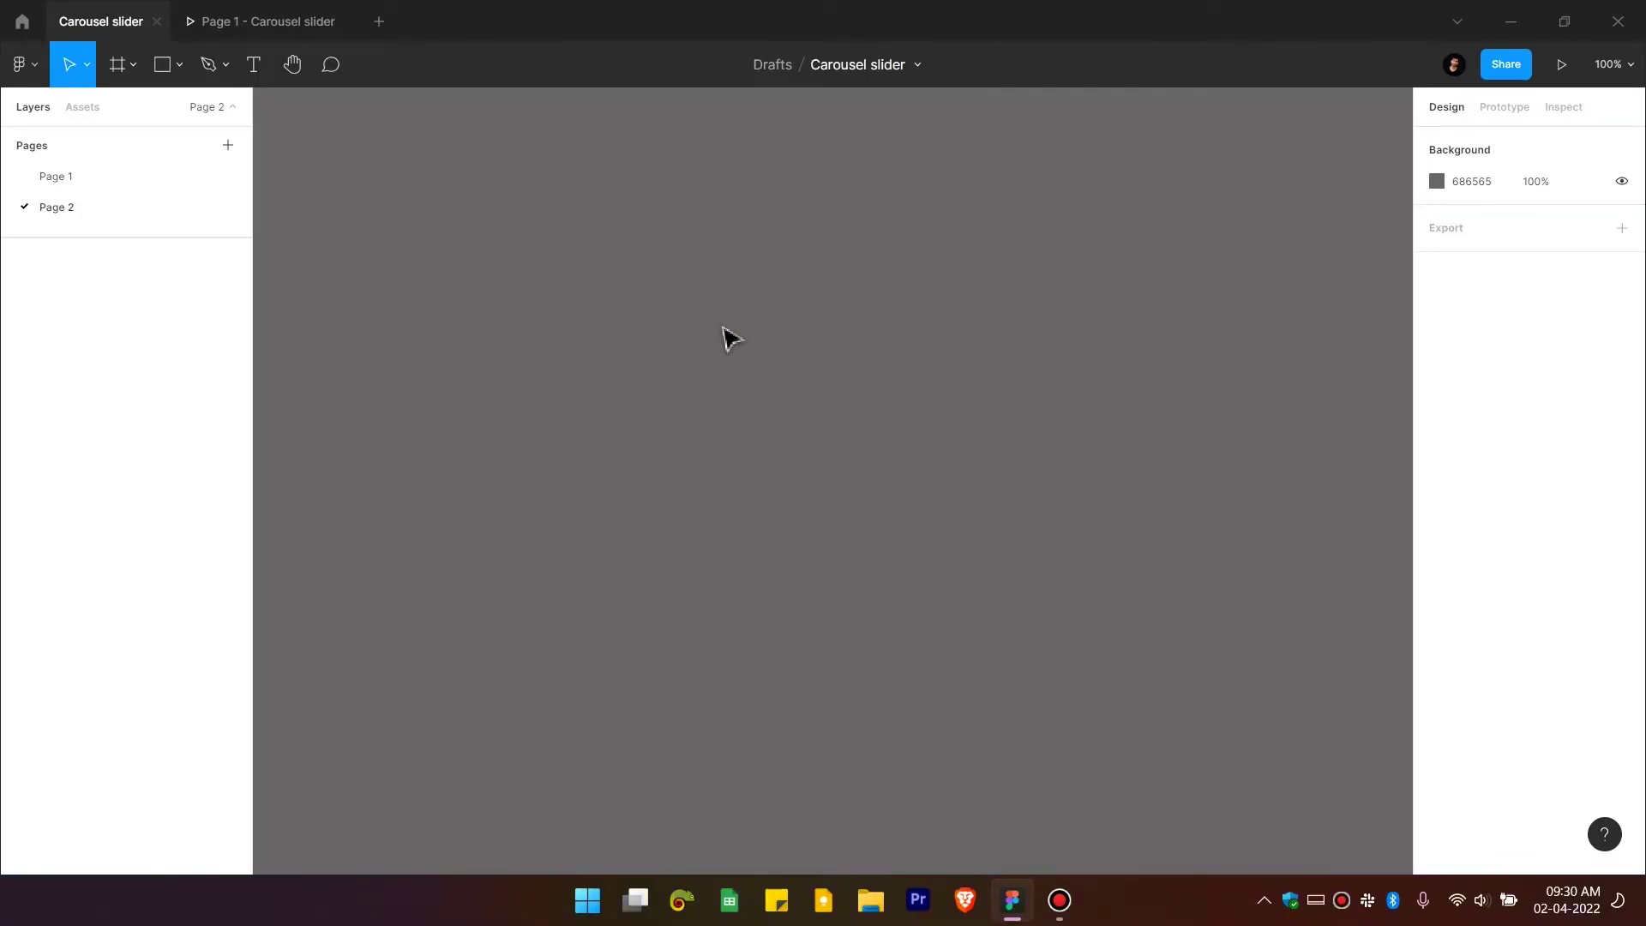
Step: Draw a new frame and size it to 400 × 260 pixels
{"action": "key", "text": "f"}
{"action": "left_click_drag", "start_coordinate": [630, 254], "coordinate": [1120, 514]}
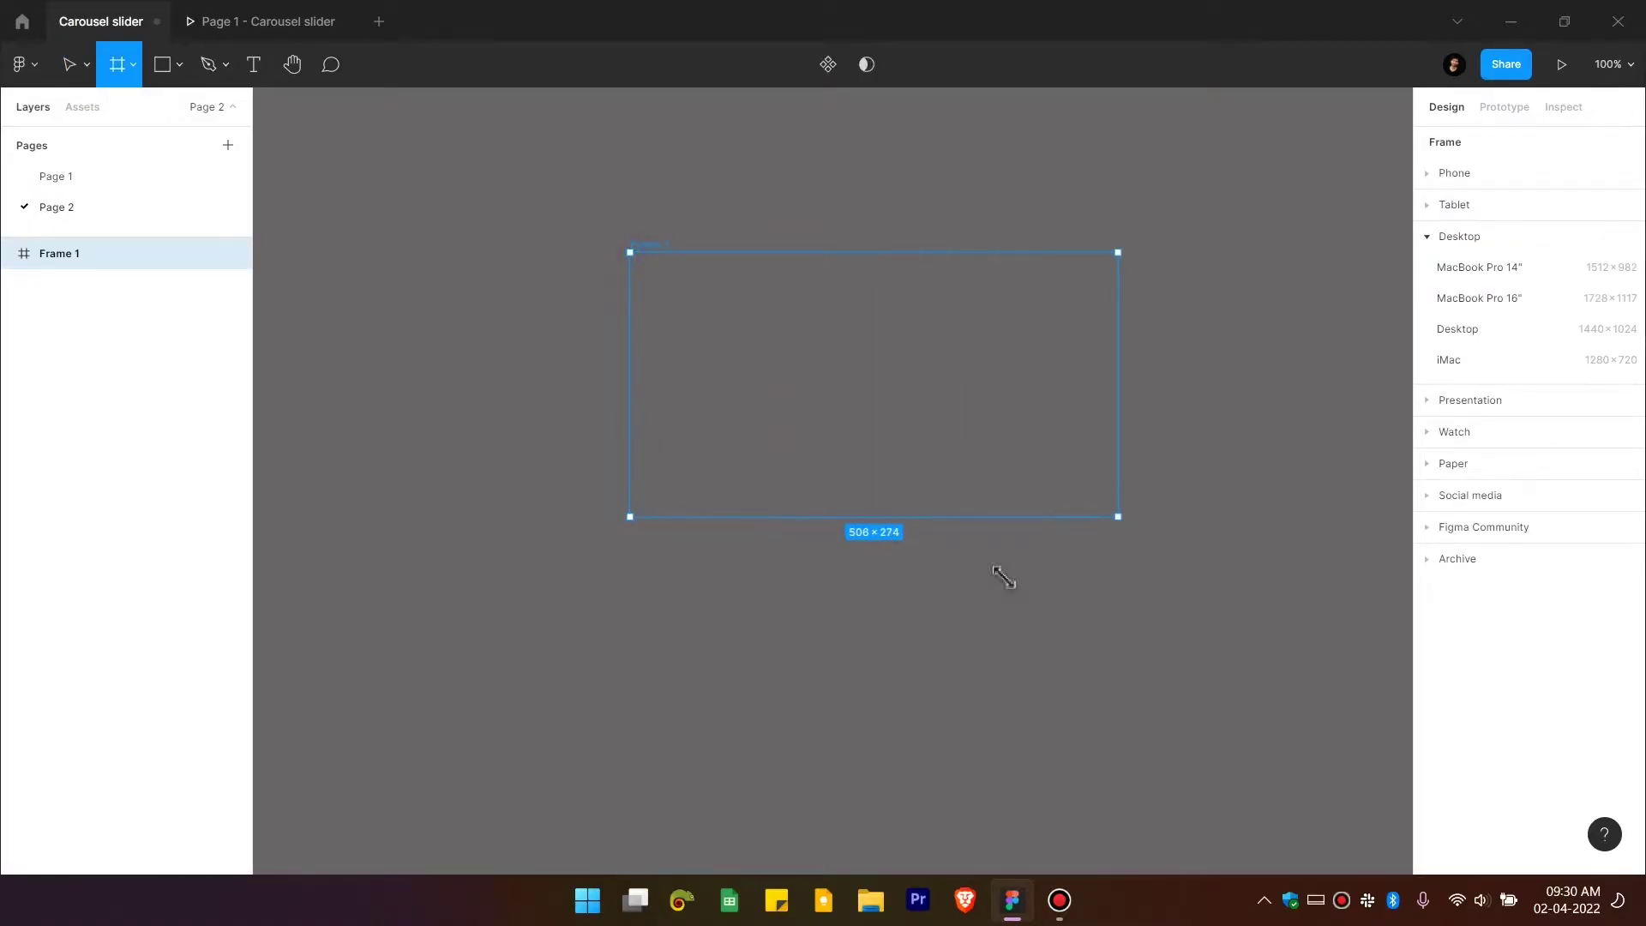
{"action": "left_click", "coordinate": [1463, 251]}
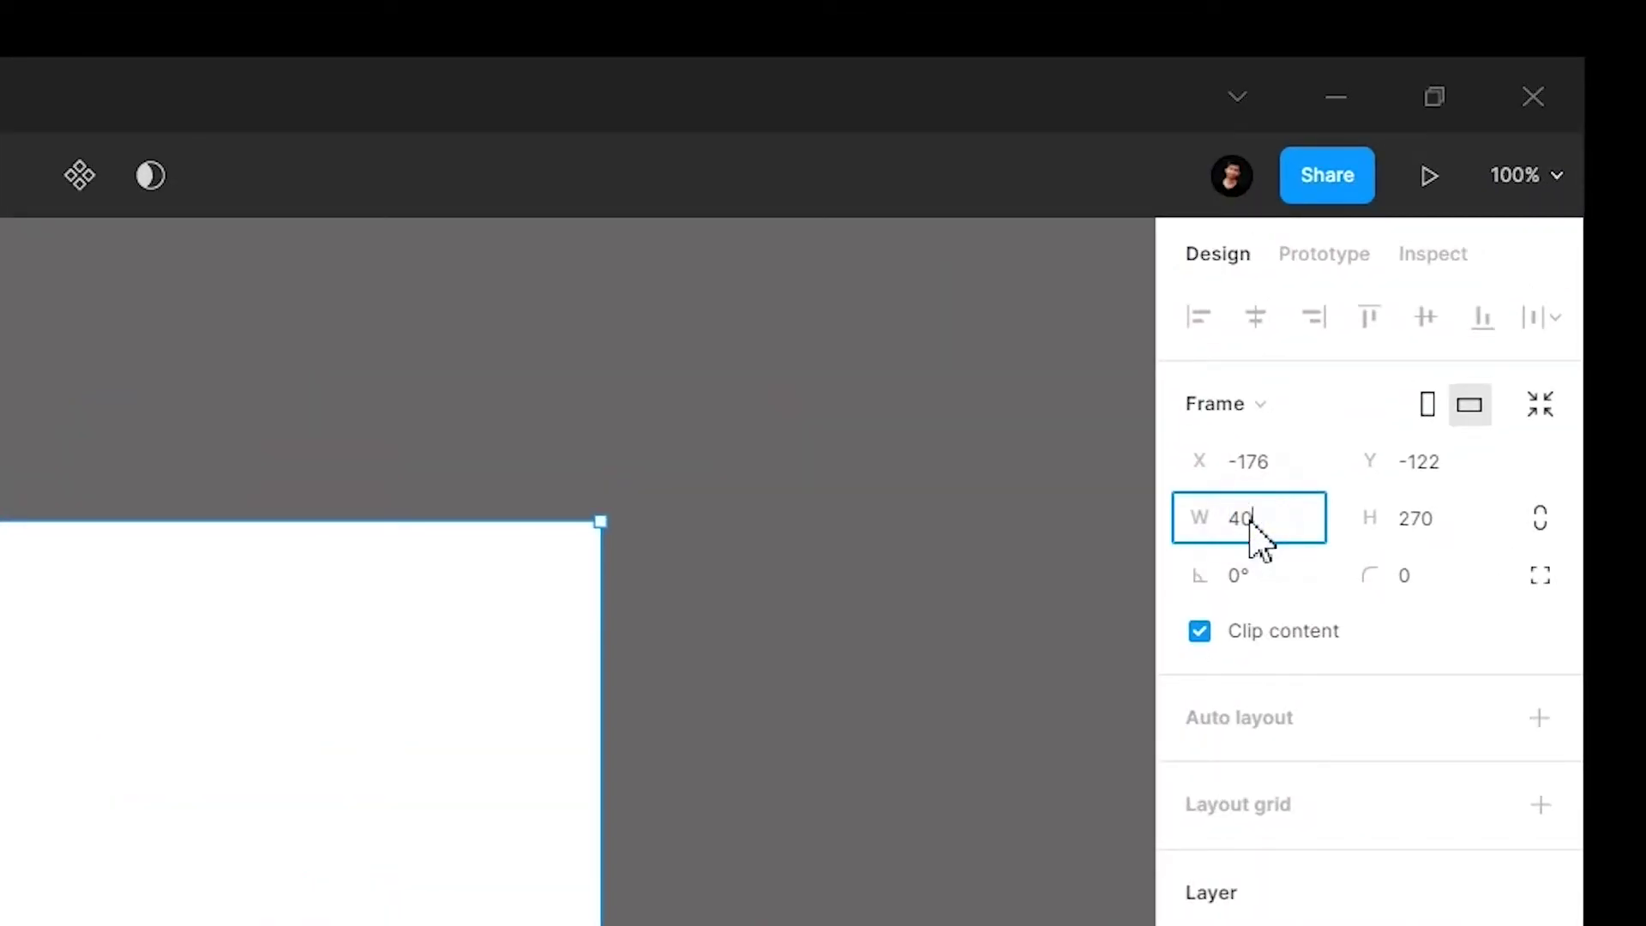
{"action": "key", "text": "Tab"}
{"action": "type", "text": "300"}
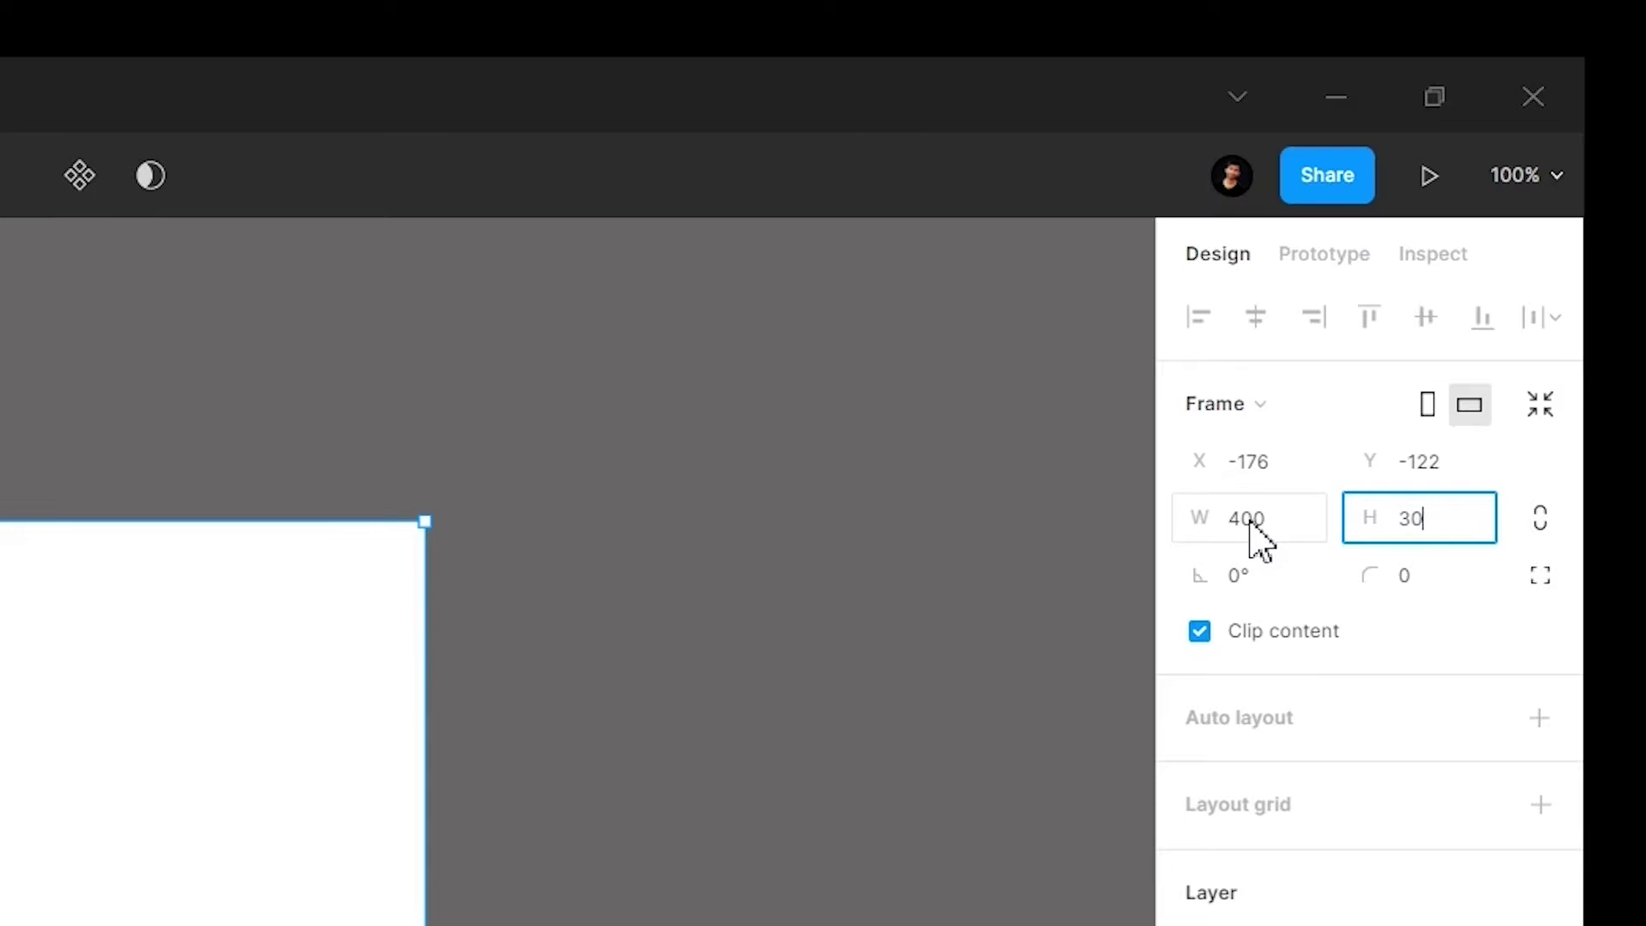
{"action": "key", "text": "Return"}
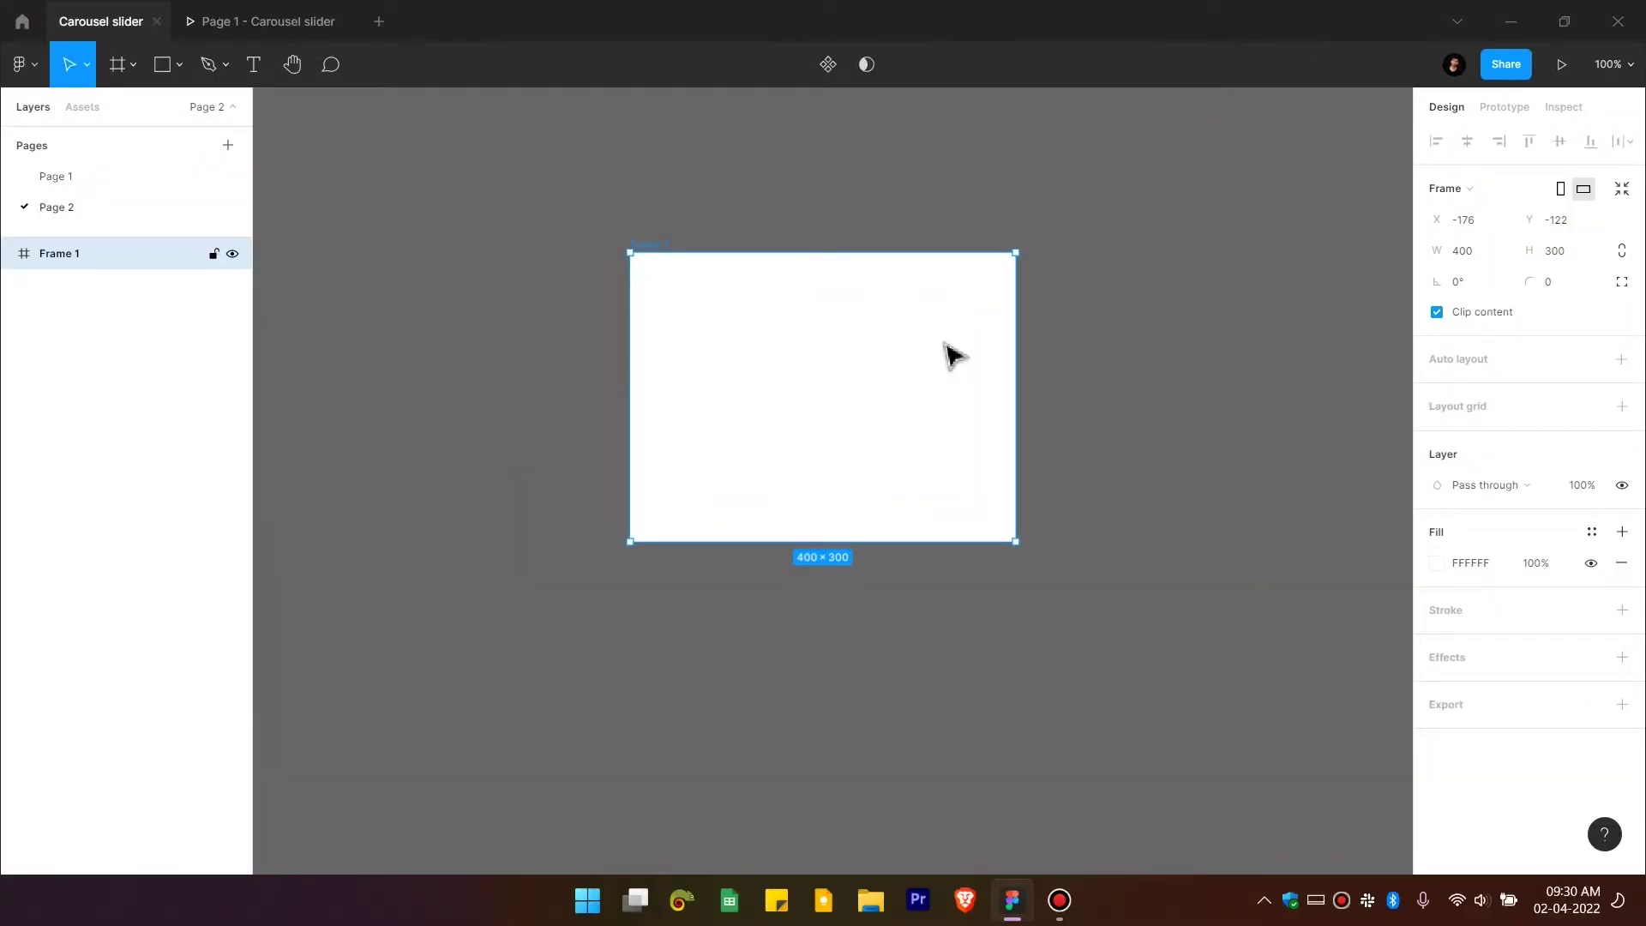
{"action": "left_click", "coordinate": [1556, 257]}
{"action": "type", "text": "26"}
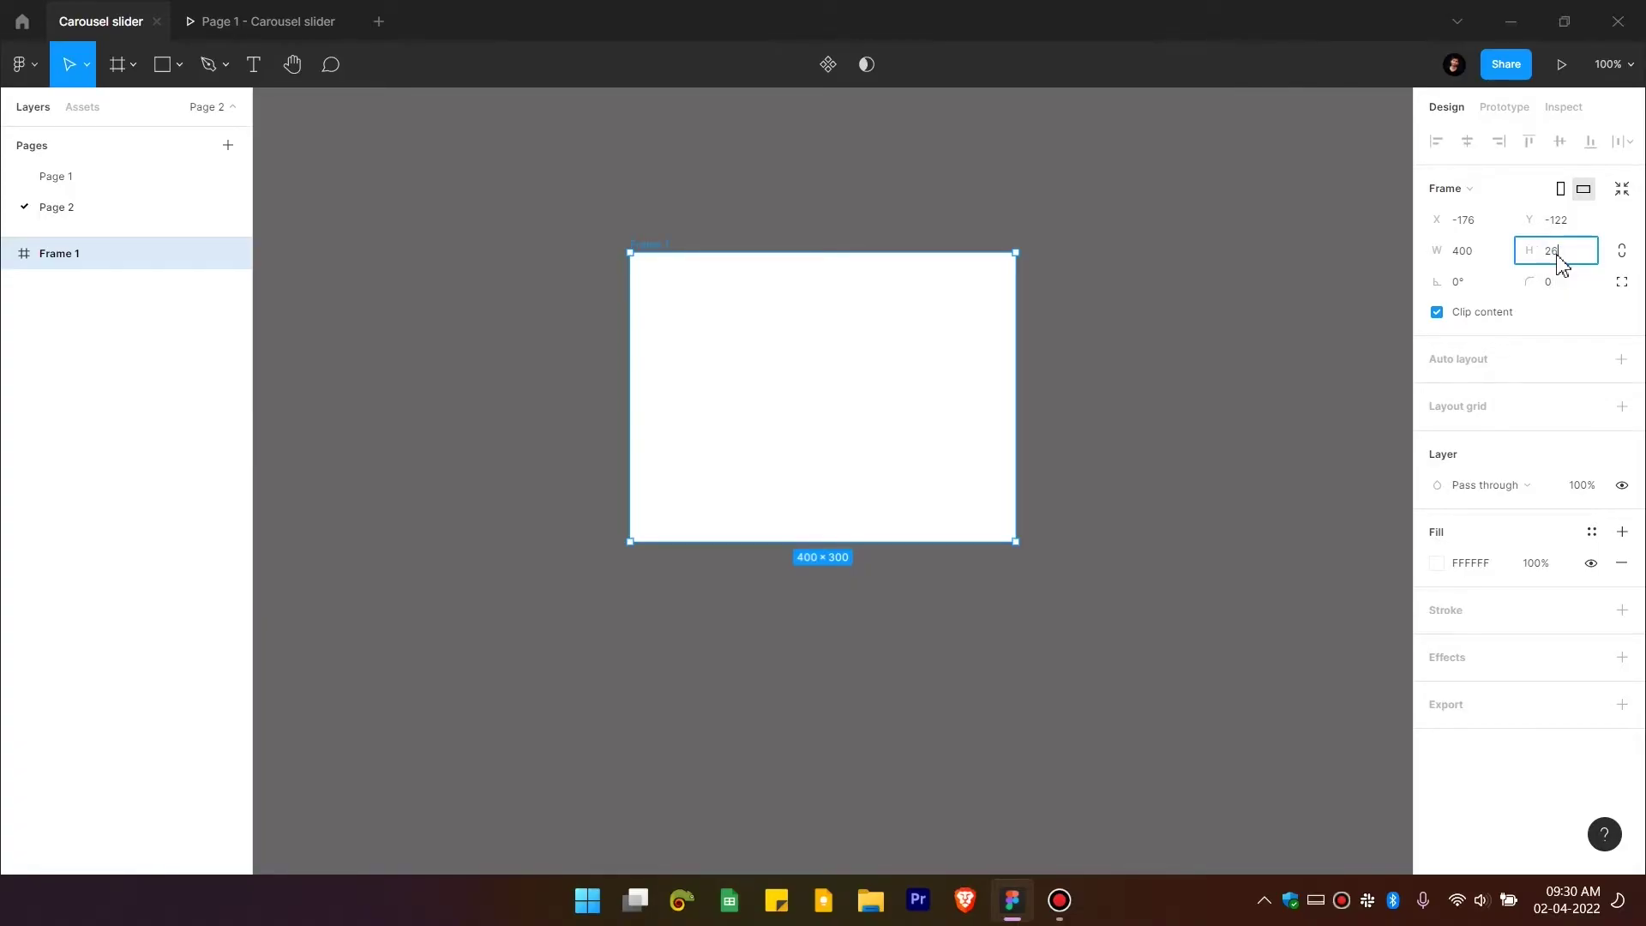
{"action": "type", "text": "0"}
{"action": "key", "text": "Return"}
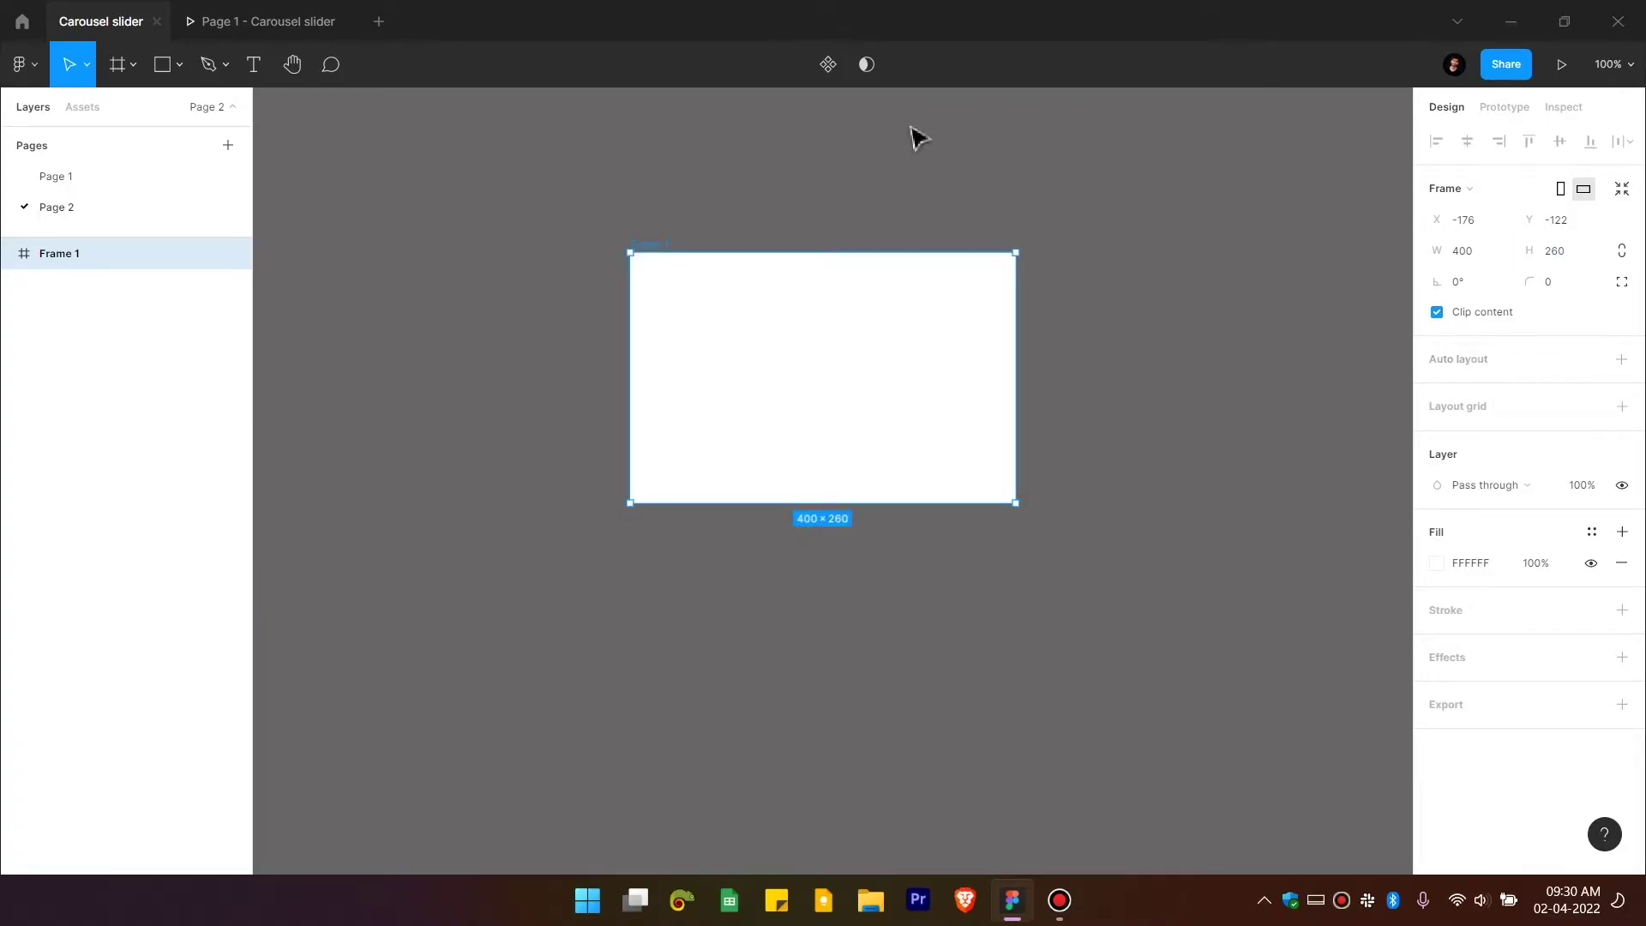
{"action": "scroll", "coordinate": [821, 304], "scroll_direction": "up", "scroll_amount": 2}
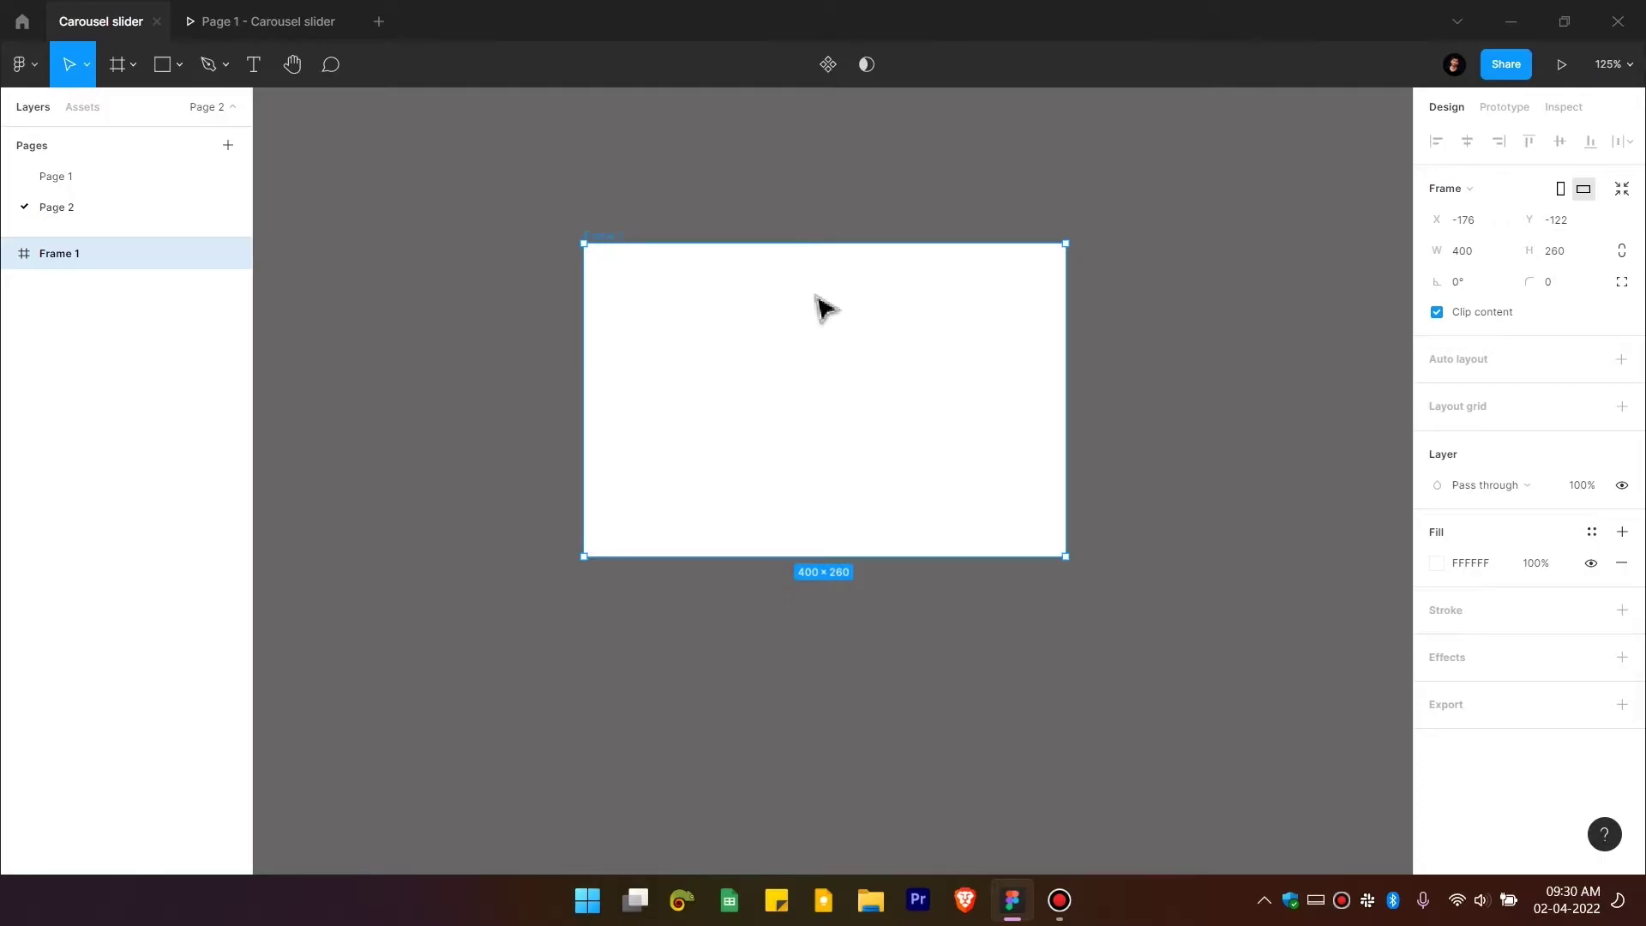
Step: Fill the frame with a random Unsplash pastry photo and draw a rectangle over its lower part
{"action": "key", "text": "ctrl+slash"}
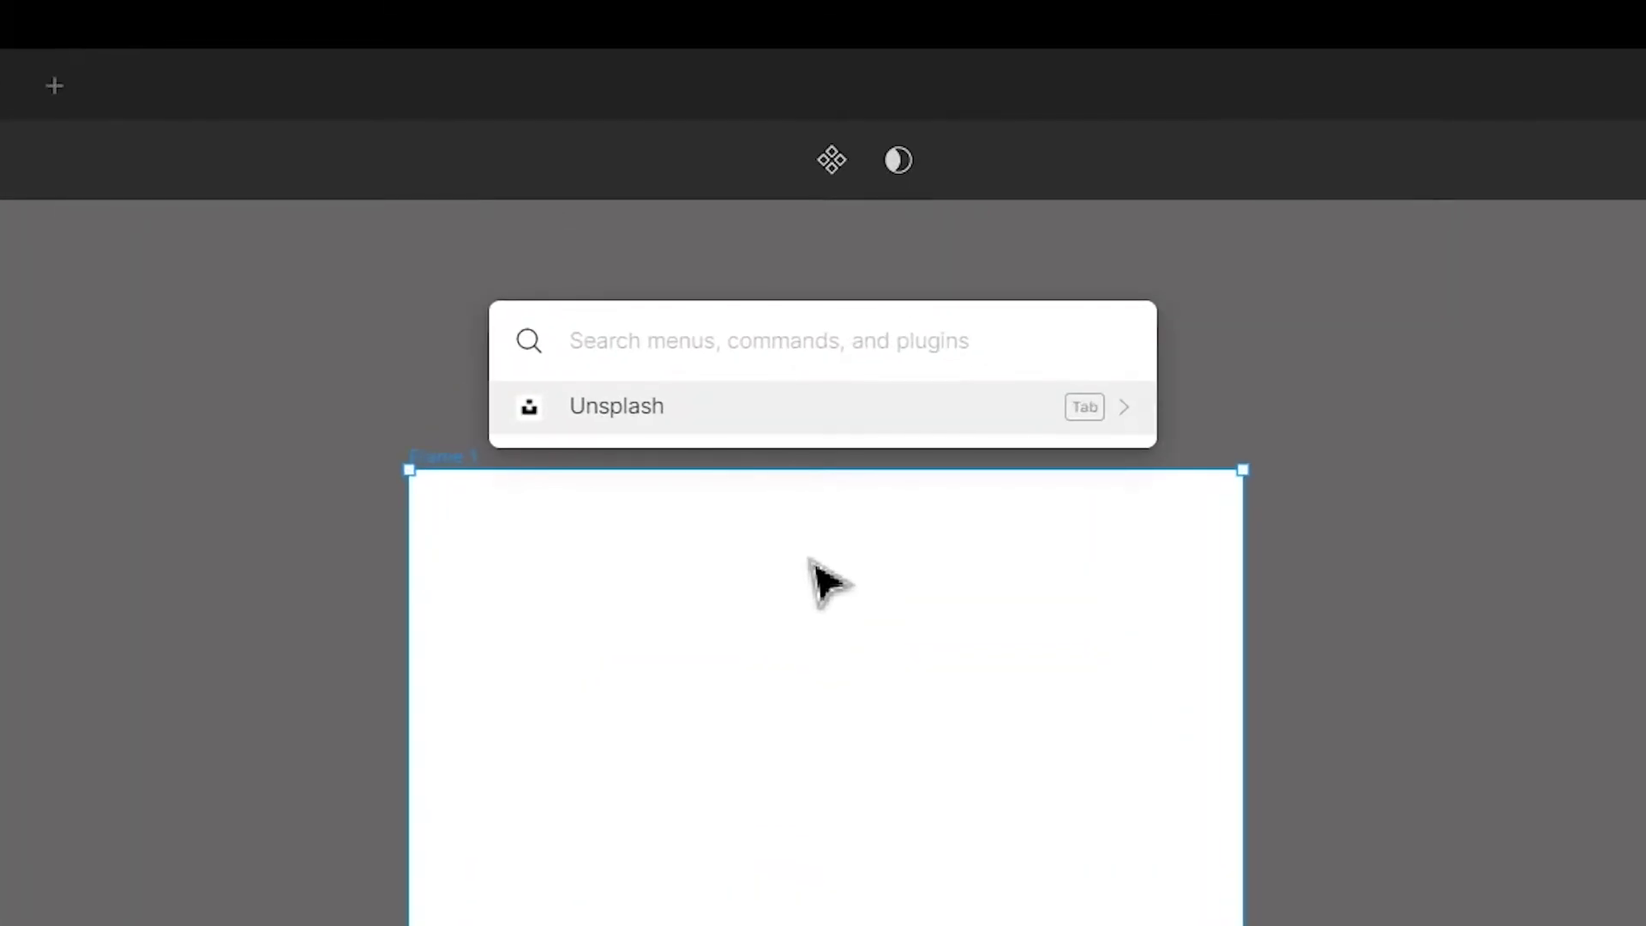
{"action": "key", "text": "Return"}
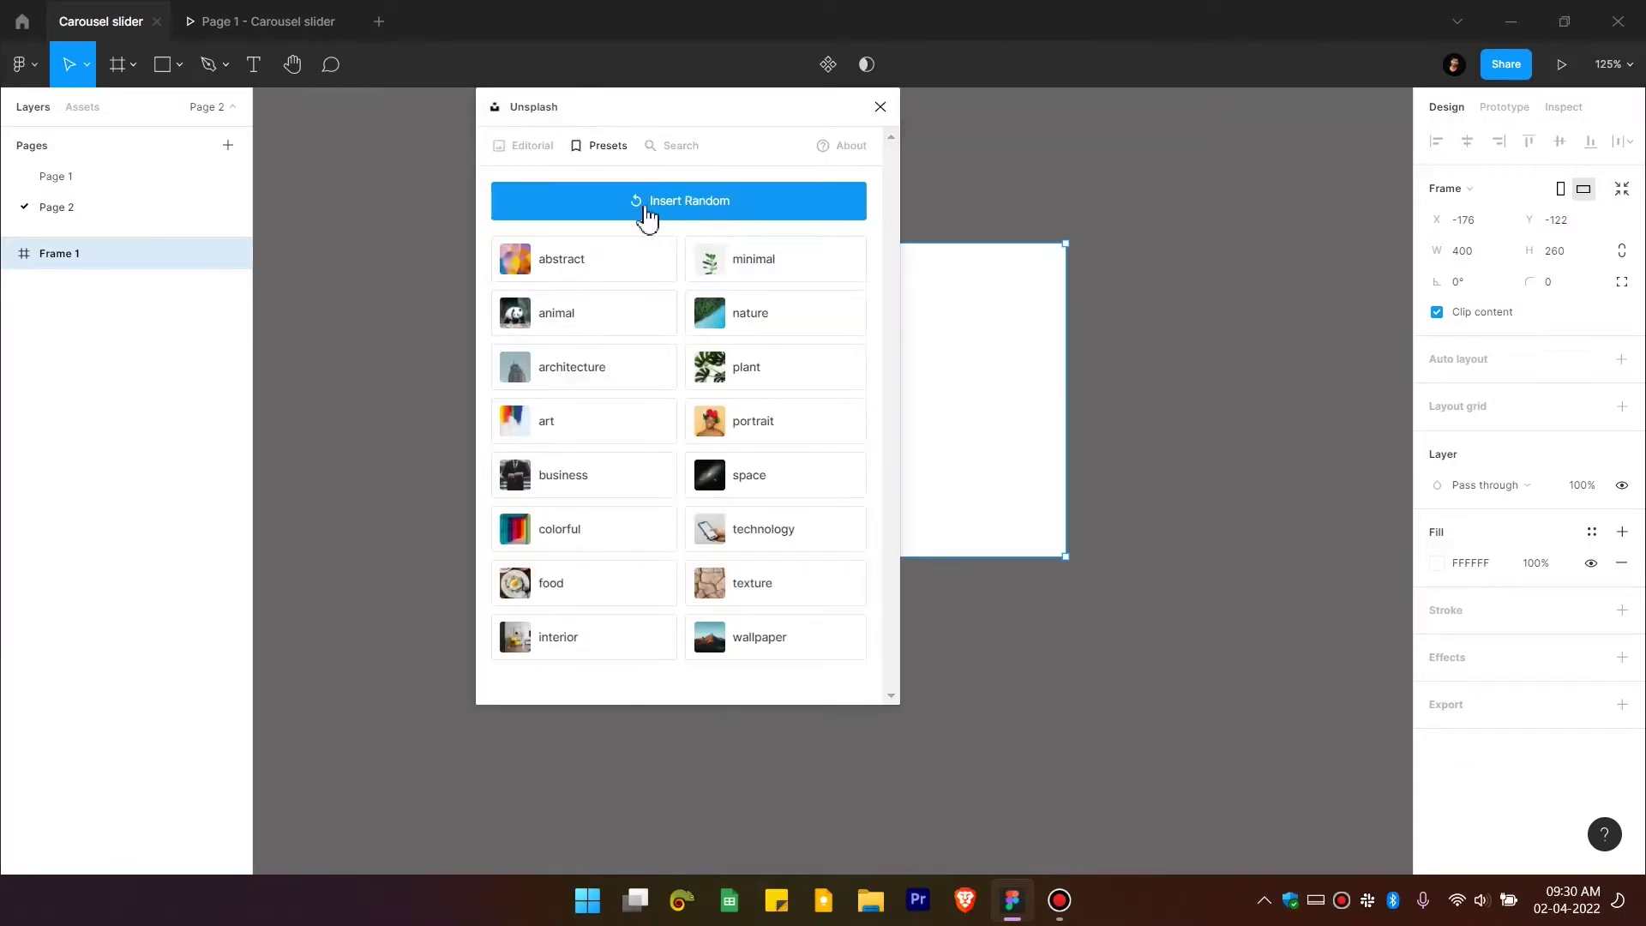
{"action": "left_click", "coordinate": [686, 204]}
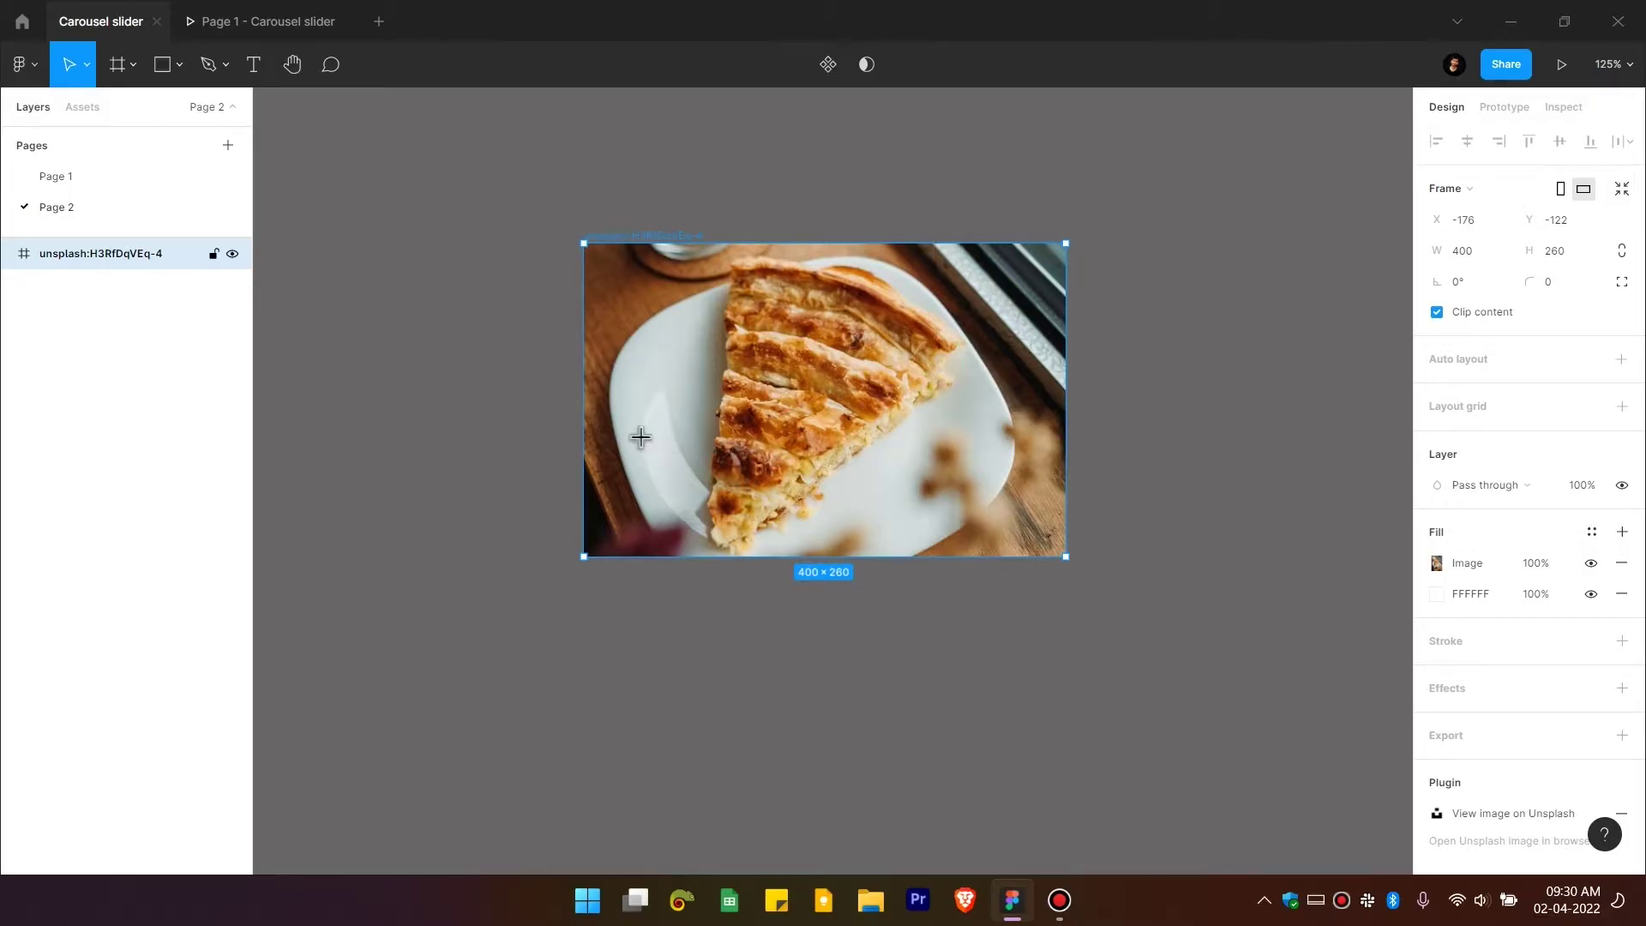
{"action": "key", "text": "r"}
{"action": "left_click_drag", "start_coordinate": [625, 426], "coordinate": [1039, 540]}
Step: Make the rectangle 400 wide and 111 tall, centred horizontally, with a black 000000 fill
{"action": "left_click", "coordinate": [1480, 226]}
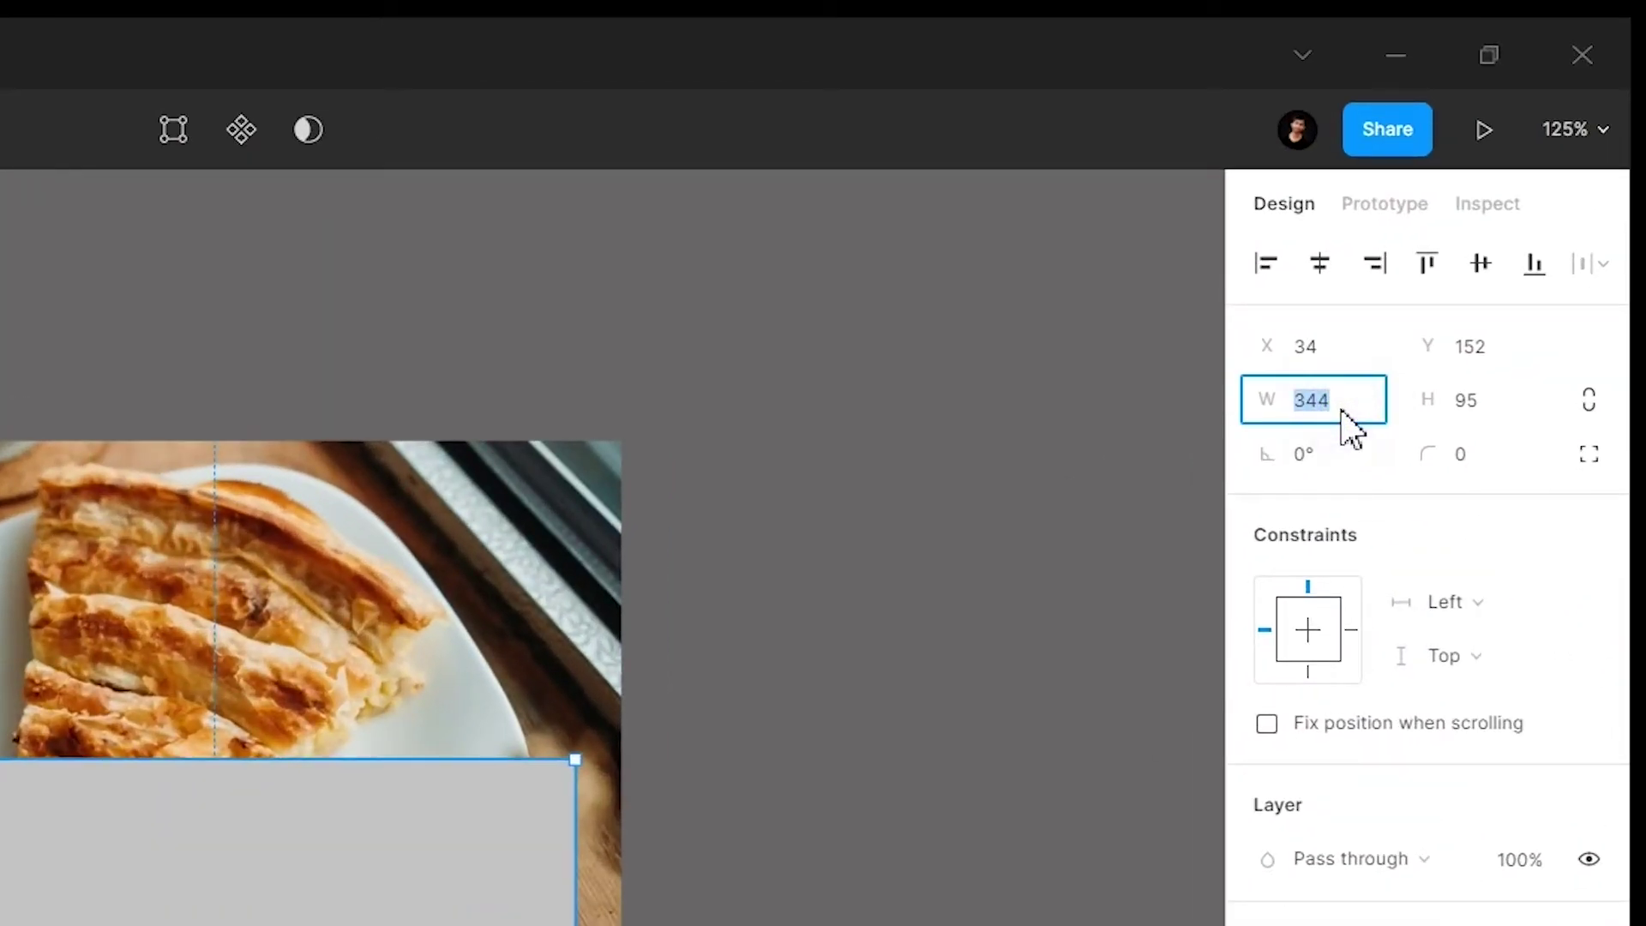
{"action": "type", "text": "400"}
{"action": "key", "text": "Return"}
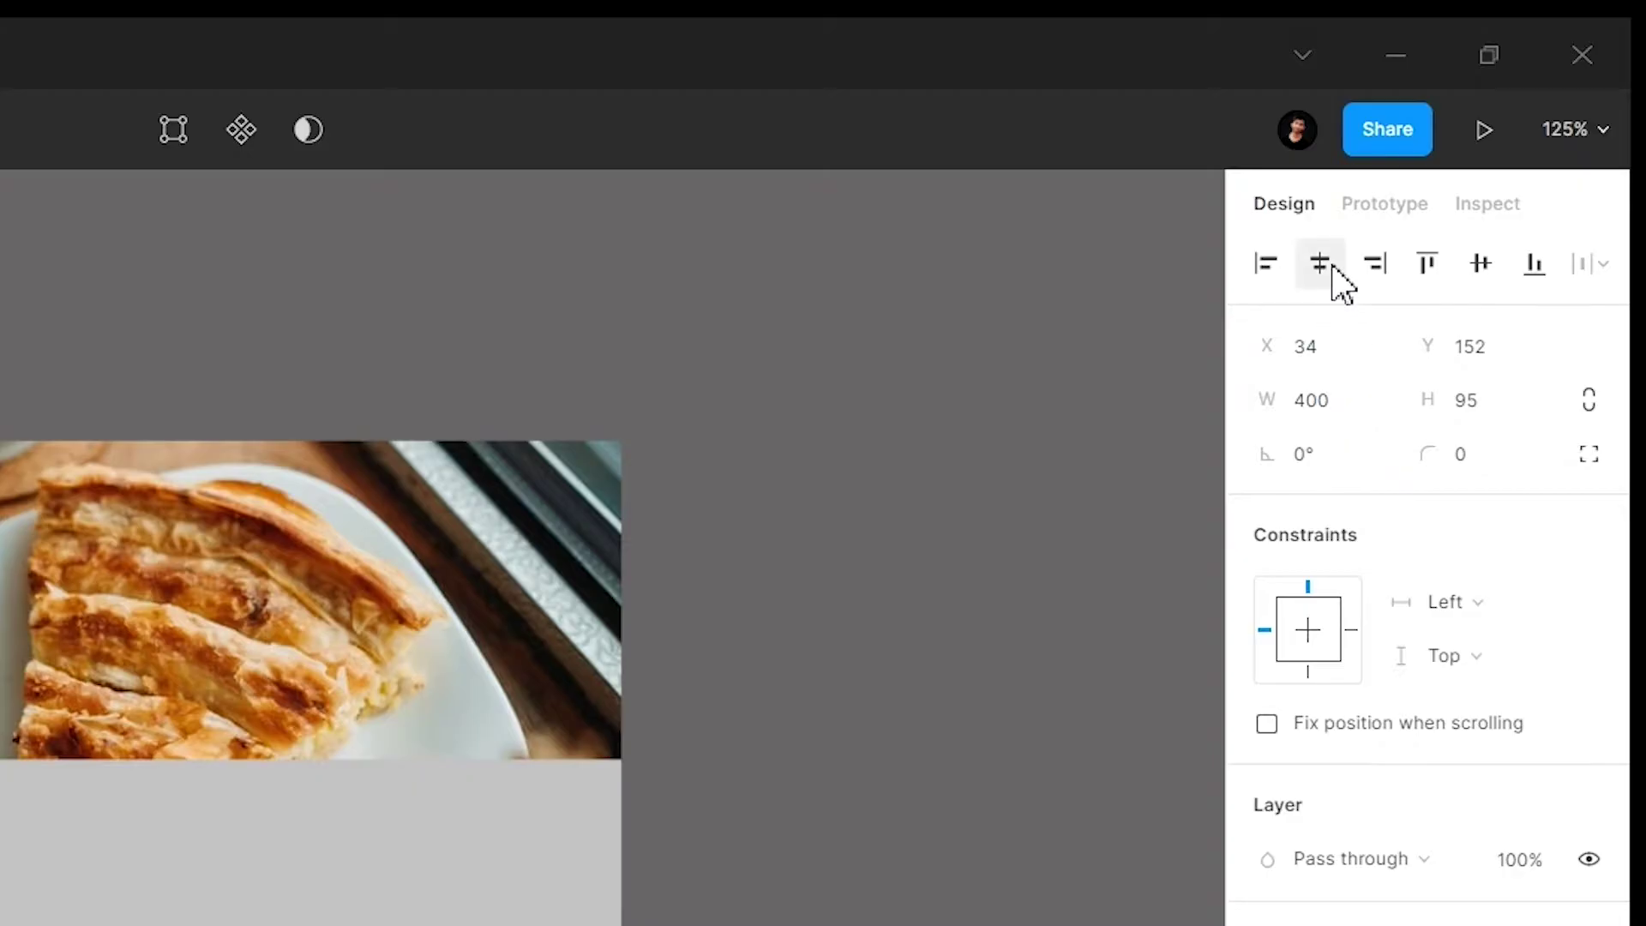
{"action": "left_click", "coordinate": [1320, 263]}
{"action": "left_click_drag", "start_coordinate": [189, 788], "coordinate": [189, 762]}
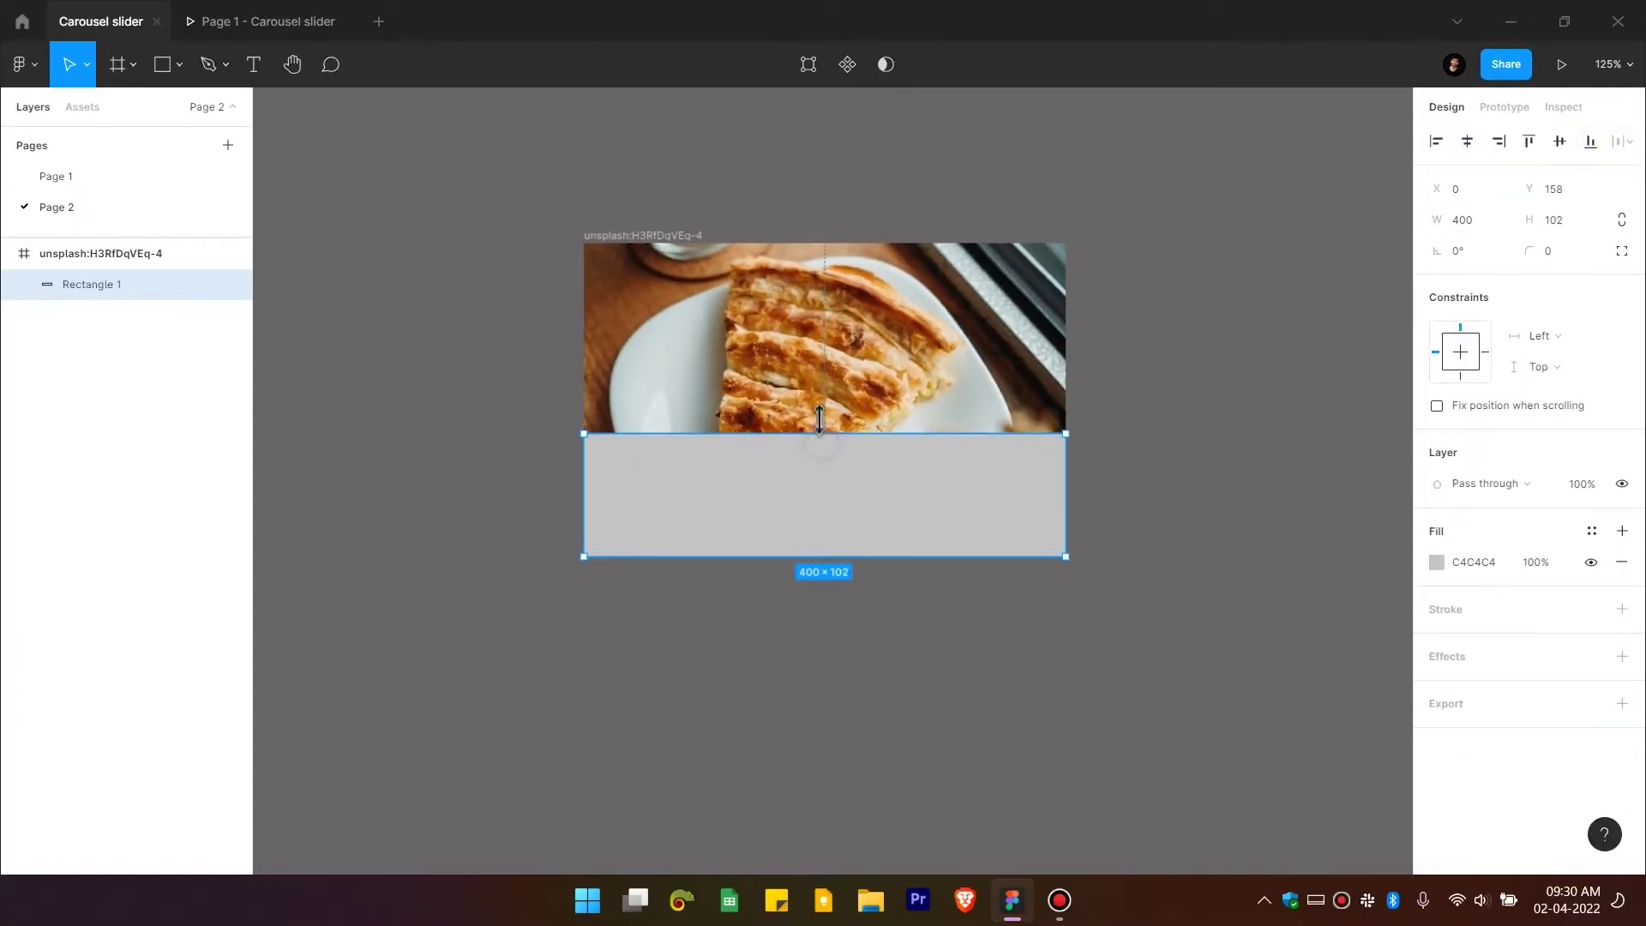
{"action": "left_click_drag", "start_coordinate": [822, 425], "coordinate": [822, 423]}
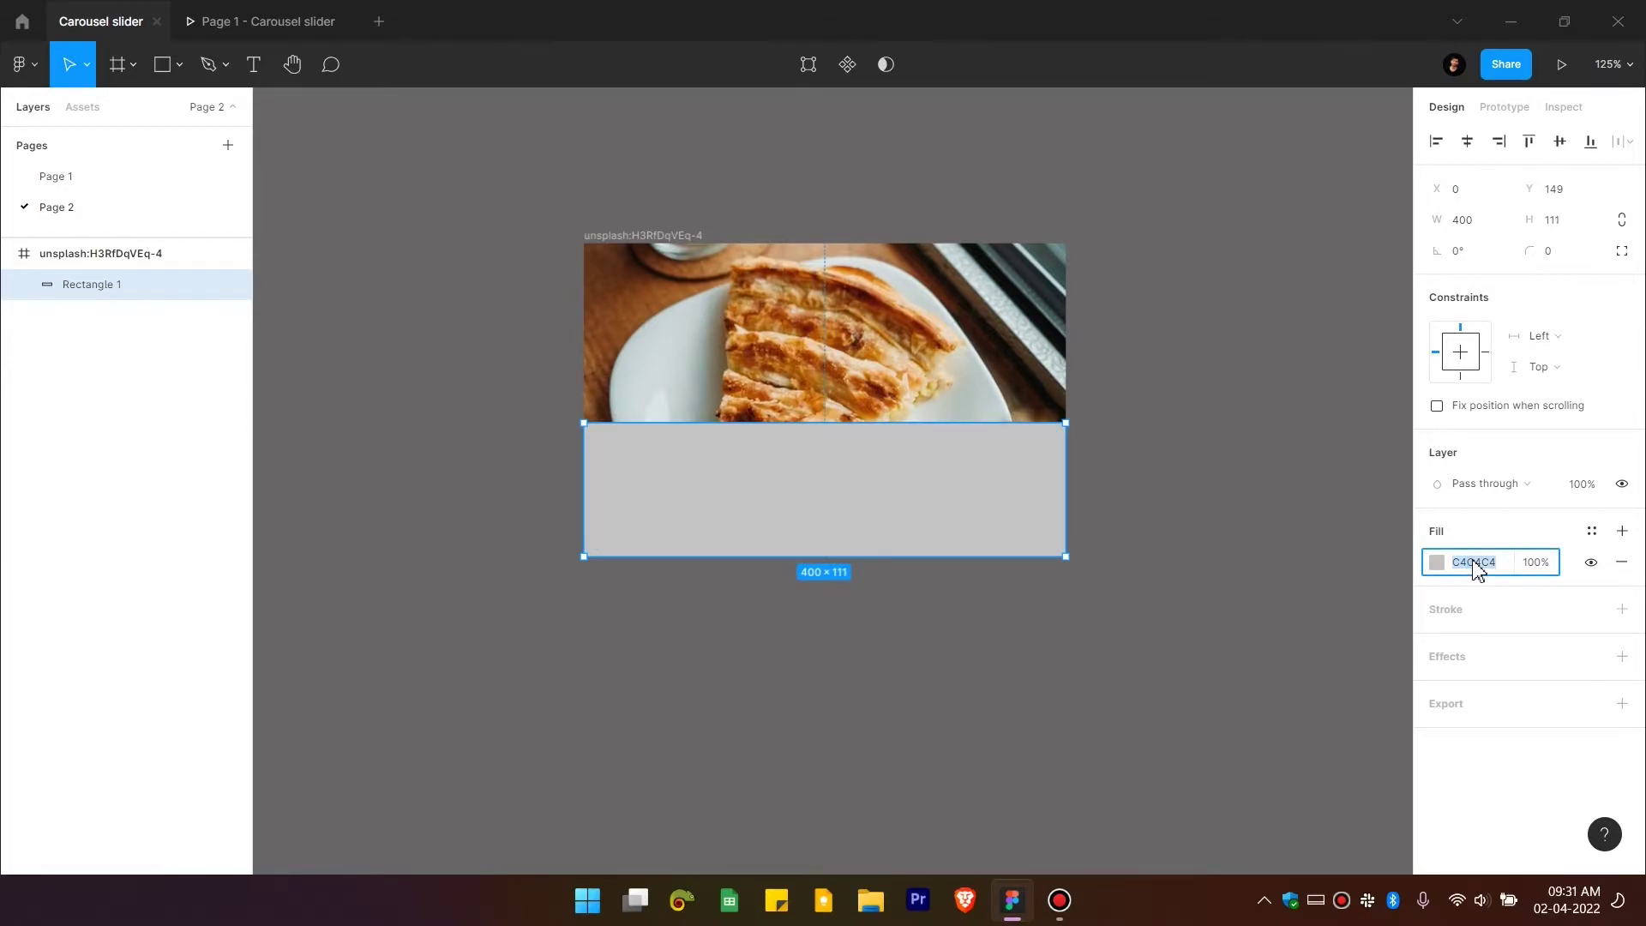
{"action": "key", "text": "Return"}
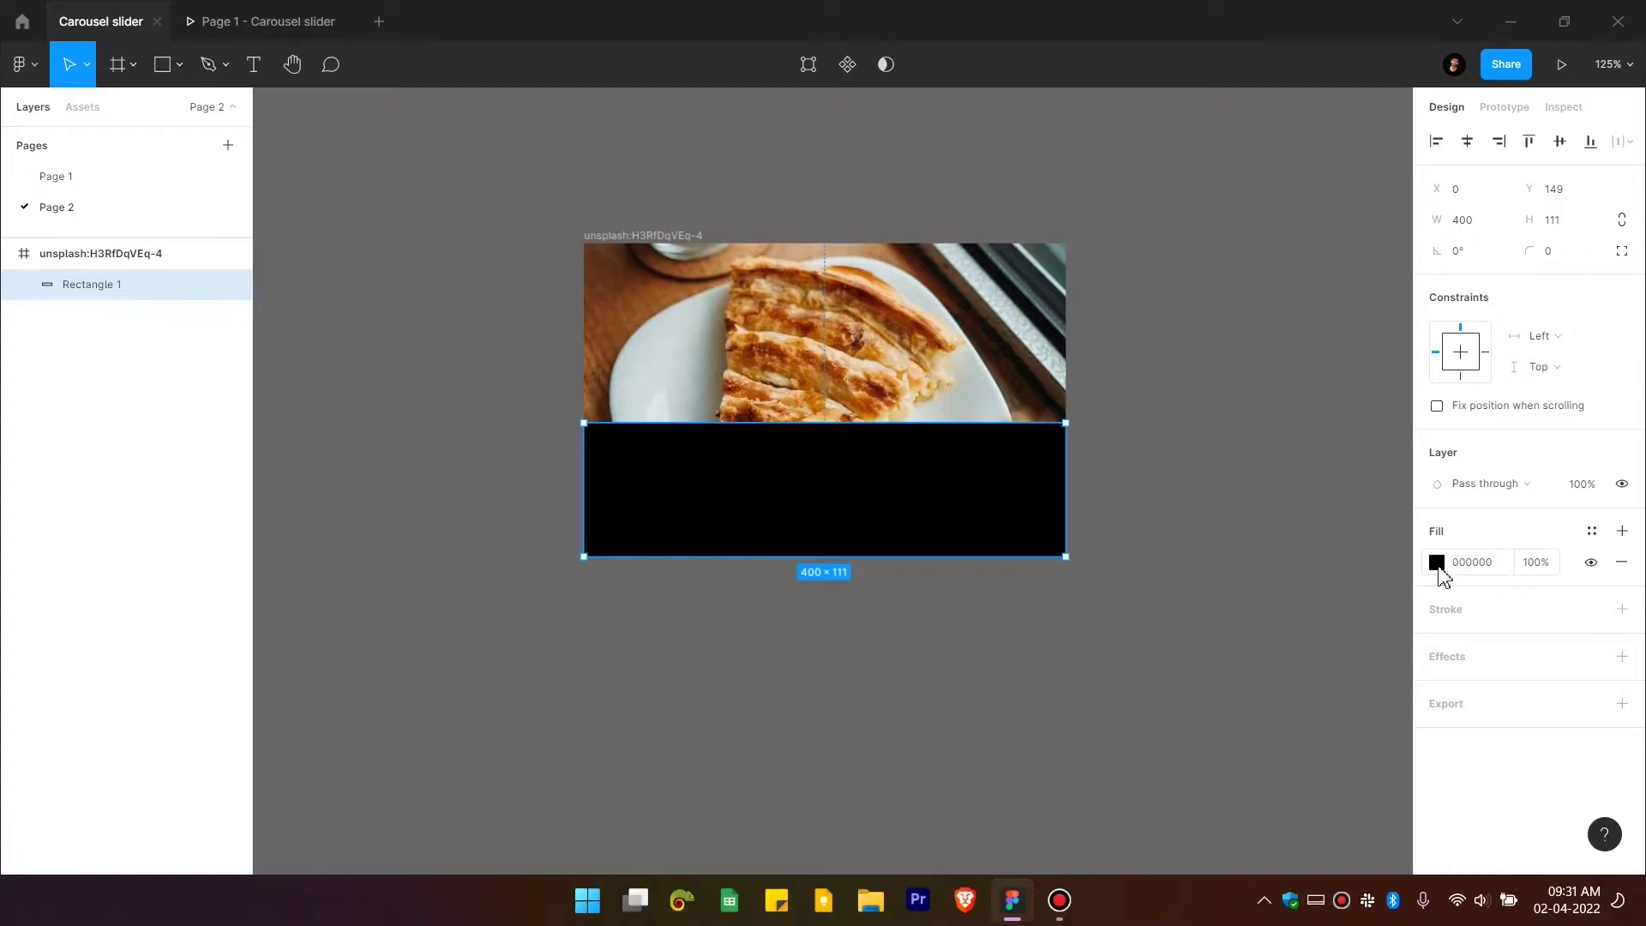
Step: Change the rectangle's fill to a linear gradient running from transparent to black at the bottom
{"action": "left_click", "coordinate": [1437, 563]}
{"action": "left_click", "coordinate": [1232, 380]}
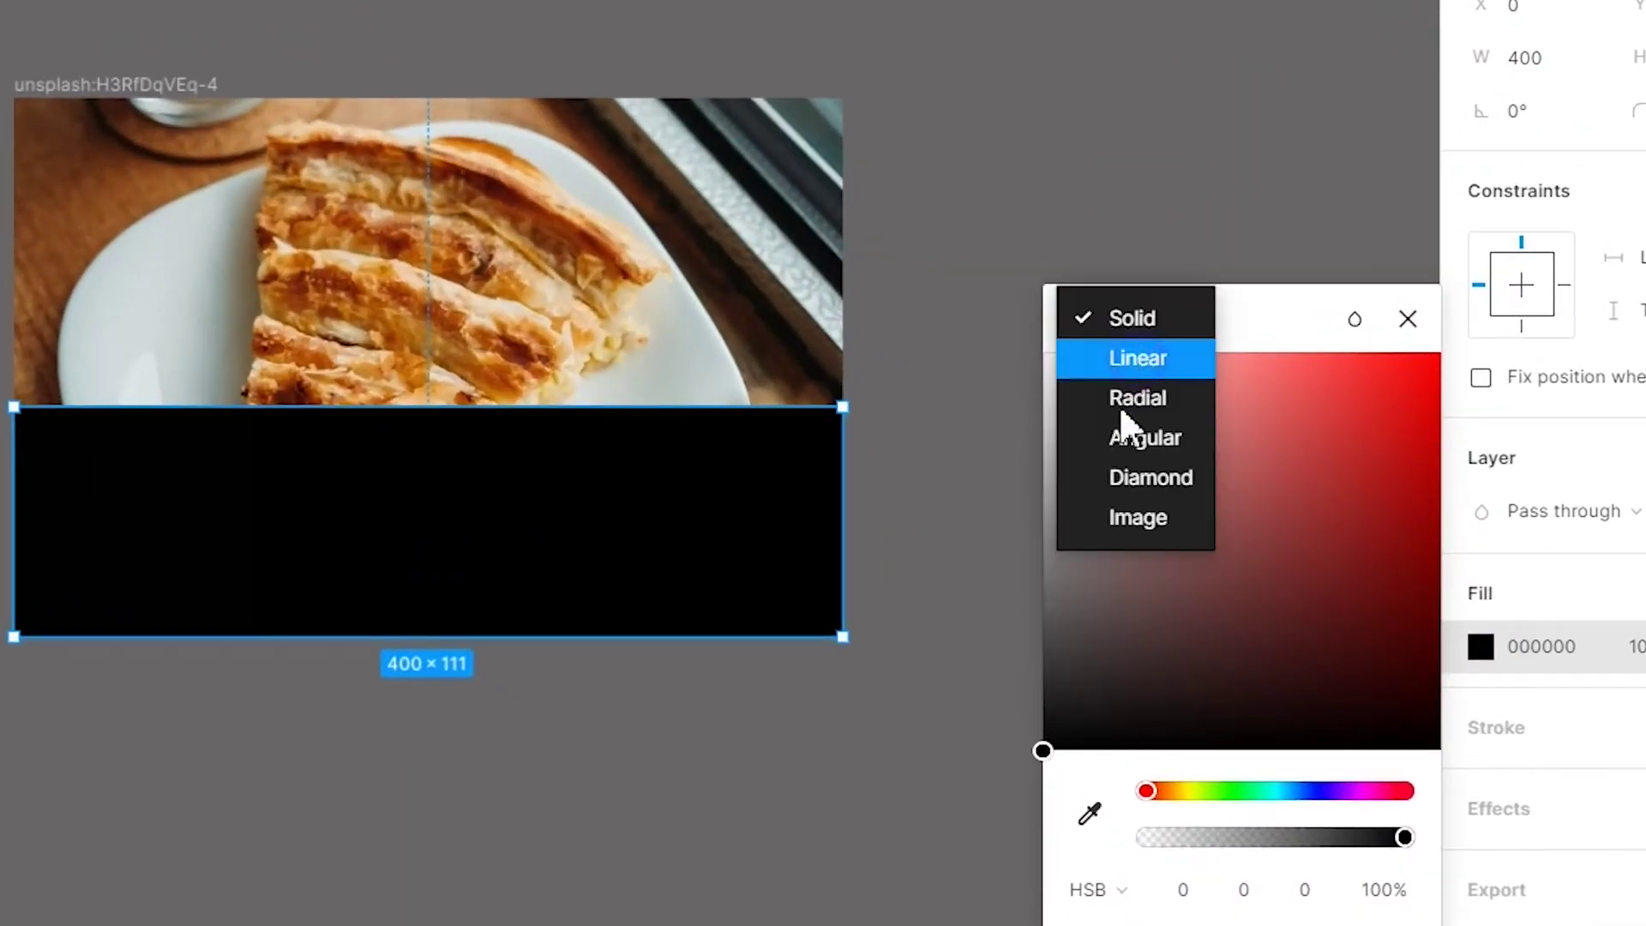
{"action": "left_click", "coordinate": [1138, 358]}
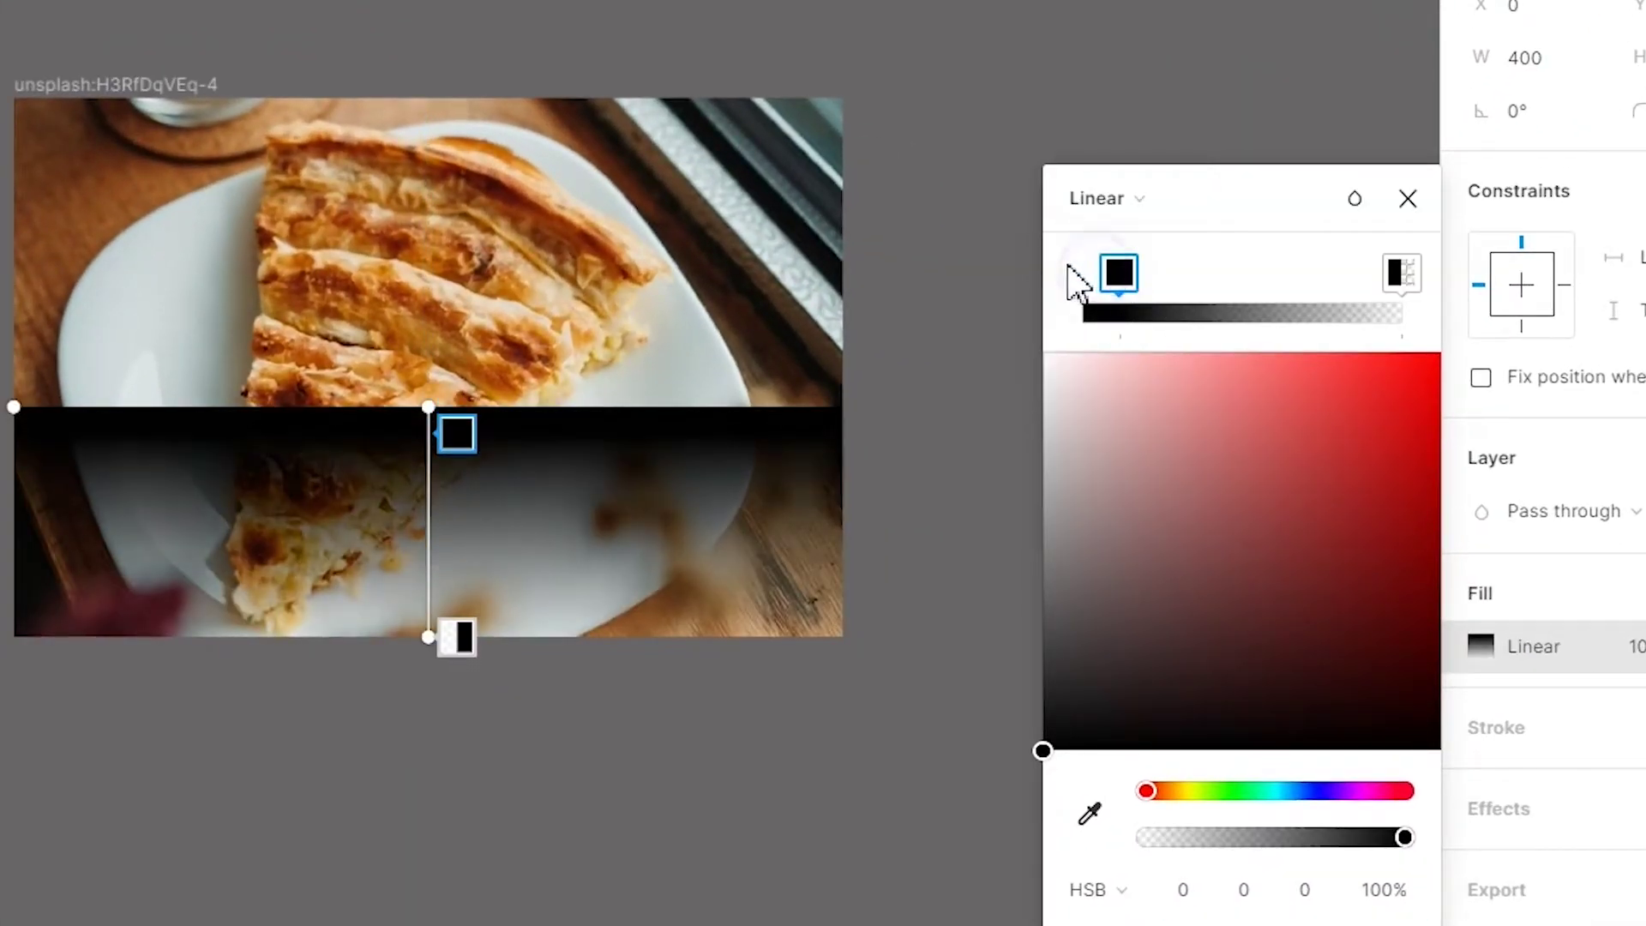
{"action": "left_click_drag", "start_coordinate": [1106, 274], "coordinate": [1267, 288]}
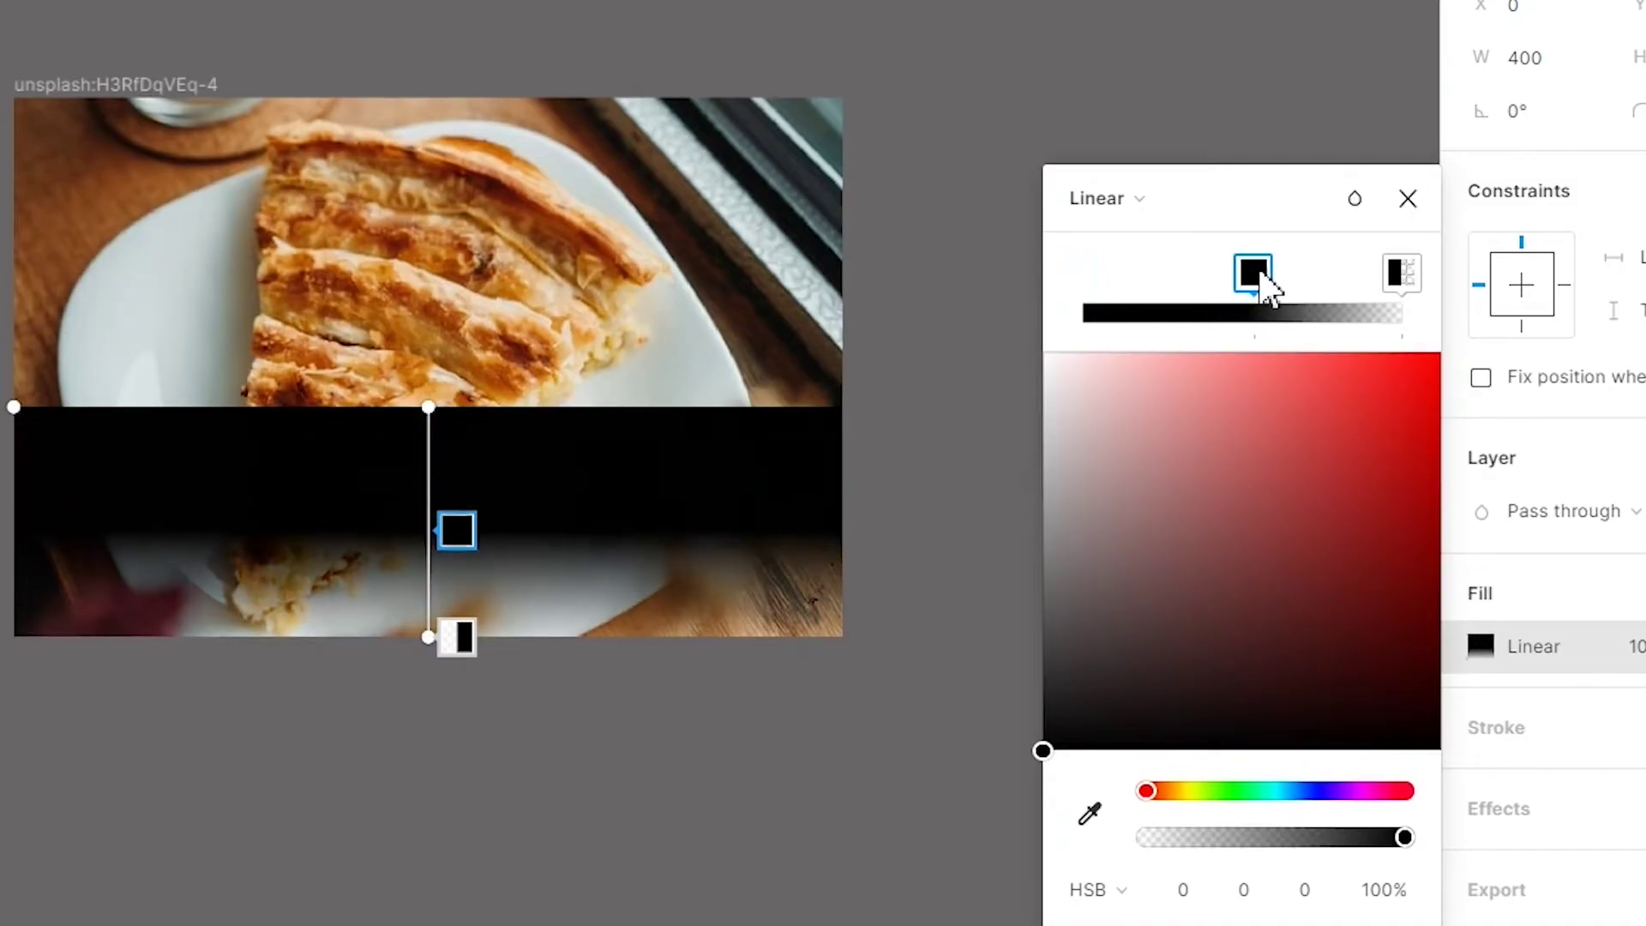
{"action": "left_click_drag", "start_coordinate": [1411, 294], "coordinate": [1077, 283]}
{"action": "left_click_drag", "start_coordinate": [1274, 279], "coordinate": [1473, 286]}
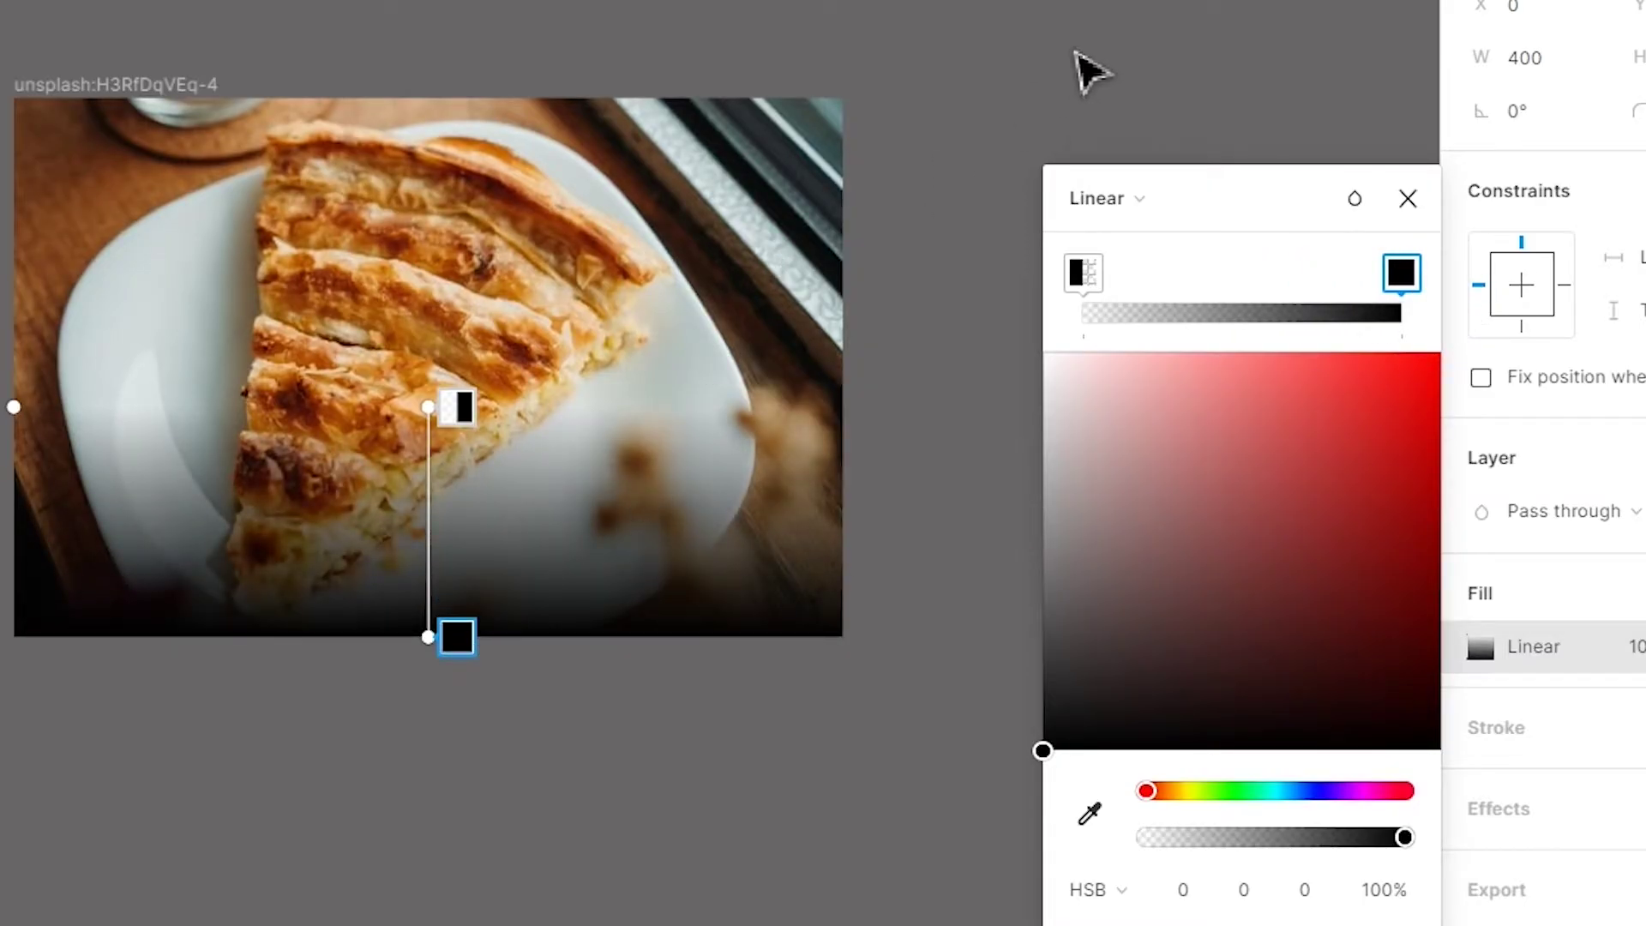
{"action": "key", "text": "Escape"}
Step: Give the photo frame a corner radius of 10
{"action": "left_click", "coordinate": [102, 84]}
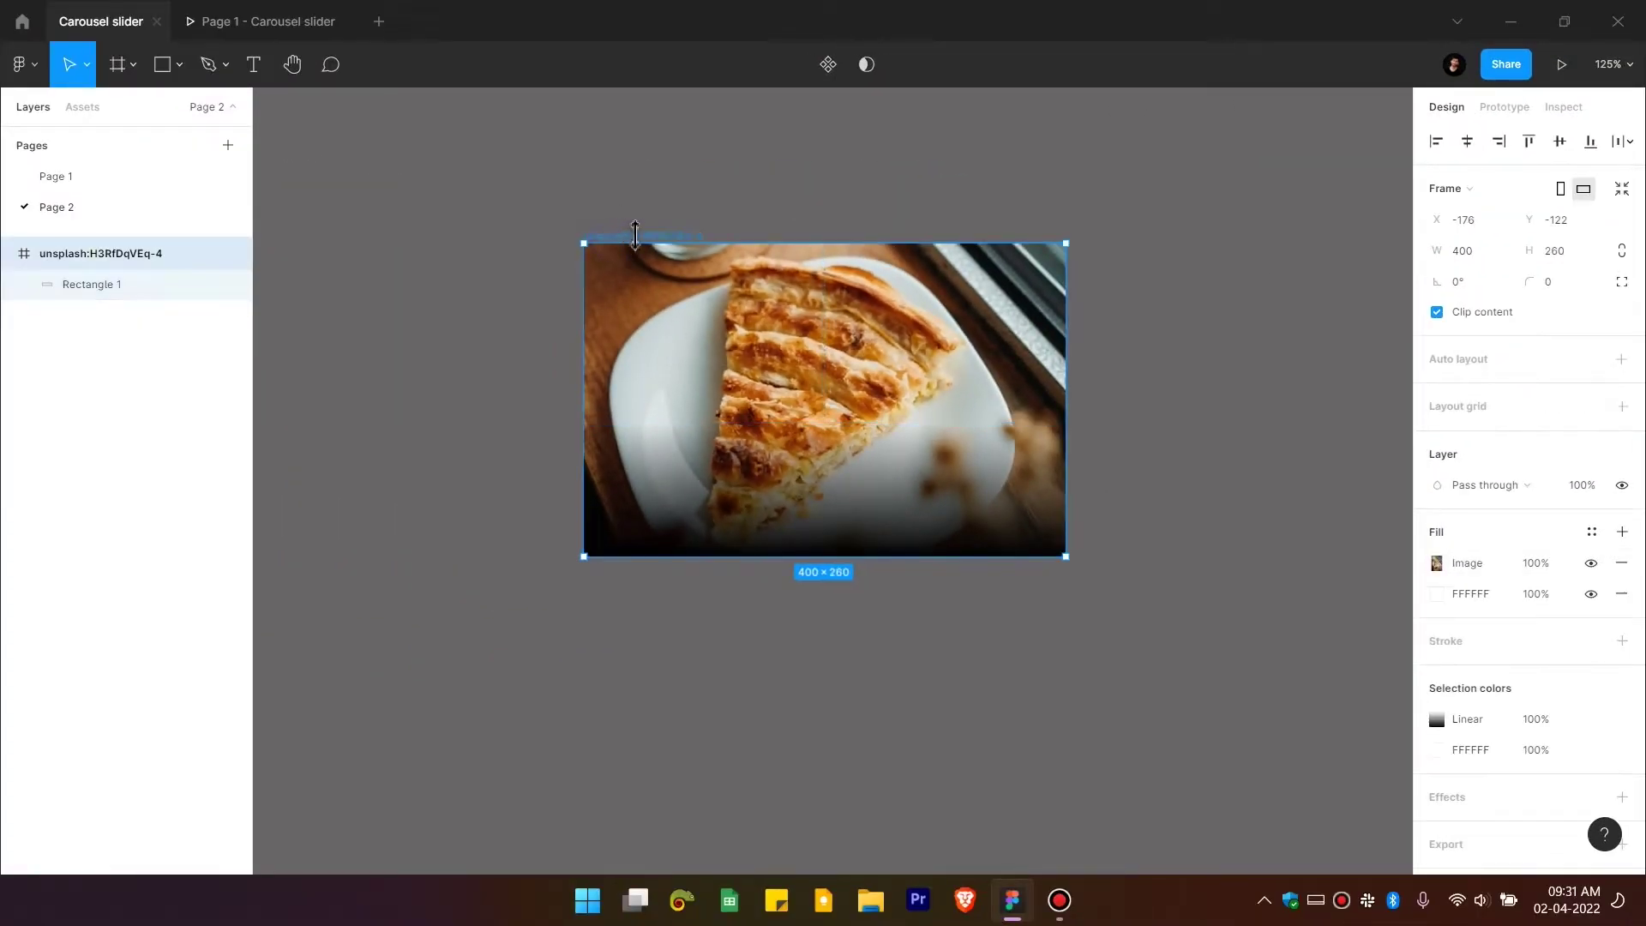
{"action": "left_click", "coordinate": [1576, 287]}
{"action": "type", "text": "1"}
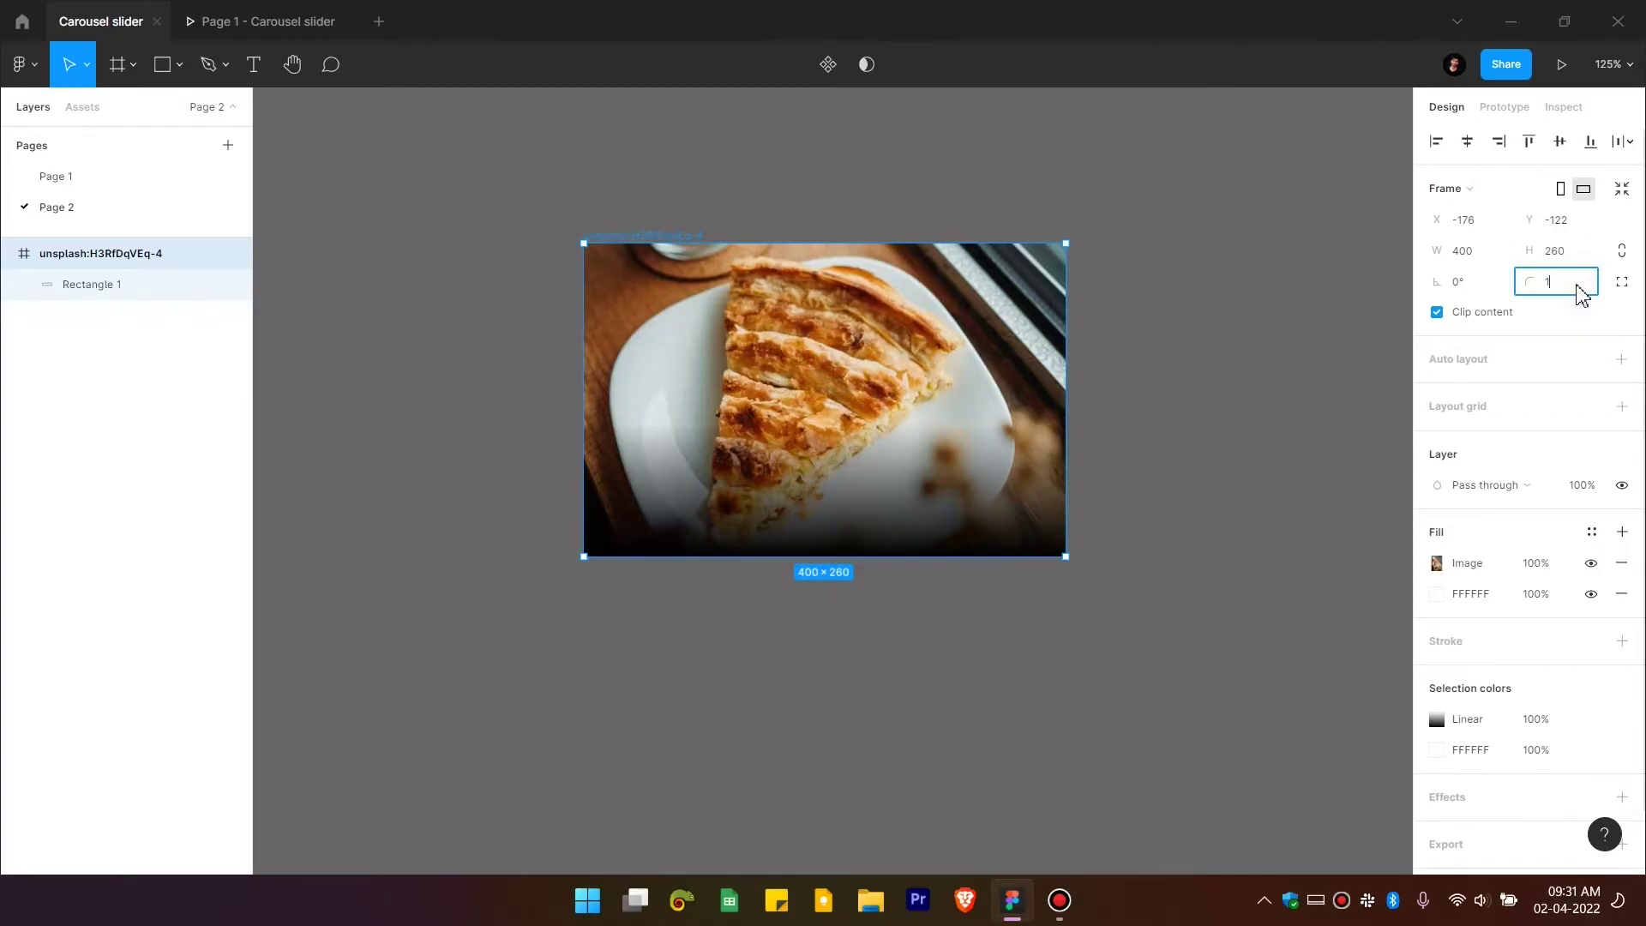
{"action": "type", "text": "0"}
{"action": "key", "text": "Return"}
Step: Start a new text layer on the photo above the gradient
{"action": "left_click", "coordinate": [677, 480]}
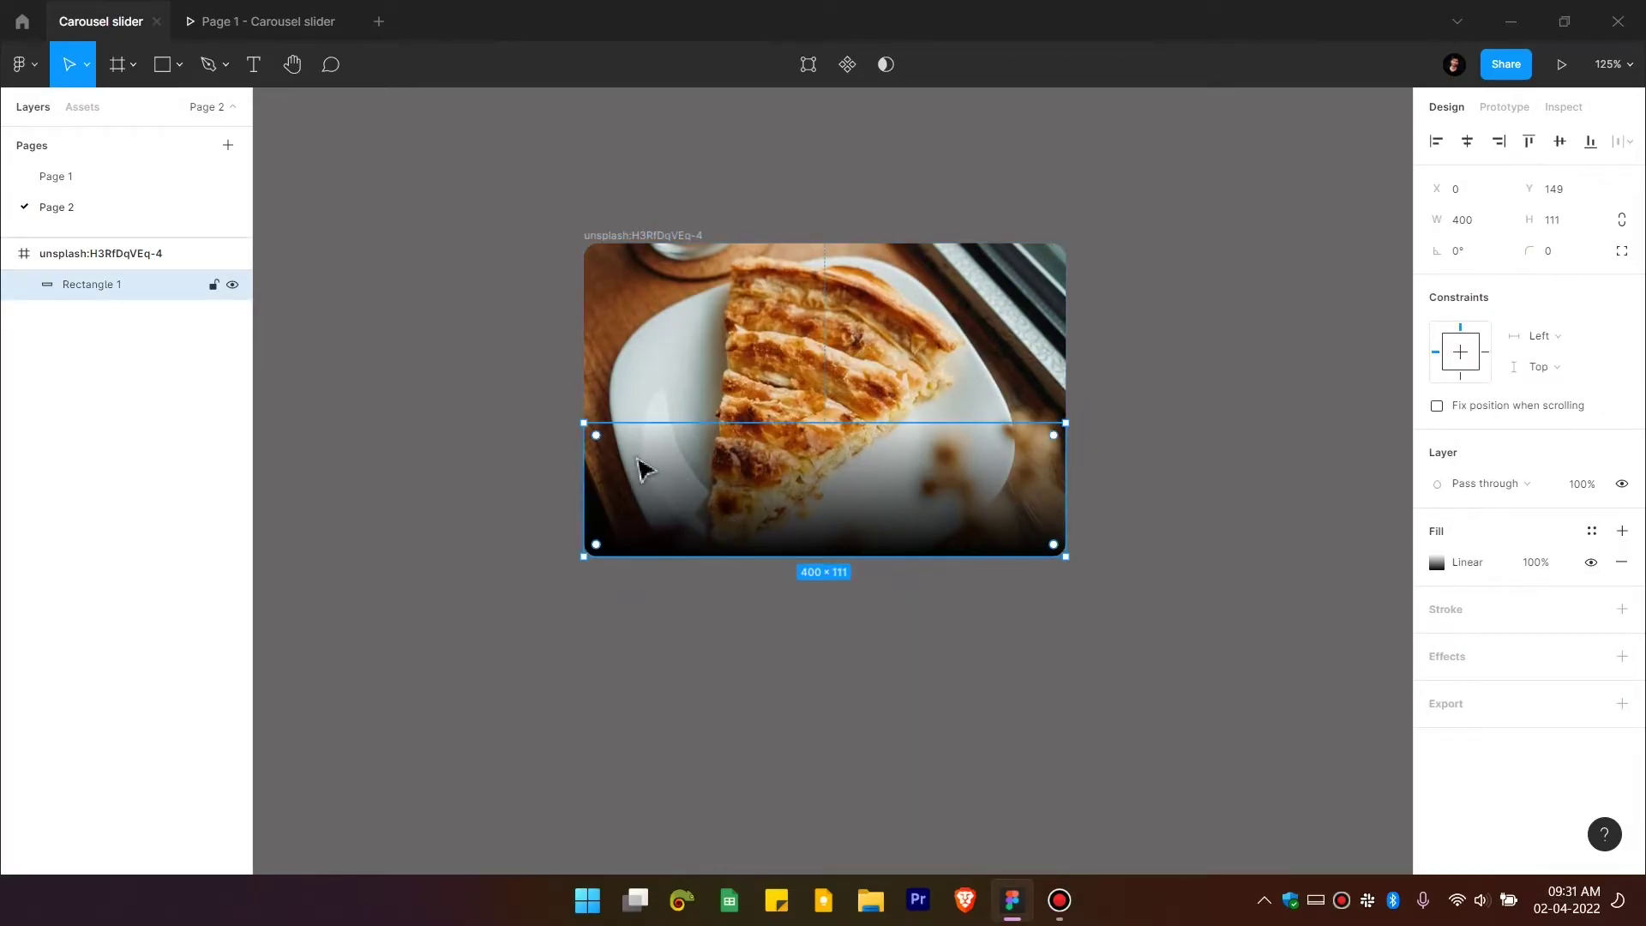
{"action": "key", "text": "t"}
{"action": "left_click", "coordinate": [636, 463]}
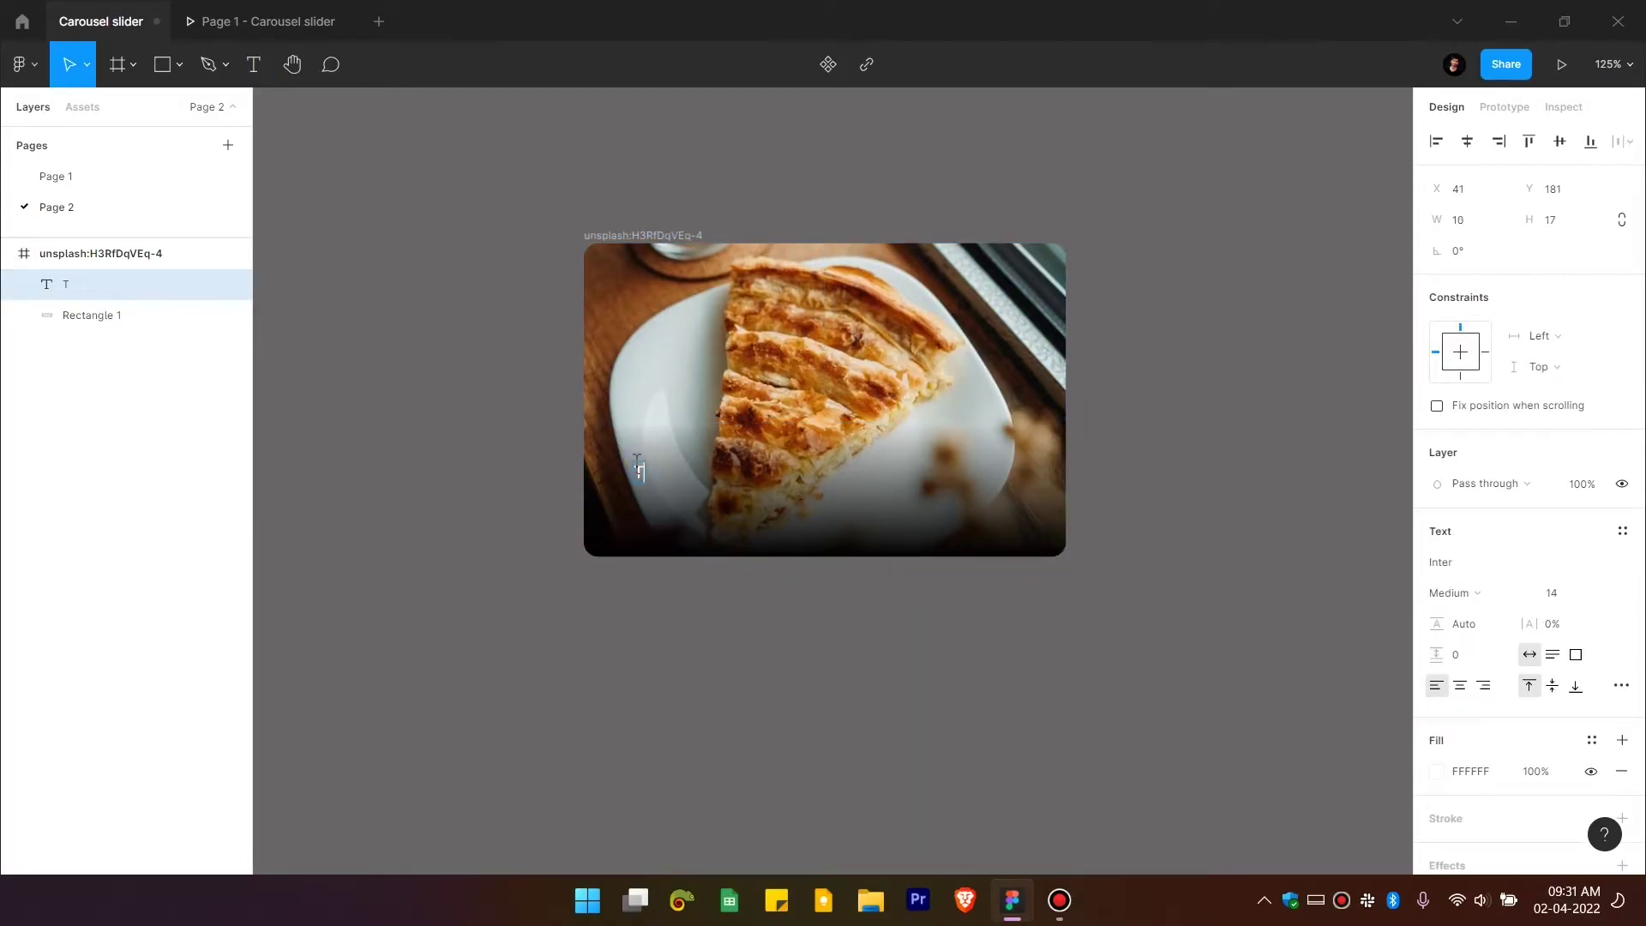
Step: Add the 'Title goes here' heading in Semi Bold at font size 24
{"action": "type", "text": "Title goes here"}
{"action": "key", "text": "Escape"}
{"action": "key", "text": "ctrl+alt+v"}
{"action": "left_click_drag", "start_coordinate": [693, 499], "coordinate": [677, 495]}
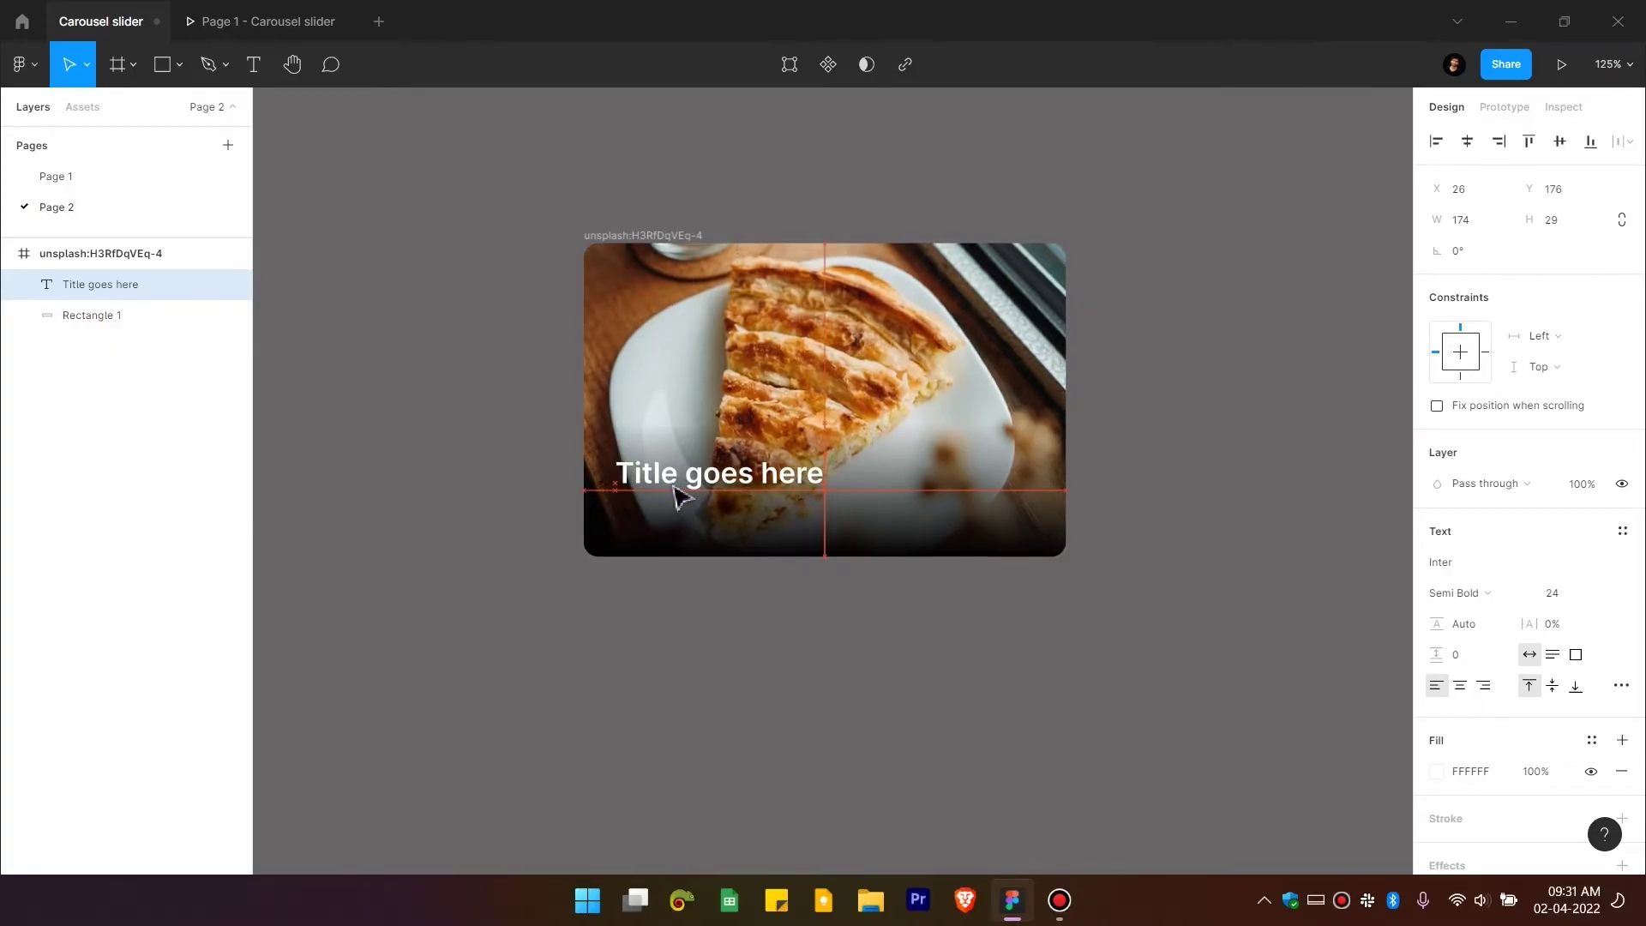
{"action": "key", "text": "ctrl+z"}
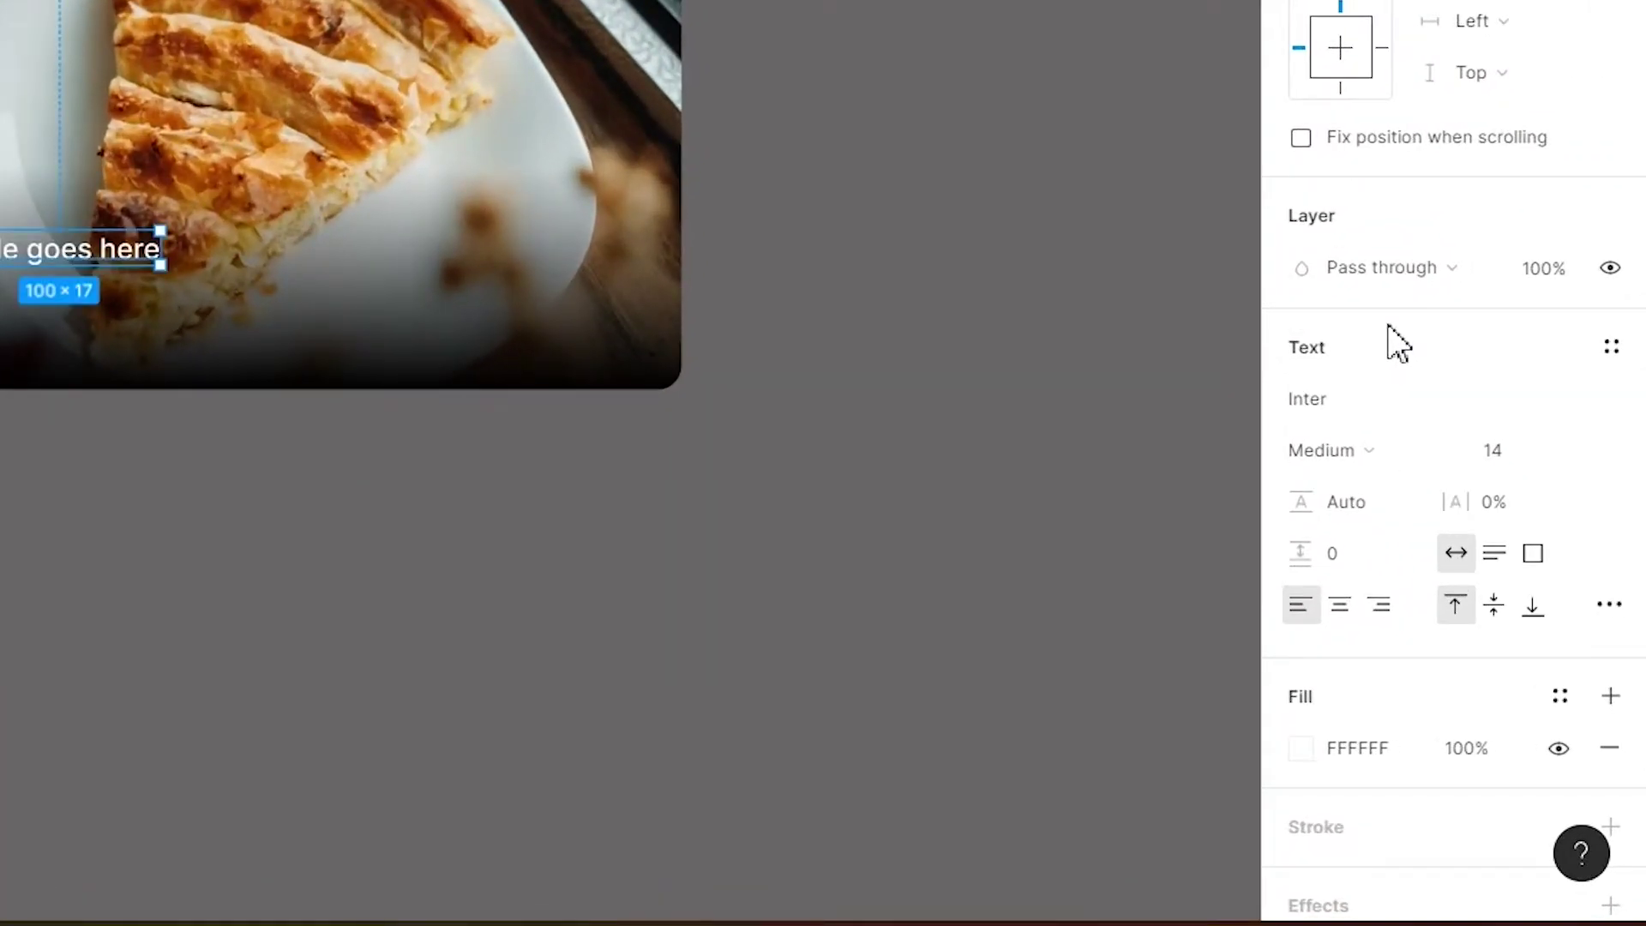
{"action": "left_click", "coordinate": [1375, 462]}
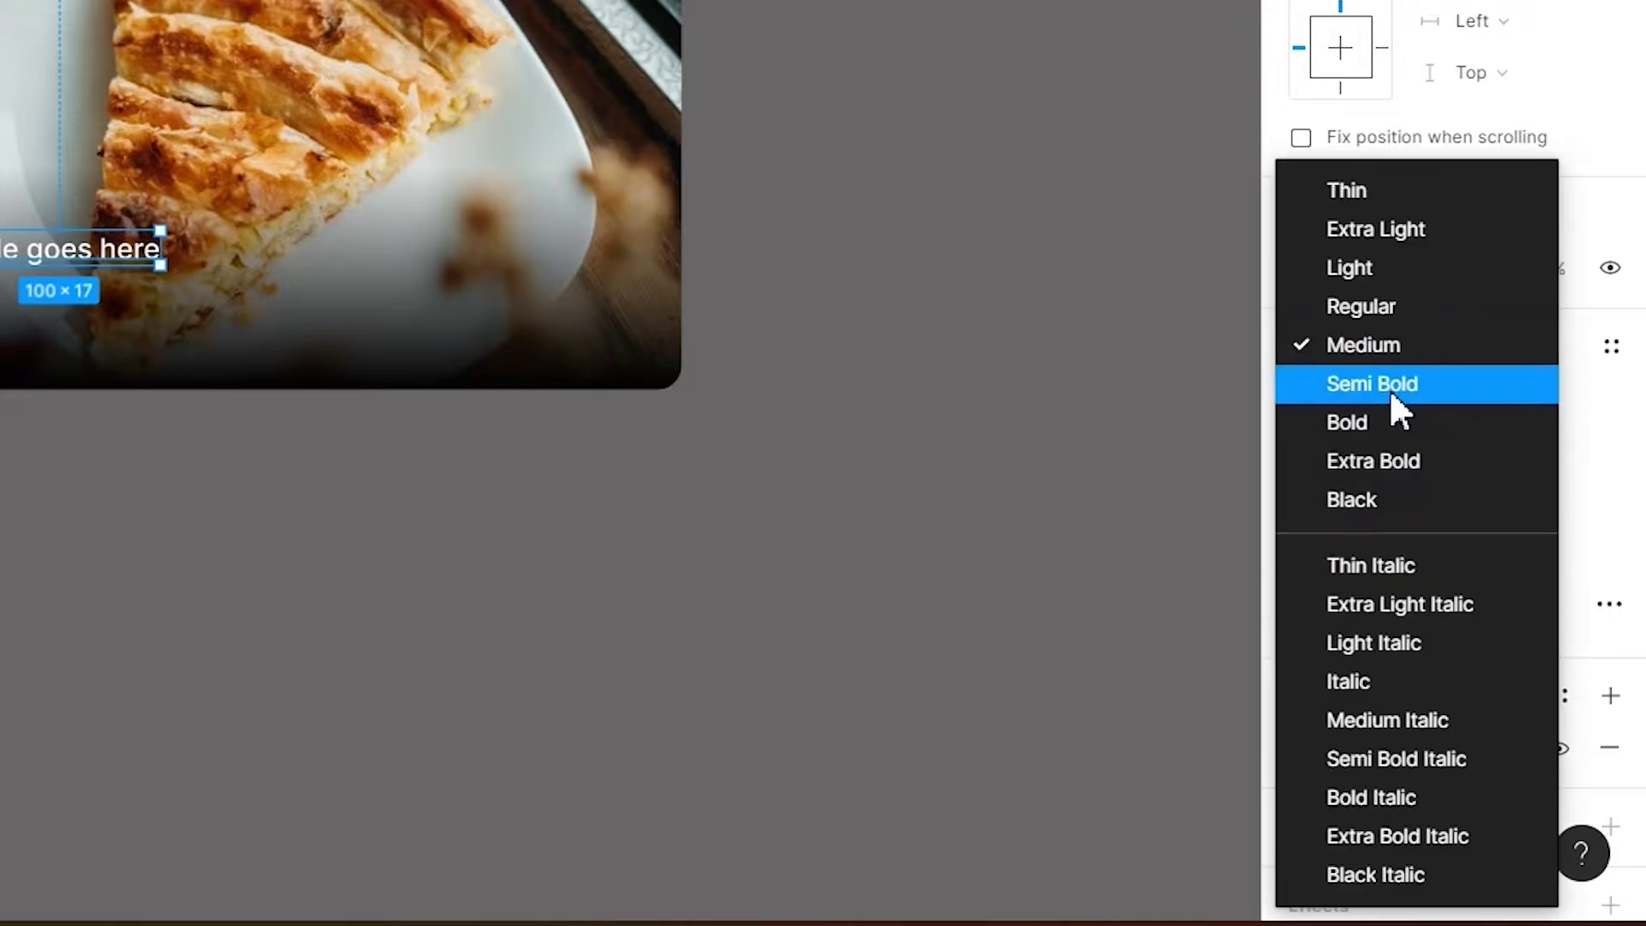
{"action": "left_click", "coordinate": [1390, 395]}
{"action": "left_click", "coordinate": [1535, 468]}
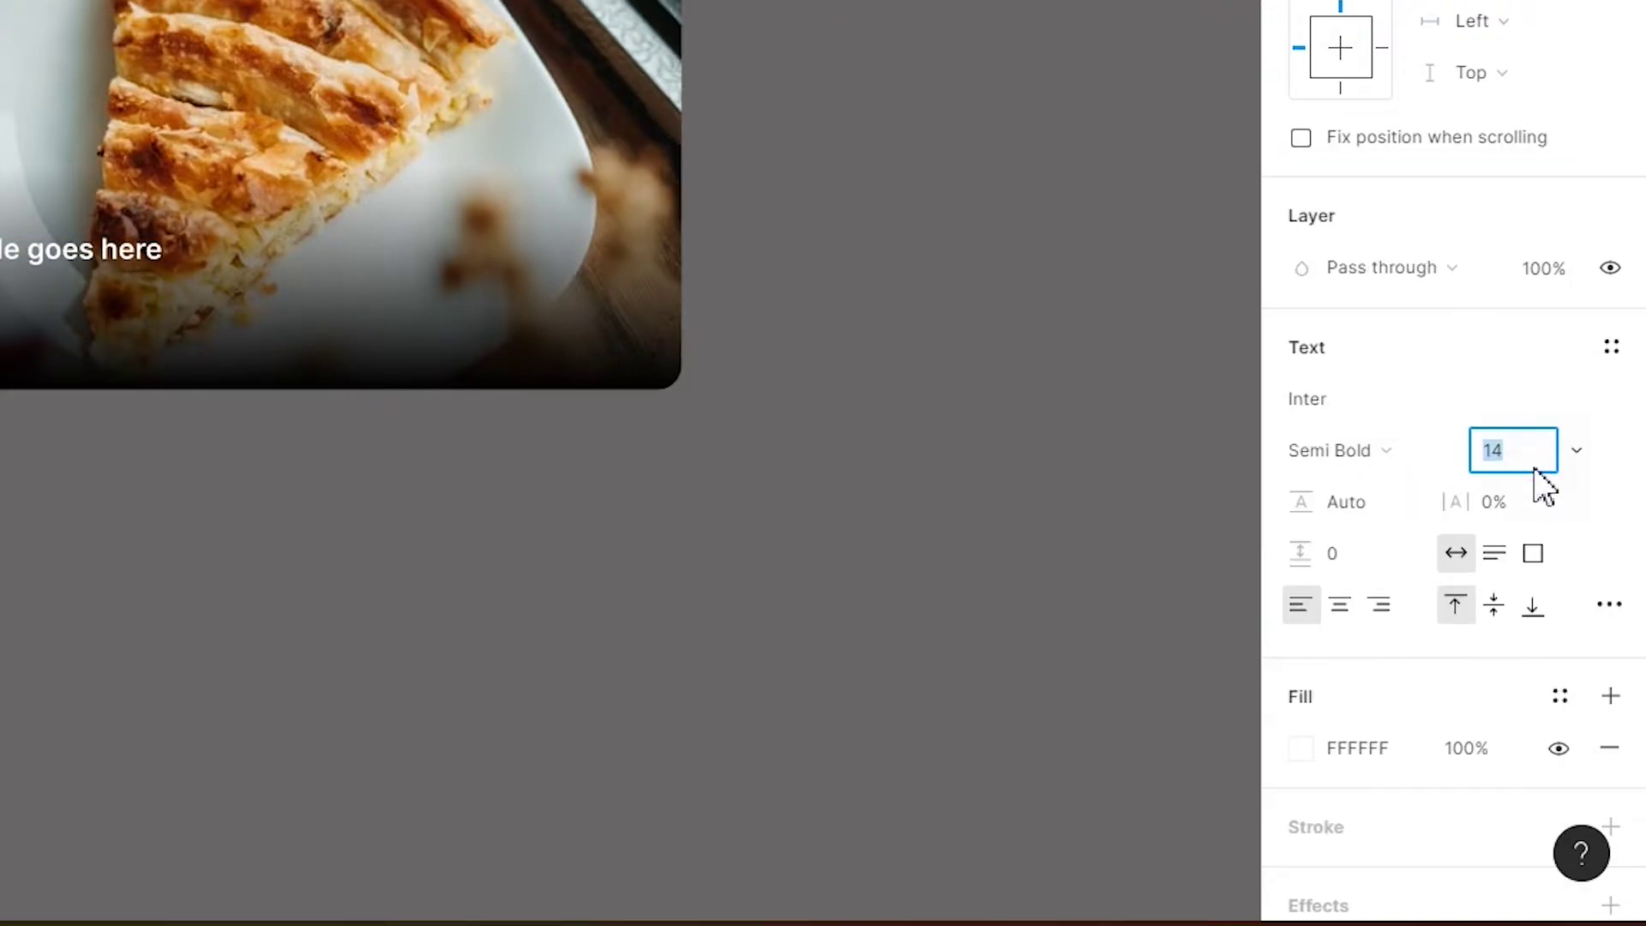
{"action": "key", "text": "Return"}
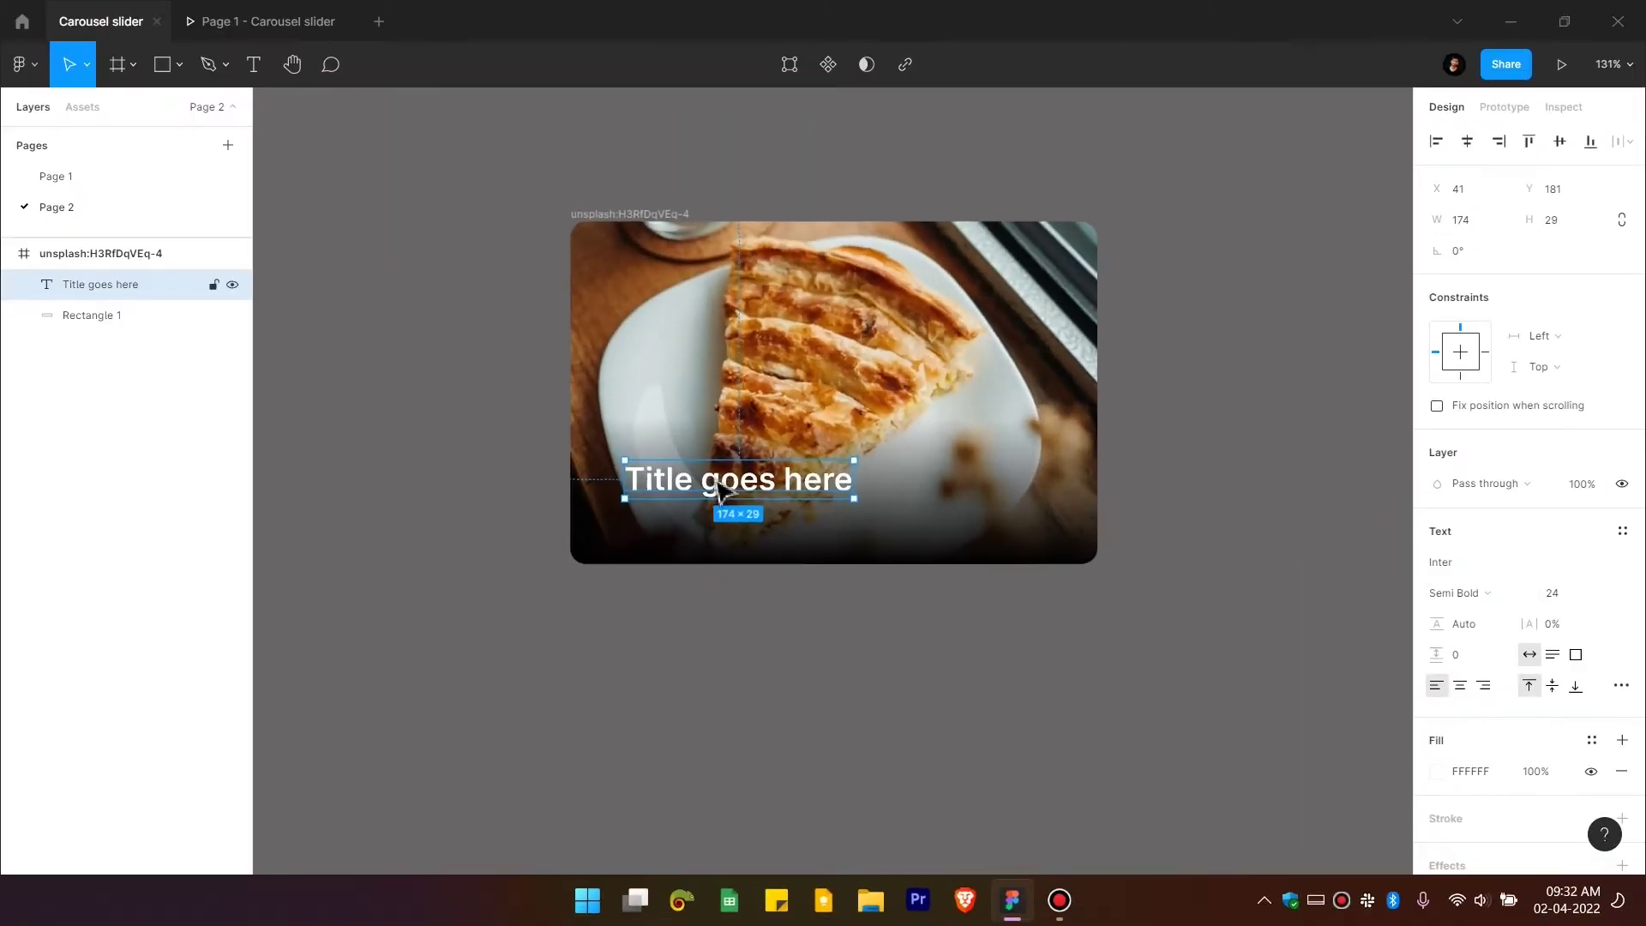
{"action": "scroll", "coordinate": [673, 495], "scroll_direction": "up", "scroll_amount": 5}
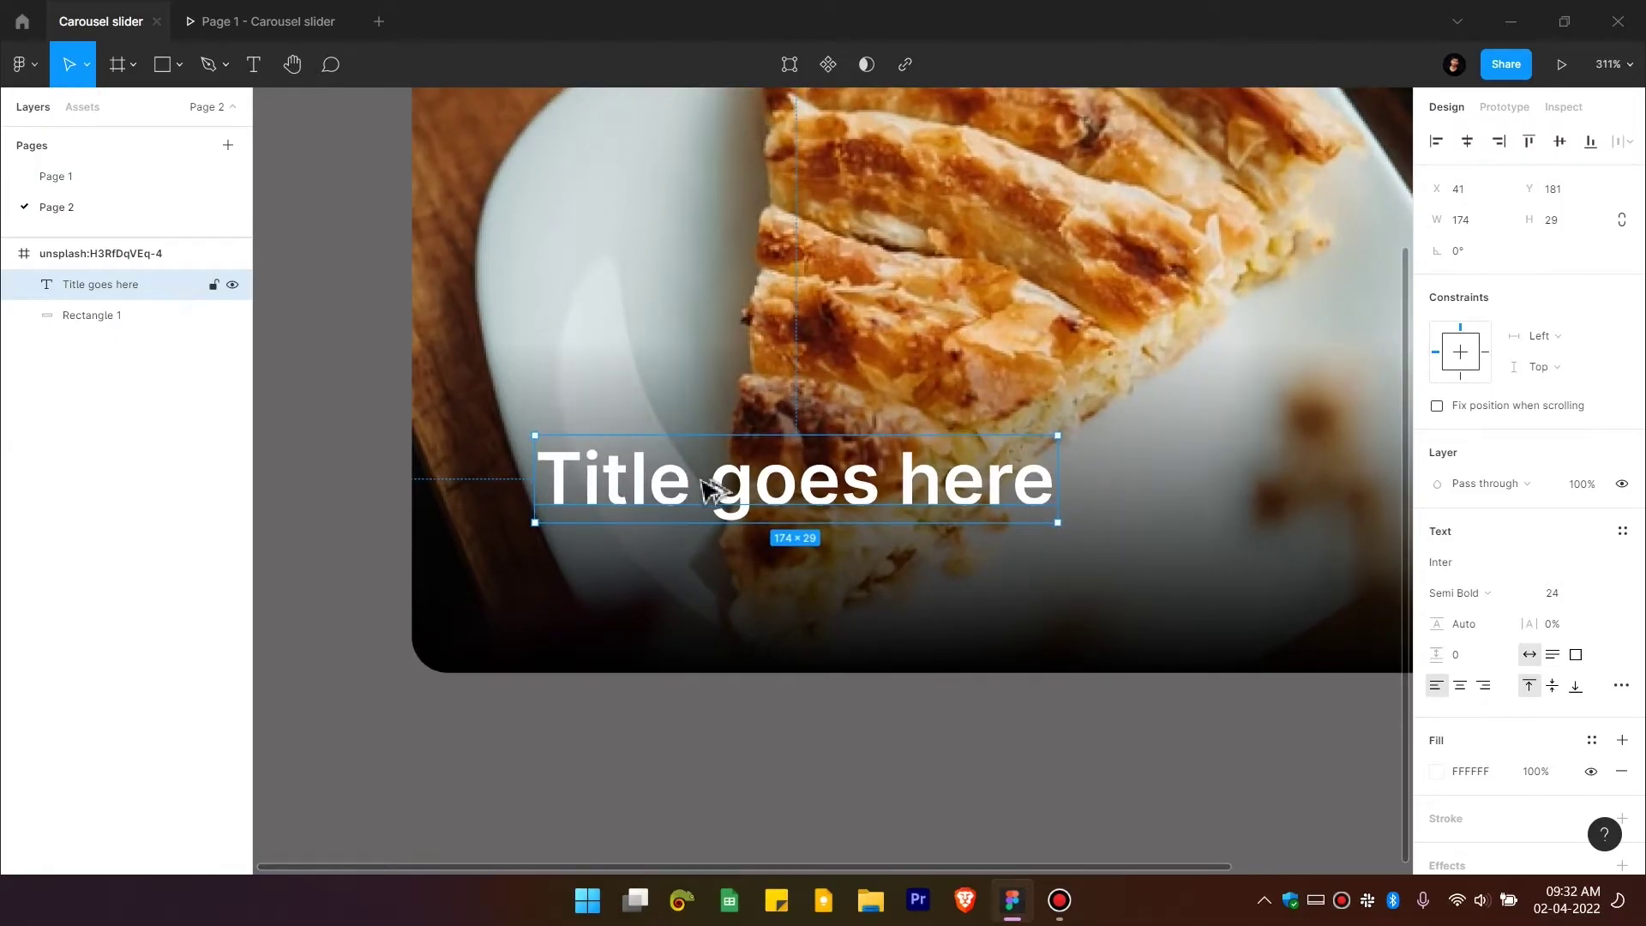
Step: Duplicate the title below as 'This is description' at size 14, Medium weight, 50% opacity
{"action": "left_click_drag", "start_coordinate": [686, 494], "coordinate": [686, 578]}
{"action": "double_click", "coordinate": [686, 579]}
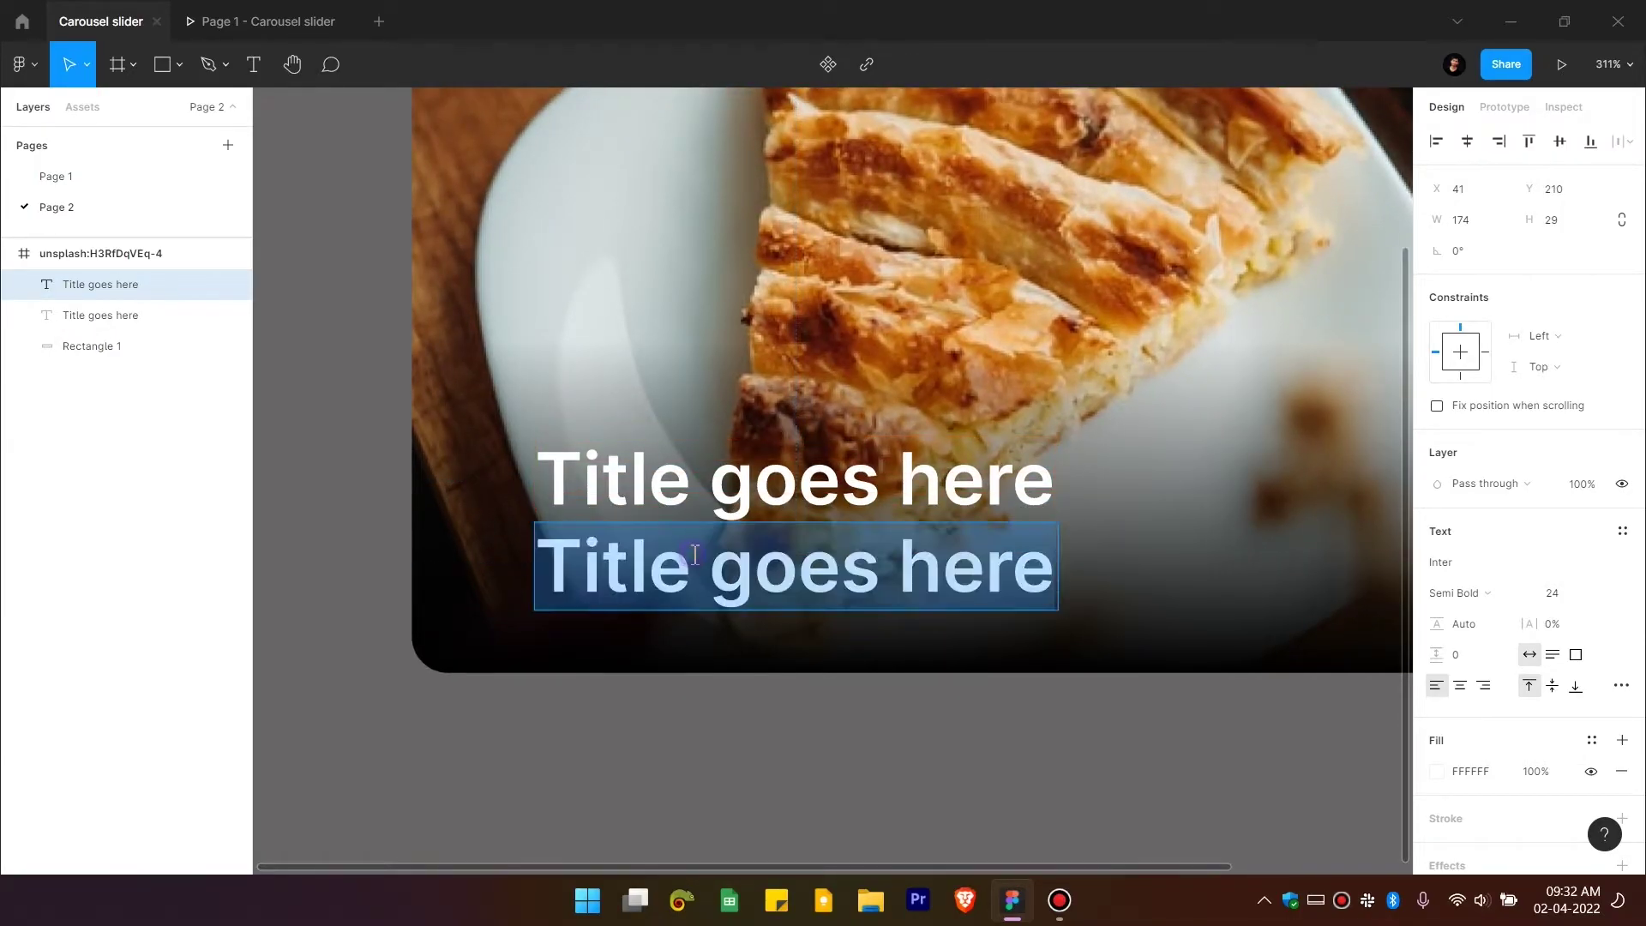
{"action": "type", "text": "This is description"}
{"action": "left_click", "coordinate": [1570, 594]}
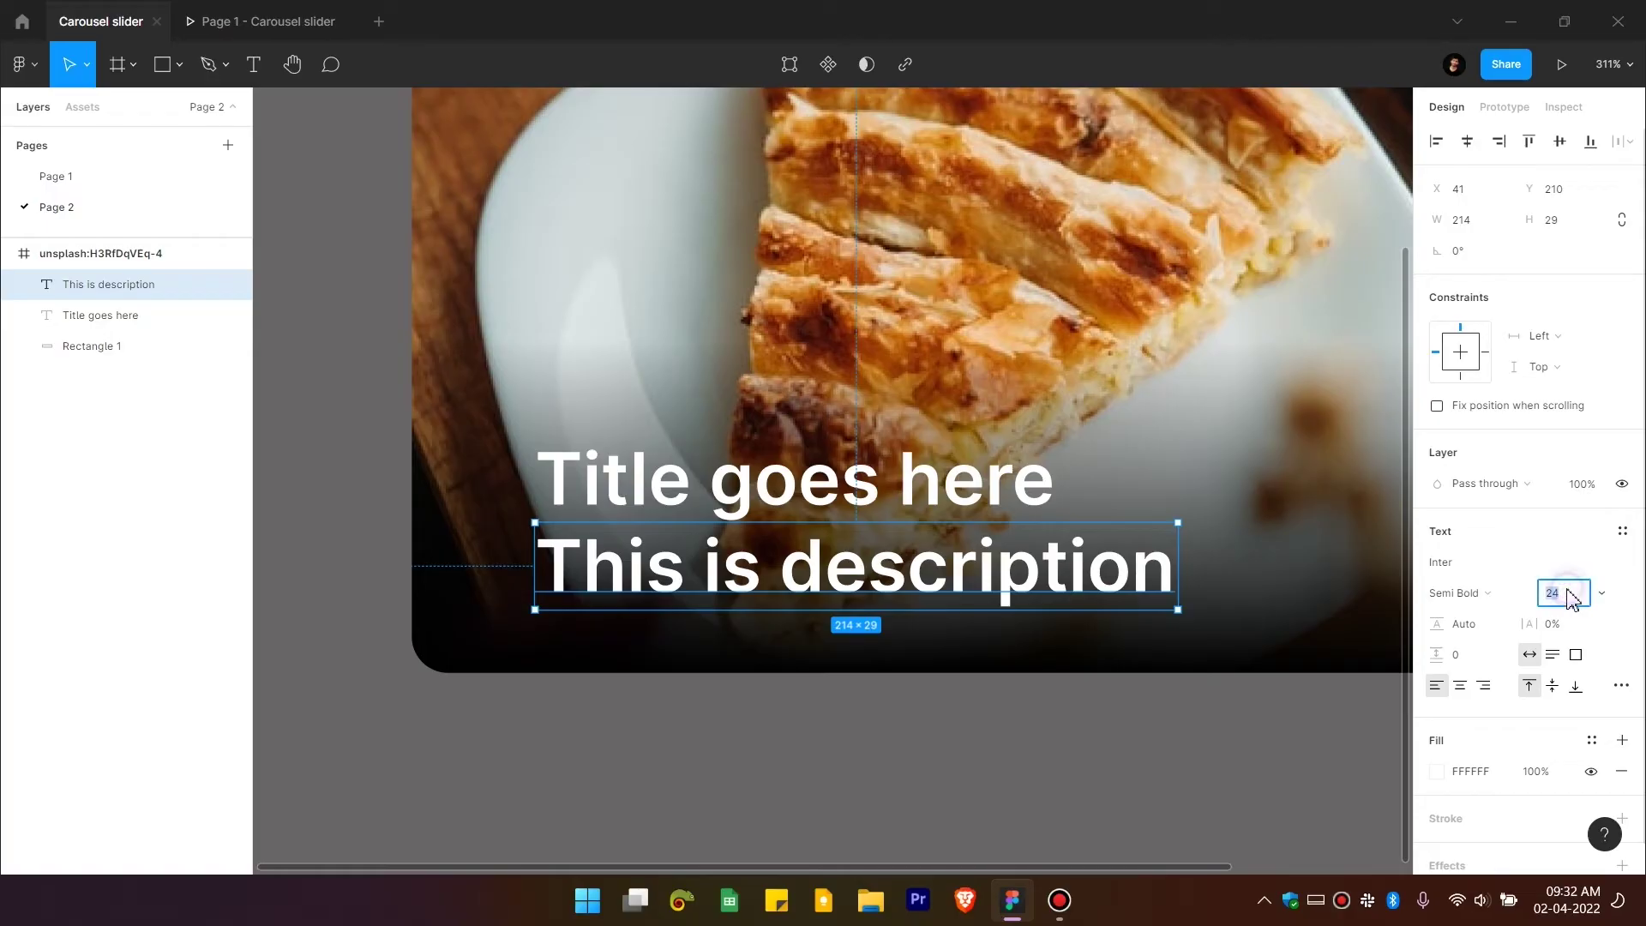
{"action": "type", "text": "14"}
{"action": "key", "text": "Return"}
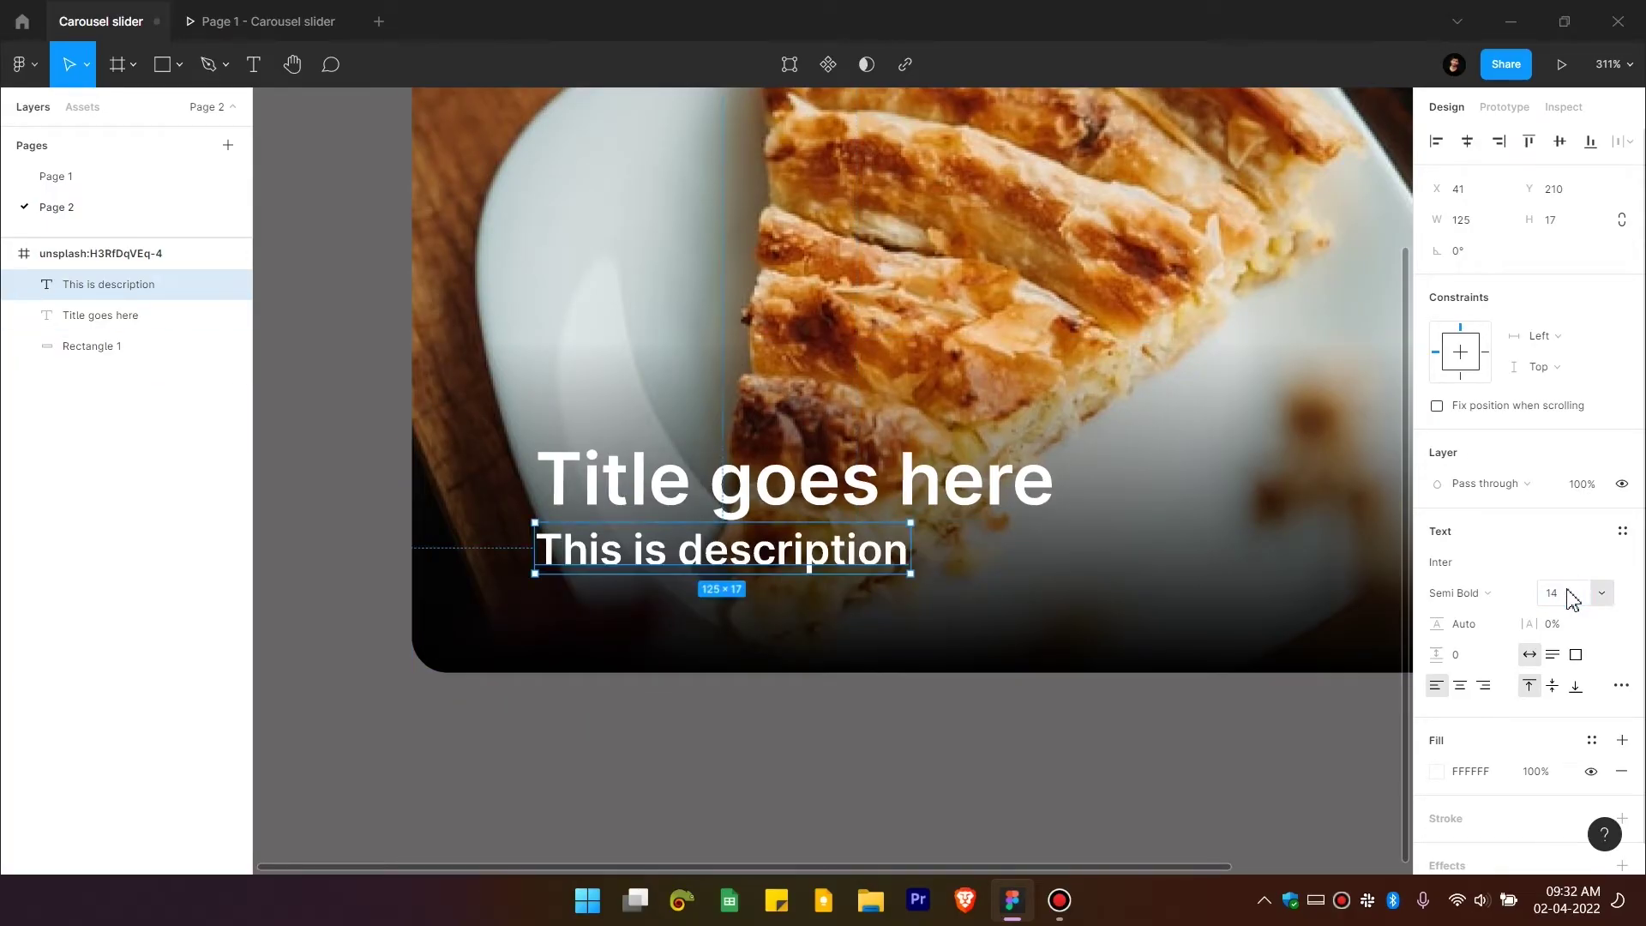
{"action": "left_click", "coordinate": [1489, 593]}
{"action": "left_click", "coordinate": [1475, 529]}
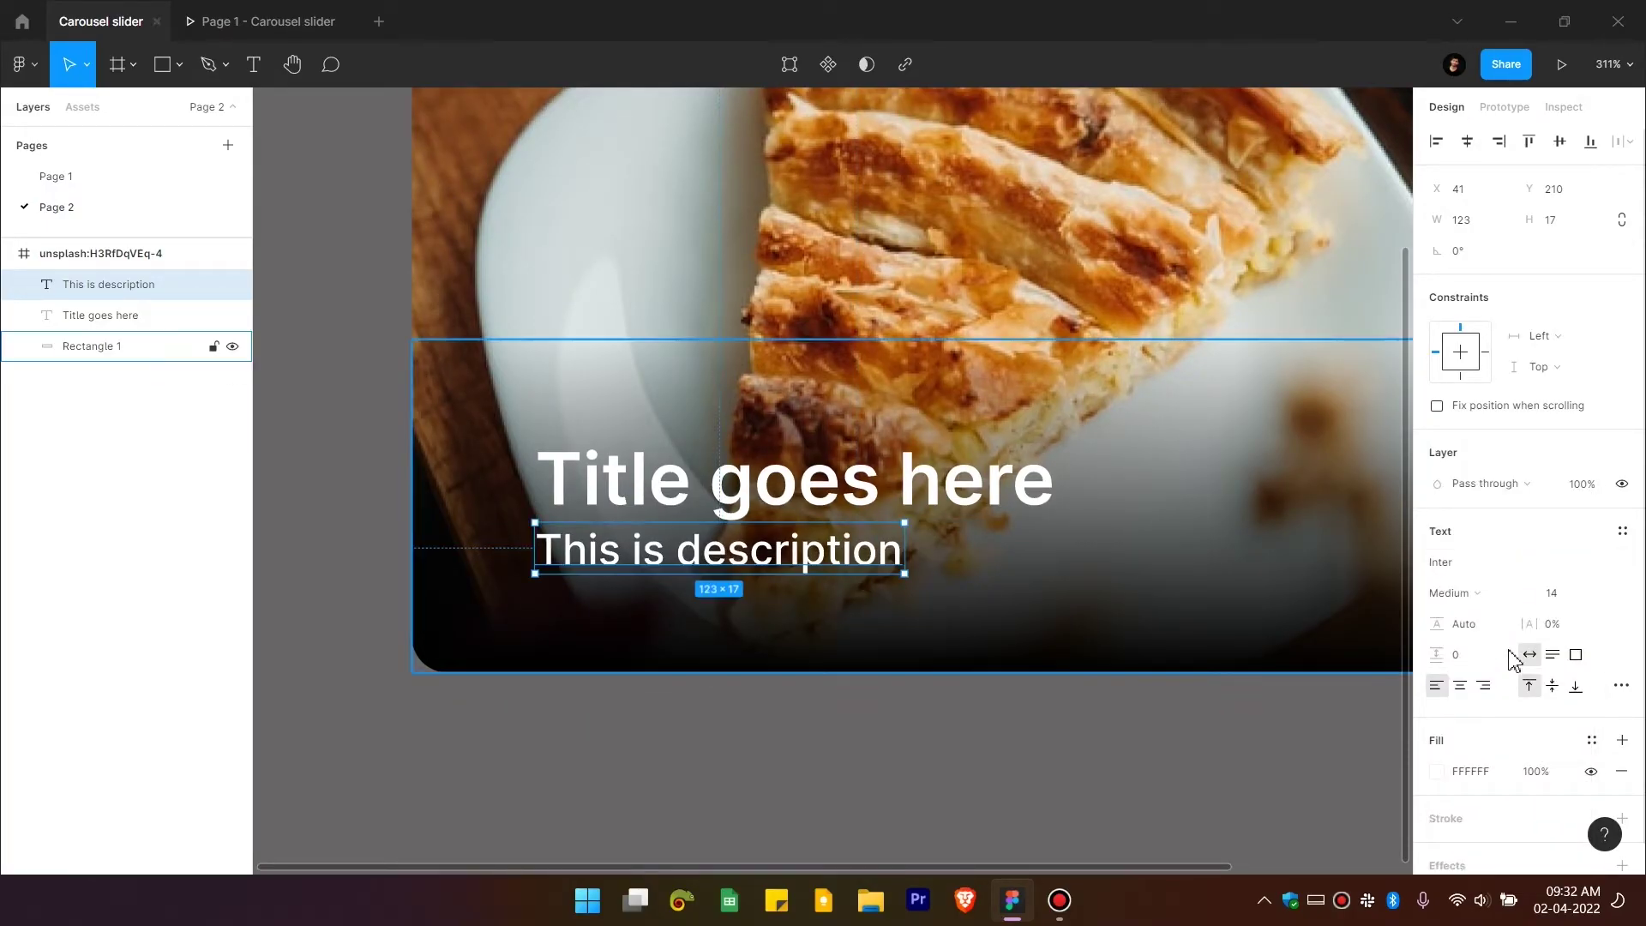
{"action": "key", "text": "5"}
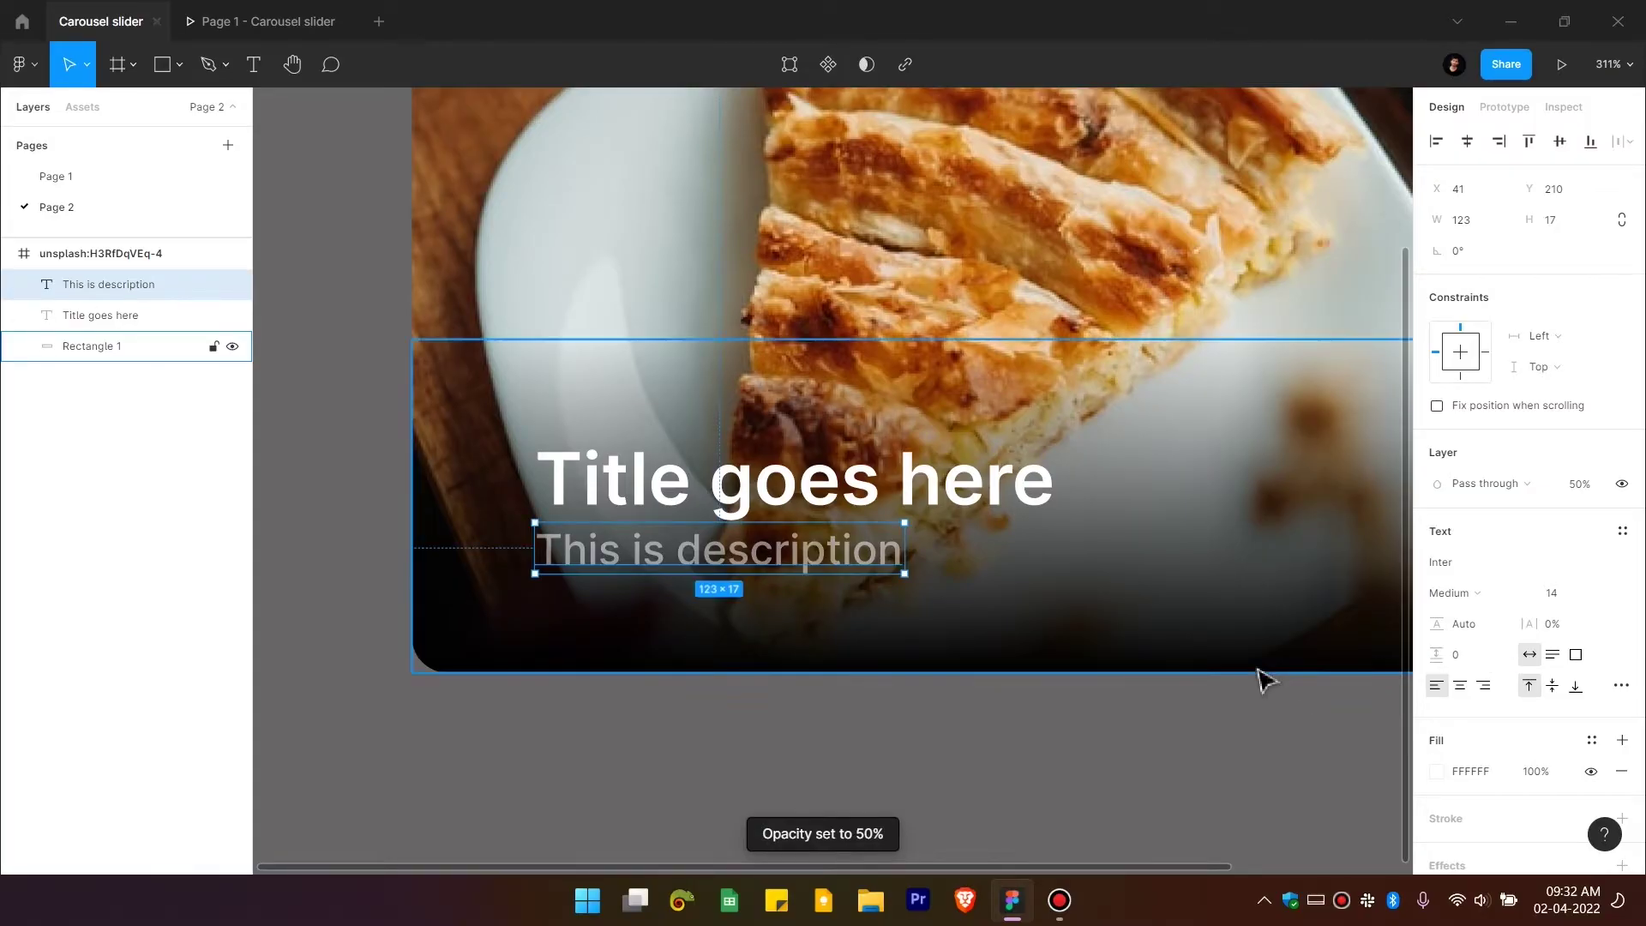
{"action": "left_click", "coordinate": [595, 490], "text": "shift"}
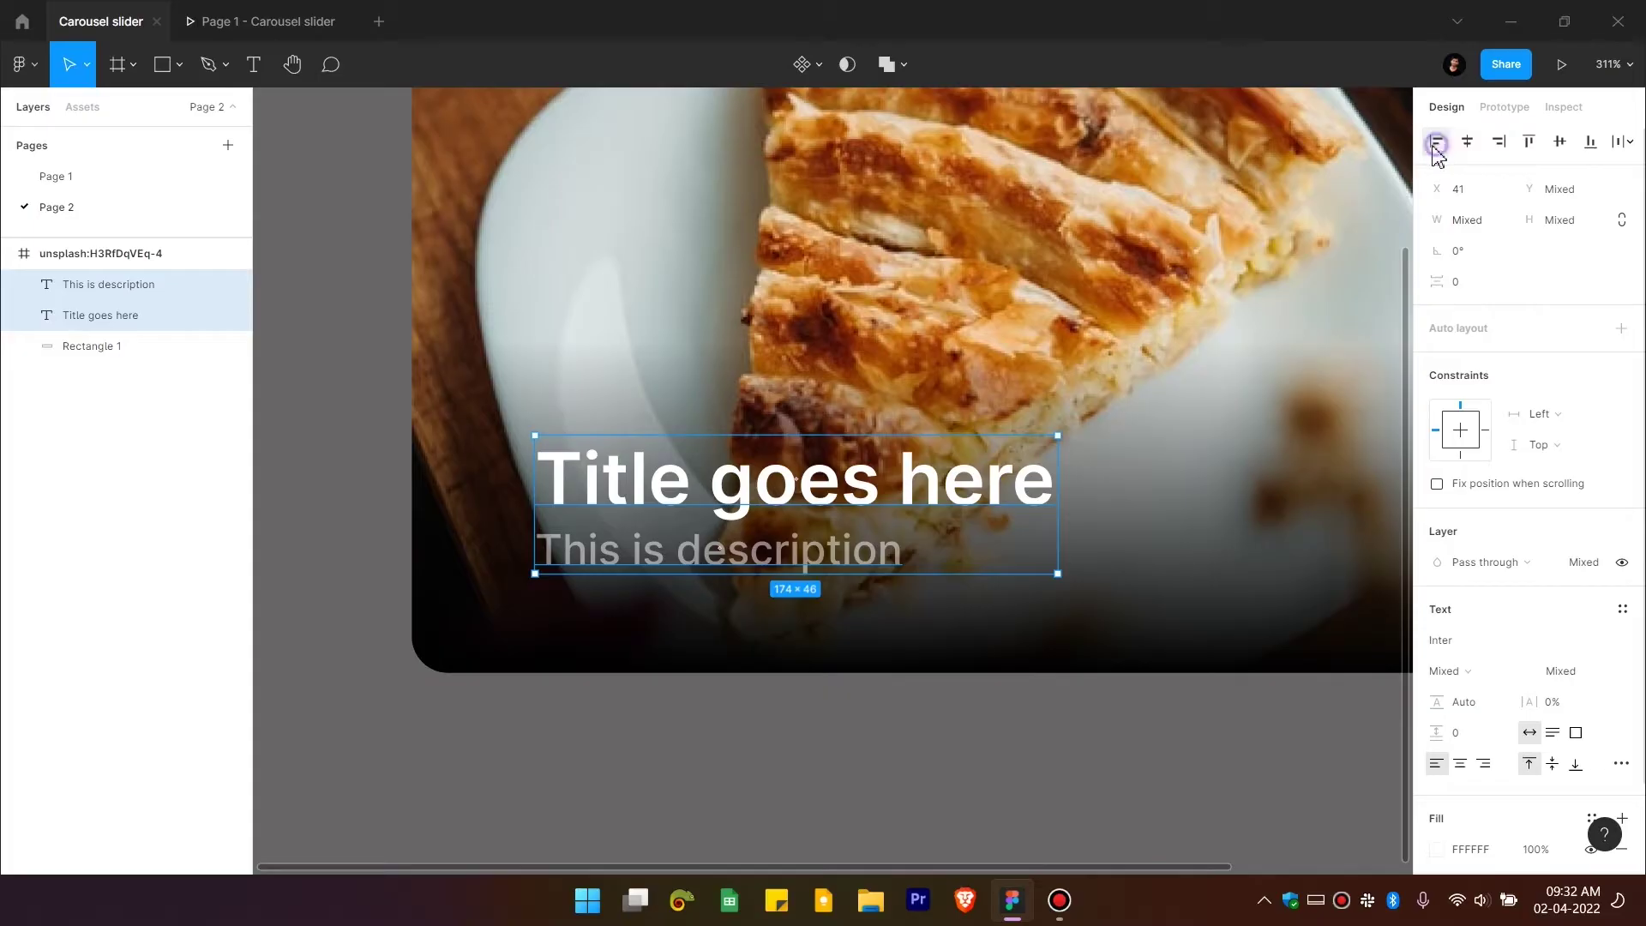
Step: Group the title and description with 4 px spacing between them
{"action": "key", "text": "ctrl+g"}
{"action": "left_click", "coordinate": [1470, 314]}
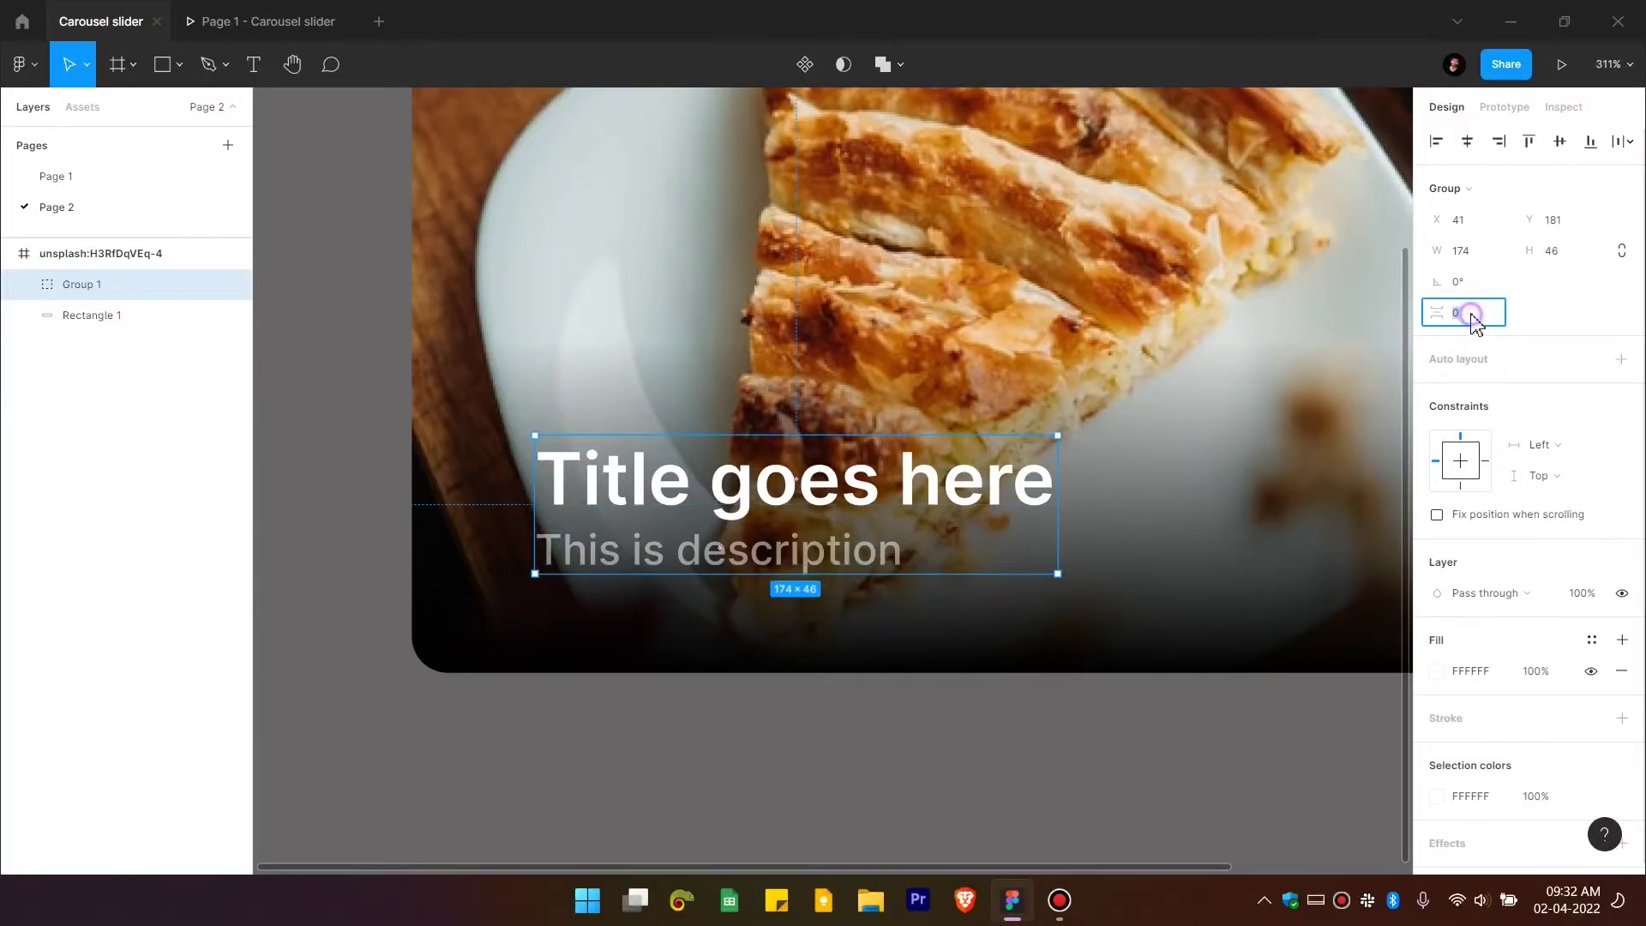
{"action": "type", "text": "4"}
{"action": "key", "text": "Return"}
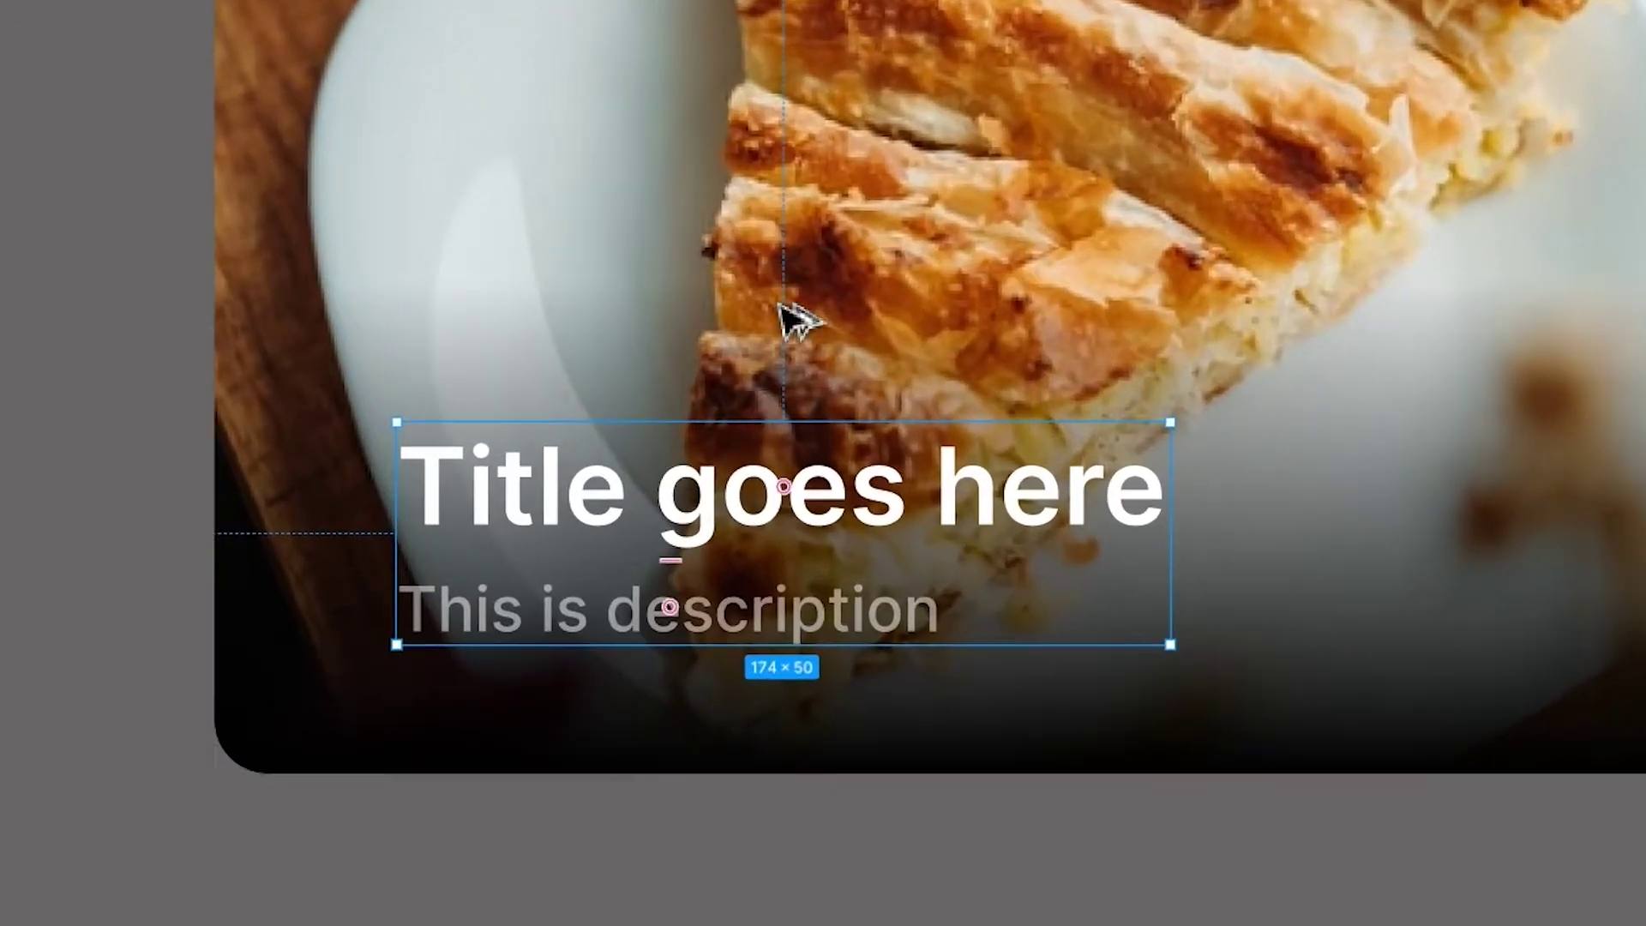
Step: Move the text group near the card's bottom-left corner
{"action": "key", "text": "alt"}
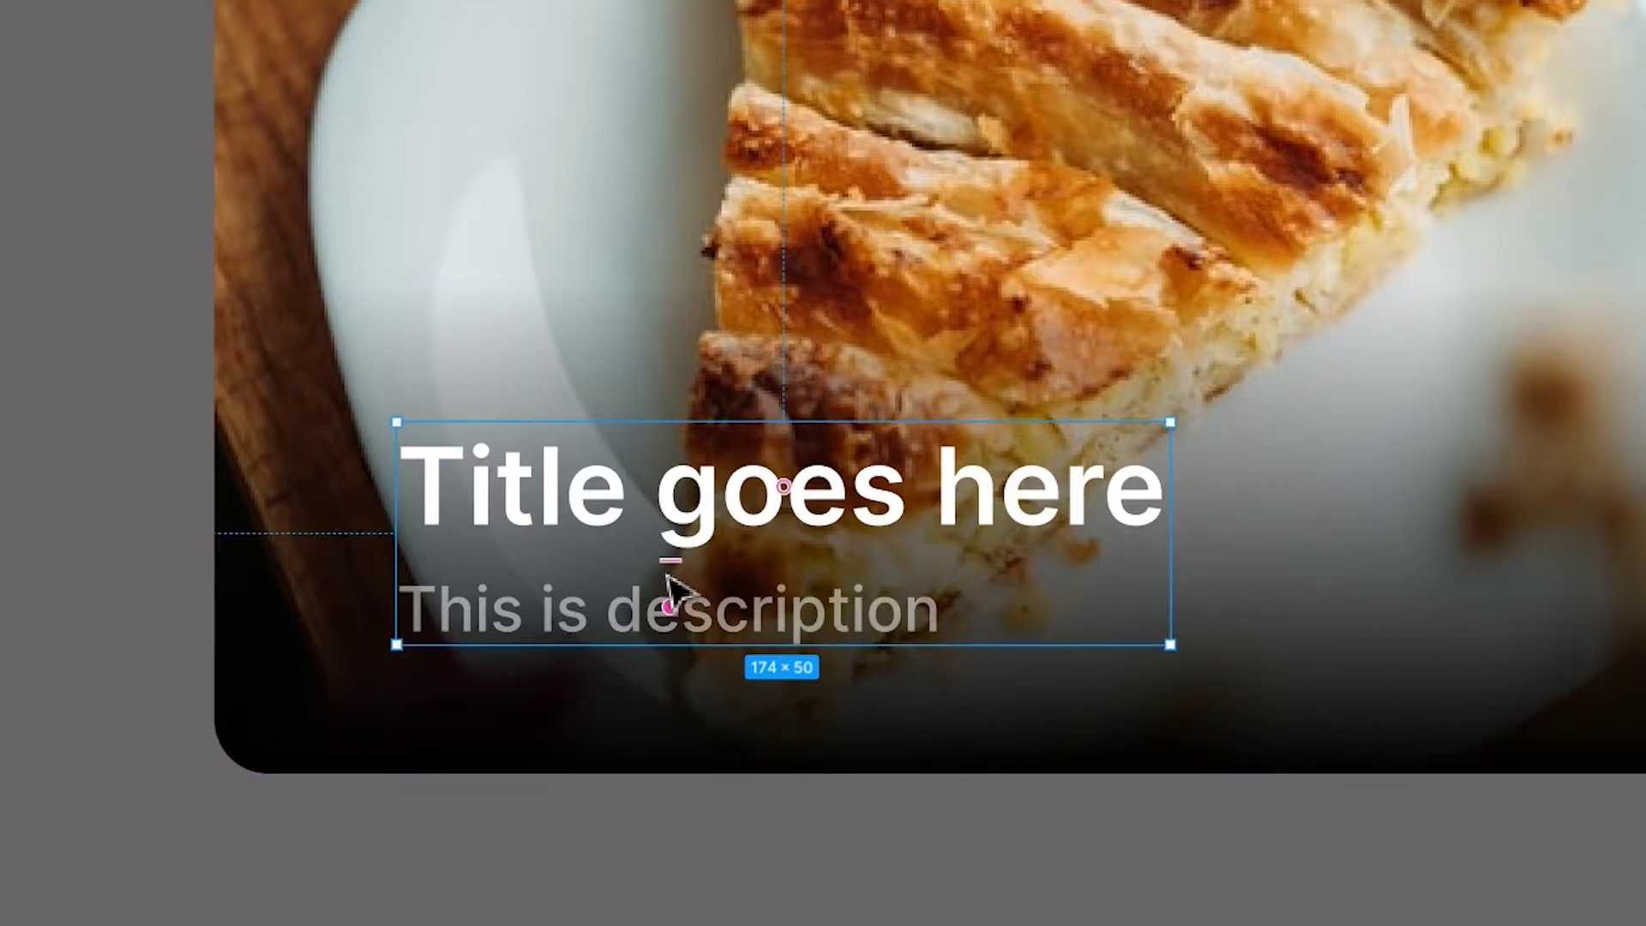
{"action": "left_click_drag", "start_coordinate": [676, 569], "coordinate": [580, 559]}
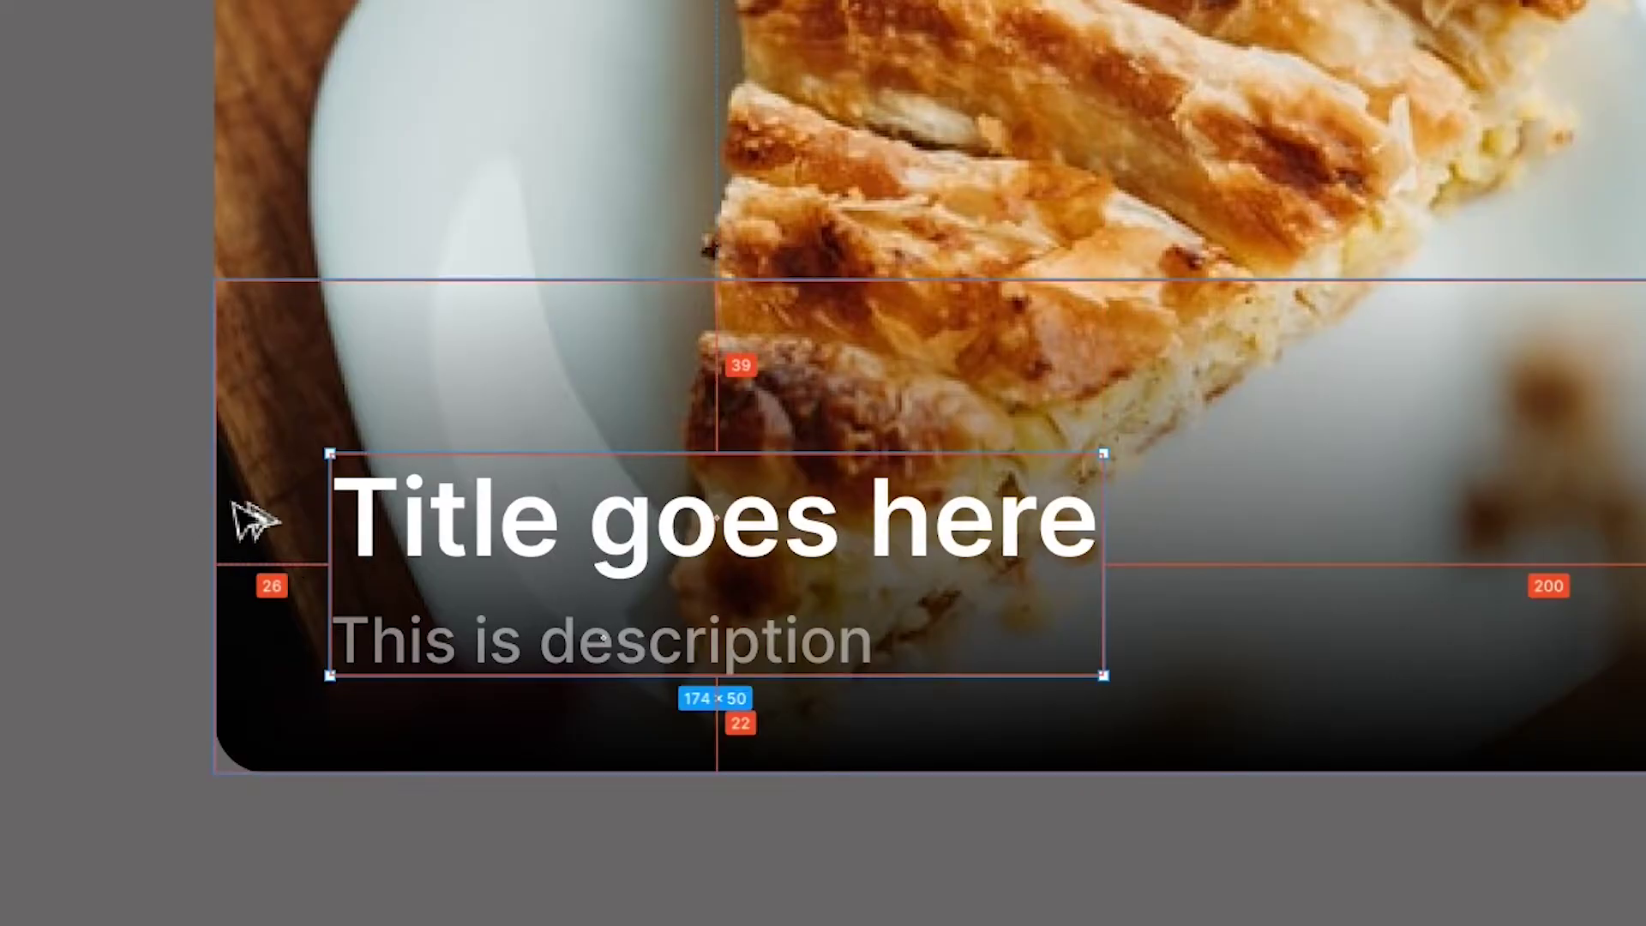
{"action": "key", "text": "Up"}
{"action": "key", "text": "Up"}
{"action": "key", "text": "Left"}
{"action": "key", "text": "Left"}
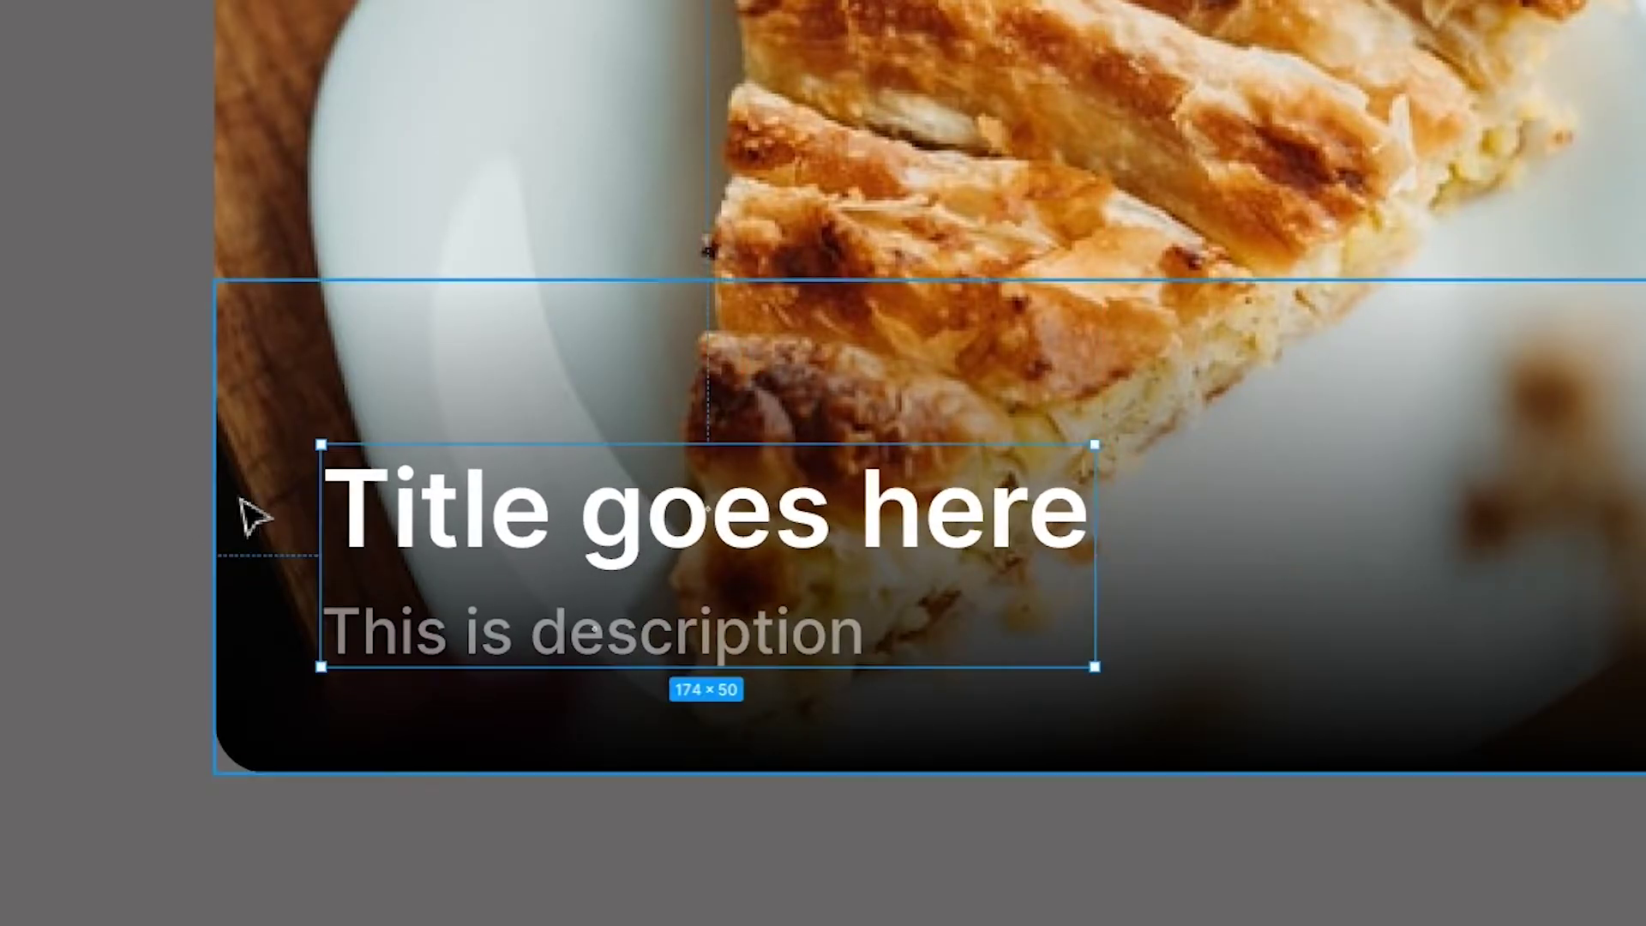
Step: Alt-drag the photo card to make a copy directly below the original
{"action": "scroll", "coordinate": [249, 514], "scroll_direction": "down", "scroll_amount": 5}
{"action": "scroll", "coordinate": [408, 415], "scroll_direction": "up", "scroll_amount": 3}
{"action": "left_click", "coordinate": [360, 442]}
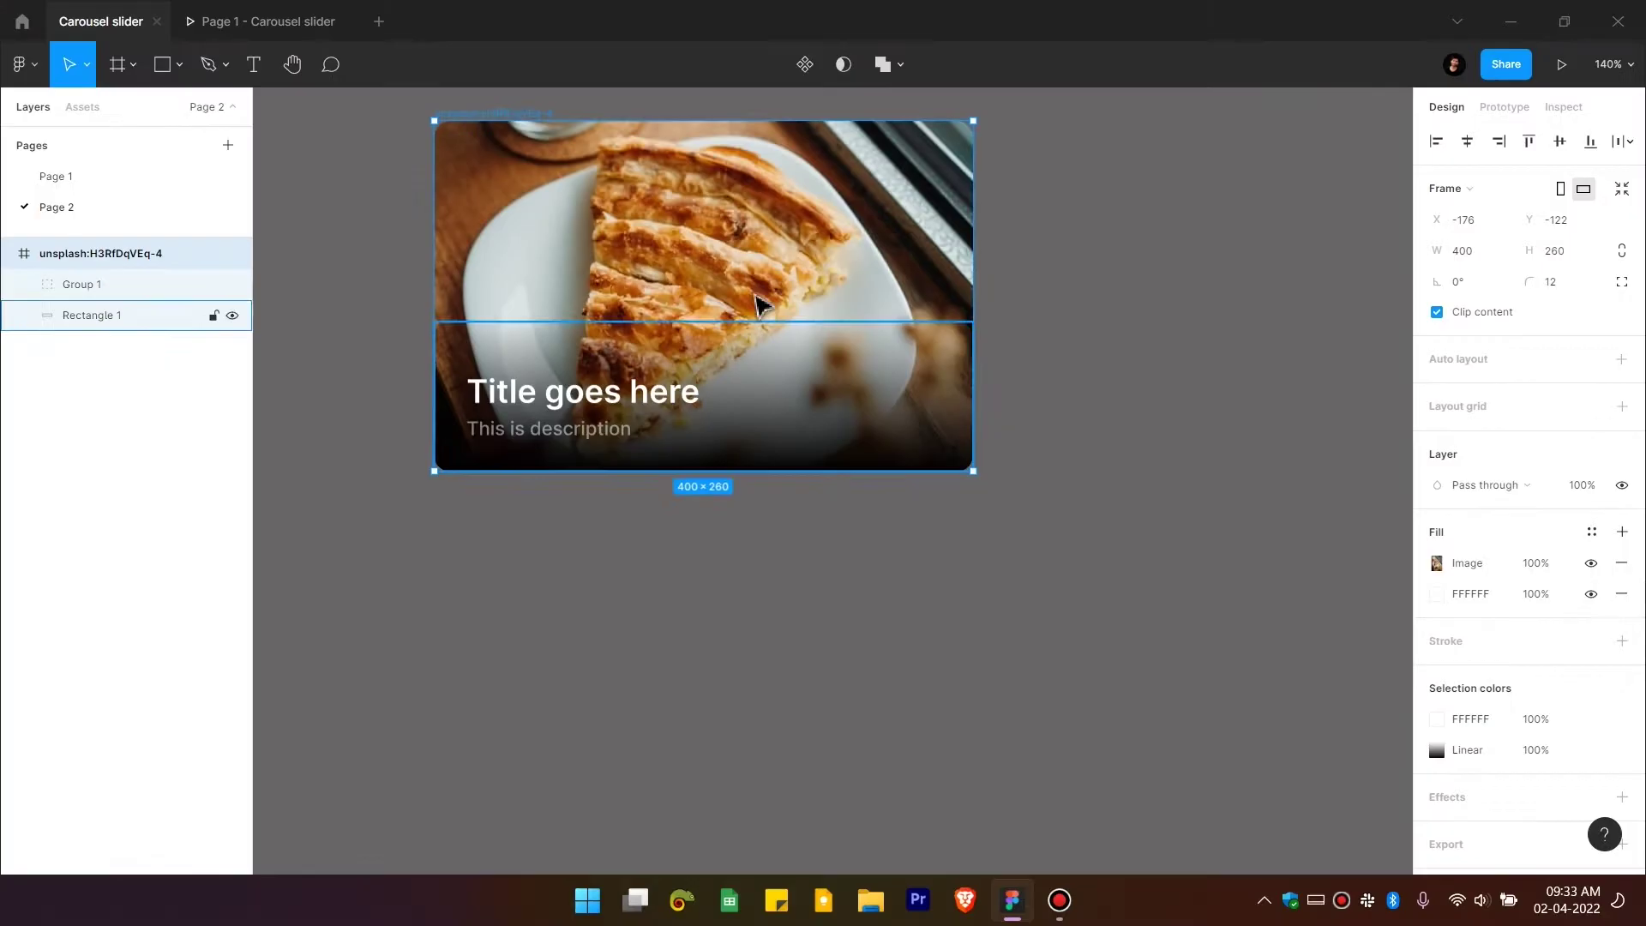
{"action": "left_click_drag", "start_coordinate": [761, 294], "coordinate": [737, 686]}
{"action": "scroll", "coordinate": [756, 561], "scroll_direction": "down", "scroll_amount": 1}
{"action": "scroll", "coordinate": [756, 561], "scroll_direction": "up", "scroll_amount": 4}
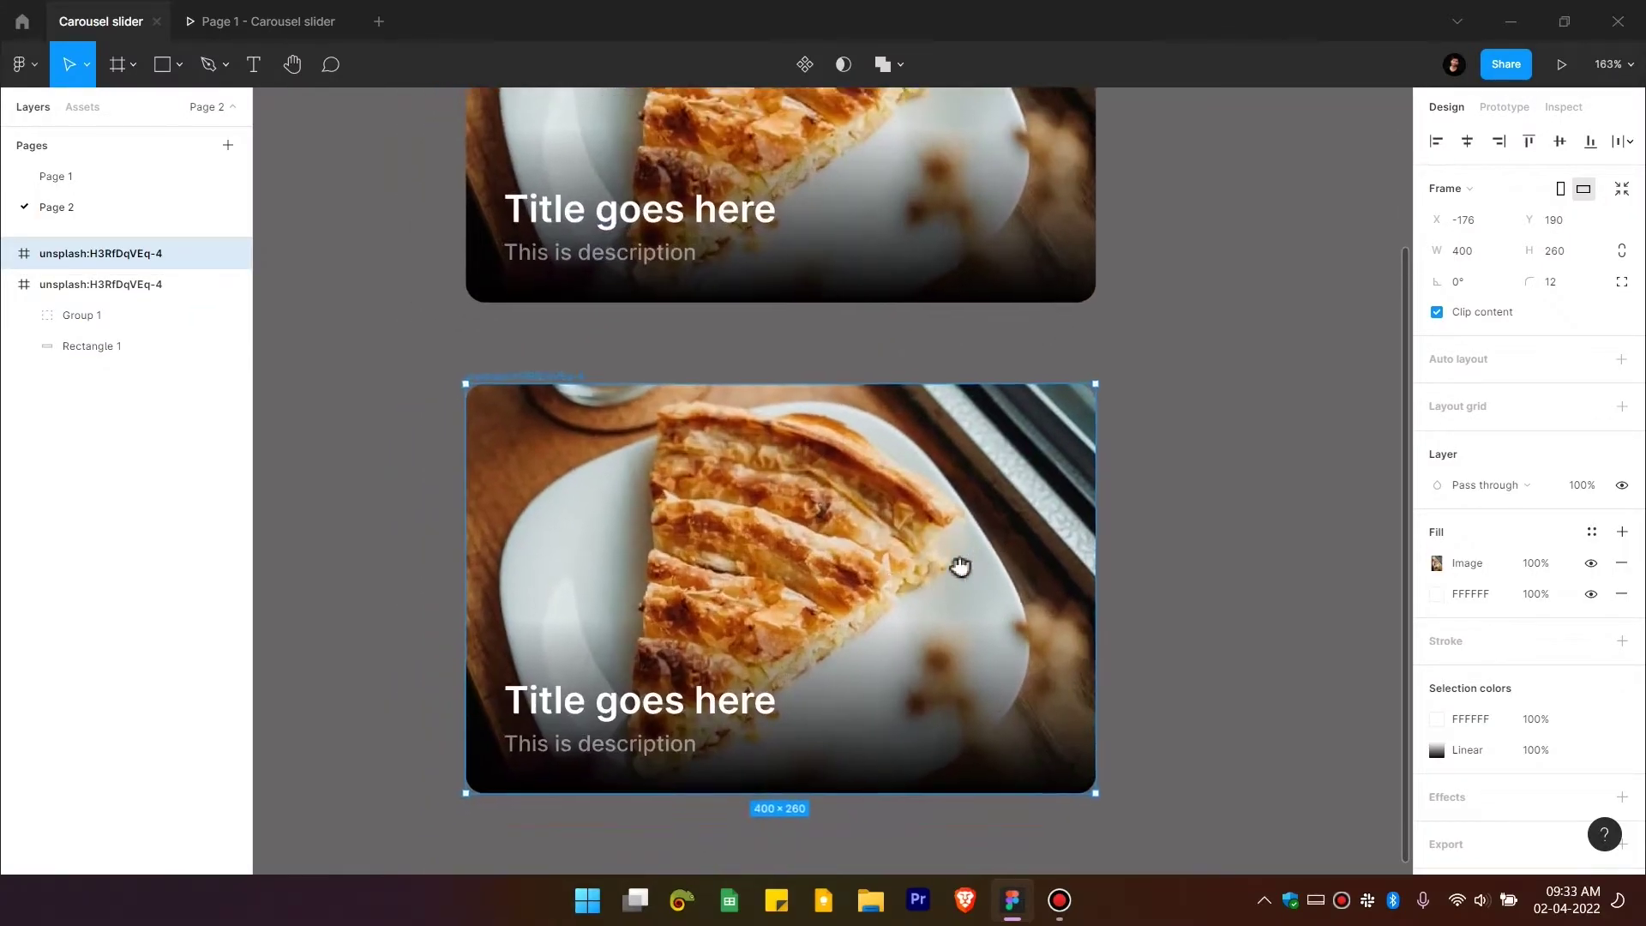
{"action": "scroll", "coordinate": [1088, 583], "scroll_direction": "up", "scroll_amount": 2}
Step: Draw a white 7 × 14 chevron with the Pen near the lower card's right edge, nudged down 2 px
{"action": "key", "text": "p"}
{"action": "left_click", "coordinate": [1075, 577]}
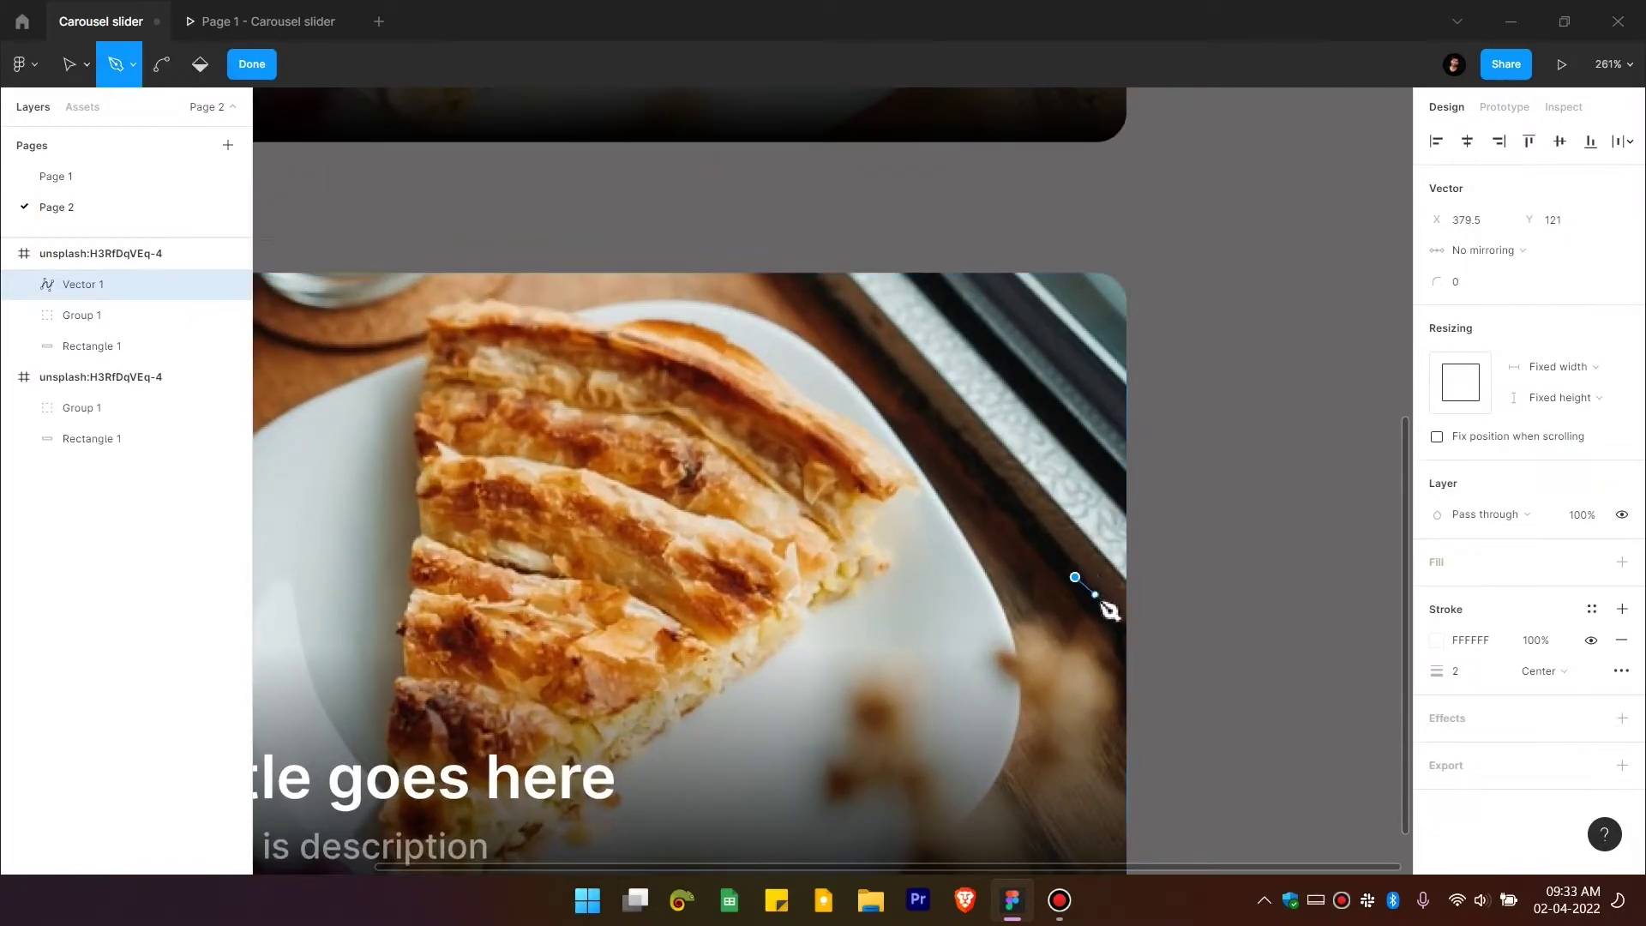
{"action": "scroll", "coordinate": [1088, 593], "scroll_direction": "up", "scroll_amount": 2}
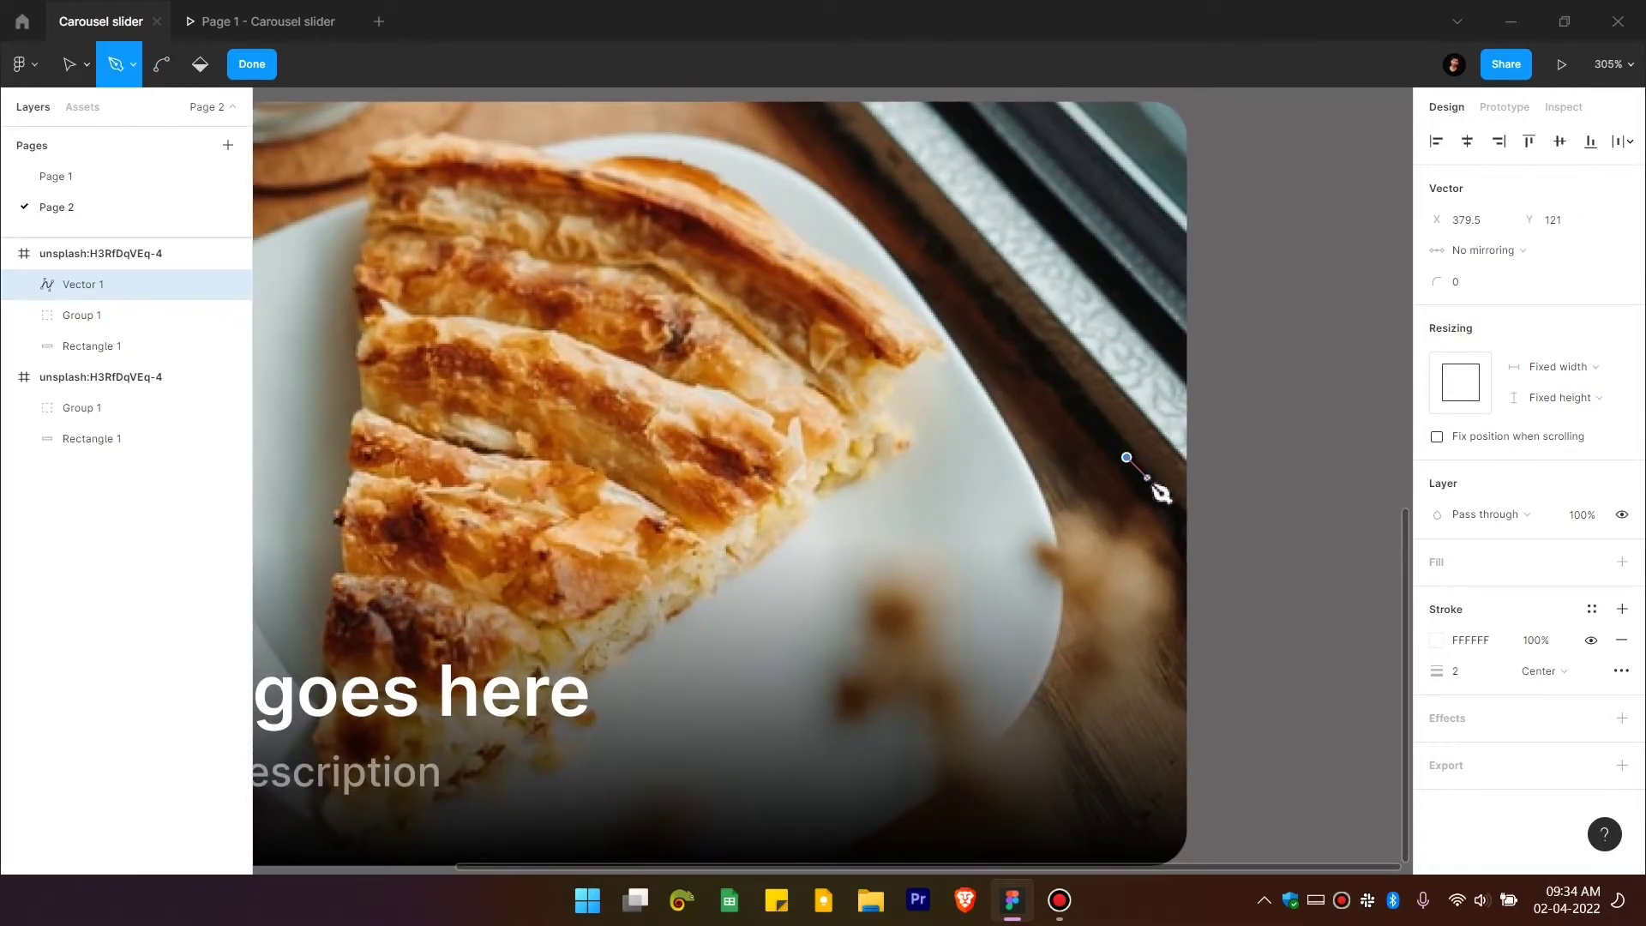
{"action": "left_click", "coordinate": [1148, 478]}
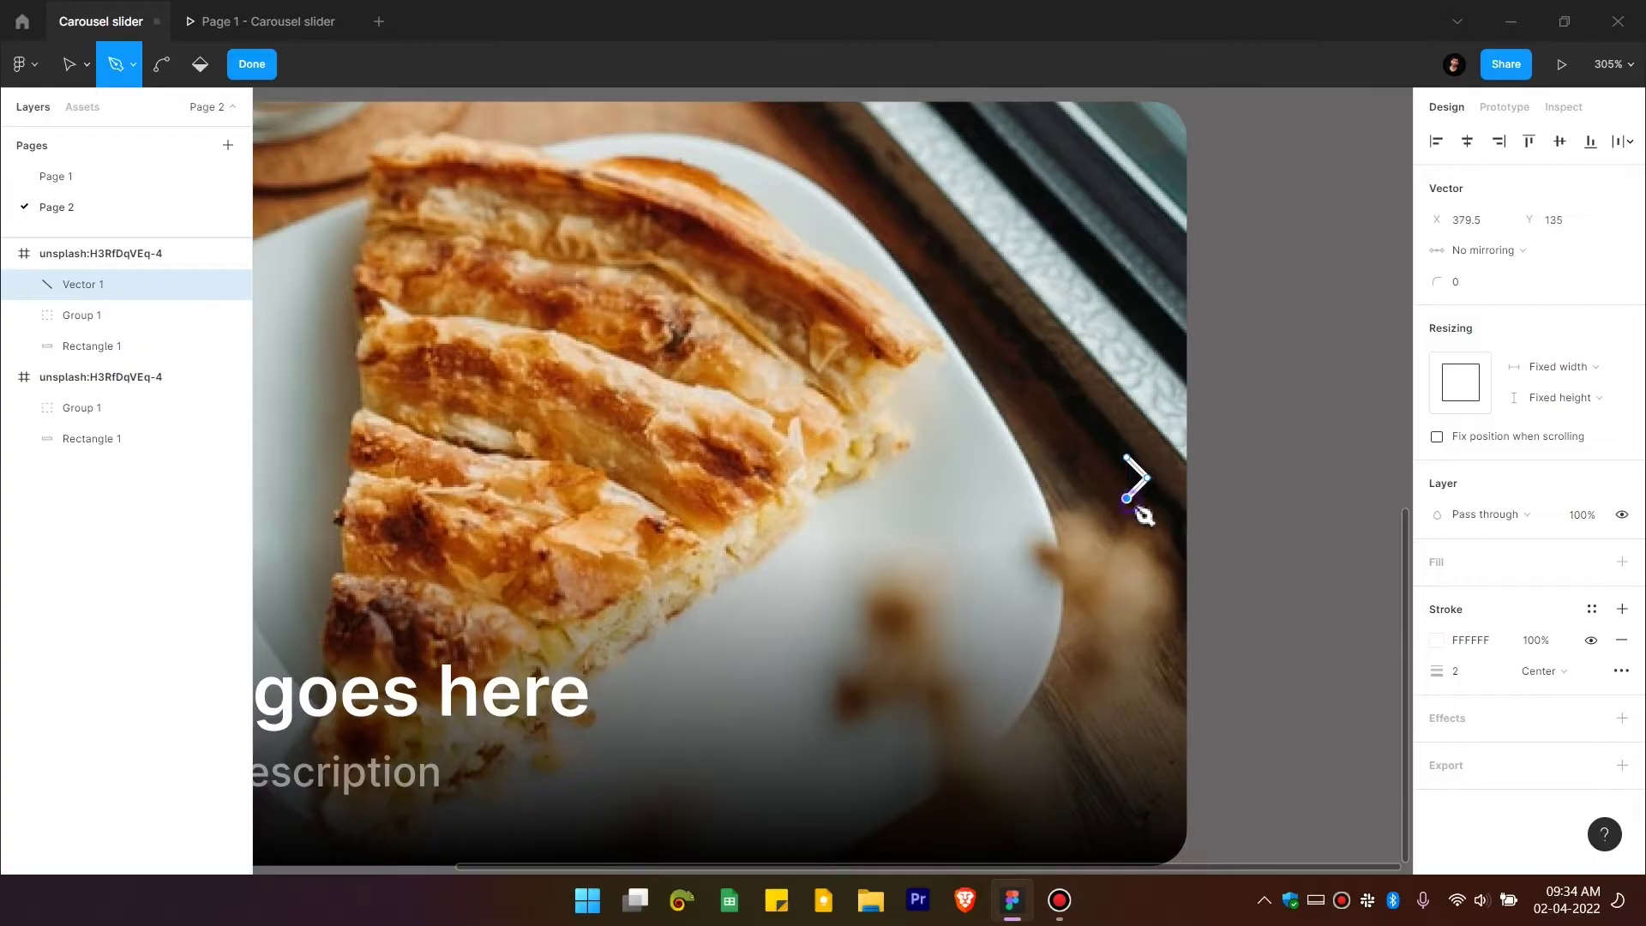
{"action": "left_click", "coordinate": [266, 73]}
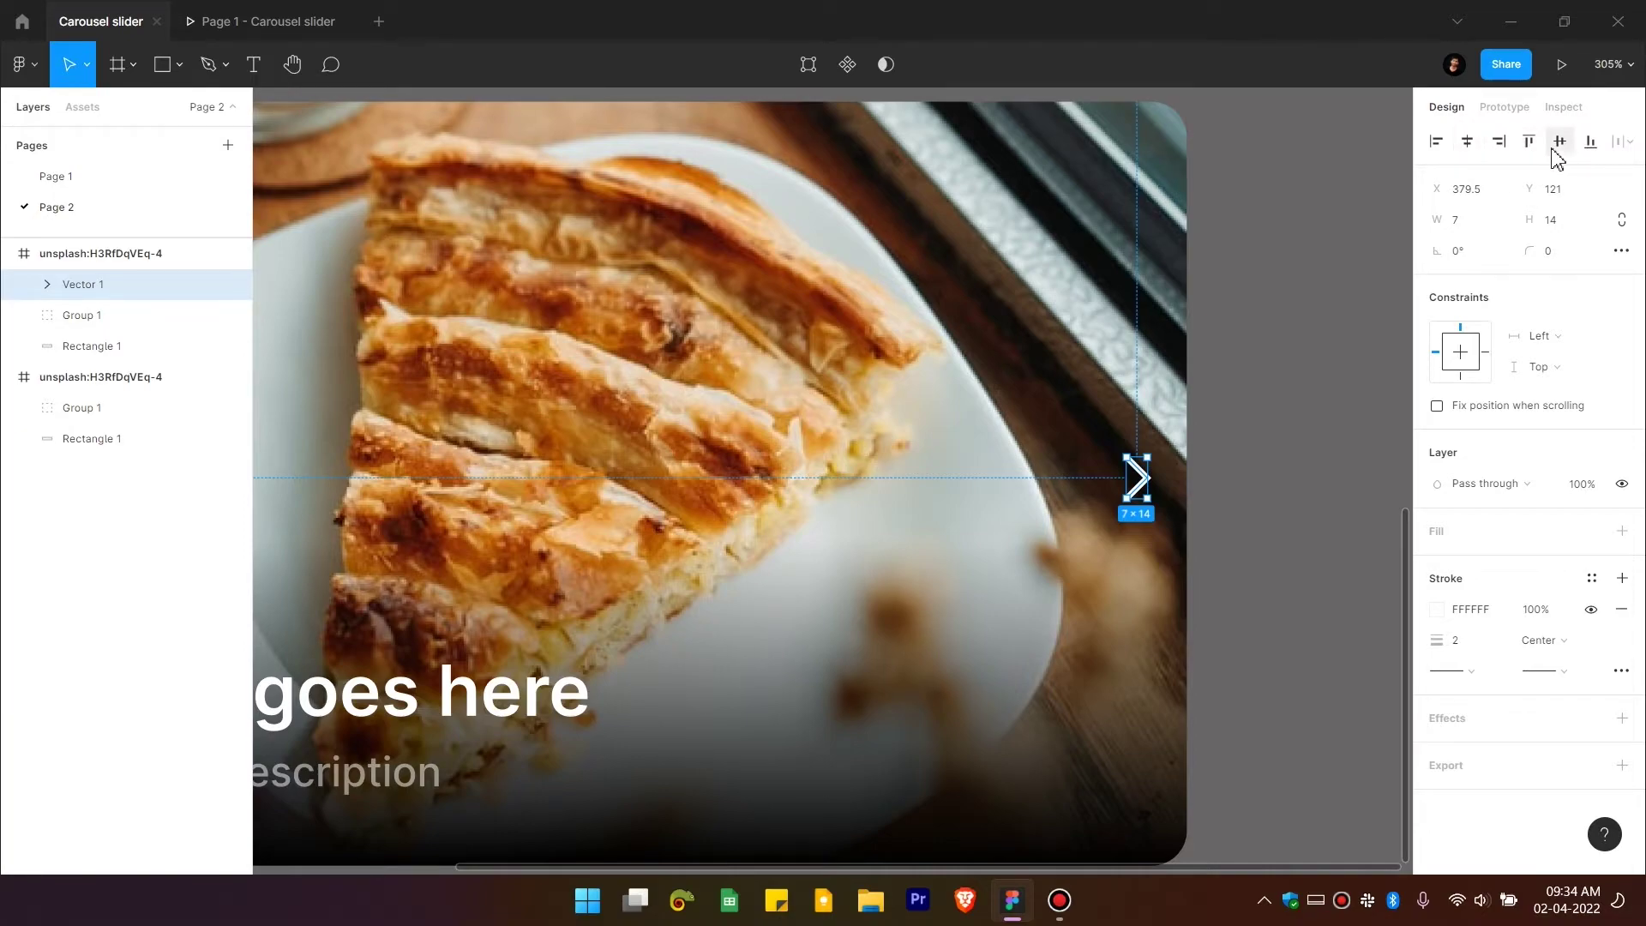
{"action": "key", "text": "Down"}
{"action": "key", "text": "Down"}
{"action": "scroll", "coordinate": [1151, 494], "scroll_direction": "up", "scroll_amount": 5}
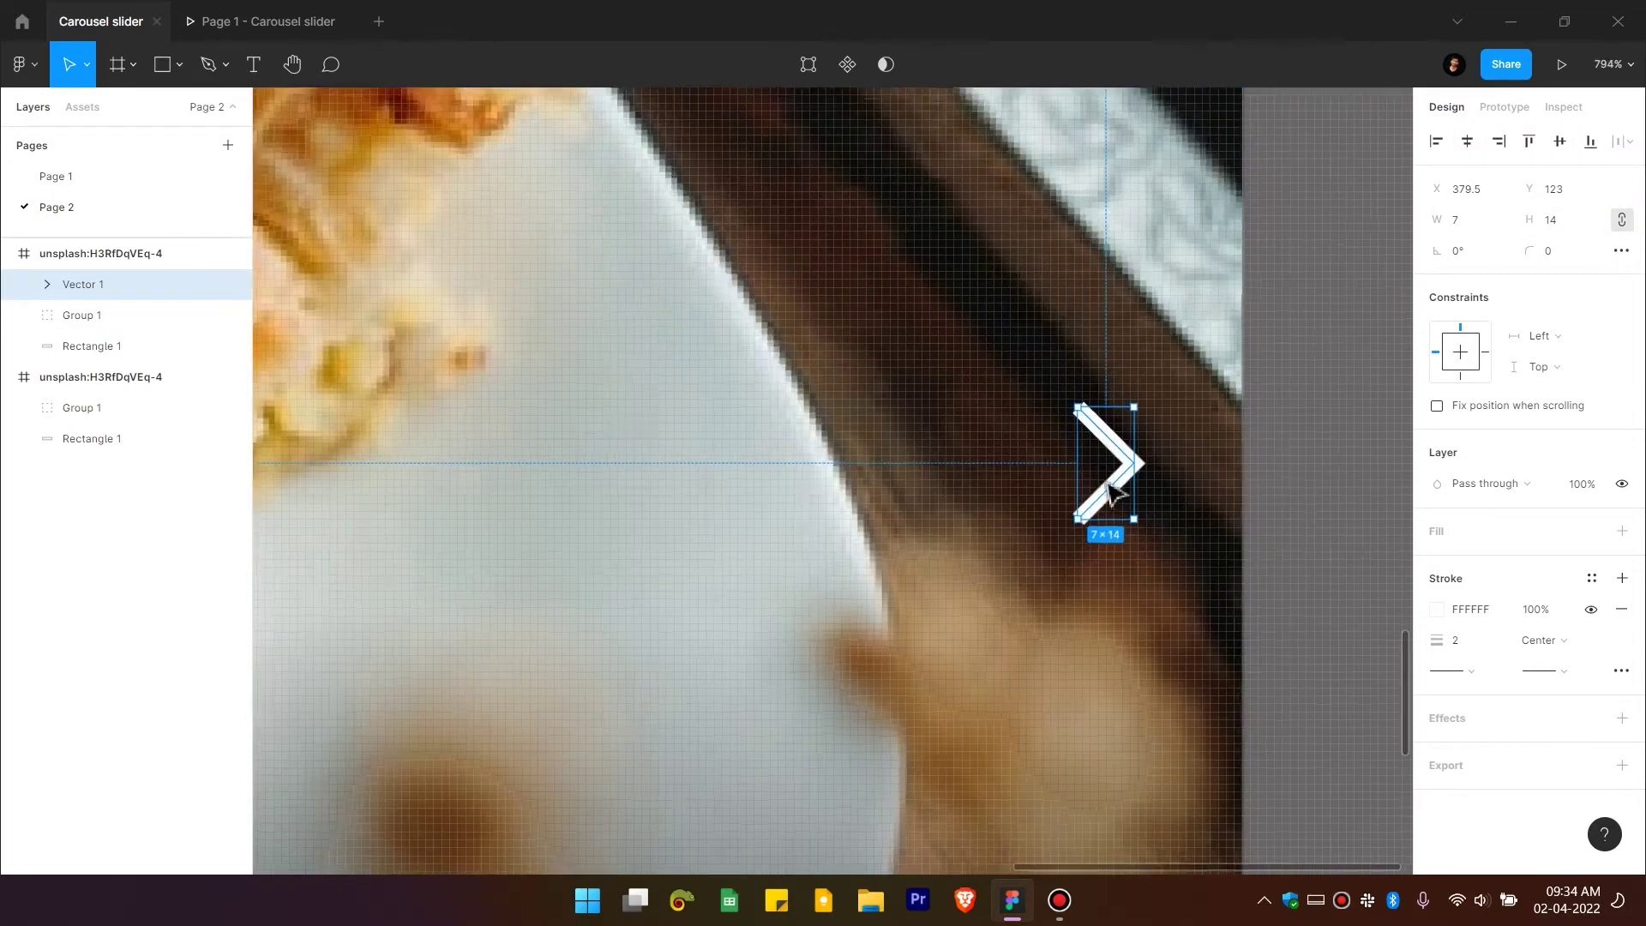
{"action": "right_click", "coordinate": [1146, 481]}
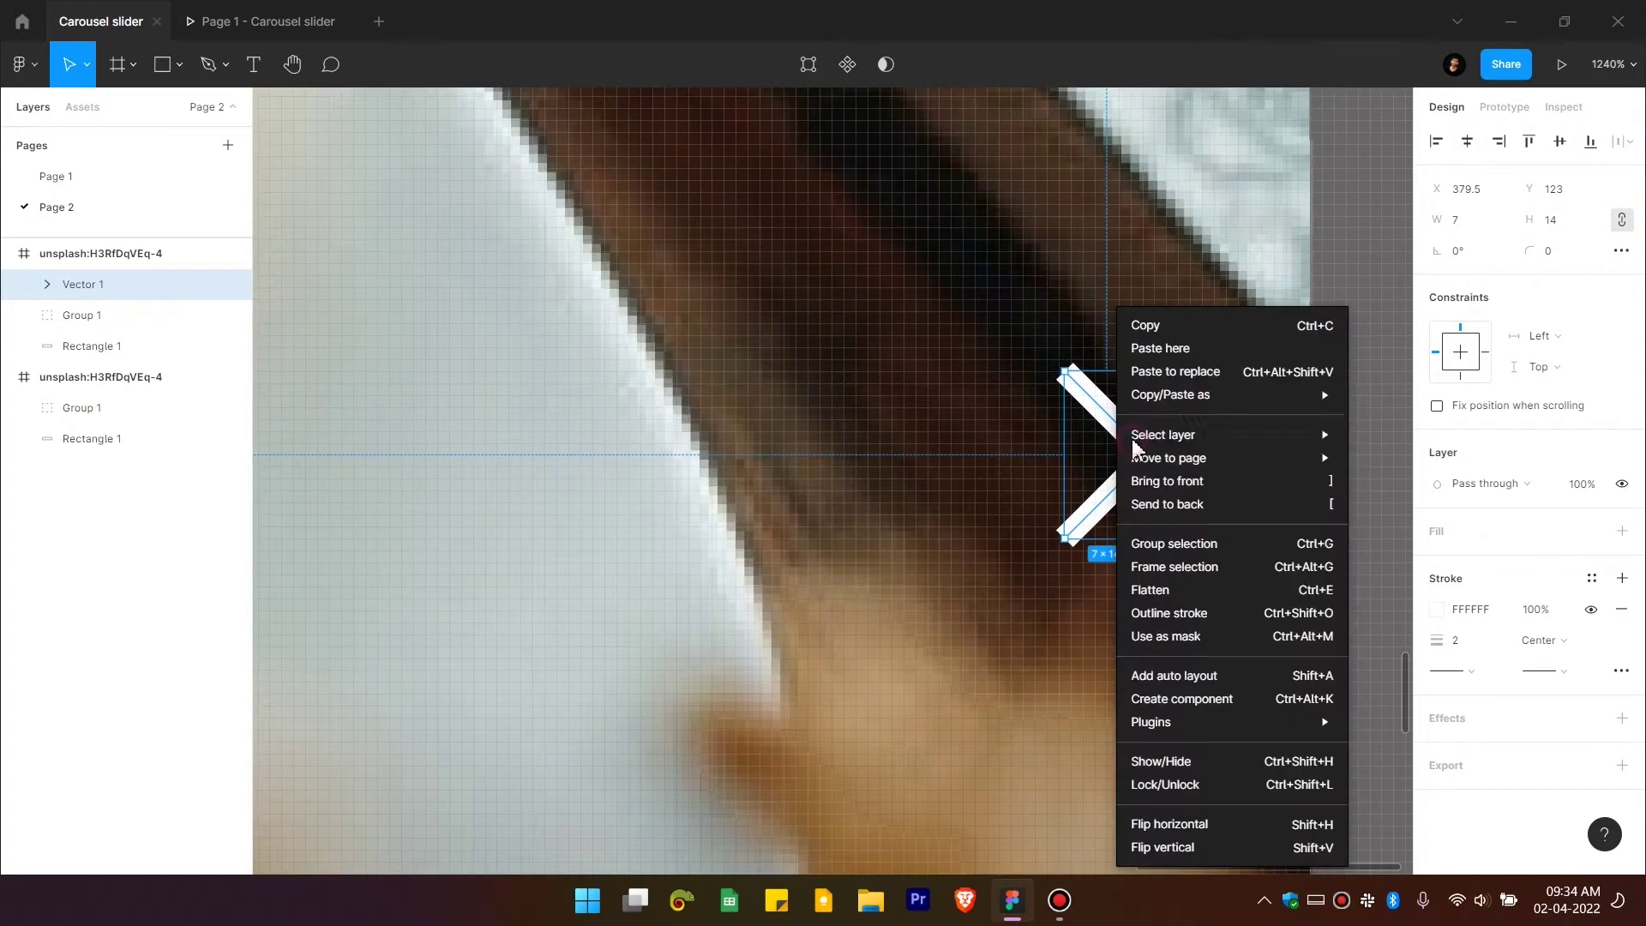
Step: Wrap the chevron in Frame 1 and set the vector's constraints to Center/Center
{"action": "left_click", "coordinate": [1187, 567]}
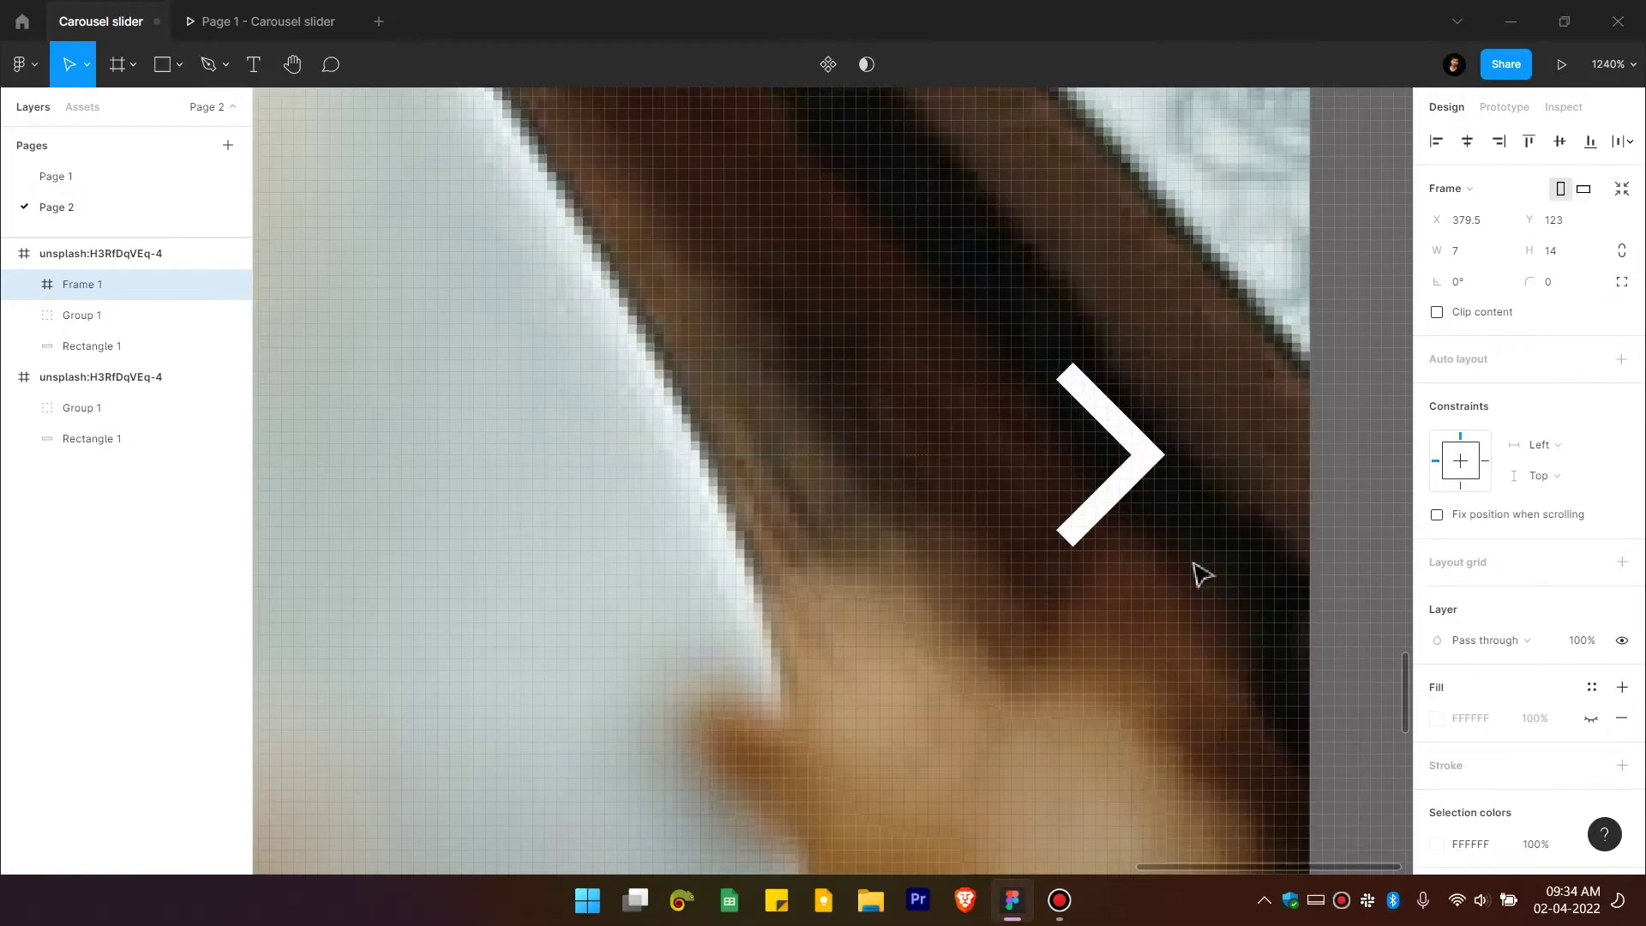
{"action": "left_click", "coordinate": [24, 285]}
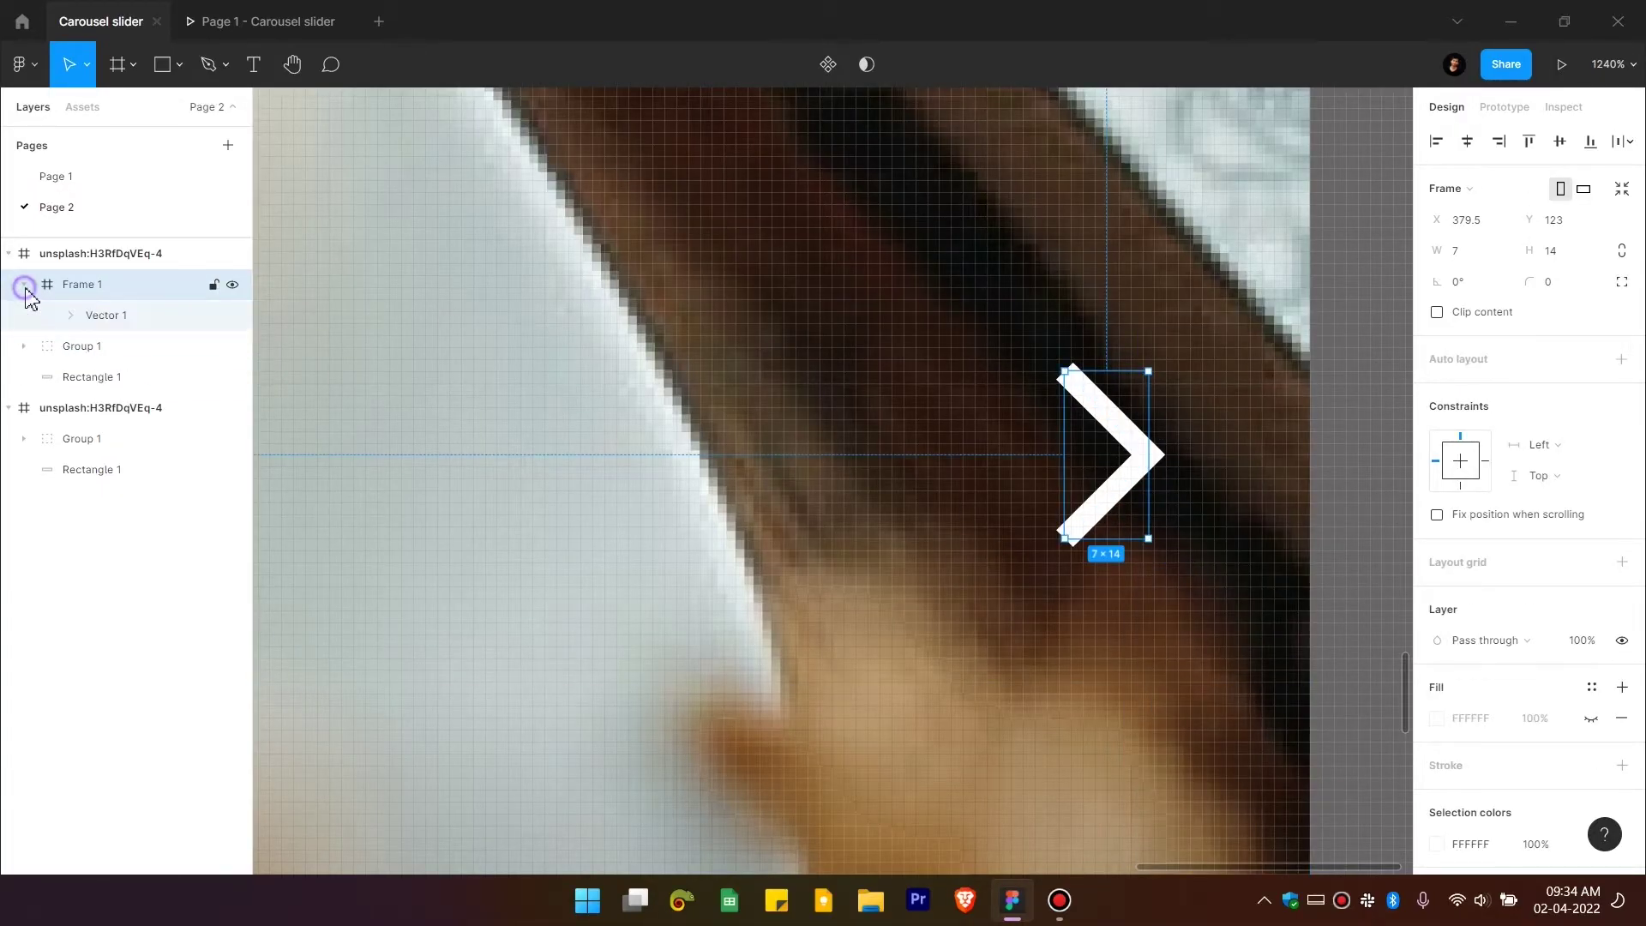
{"action": "left_click", "coordinate": [107, 315]}
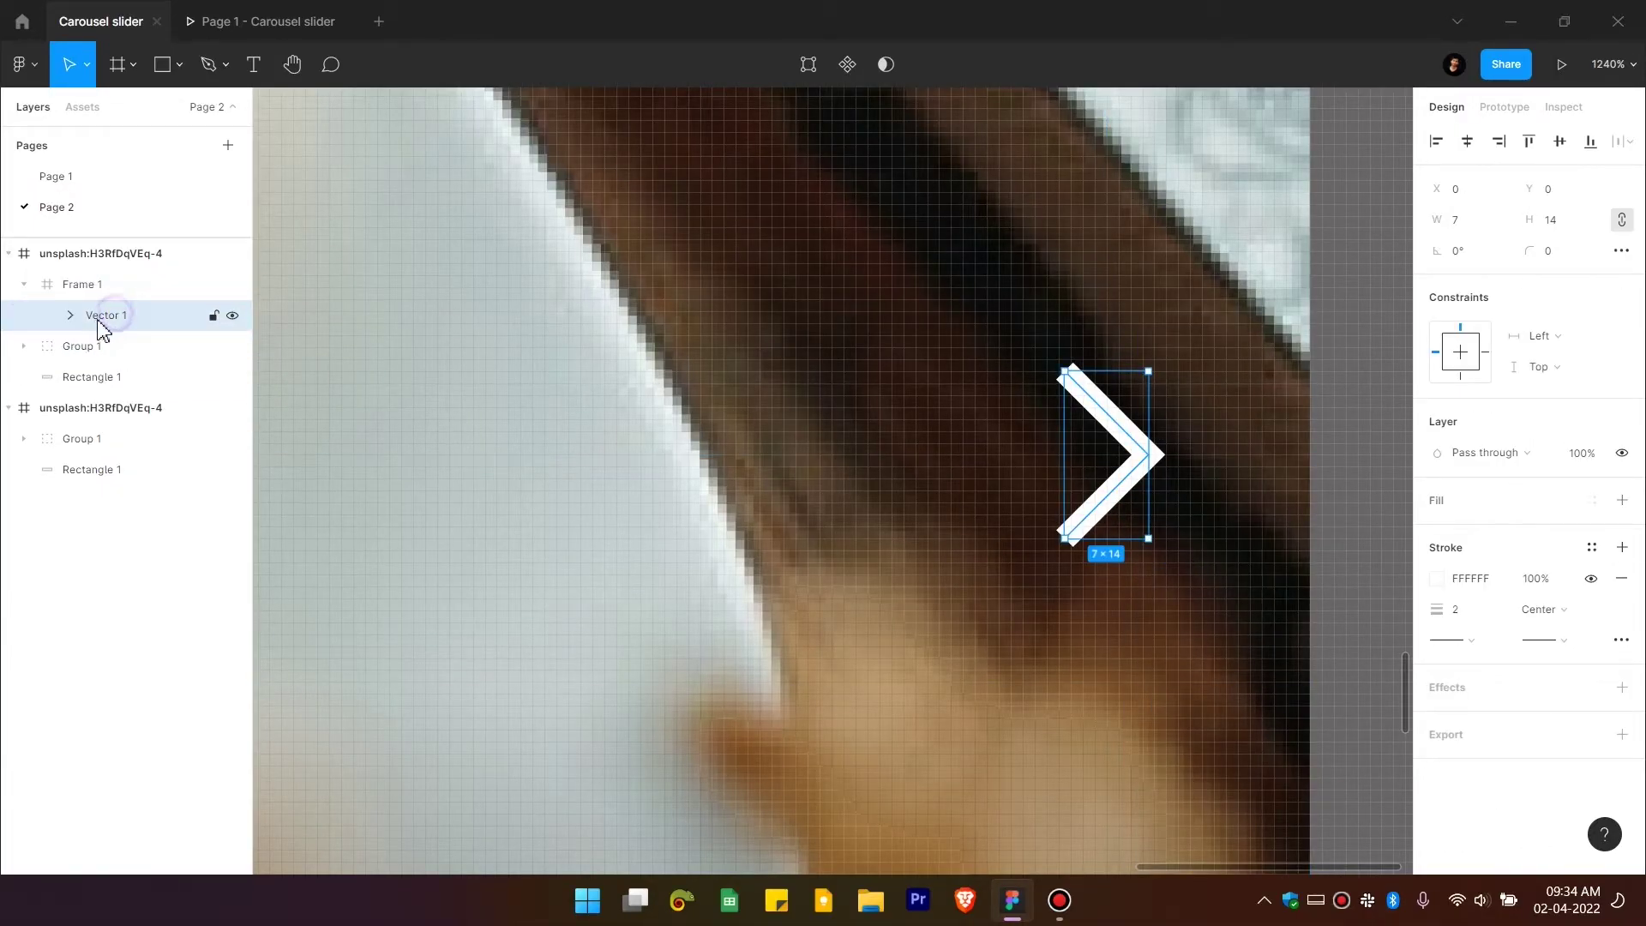
{"action": "left_click", "coordinate": [1468, 349]}
{"action": "left_click", "coordinate": [1541, 343]}
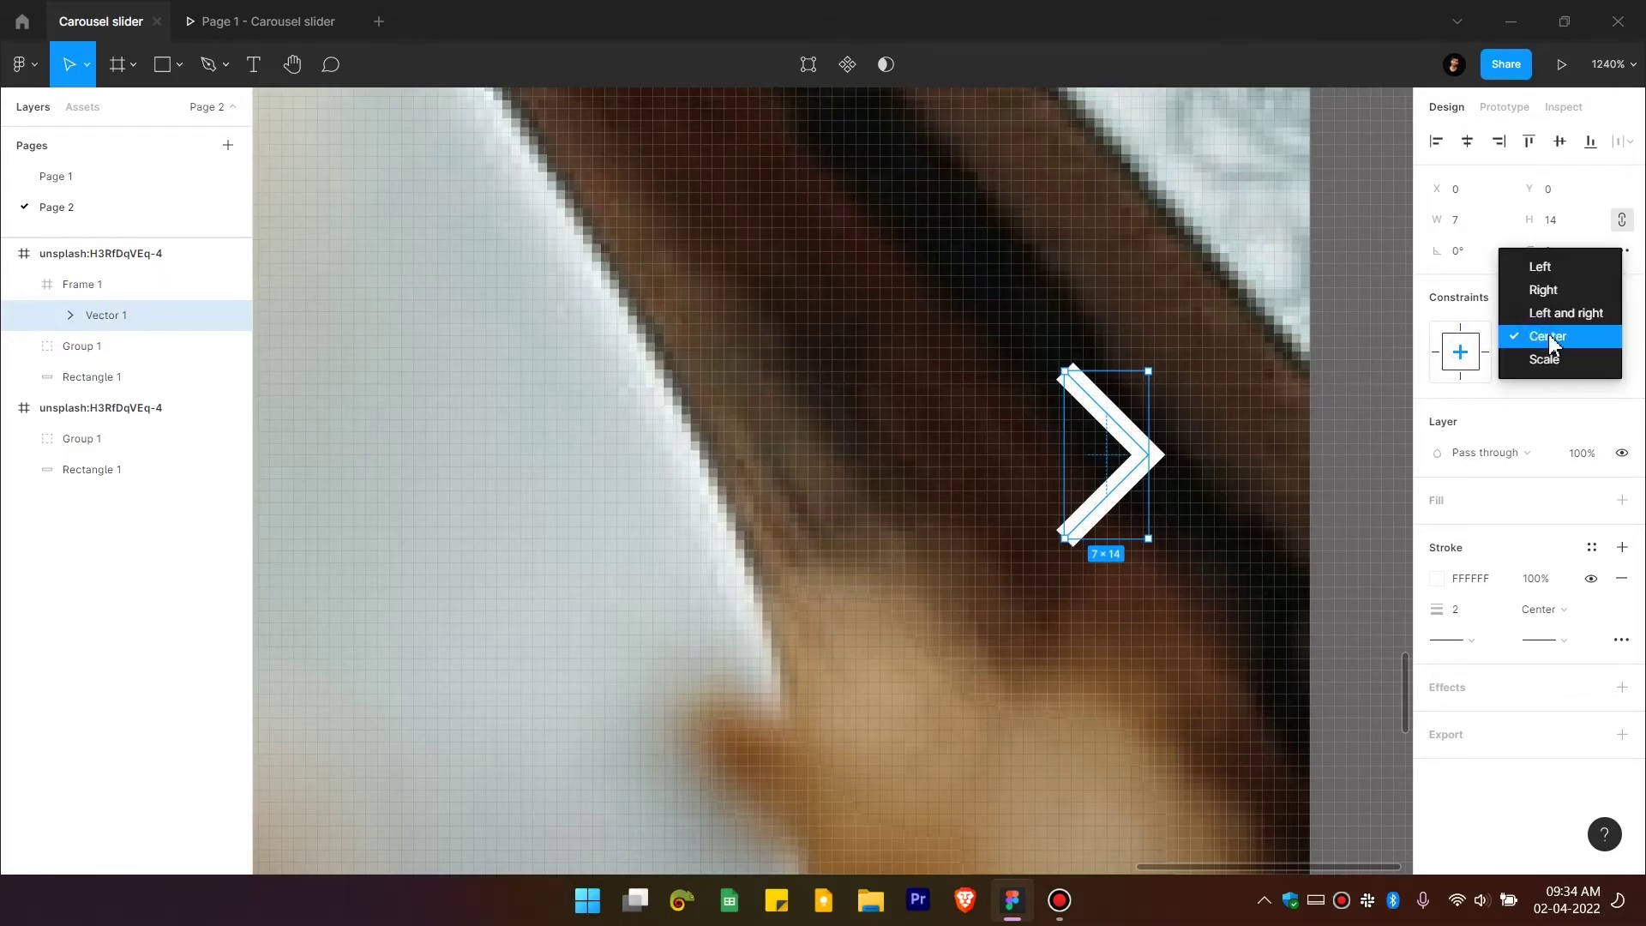
{"action": "left_click", "coordinate": [1546, 343]}
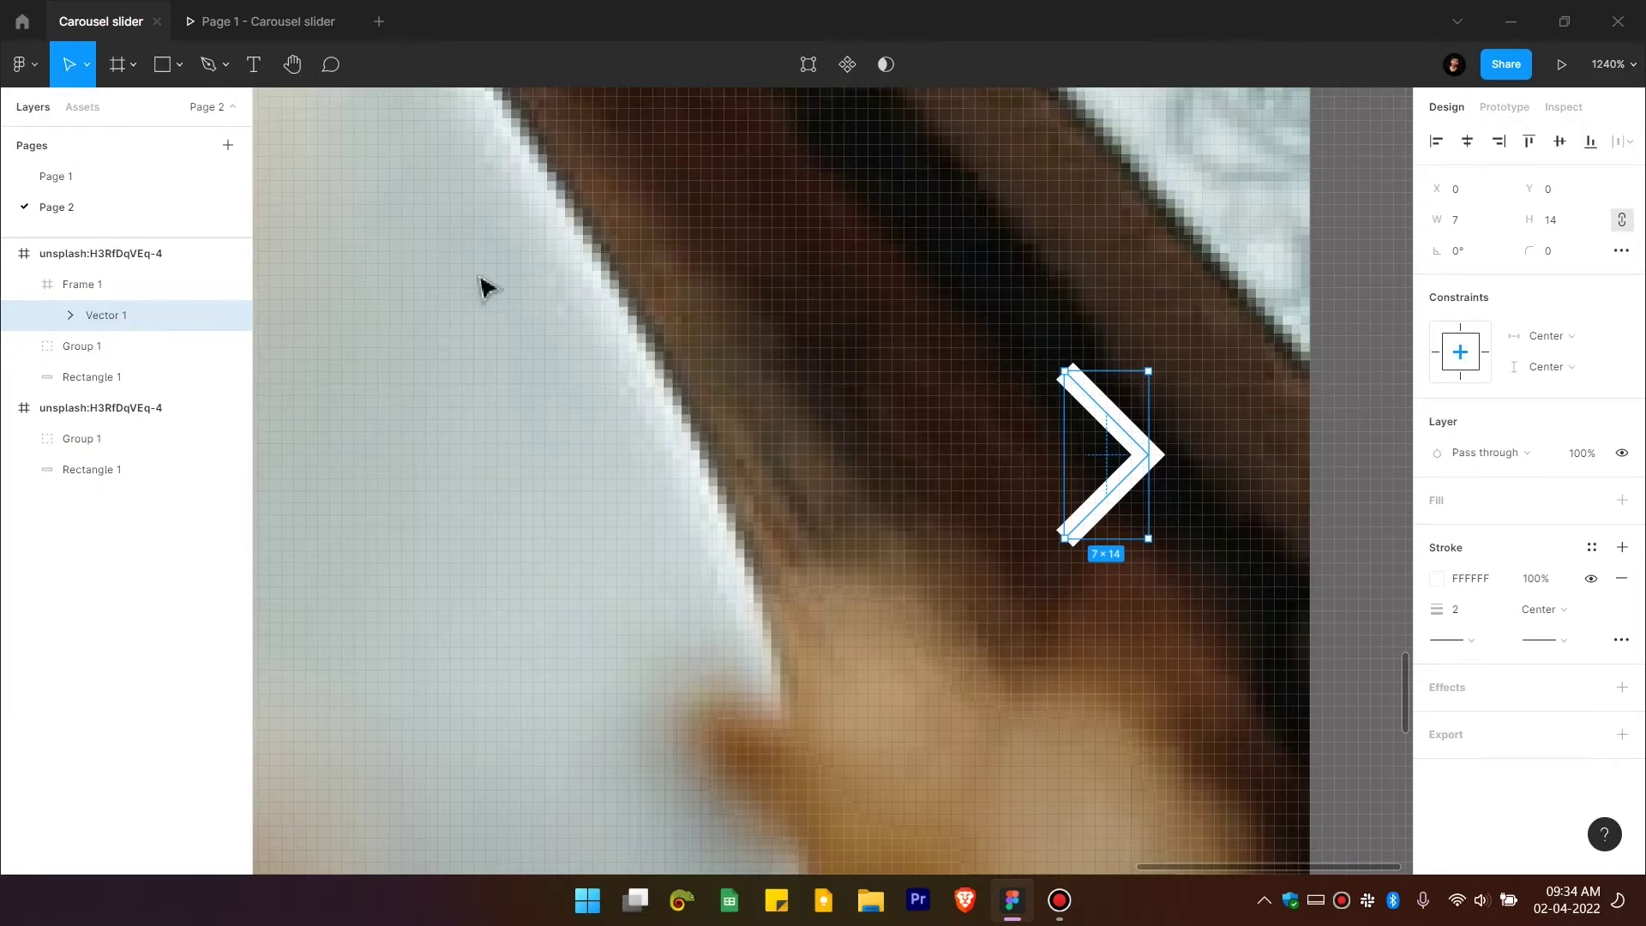
Step: Resize Frame 1 to 24 × 24 and nudge it into place at the card's right edge
{"action": "left_click", "coordinate": [111, 285]}
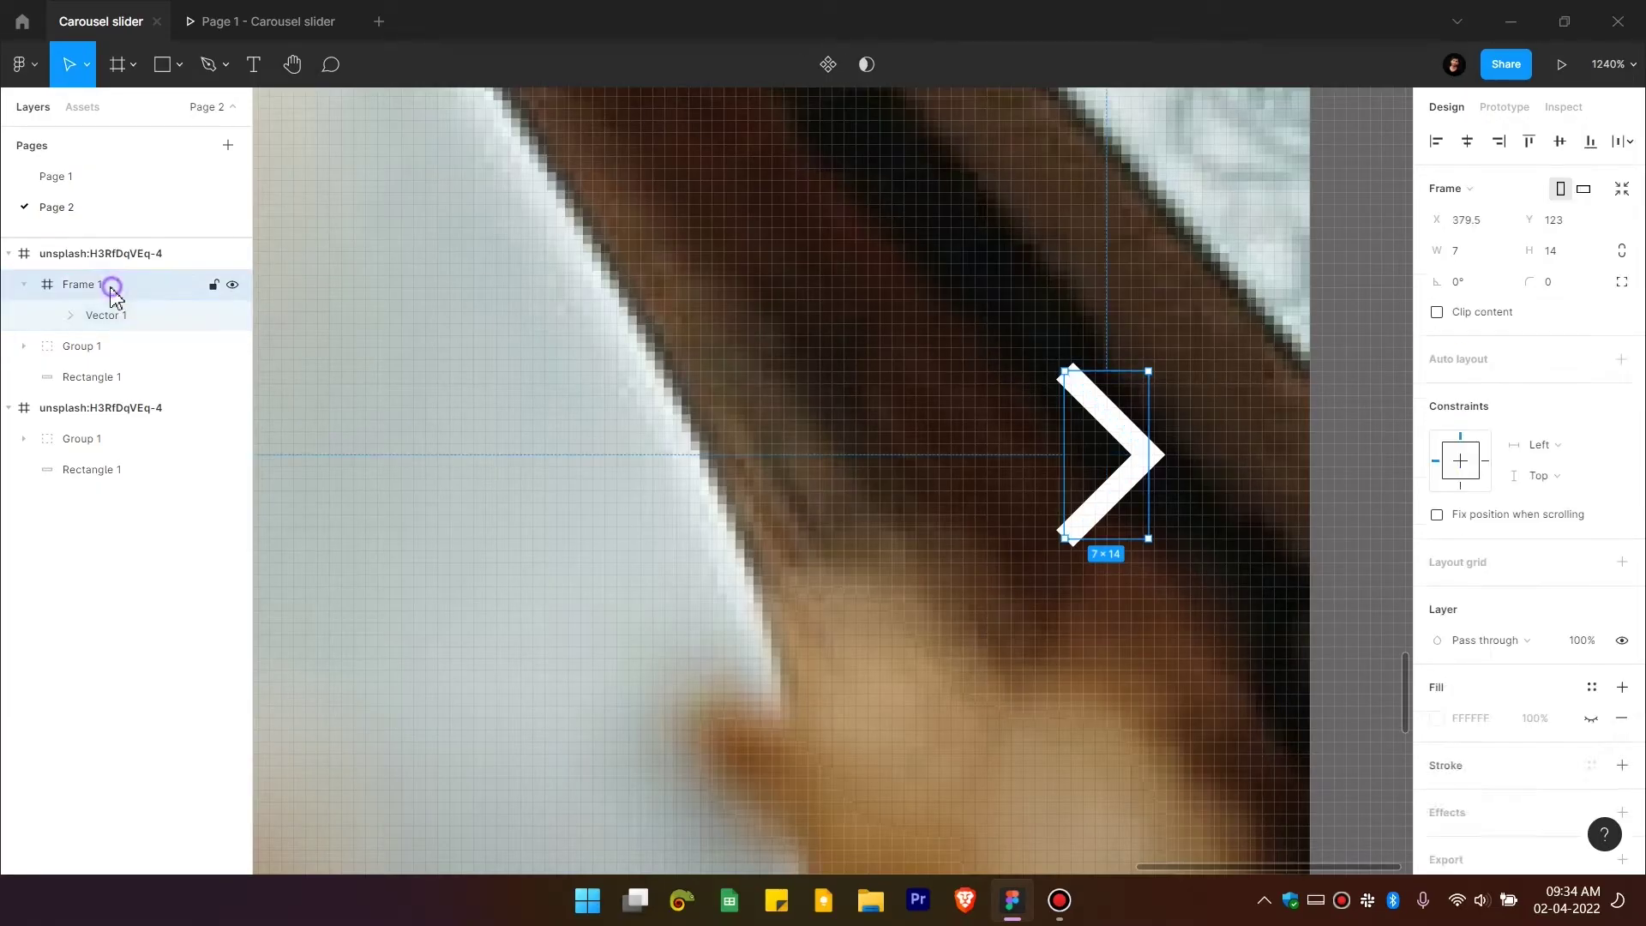
{"action": "left_click", "coordinate": [1488, 265]}
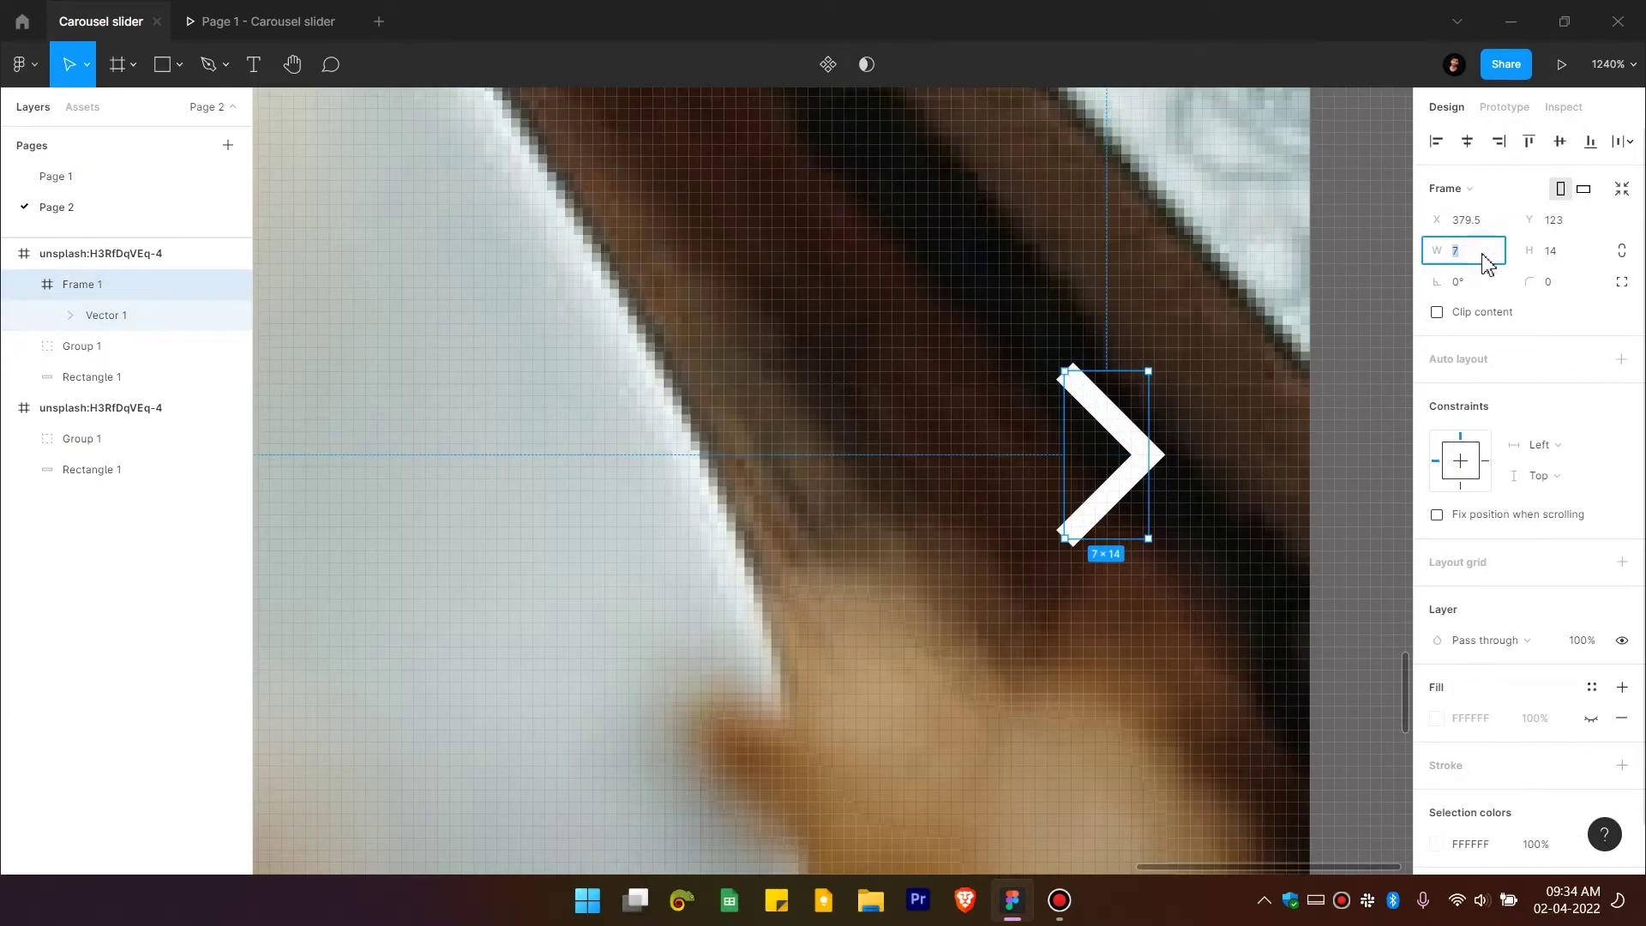
{"action": "left_click", "coordinate": [1562, 251]}
{"action": "type", "text": "24"}
{"action": "key", "text": "Return"}
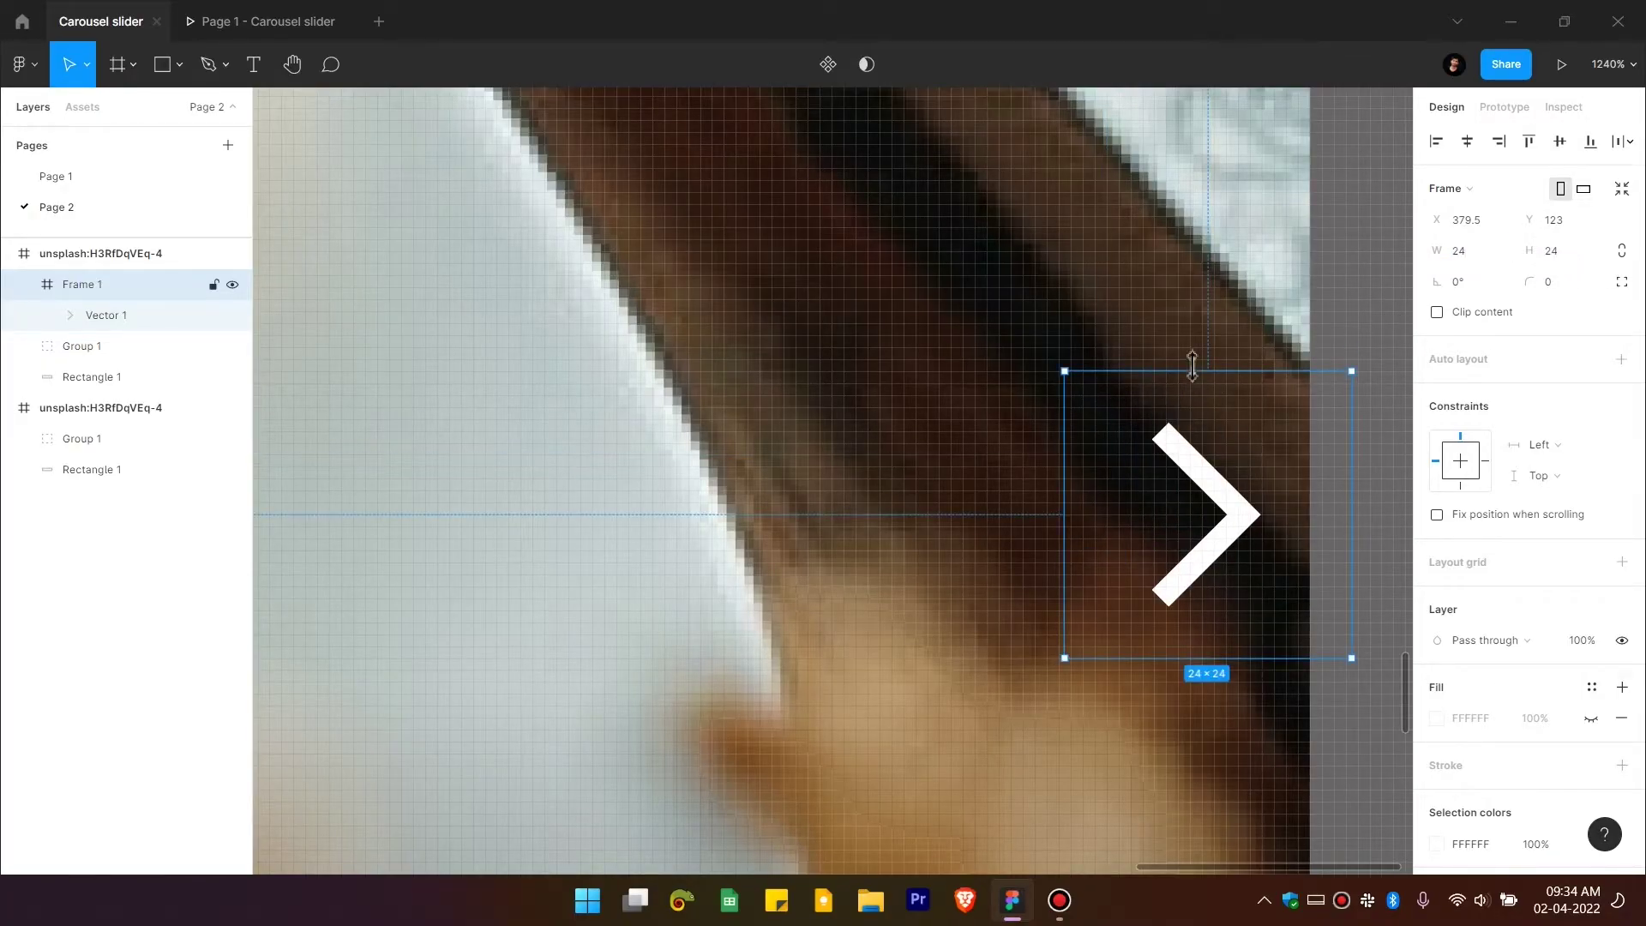
{"action": "scroll", "coordinate": [1191, 364], "scroll_direction": "down", "scroll_amount": 3}
{"action": "key", "text": "Left"}
{"action": "key", "text": "Left"}
{"action": "key", "text": "Left"}
{"action": "key", "text": "Left"}
{"action": "key", "text": "Left"}
{"action": "key", "text": "Left"}
{"action": "key", "text": "Left"}
{"action": "key", "text": "Left"}
{"action": "key", "text": "Left"}
{"action": "key", "text": "Left"}
{"action": "key", "text": "Left"}
{"action": "key", "text": "Left"}
{"action": "key", "text": "Left"}
{"action": "key", "text": "Left"}
{"action": "key", "text": "Left"}
{"action": "key", "text": "Left"}
{"action": "key", "text": "Left"}
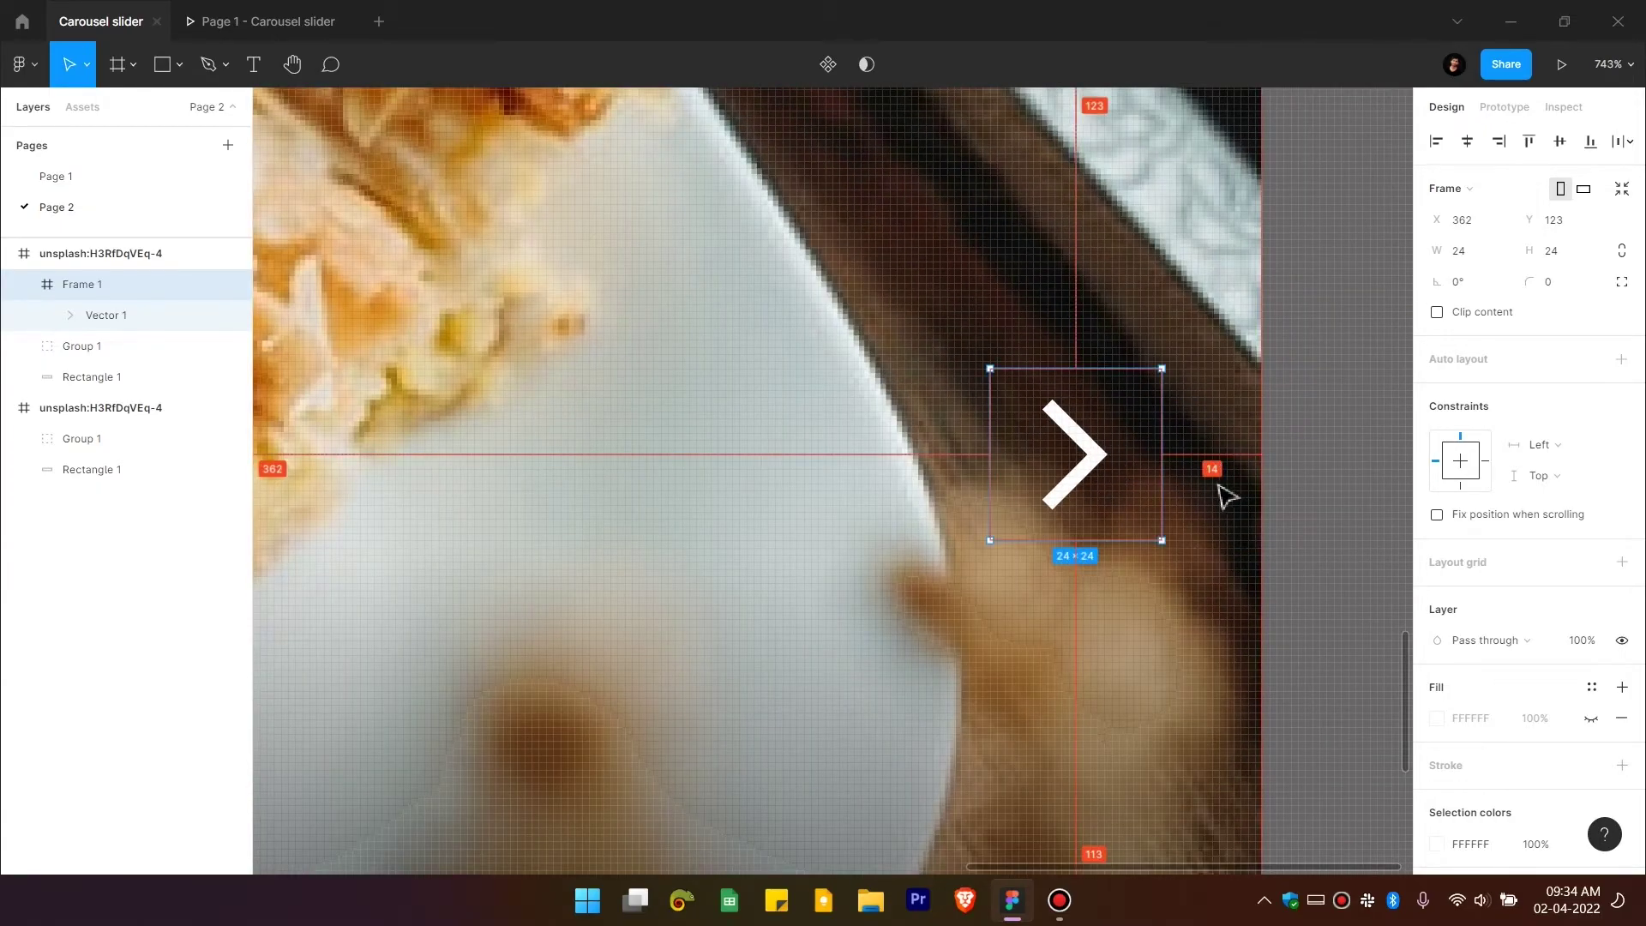
{"action": "key", "text": "Right"}
{"action": "key", "text": "Right"}
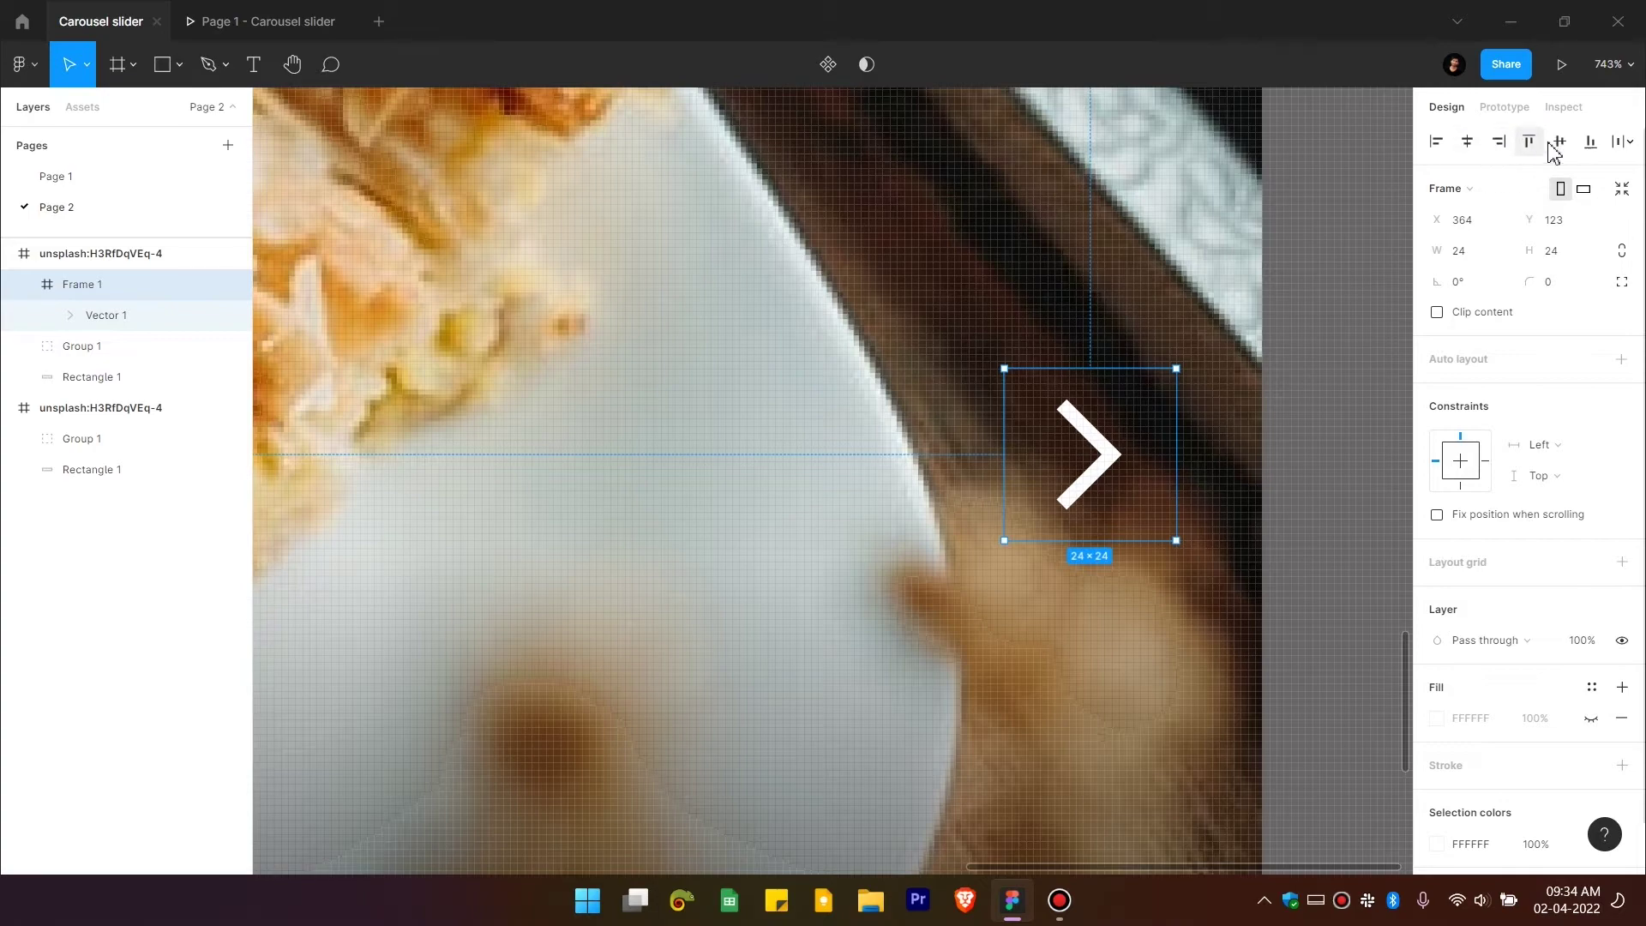
{"action": "key", "text": "Up"}
{"action": "key", "text": "Up"}
{"action": "key", "text": "Up"}
{"action": "key", "text": "Up"}
{"action": "key", "text": "Up"}
{"action": "scroll", "coordinate": [984, 323], "scroll_direction": "down", "scroll_amount": 5}
{"action": "scroll", "coordinate": [984, 323], "scroll_direction": "down", "scroll_amount": 10}
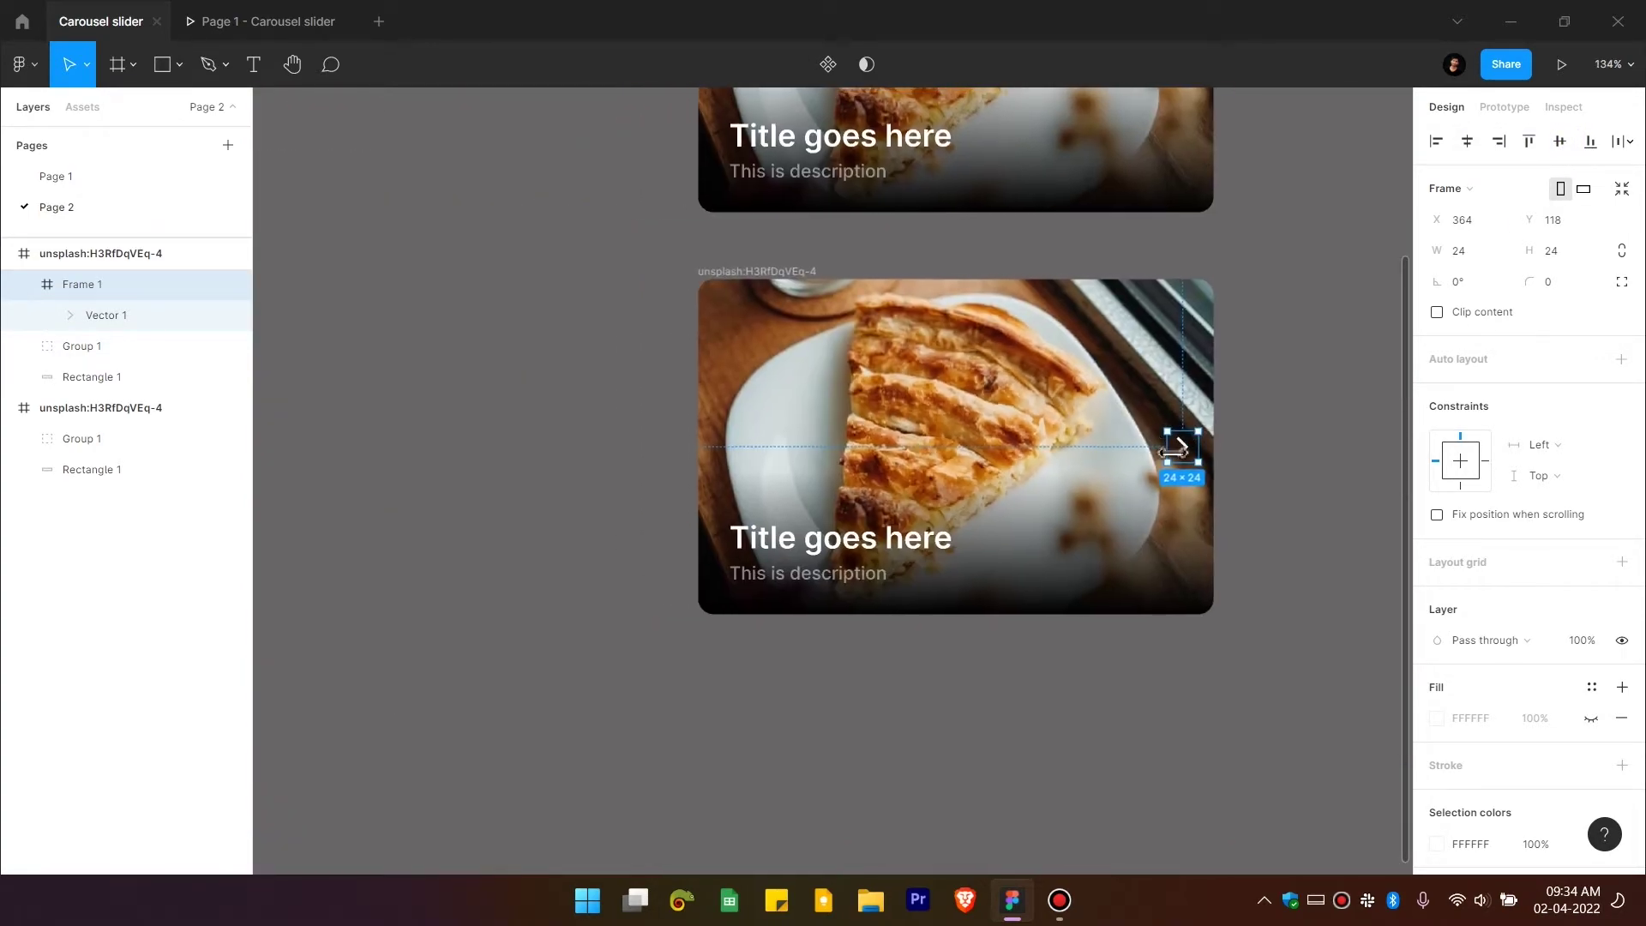
Step: Alt-drag a copy of the arrow frame to the card's left edge as Frame 2
{"action": "left_click_drag", "start_coordinate": [1172, 452], "coordinate": [735, 469]}
{"action": "scroll", "coordinate": [859, 397], "scroll_direction": "up", "scroll_amount": 6}
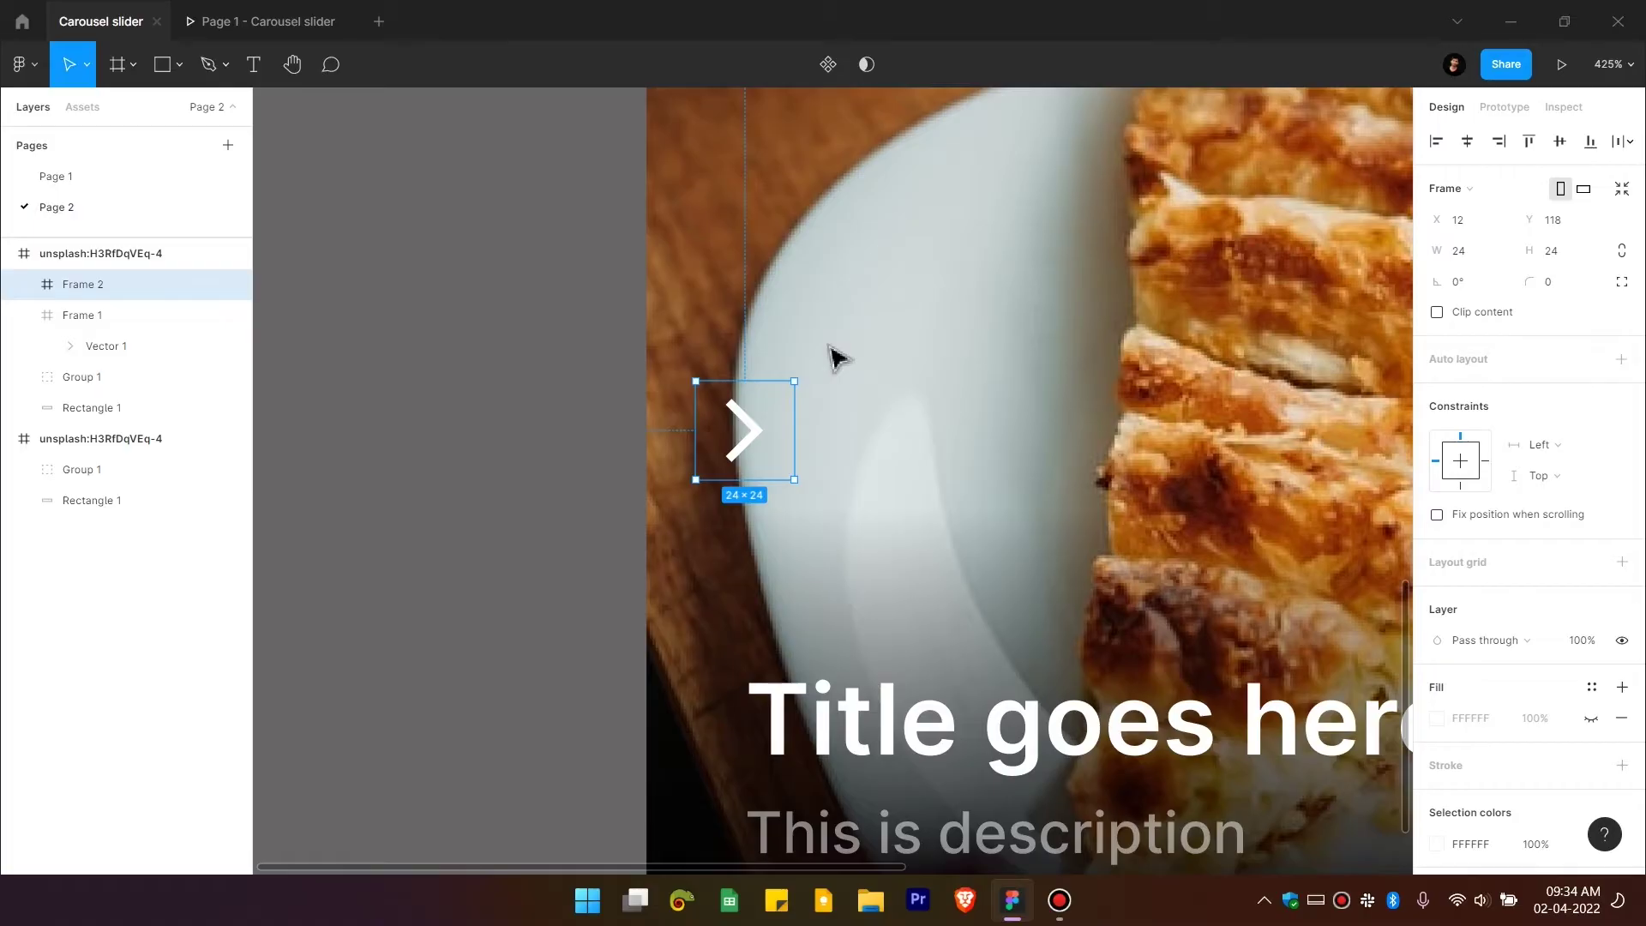
{"action": "key", "text": "Escape"}
{"action": "scroll", "coordinate": [830, 356], "scroll_direction": "down", "scroll_amount": 10}
{"action": "scroll", "coordinate": [531, 245], "scroll_direction": "up", "scroll_amount": 4}
{"action": "scroll", "coordinate": [532, 244], "scroll_direction": "right", "scroll_amount": 5}
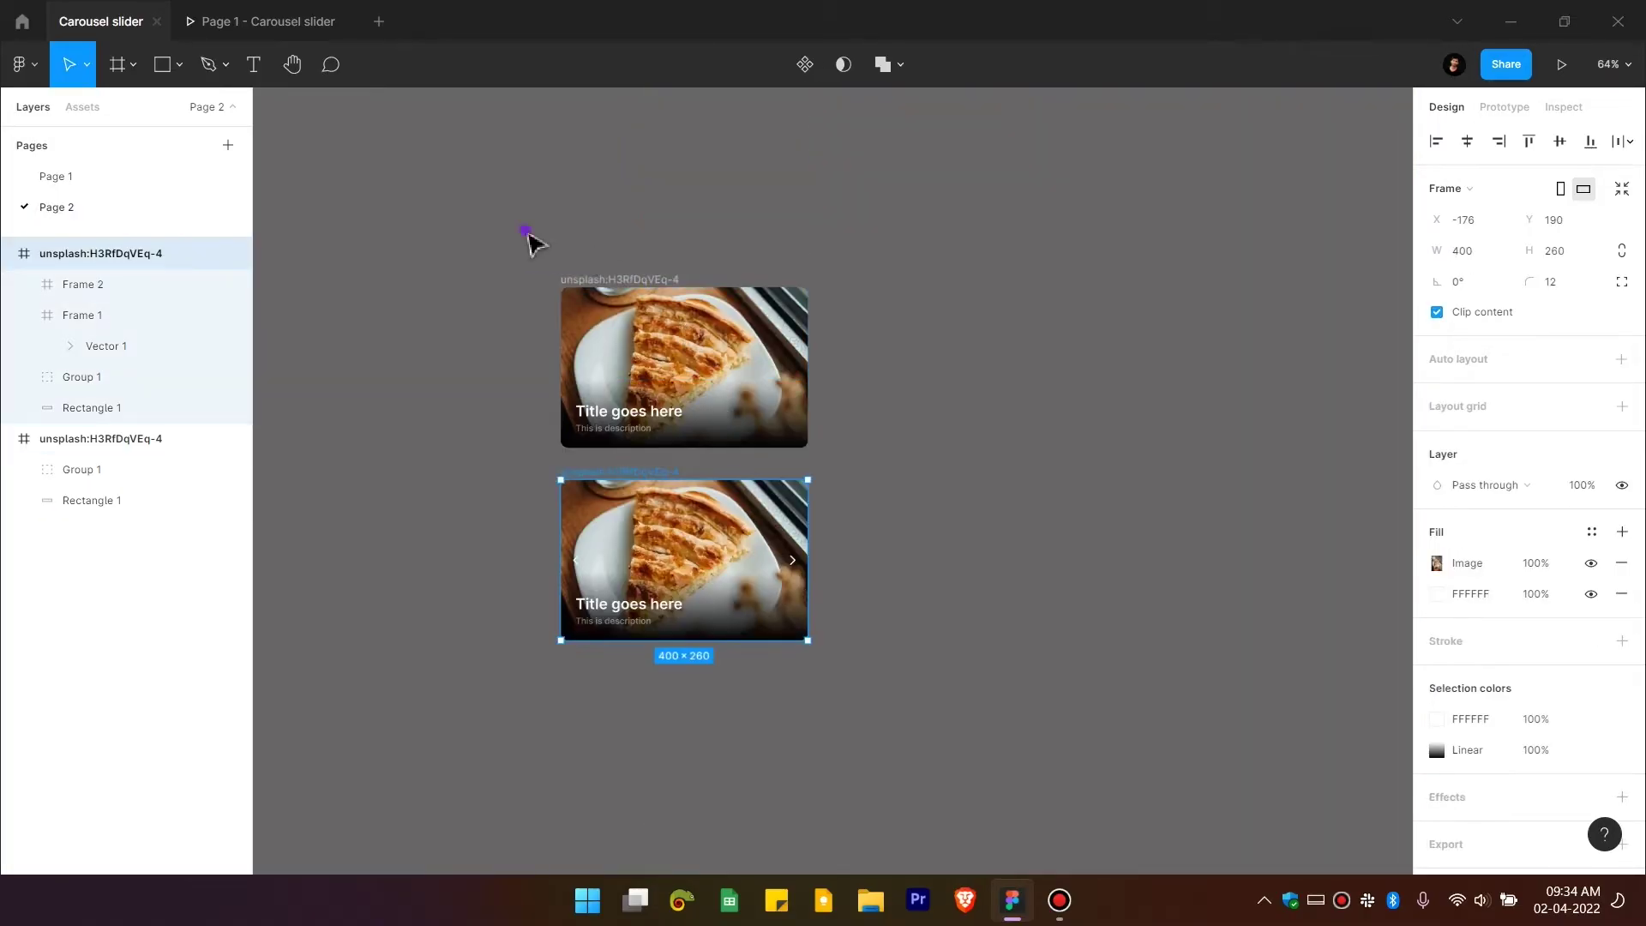
Step: Duplicate both cards into extra columns, then delete the two rightmost columns
{"action": "left_click_drag", "start_coordinate": [532, 245], "coordinate": [866, 691]}
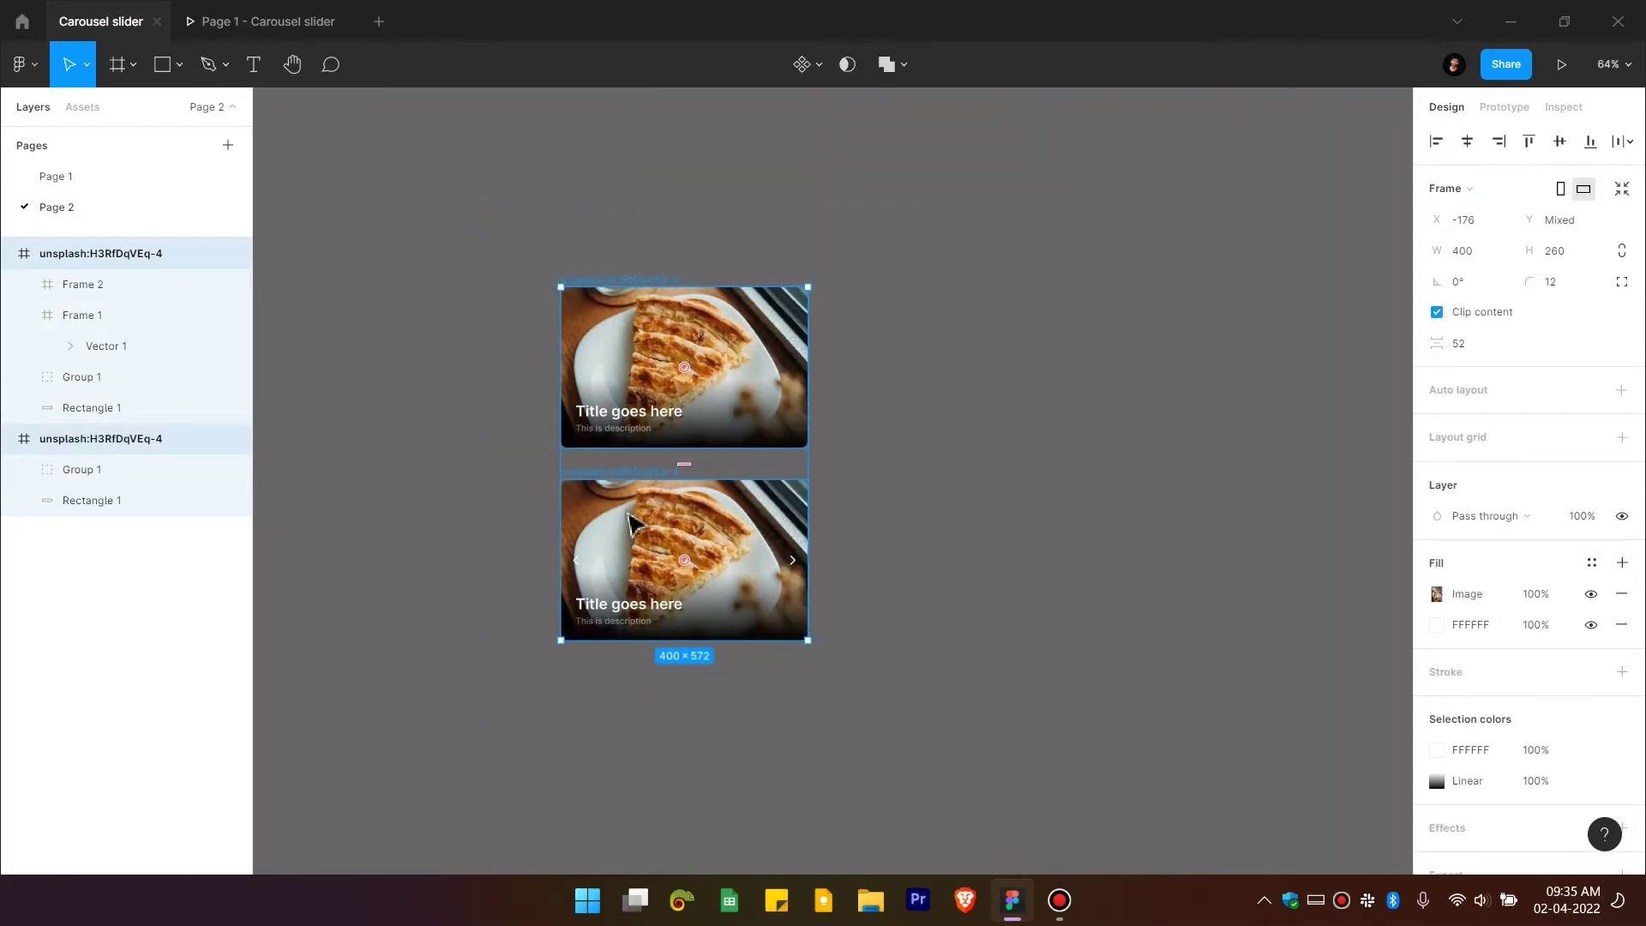
{"action": "left_click_drag", "start_coordinate": [611, 518], "coordinate": [895, 512]}
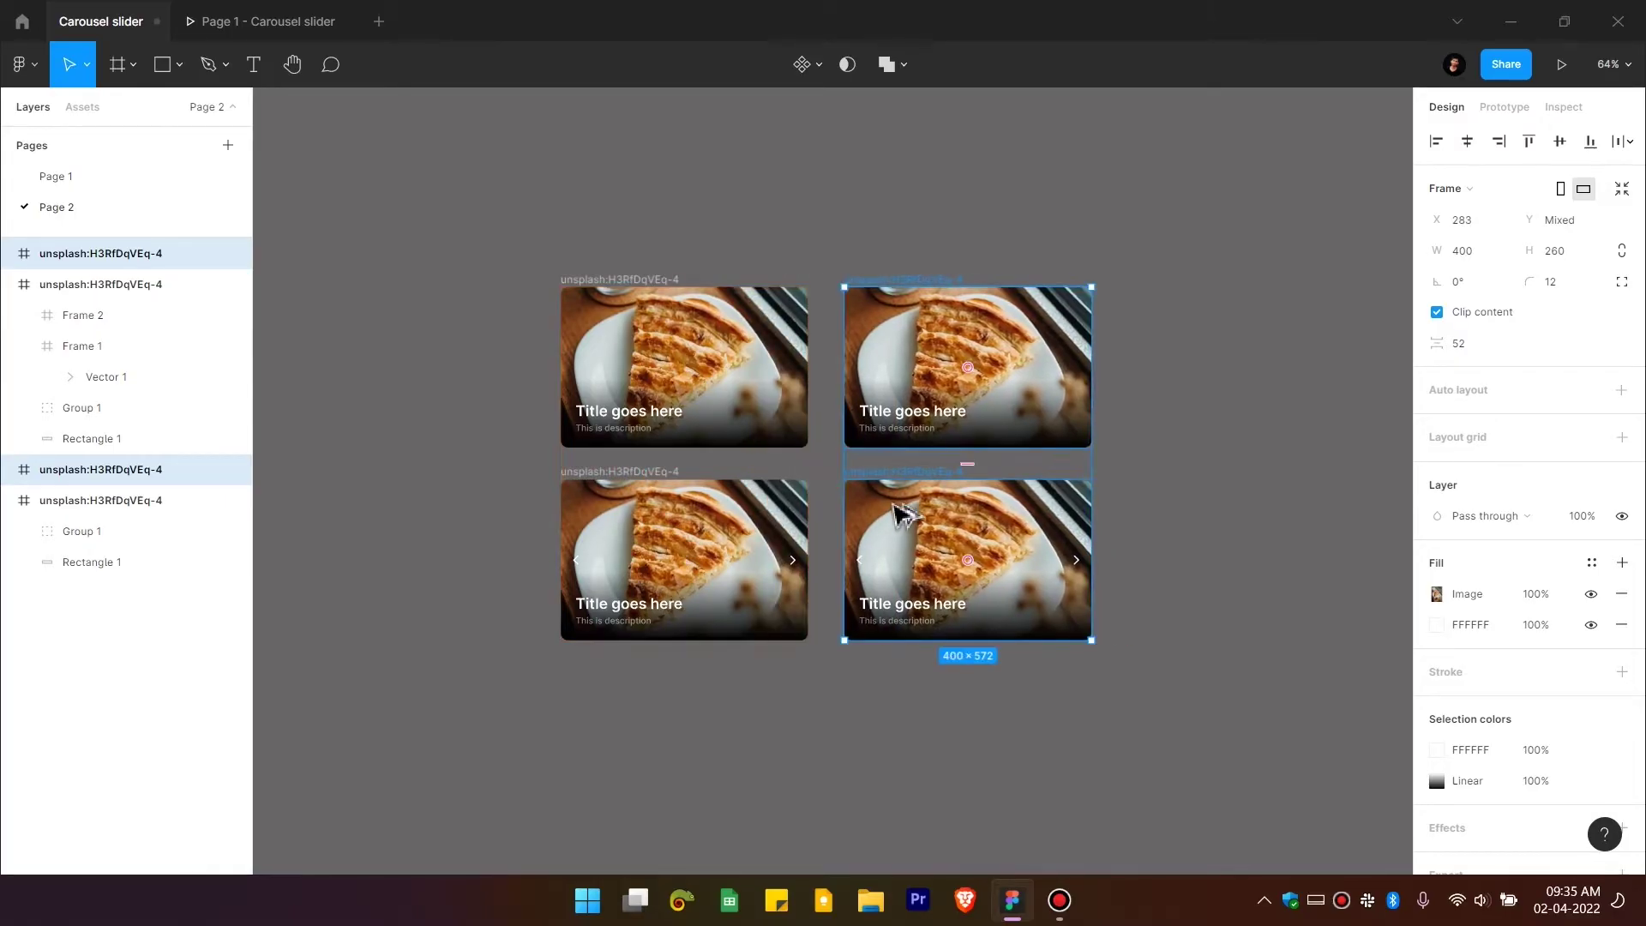
{"action": "key", "text": "ctrl+d"}
{"action": "key", "text": "ctrl+d"}
{"action": "key", "text": "ctrl+d"}
{"action": "scroll", "coordinate": [891, 514], "scroll_direction": "down", "scroll_amount": 4}
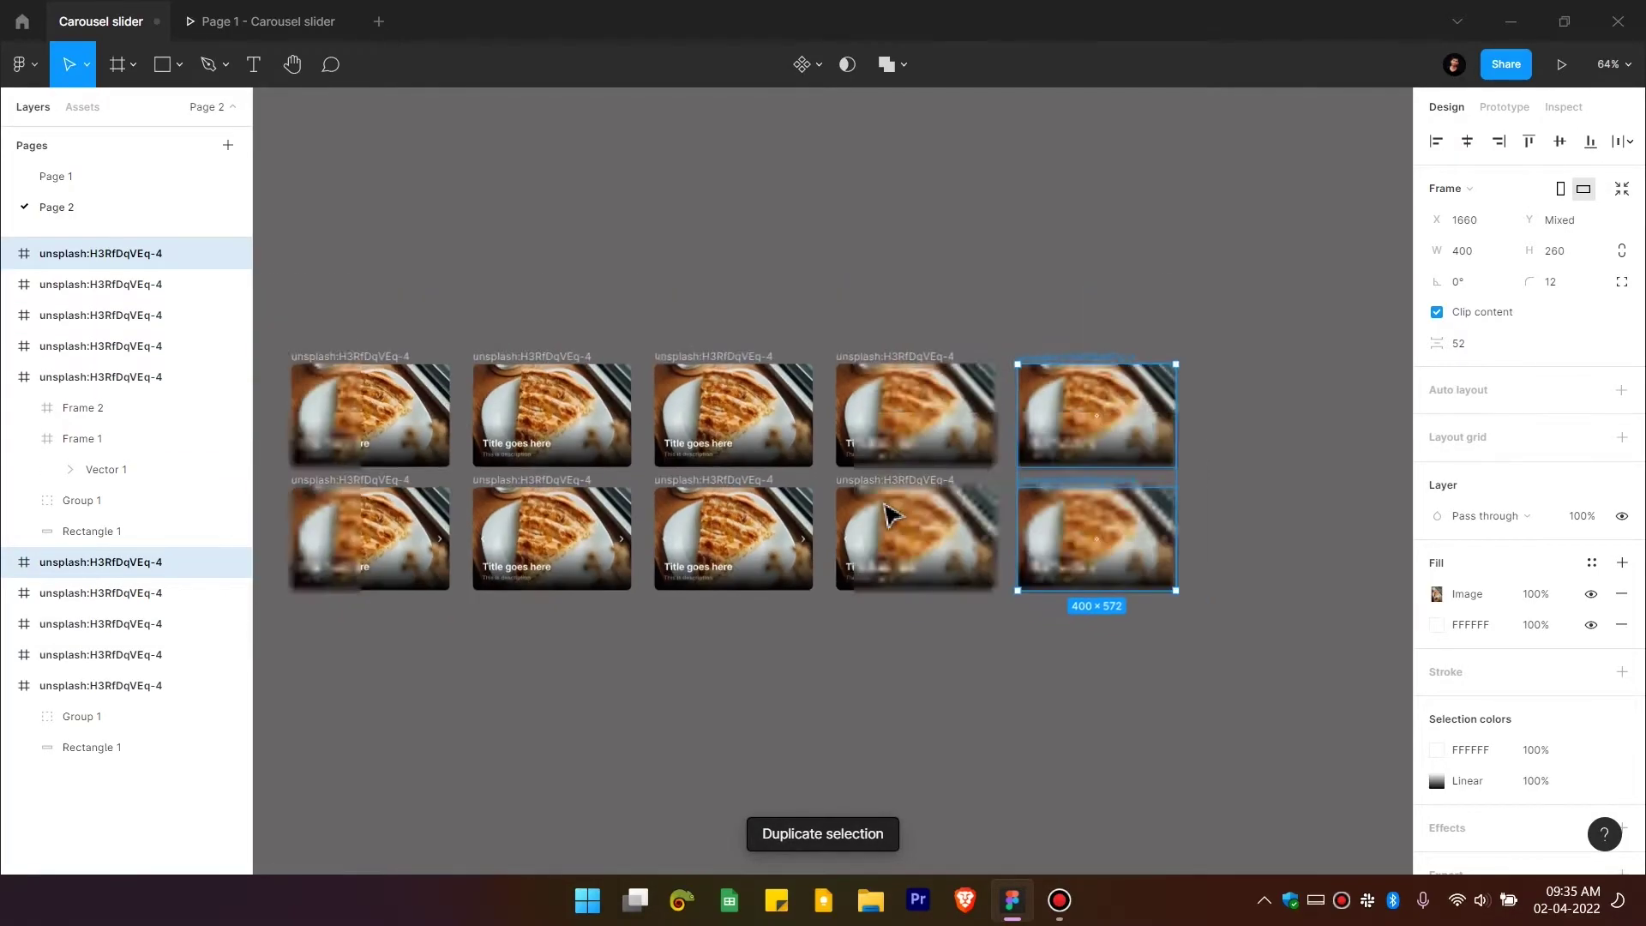
{"action": "left_click", "coordinate": [964, 290]}
{"action": "left_click_drag", "start_coordinate": [958, 283], "coordinate": [1361, 626]}
{"action": "key", "text": "Delete"}
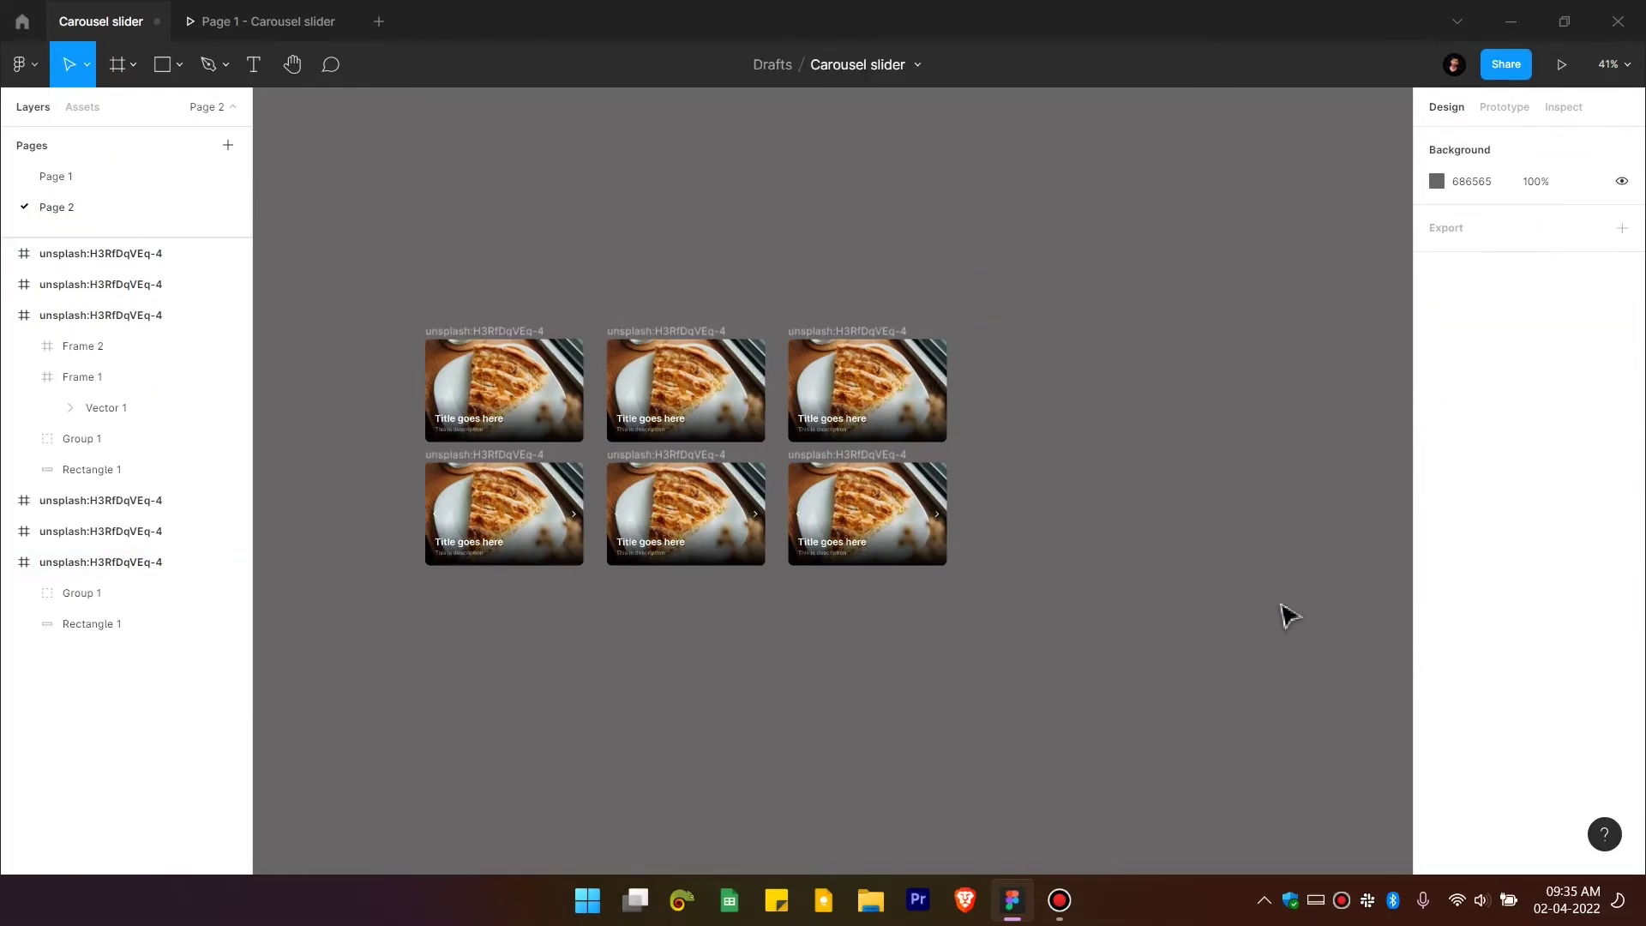
{"action": "scroll", "coordinate": [411, 480], "scroll_direction": "up", "scroll_amount": 4}
Step: Select the top-middle and bottom-middle cards together
{"action": "left_click_drag", "start_coordinate": [414, 420], "coordinate": [1474, 685]}
{"action": "scroll", "coordinate": [943, 514], "scroll_direction": "right", "scroll_amount": 3}
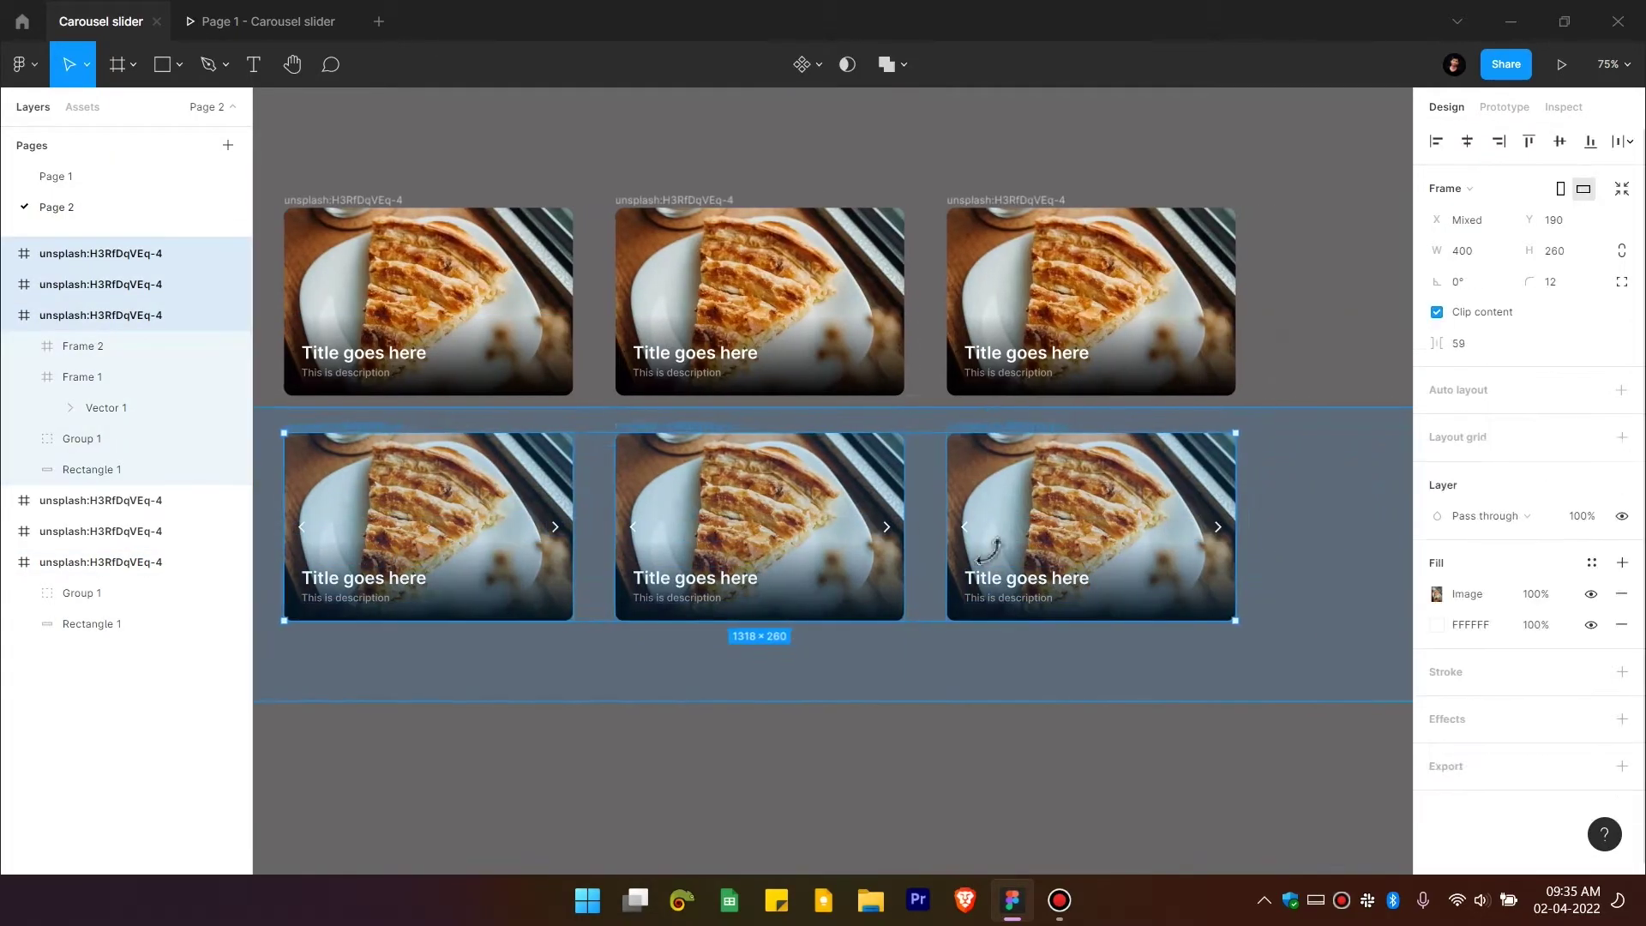
{"action": "scroll", "coordinate": [943, 514], "scroll_direction": "left", "scroll_amount": 2}
{"action": "left_click", "coordinate": [1029, 678]}
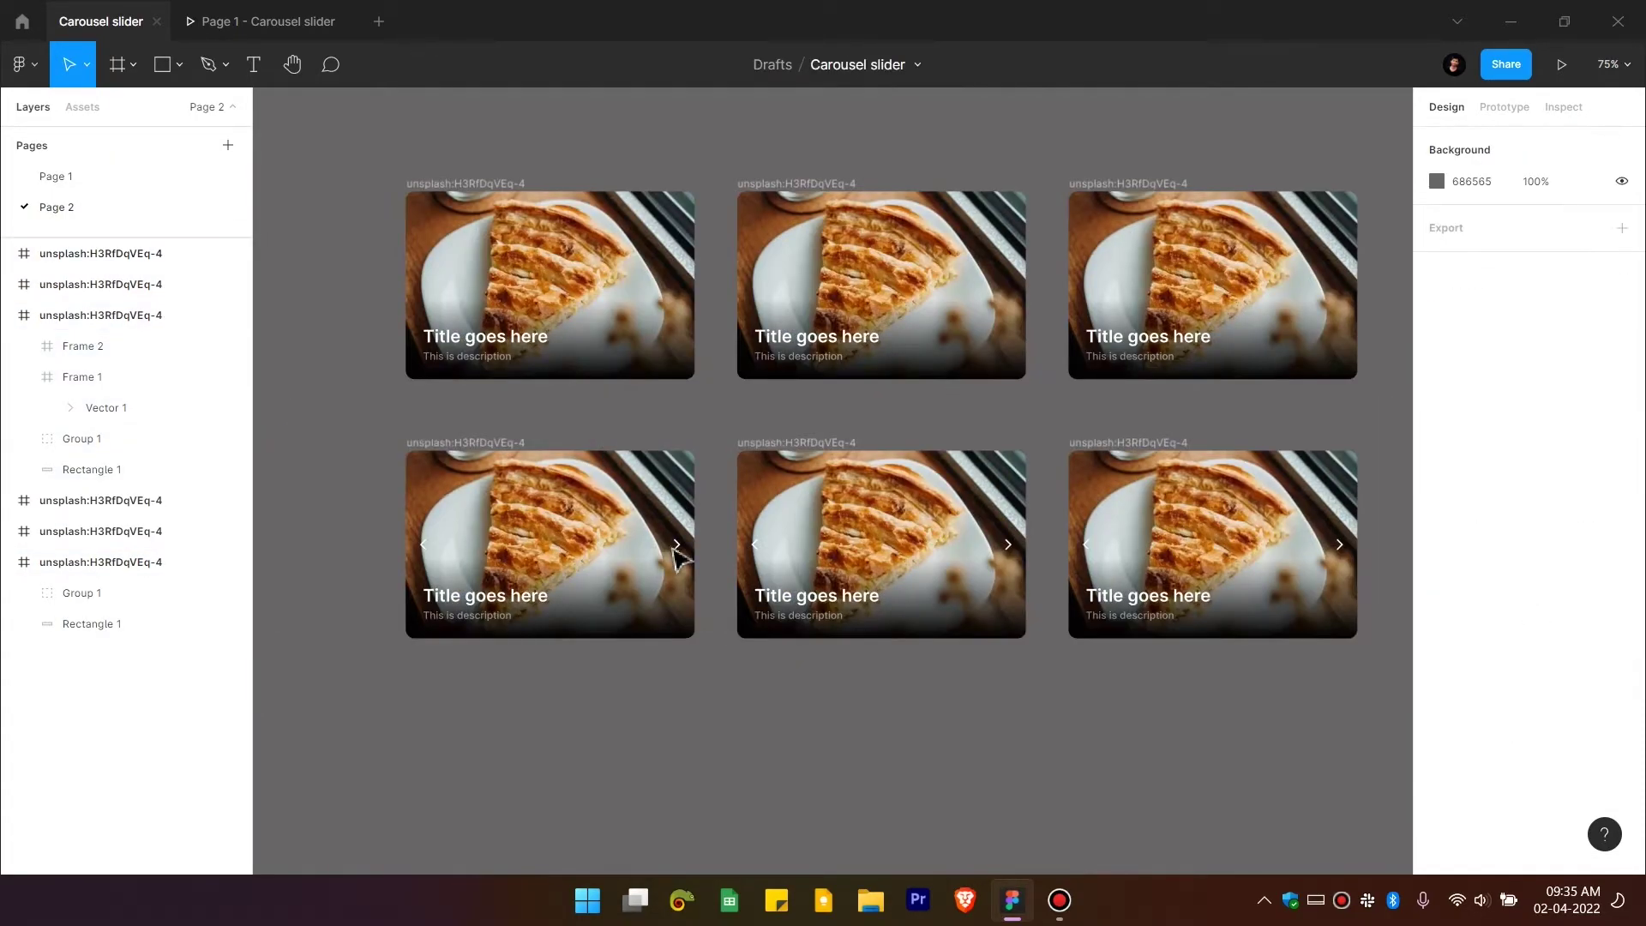
{"action": "left_click", "coordinate": [823, 184]}
{"action": "left_click", "coordinate": [821, 444], "text": "shift"}
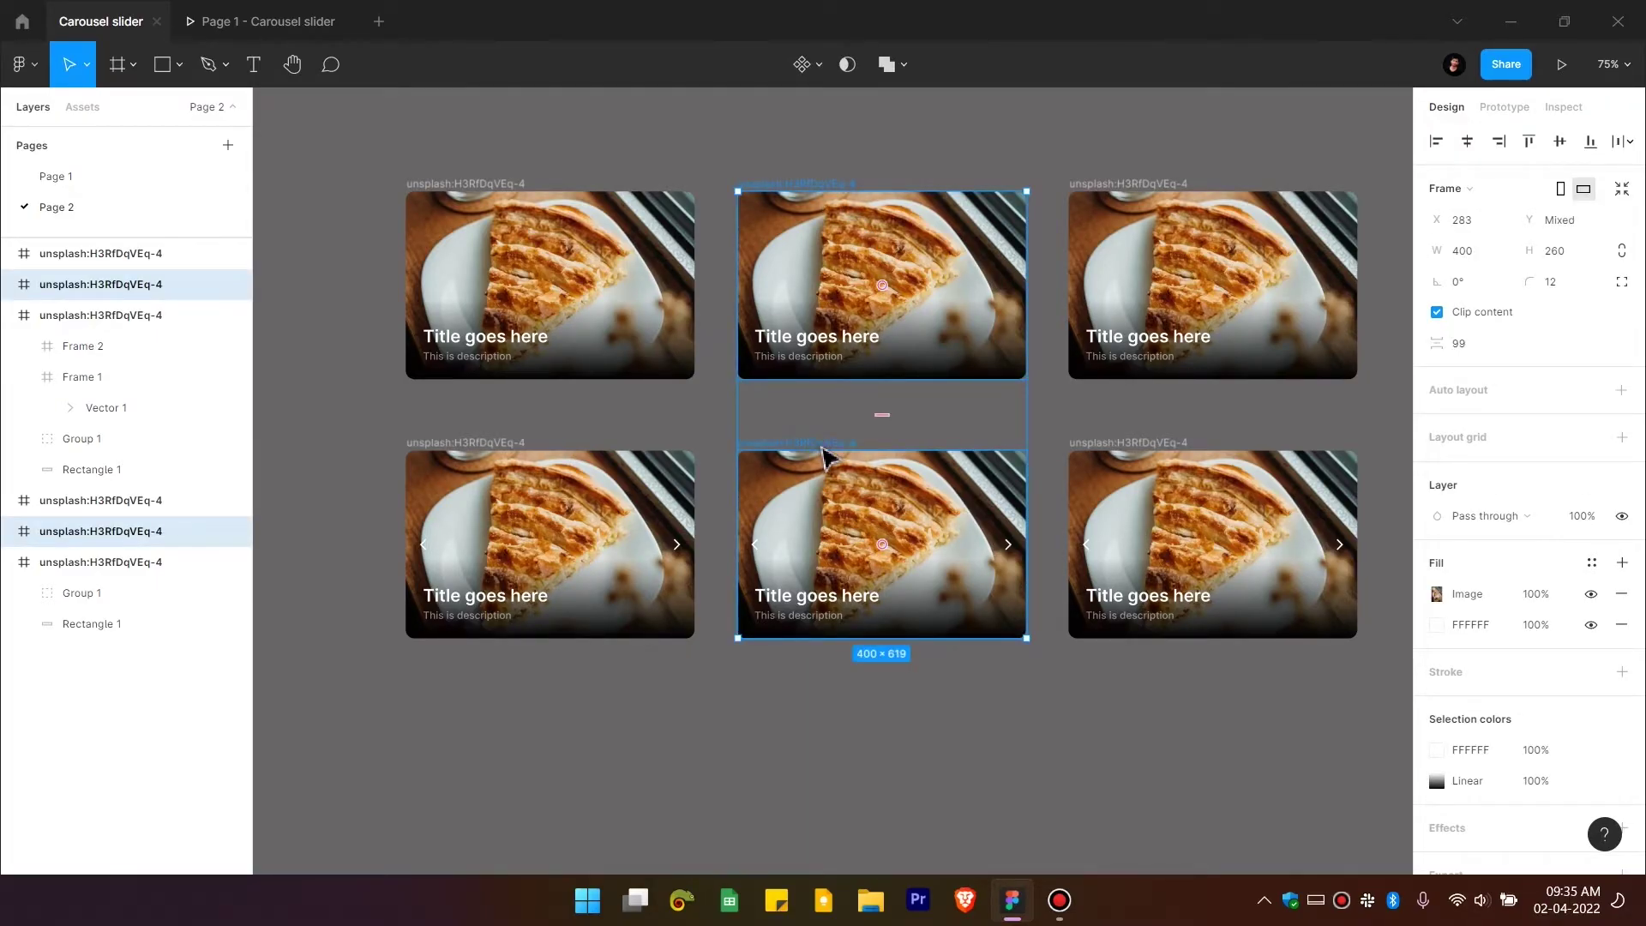
{"action": "key", "text": "ctrl+slash"}
Step: Fill the middle and right cards with random Unsplash photos
{"action": "left_click", "coordinate": [758, 232]}
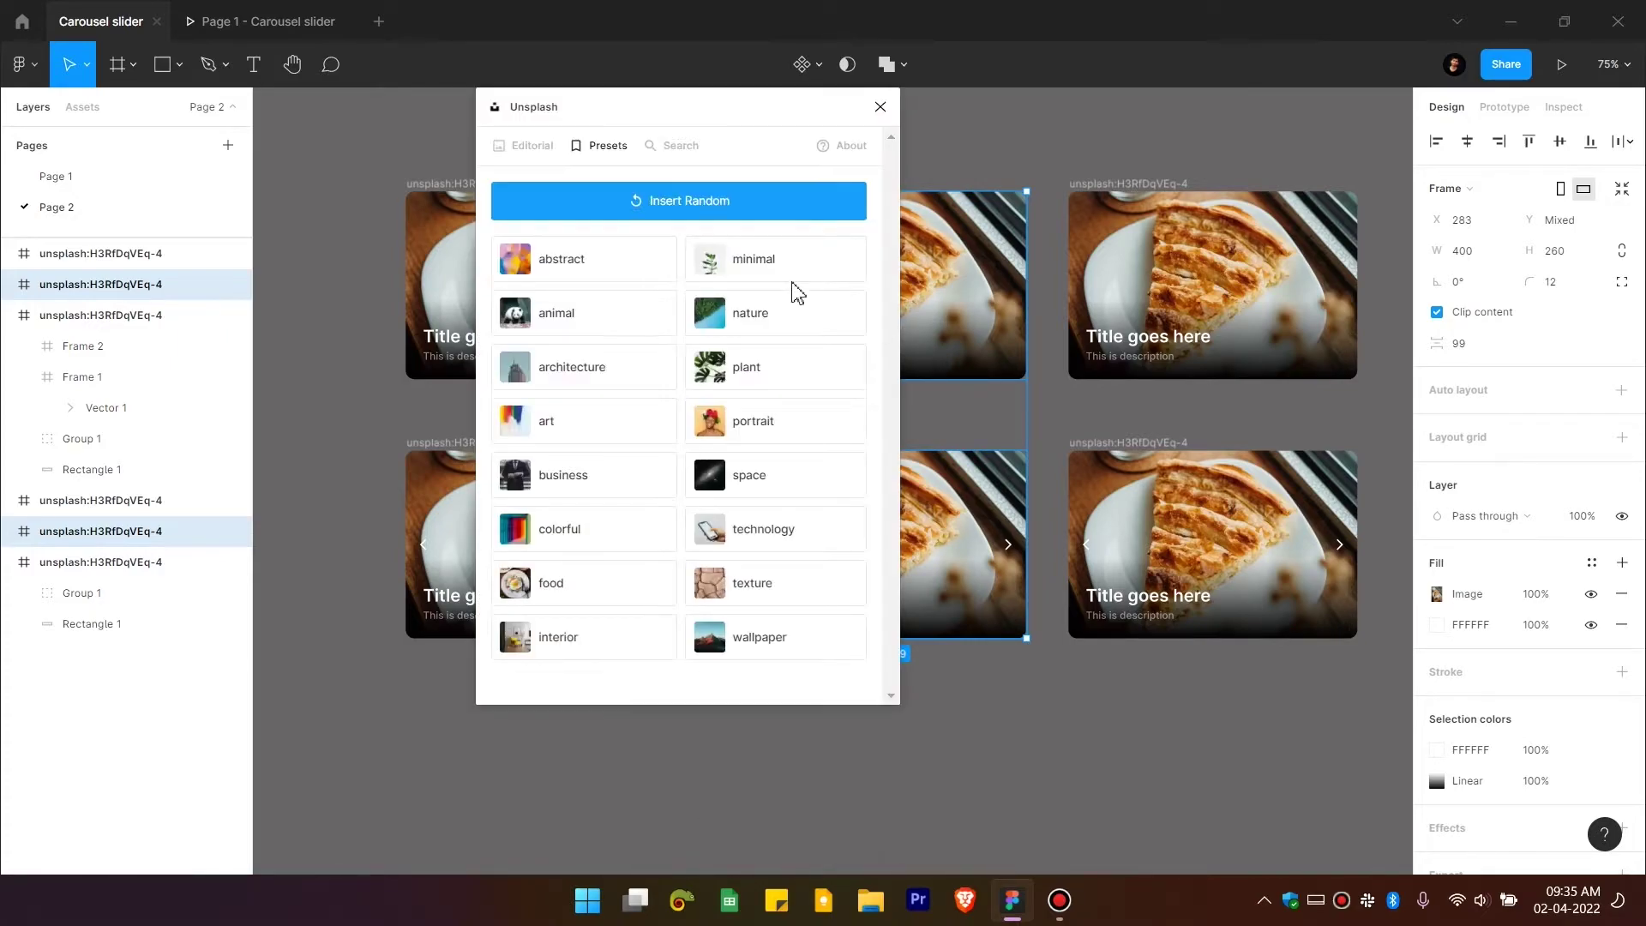
{"action": "left_click", "coordinate": [695, 209]}
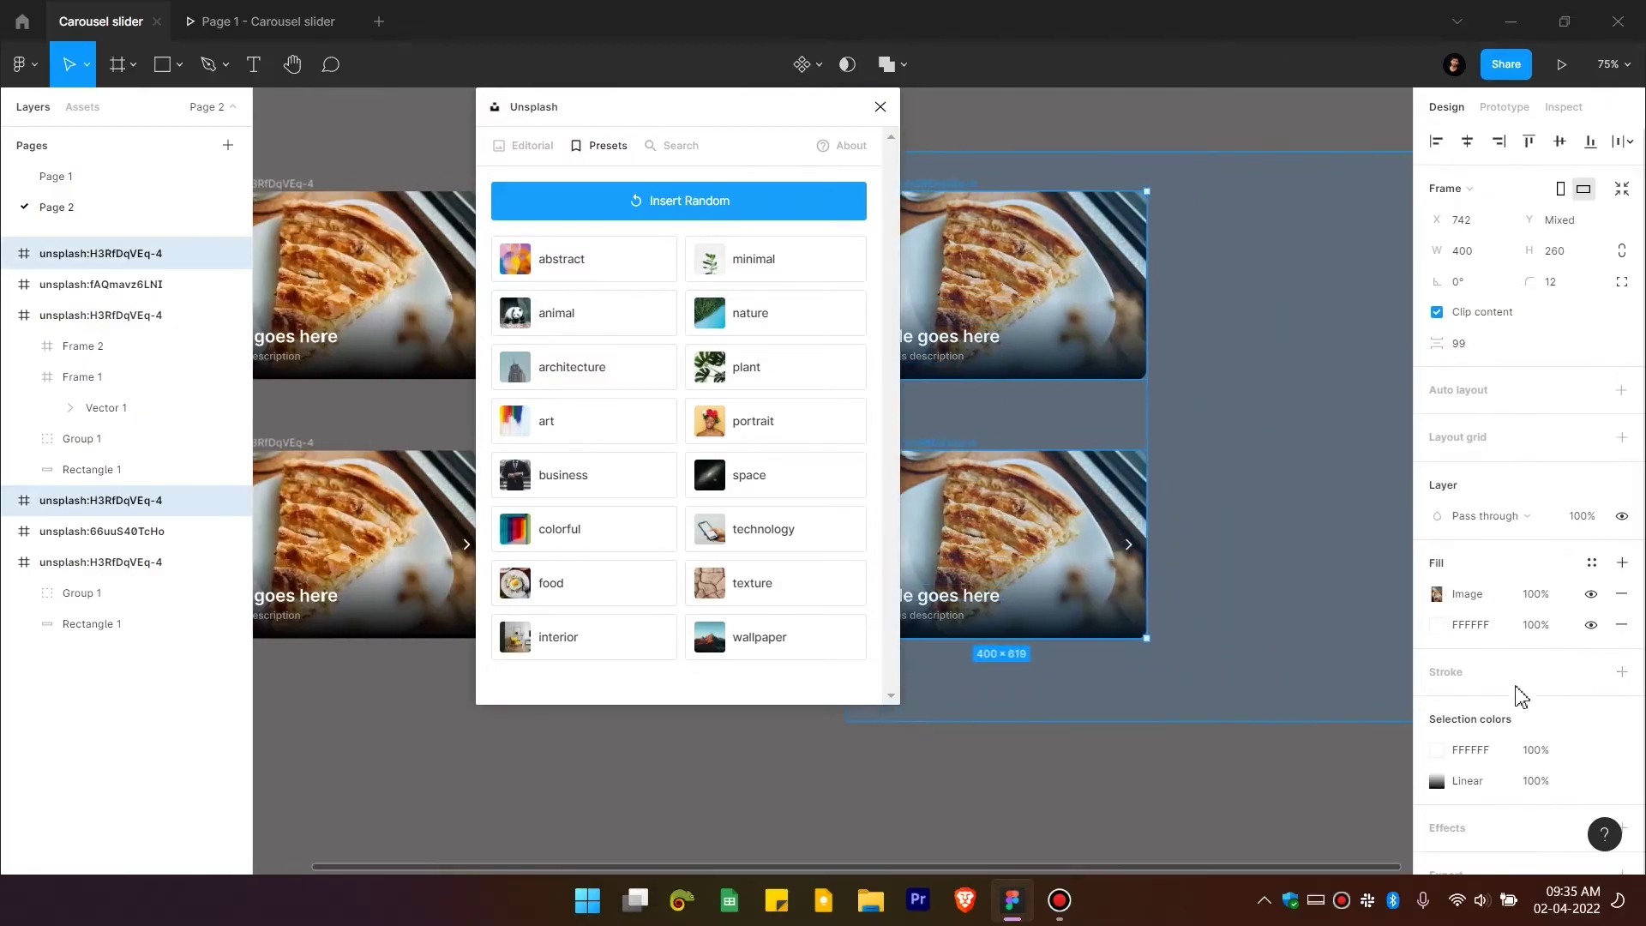
{"action": "left_click", "coordinate": [817, 221]}
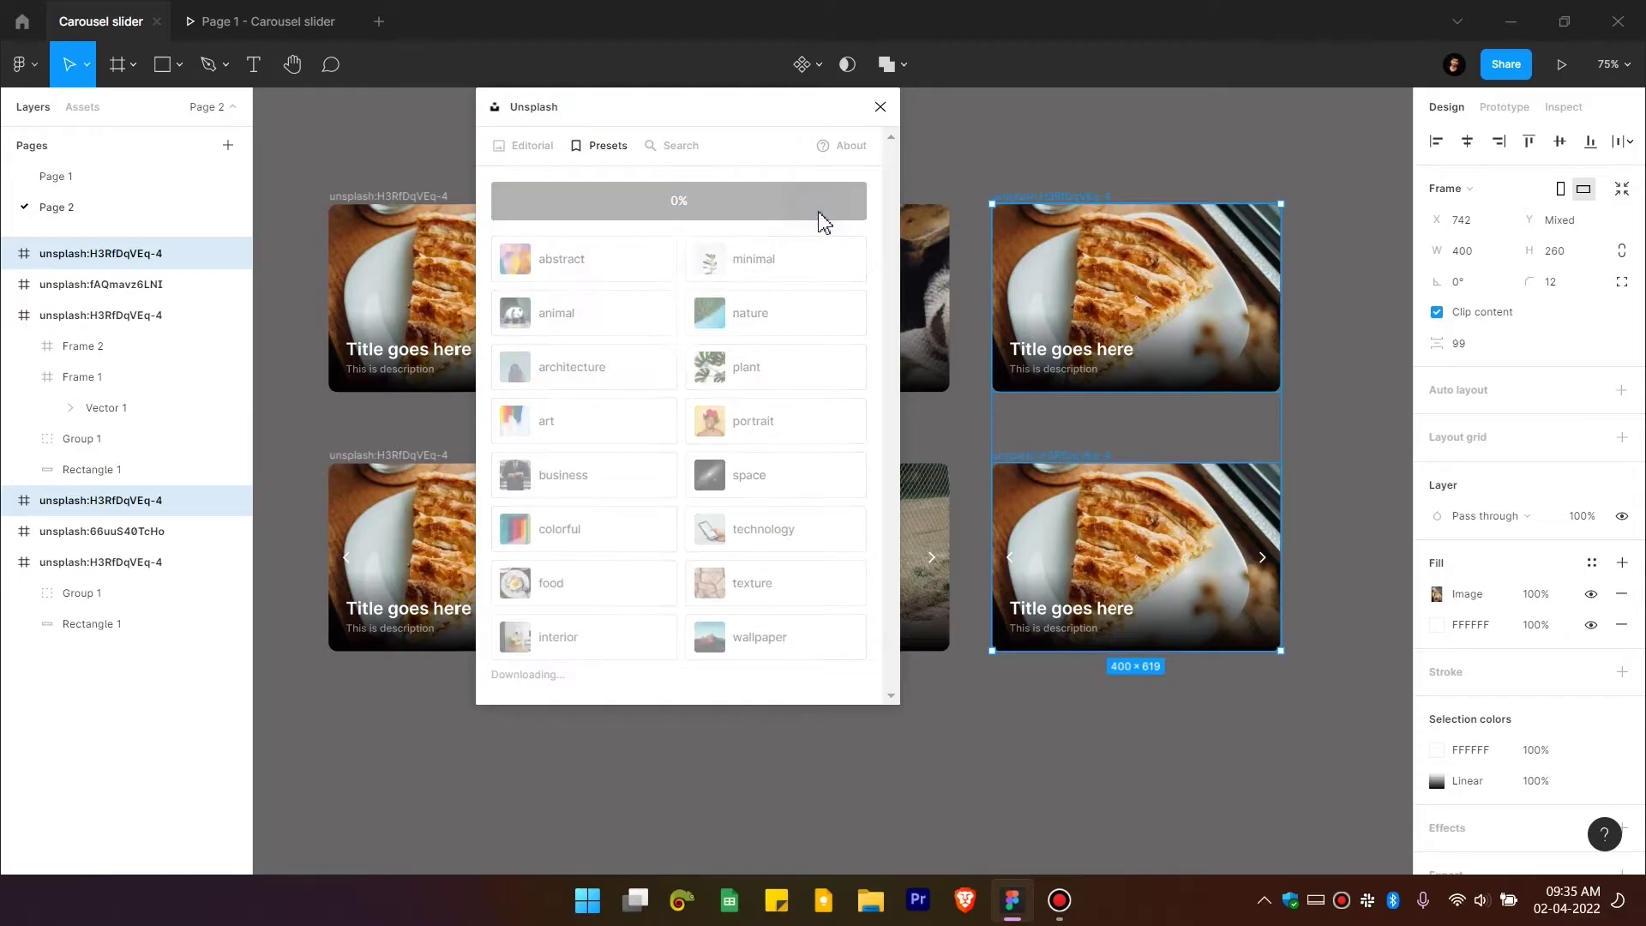
Step: Set the spacing between the three bottom-row cards to 32
{"action": "scroll", "coordinate": [929, 426], "scroll_direction": "right", "scroll_amount": 4}
{"action": "scroll", "coordinate": [572, 415], "scroll_direction": "down", "scroll_amount": 1}
{"action": "left_click_drag", "start_coordinate": [475, 434], "coordinate": [1179, 676]}
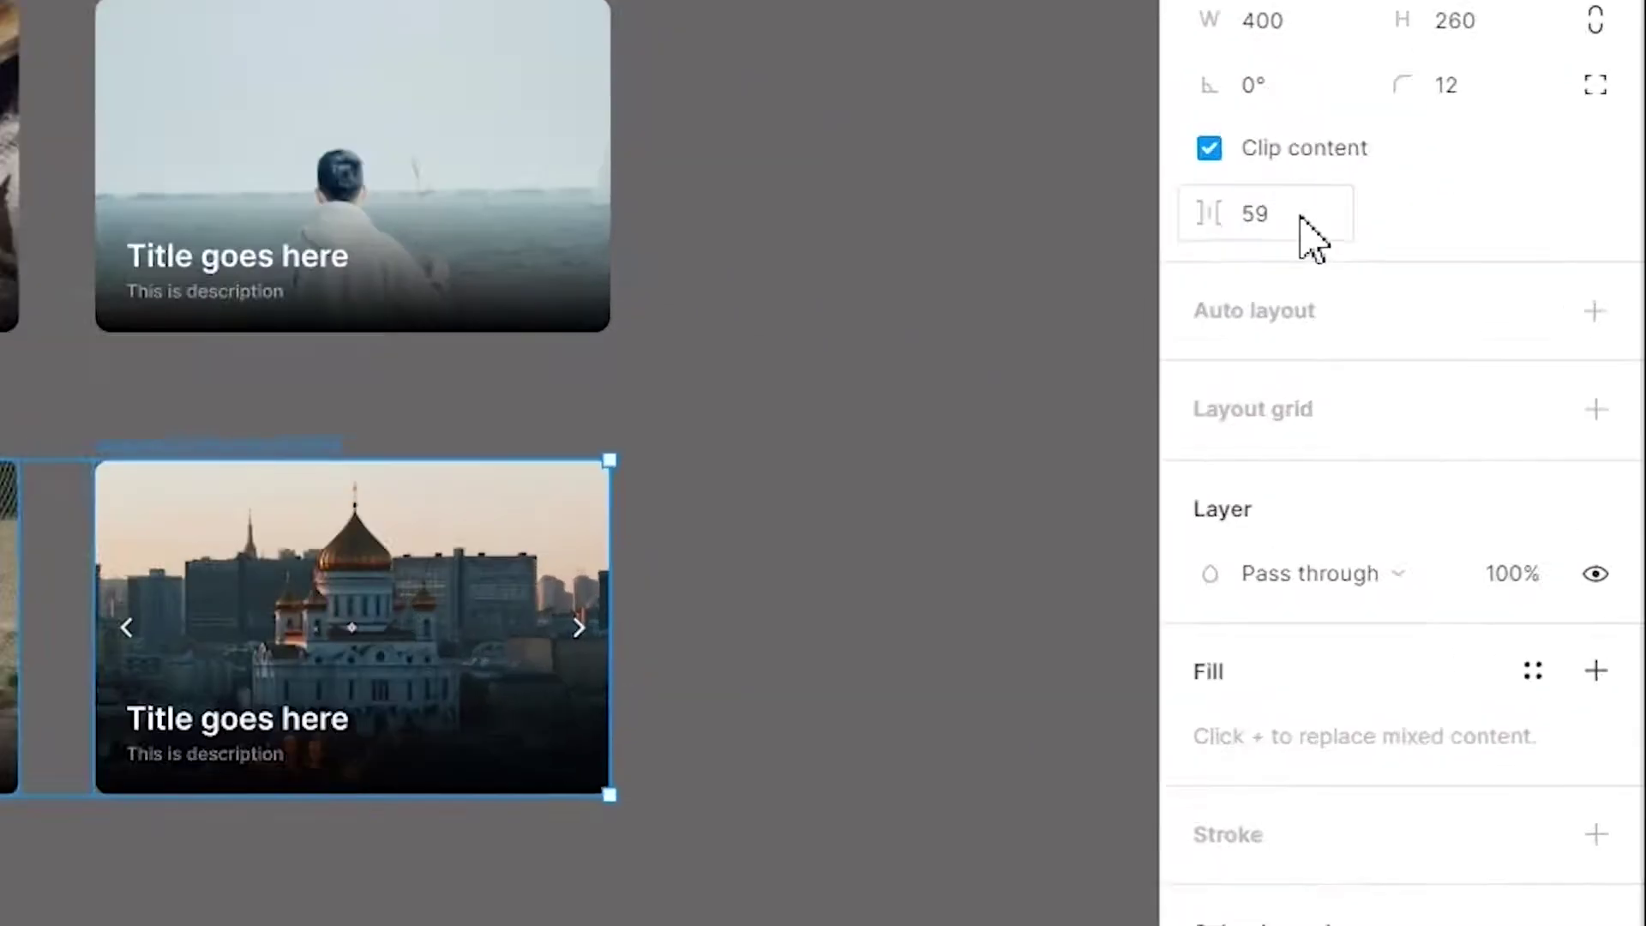
{"action": "left_click", "coordinate": [1473, 344]}
{"action": "type", "text": "32"}
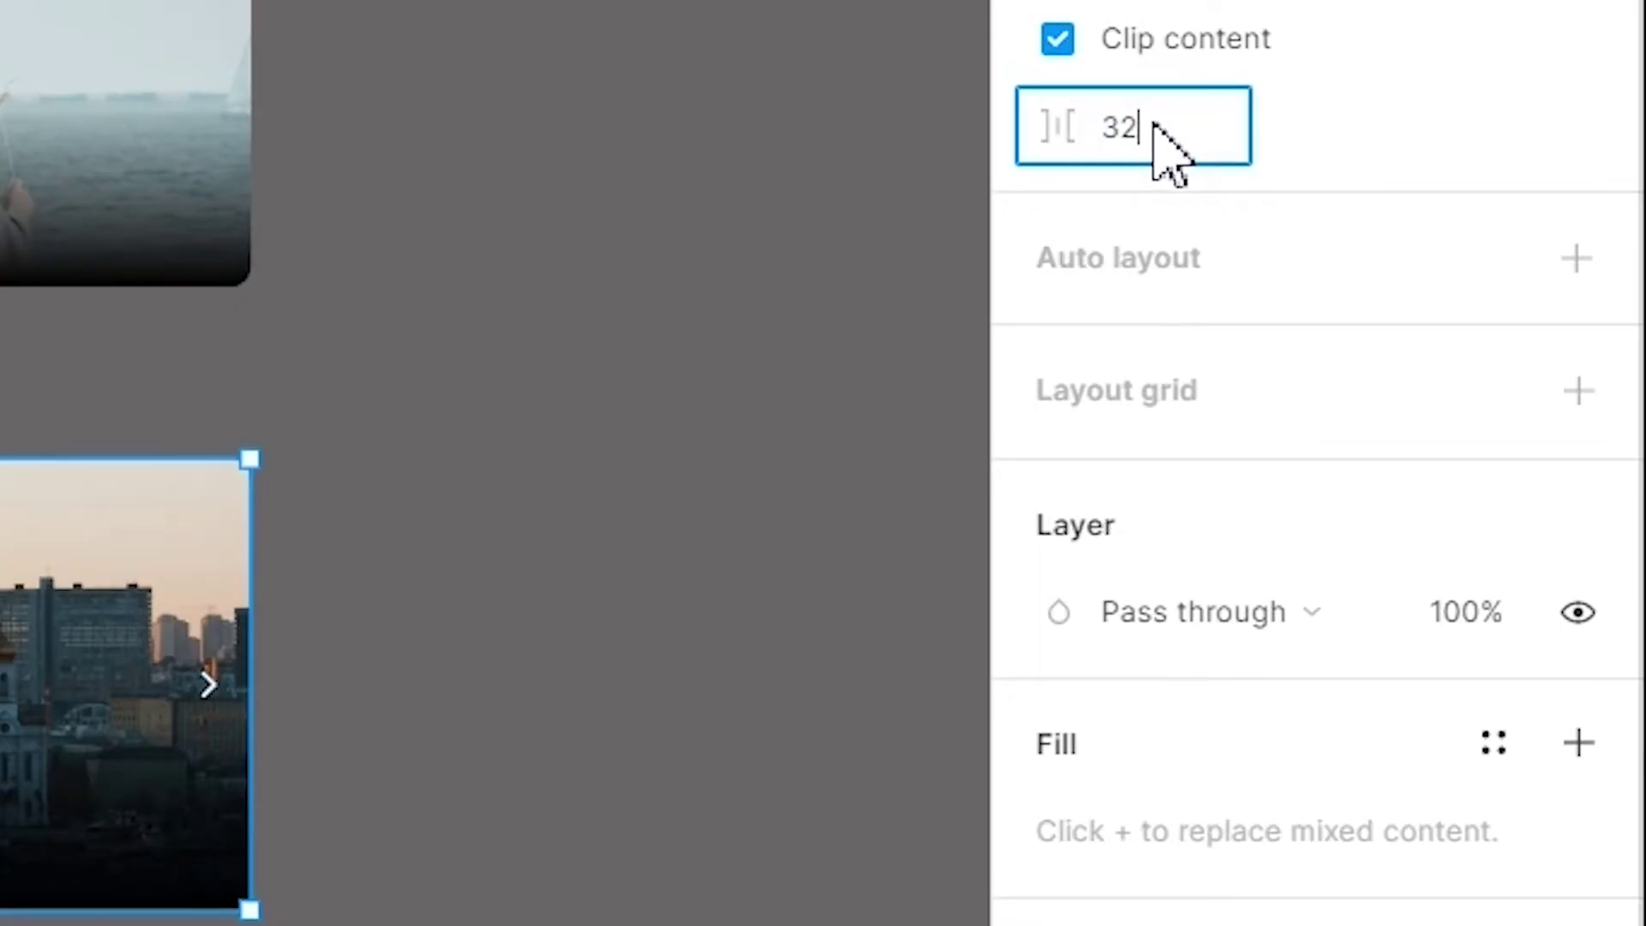
{"action": "key", "text": "Return"}
{"action": "left_click_drag", "start_coordinate": [296, 207], "coordinate": [549, 343]}
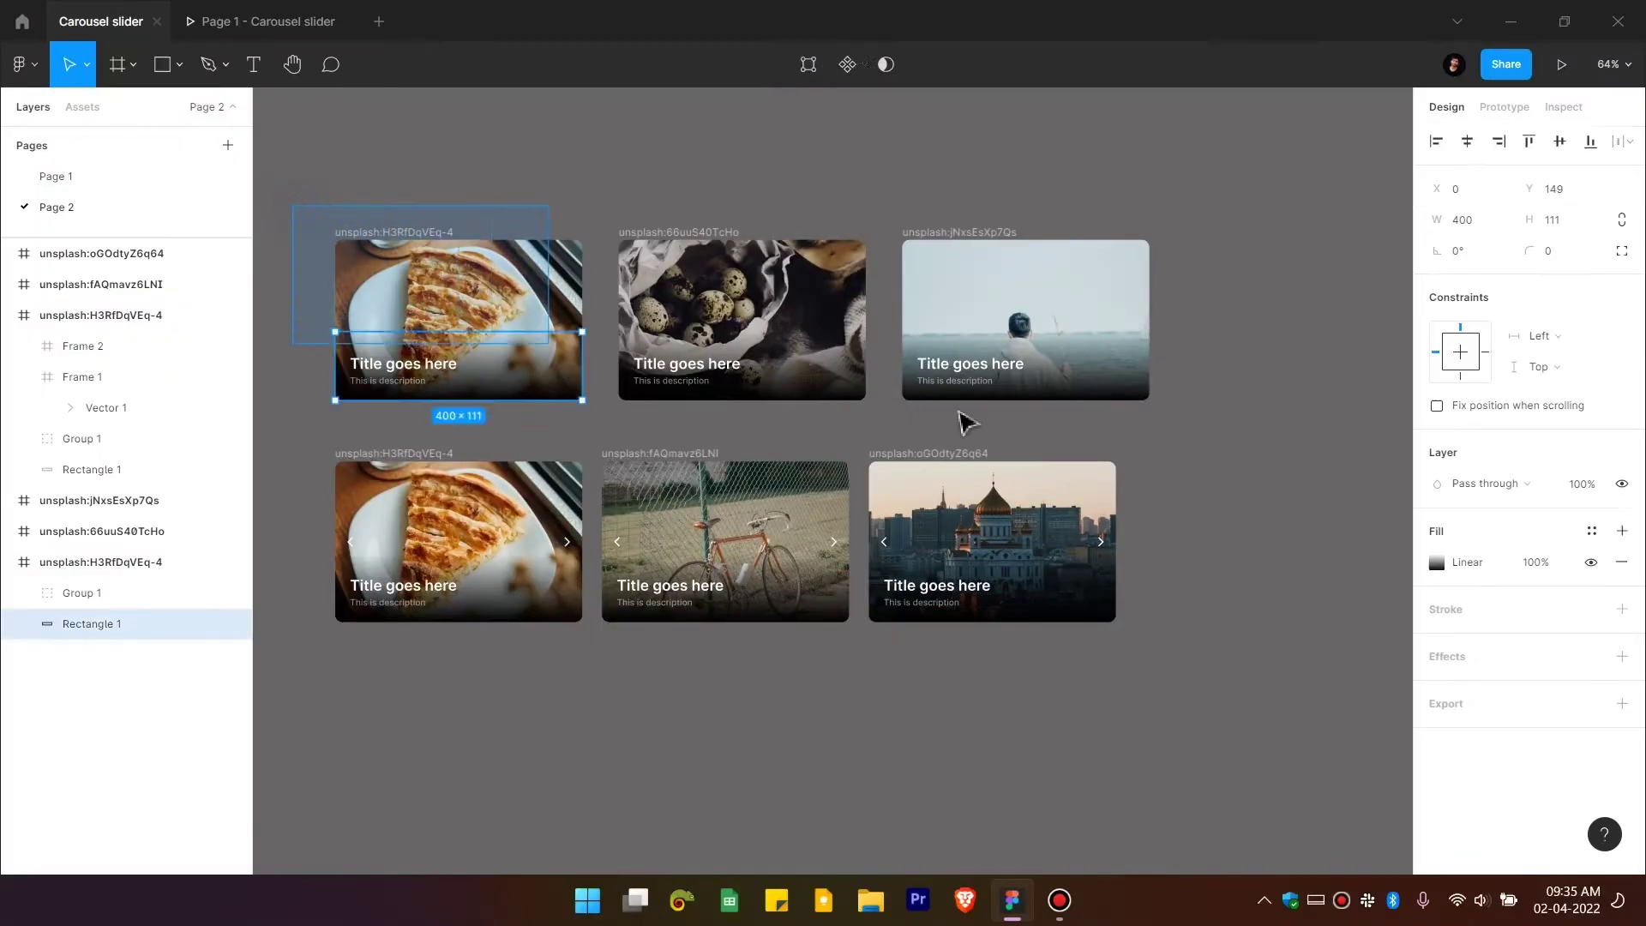
Step: Set the spacing between the three top-row cards to 32
{"action": "left_click_drag", "start_coordinate": [965, 420], "coordinate": [1217, 437]}
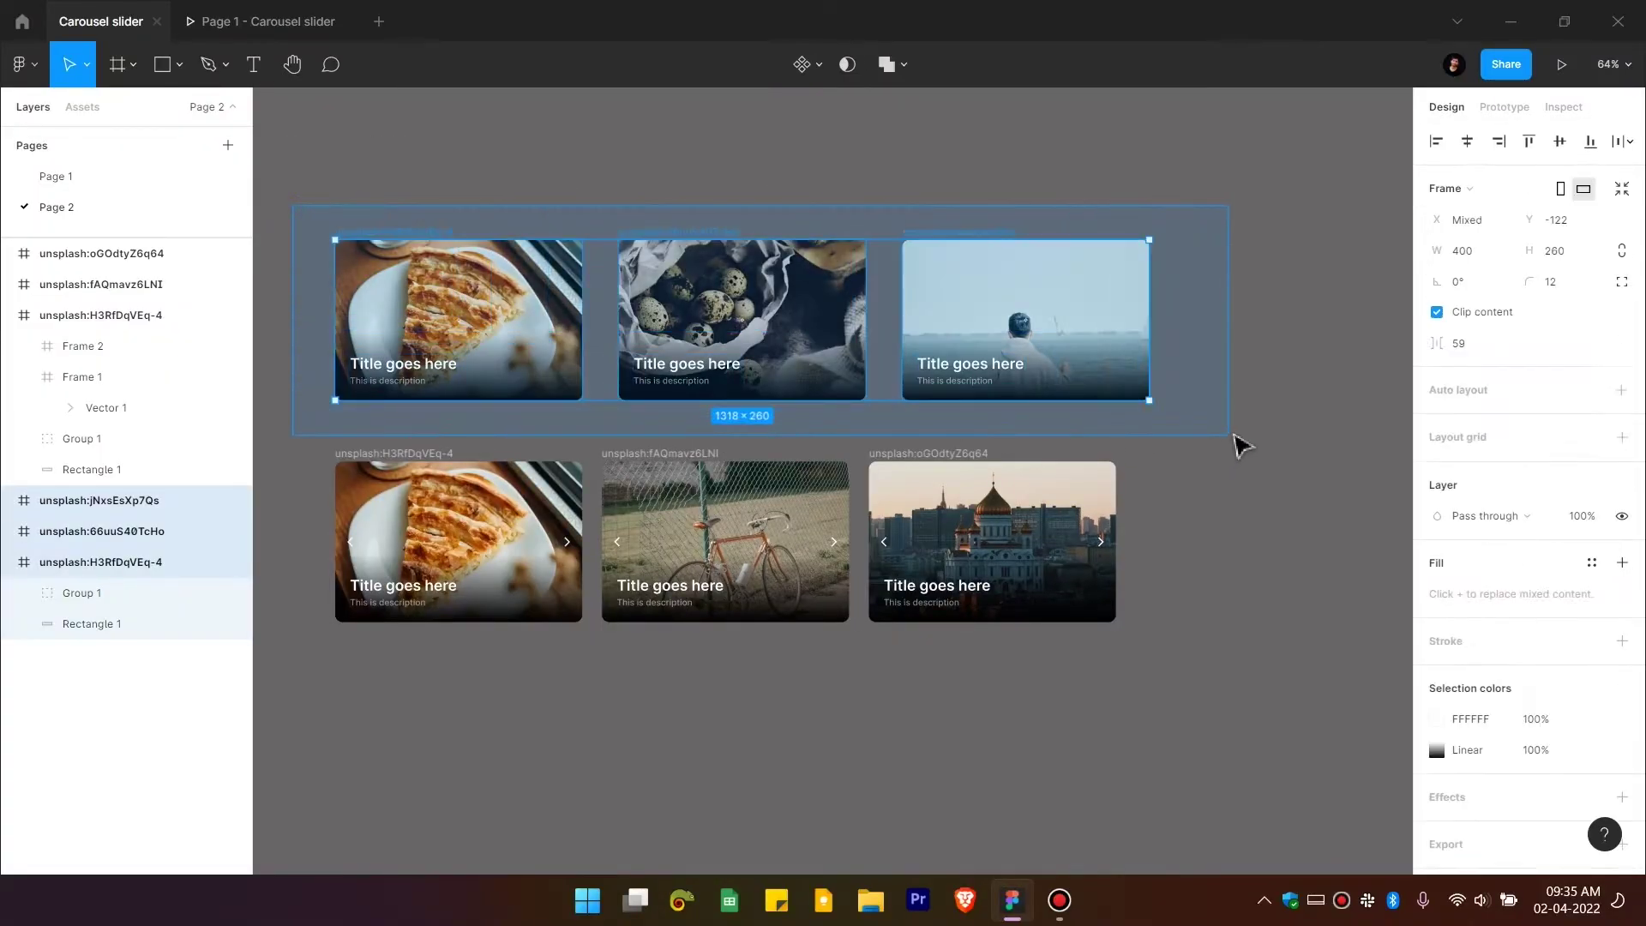
{"action": "left_click", "coordinate": [1469, 347]}
{"action": "type", "text": "3"}
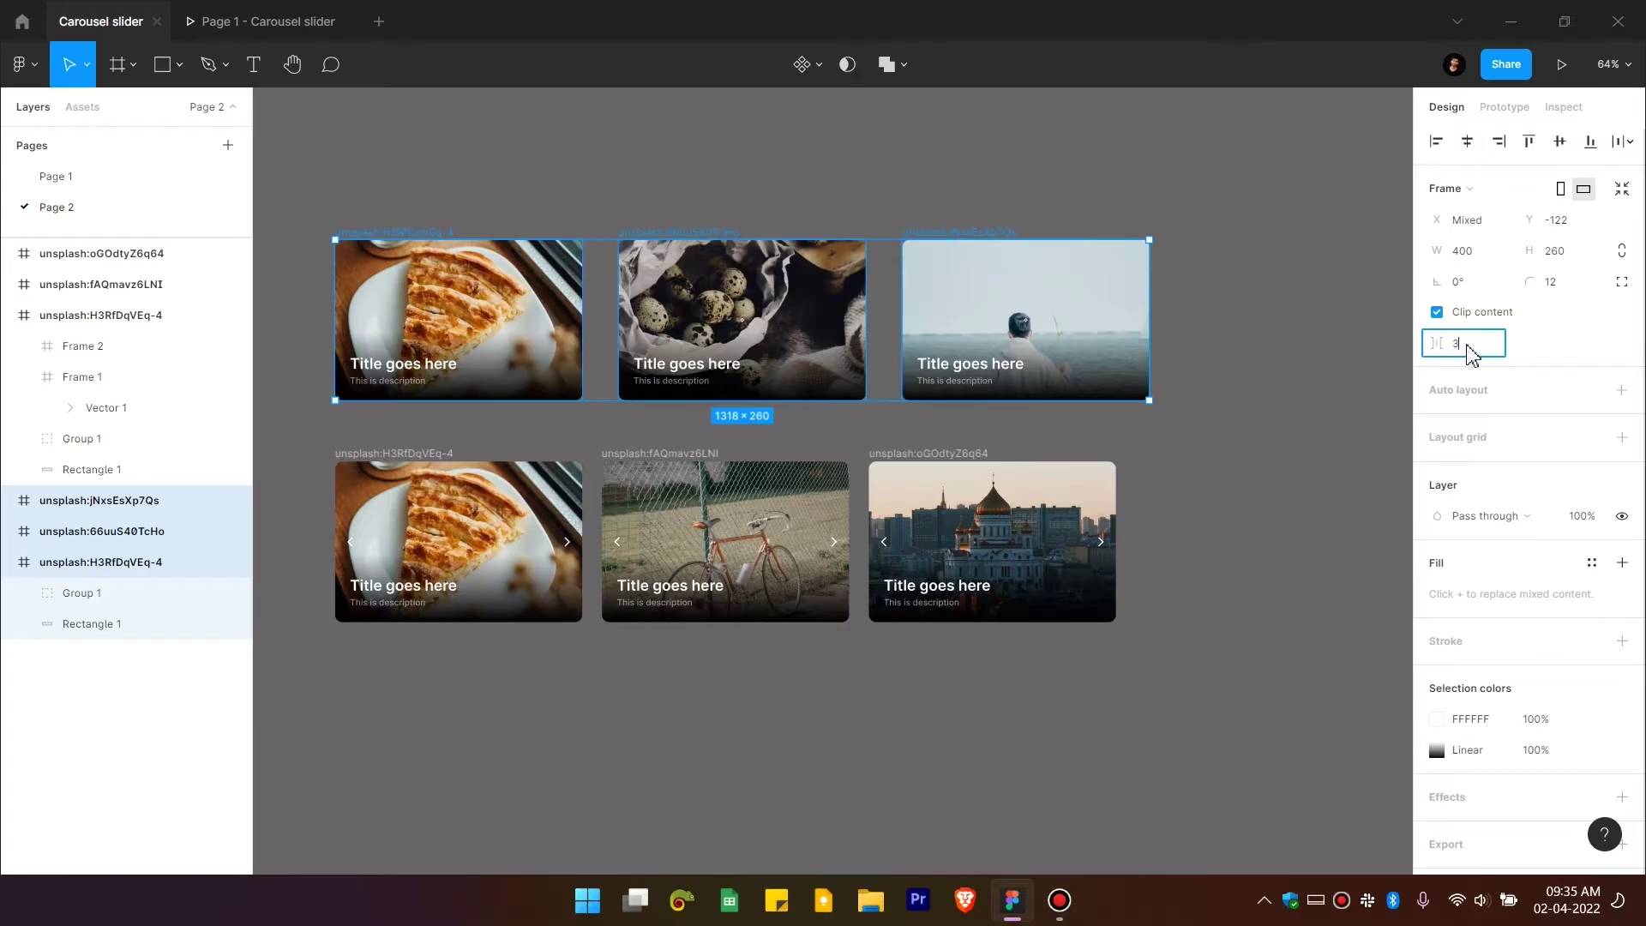
{"action": "type", "text": "2"}
{"action": "key", "text": "Return"}
Step: Wrap the top row in a new frame and narrow it to one card's width, 400
{"action": "right_click", "coordinate": [720, 264]}
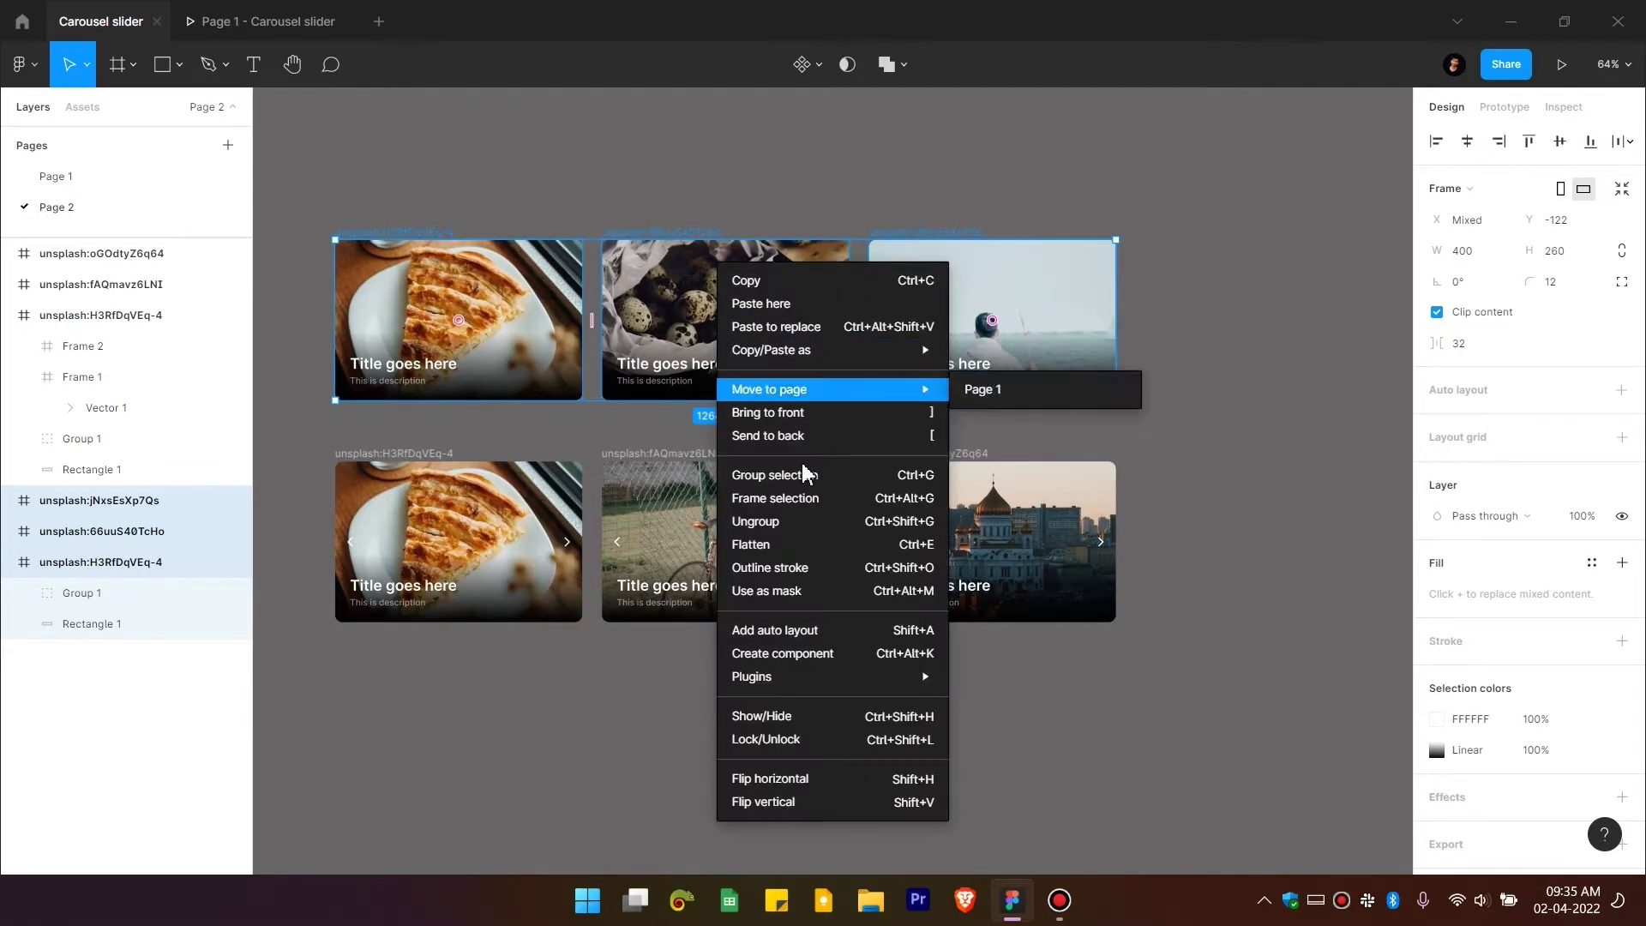
{"action": "left_click", "coordinate": [804, 500]}
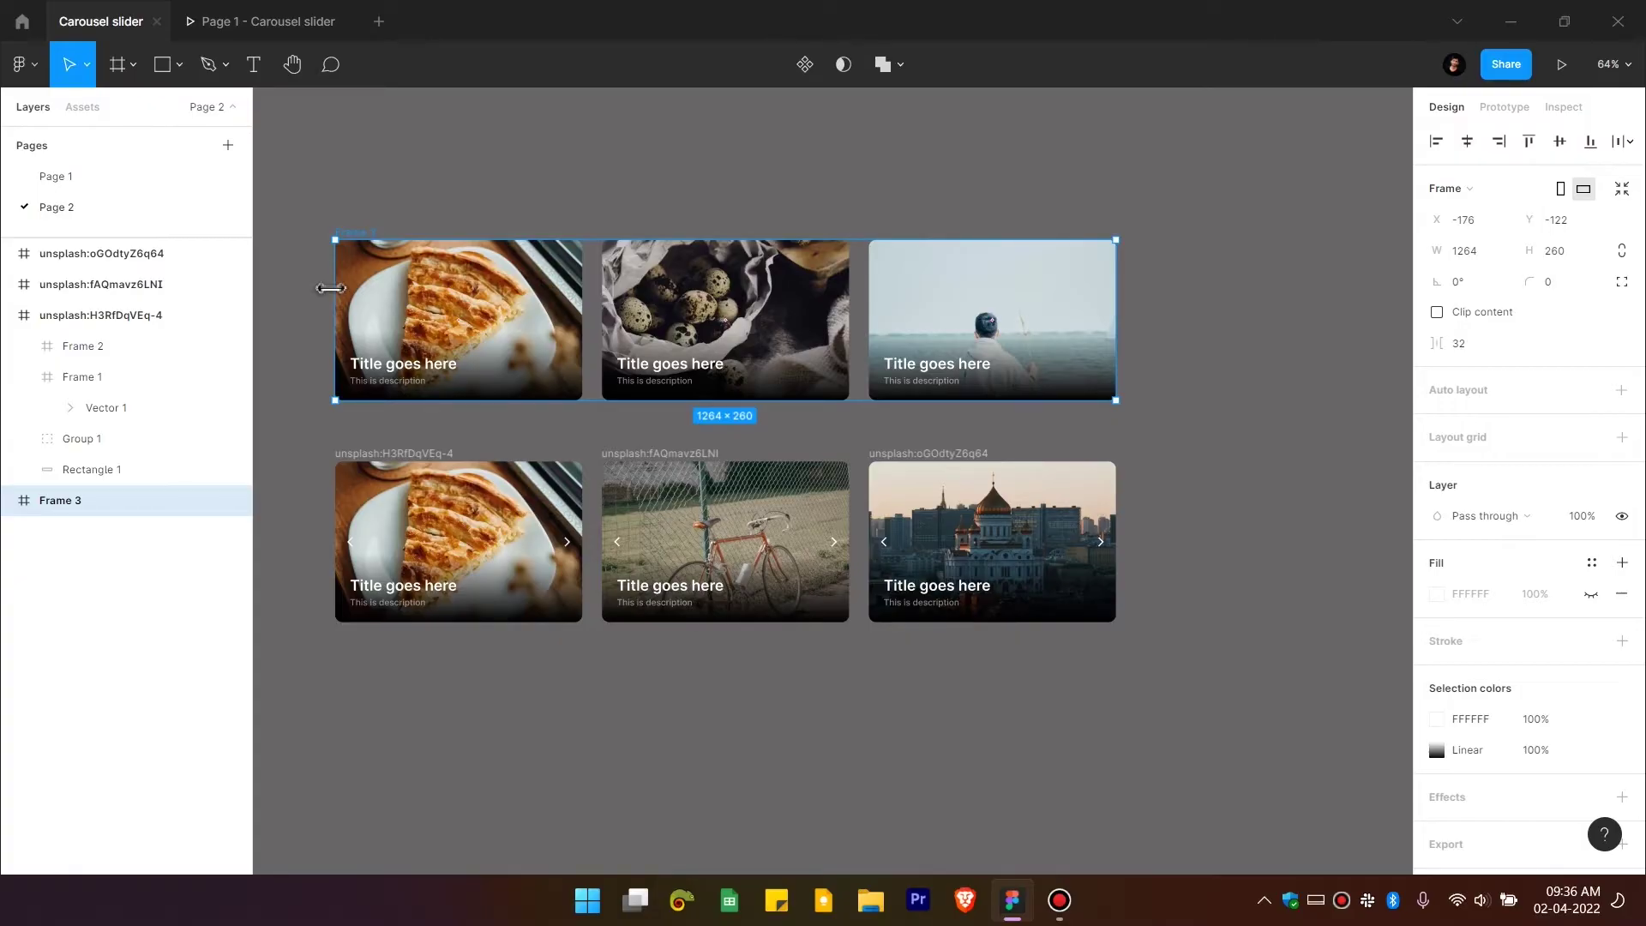
{"action": "left_click_drag", "start_coordinate": [331, 288], "coordinate": [598, 302]}
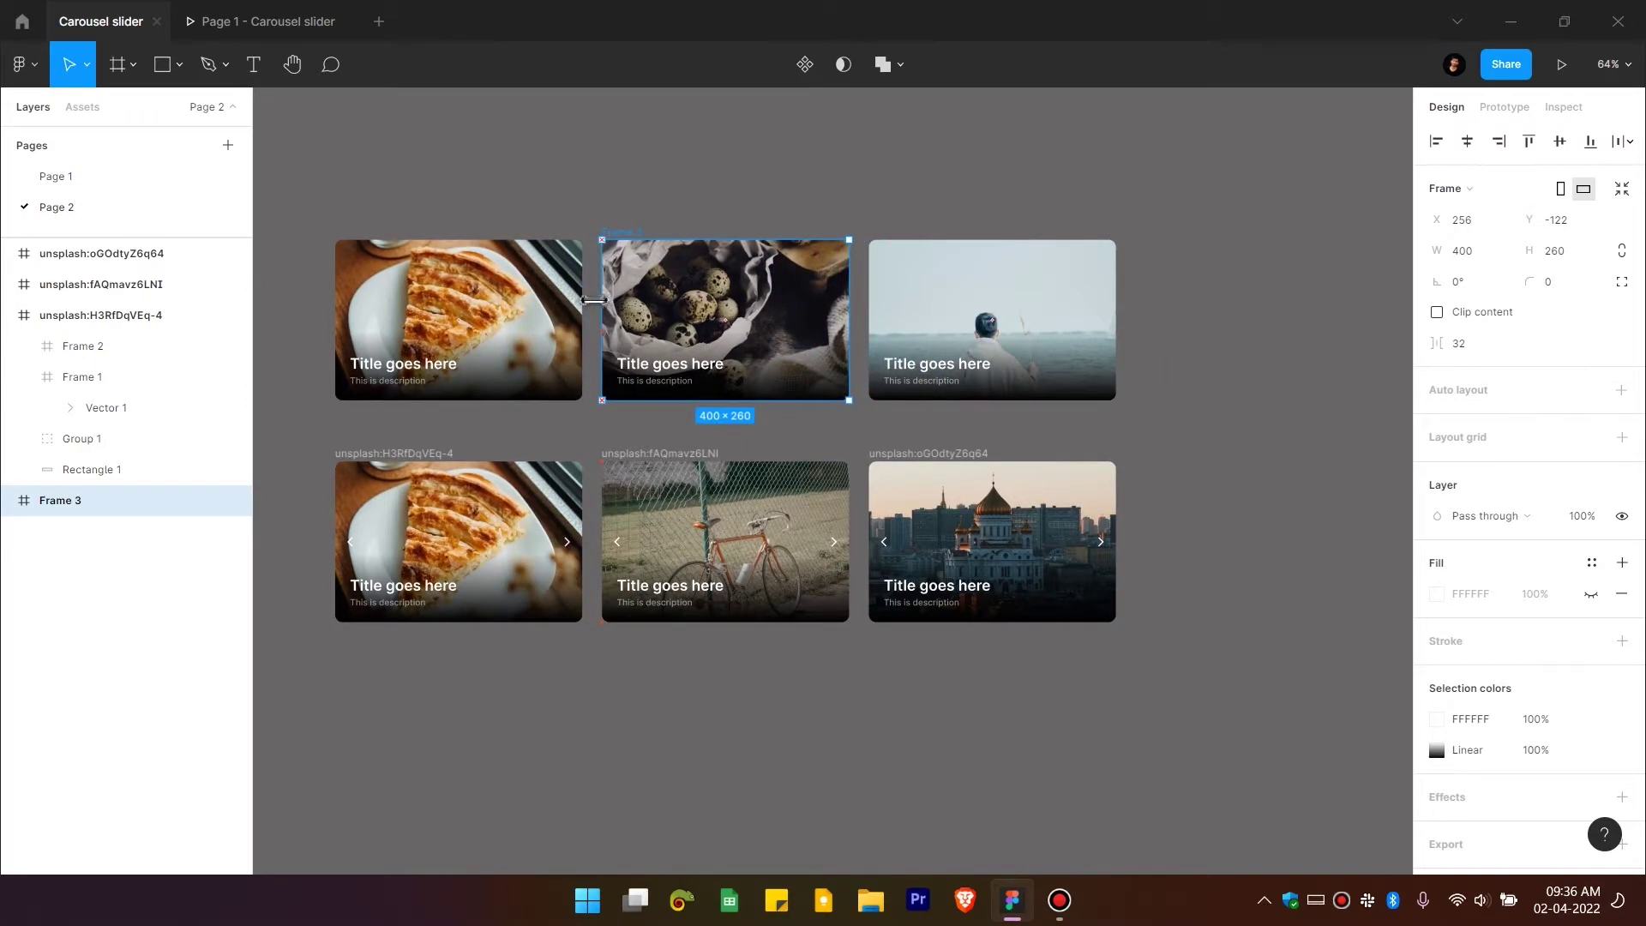
{"action": "left_click_drag", "start_coordinate": [294, 432], "coordinate": [1286, 695]}
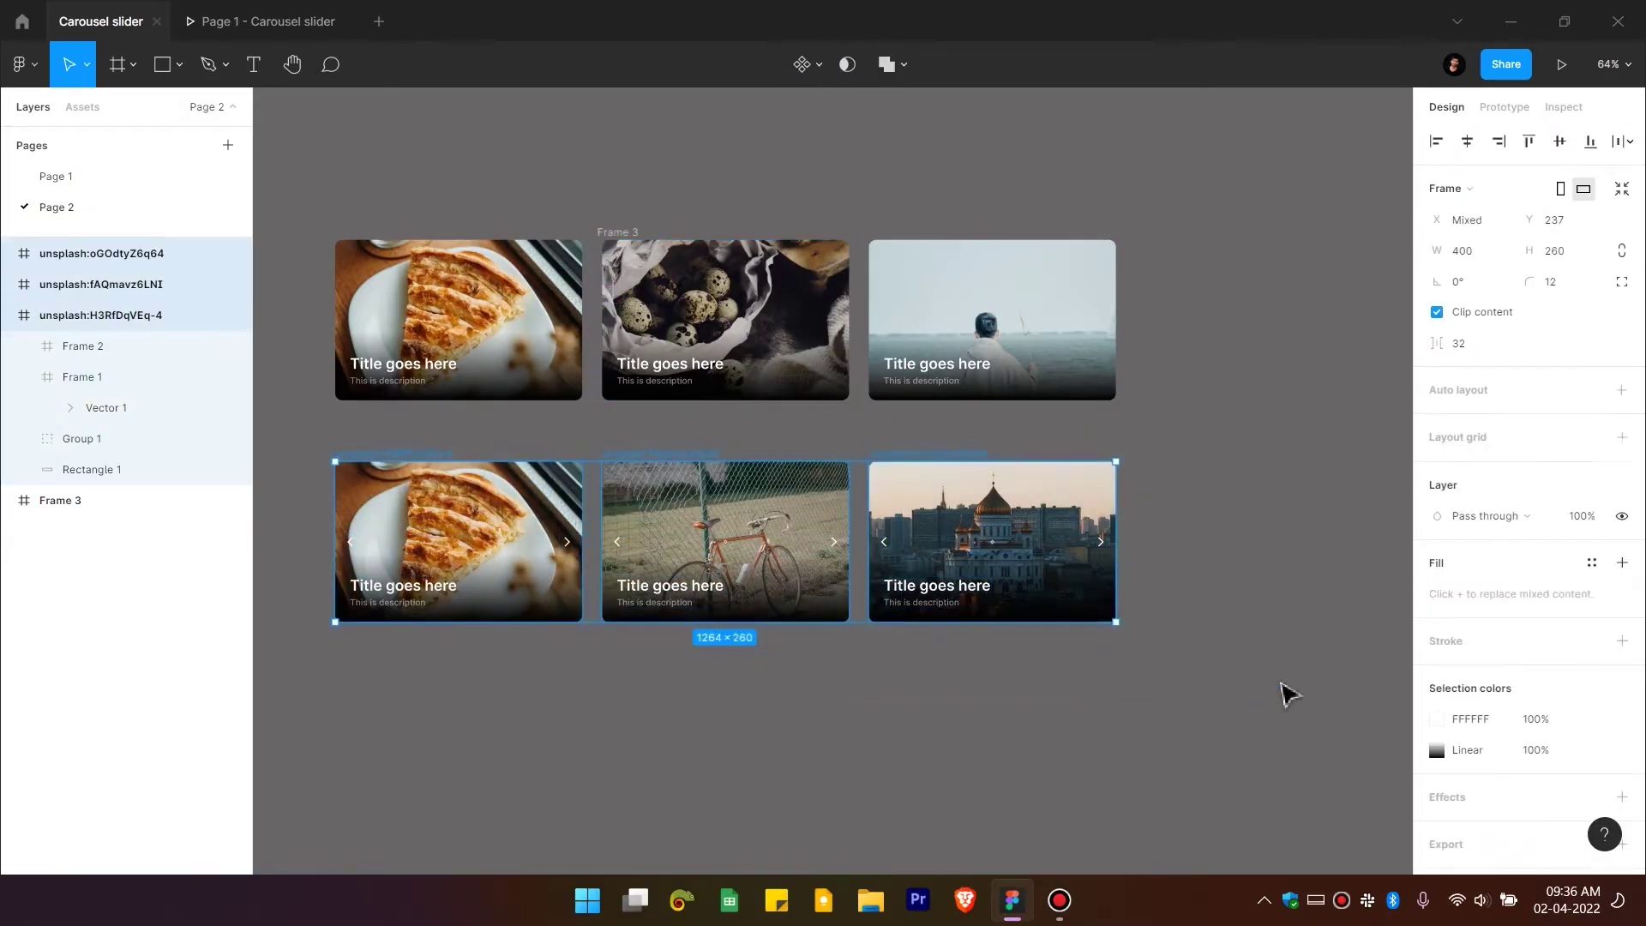
Step: Wrap the bottom row in a new frame sized about one card, 400 × 260
{"action": "right_click", "coordinate": [849, 542]}
{"action": "left_click", "coordinate": [919, 542]}
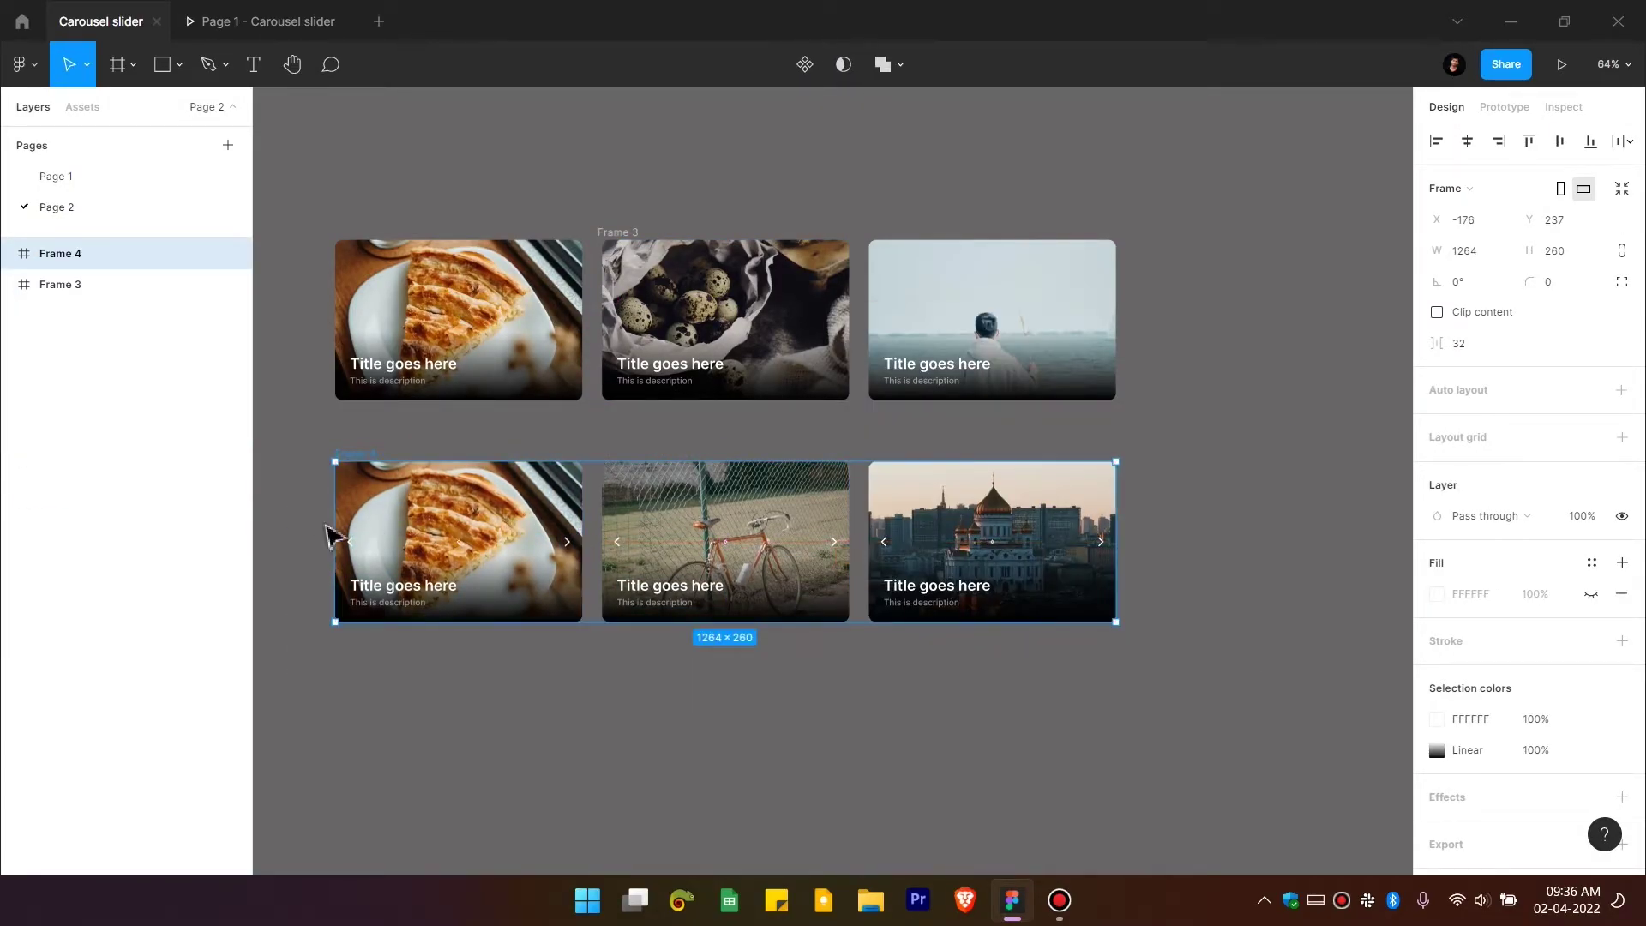
{"action": "left_click", "coordinate": [605, 515]}
{"action": "left_click_drag", "start_coordinate": [605, 509], "coordinate": [602, 512]}
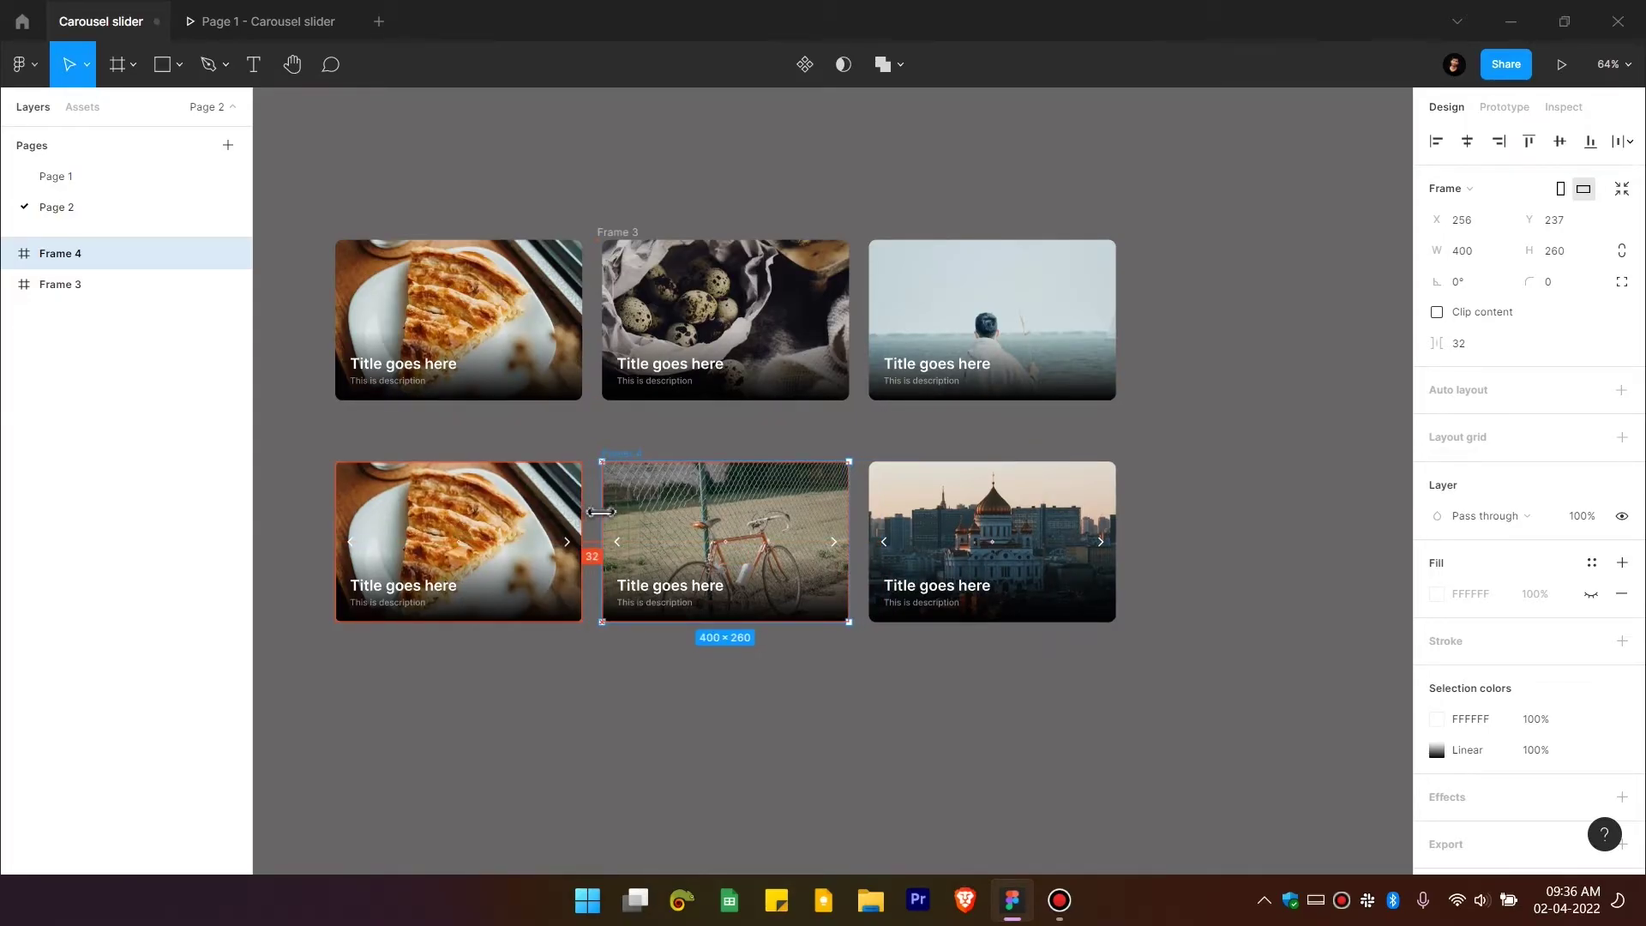
{"action": "left_click", "coordinate": [1490, 255]}
{"action": "left_click", "coordinate": [1589, 252]}
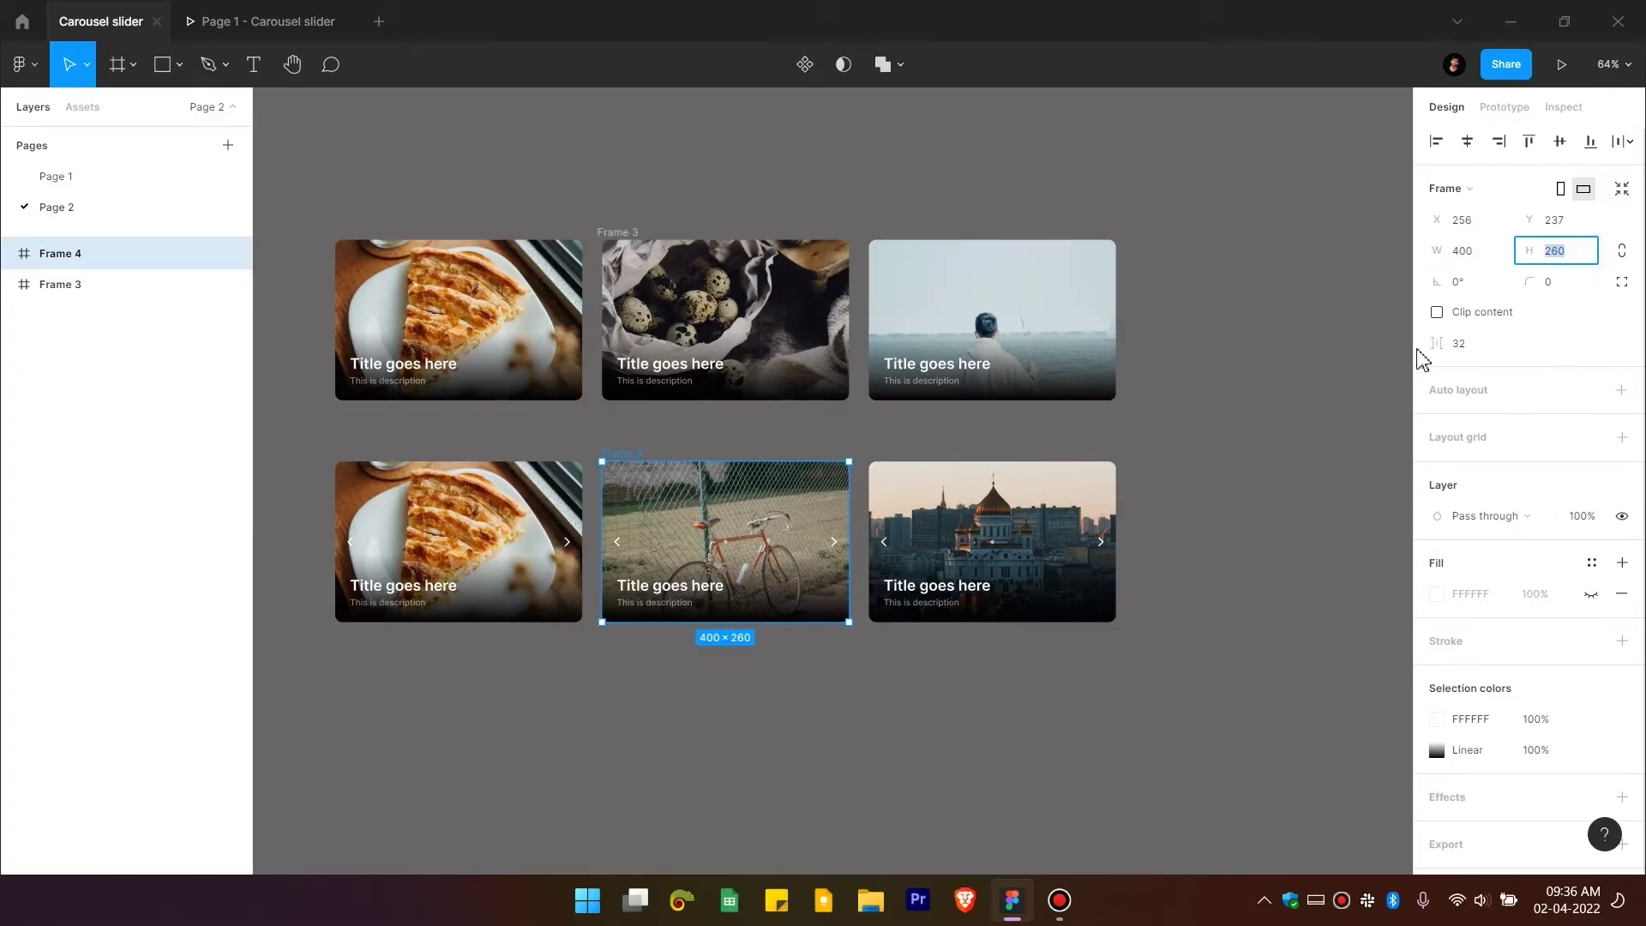
Step: Restore the top-middle card to 400 wide and reselect the top row's frame
{"action": "left_click", "coordinate": [1054, 306]}
{"action": "left_click", "coordinate": [1234, 326]}
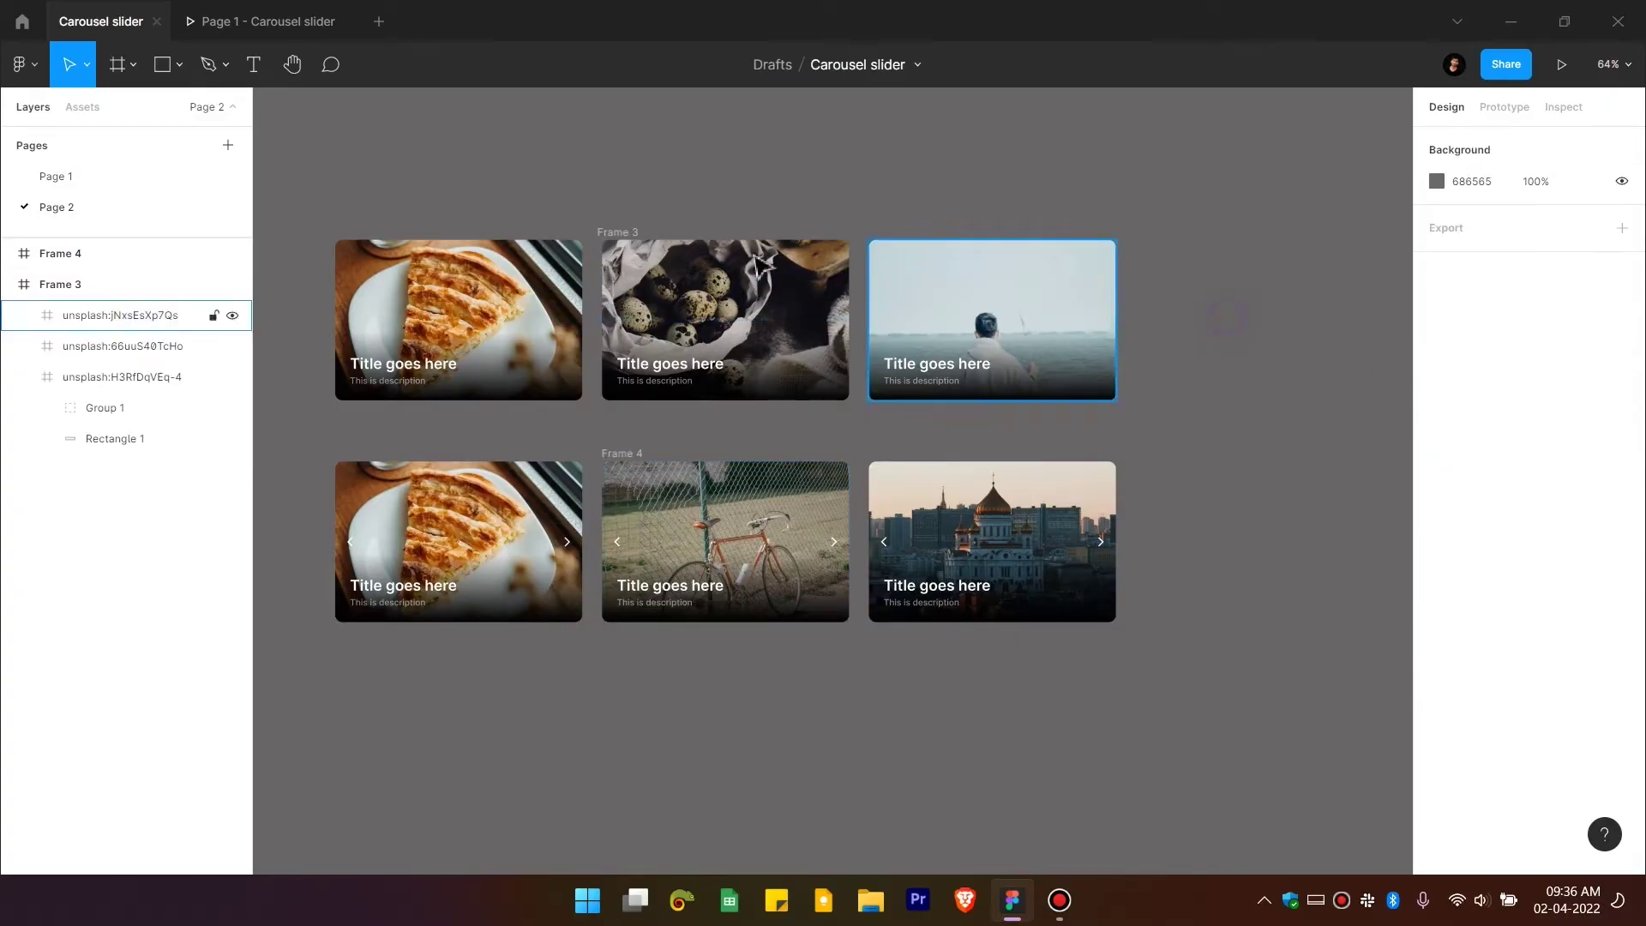
{"action": "left_click", "coordinate": [623, 246]}
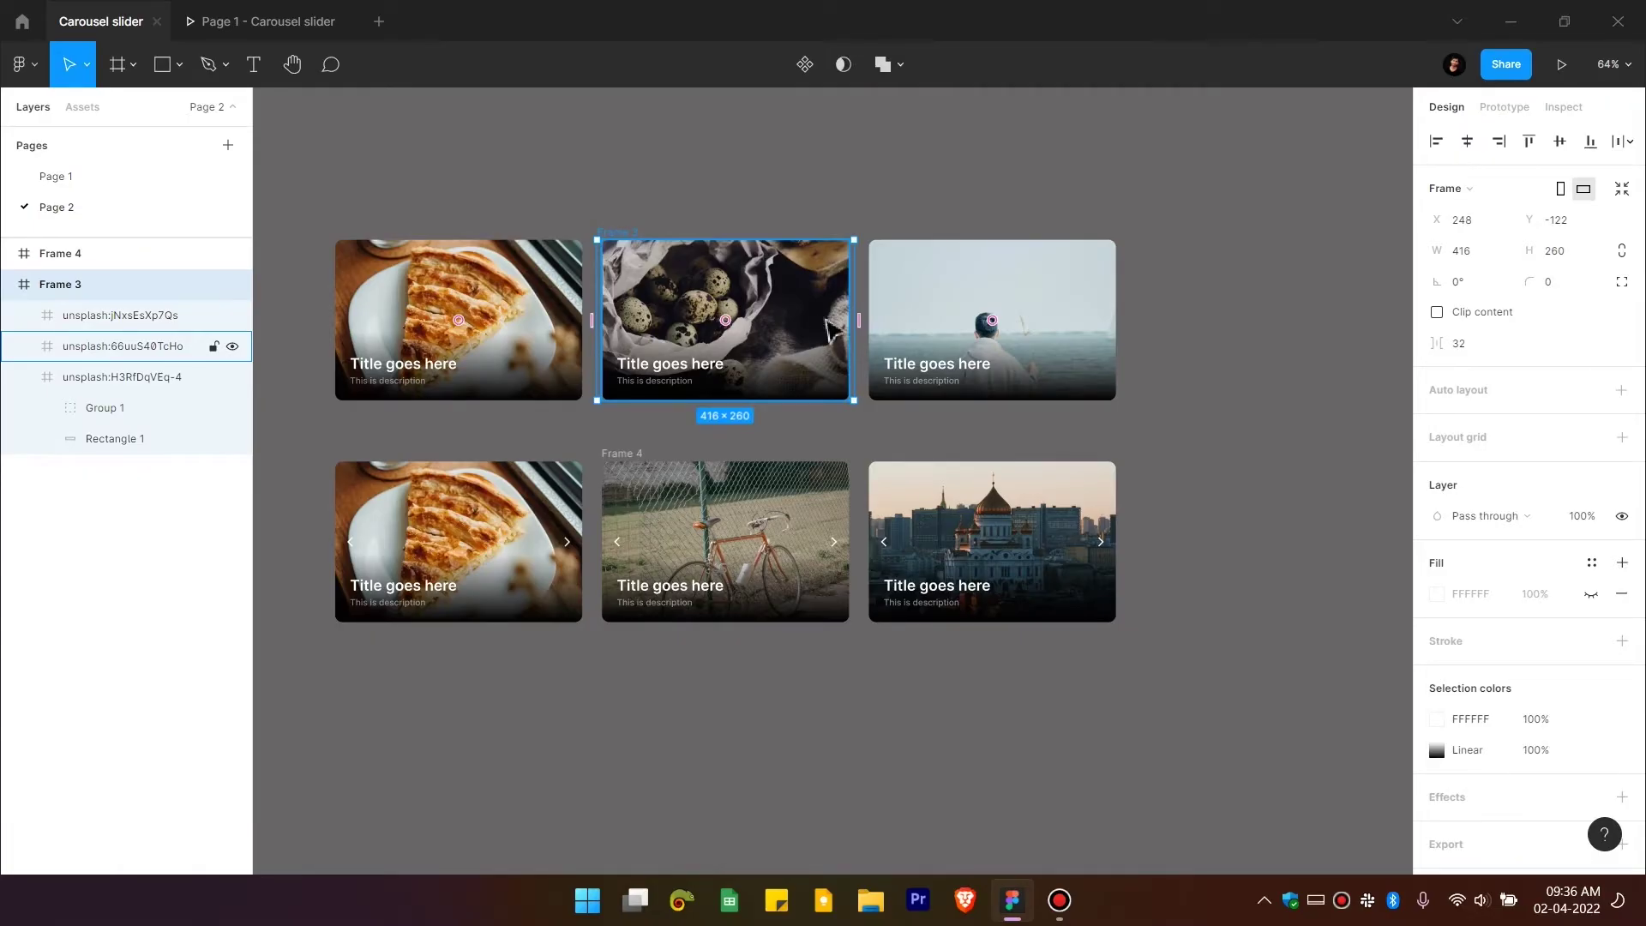
{"action": "left_click_drag", "start_coordinate": [852, 348], "coordinate": [847, 348]}
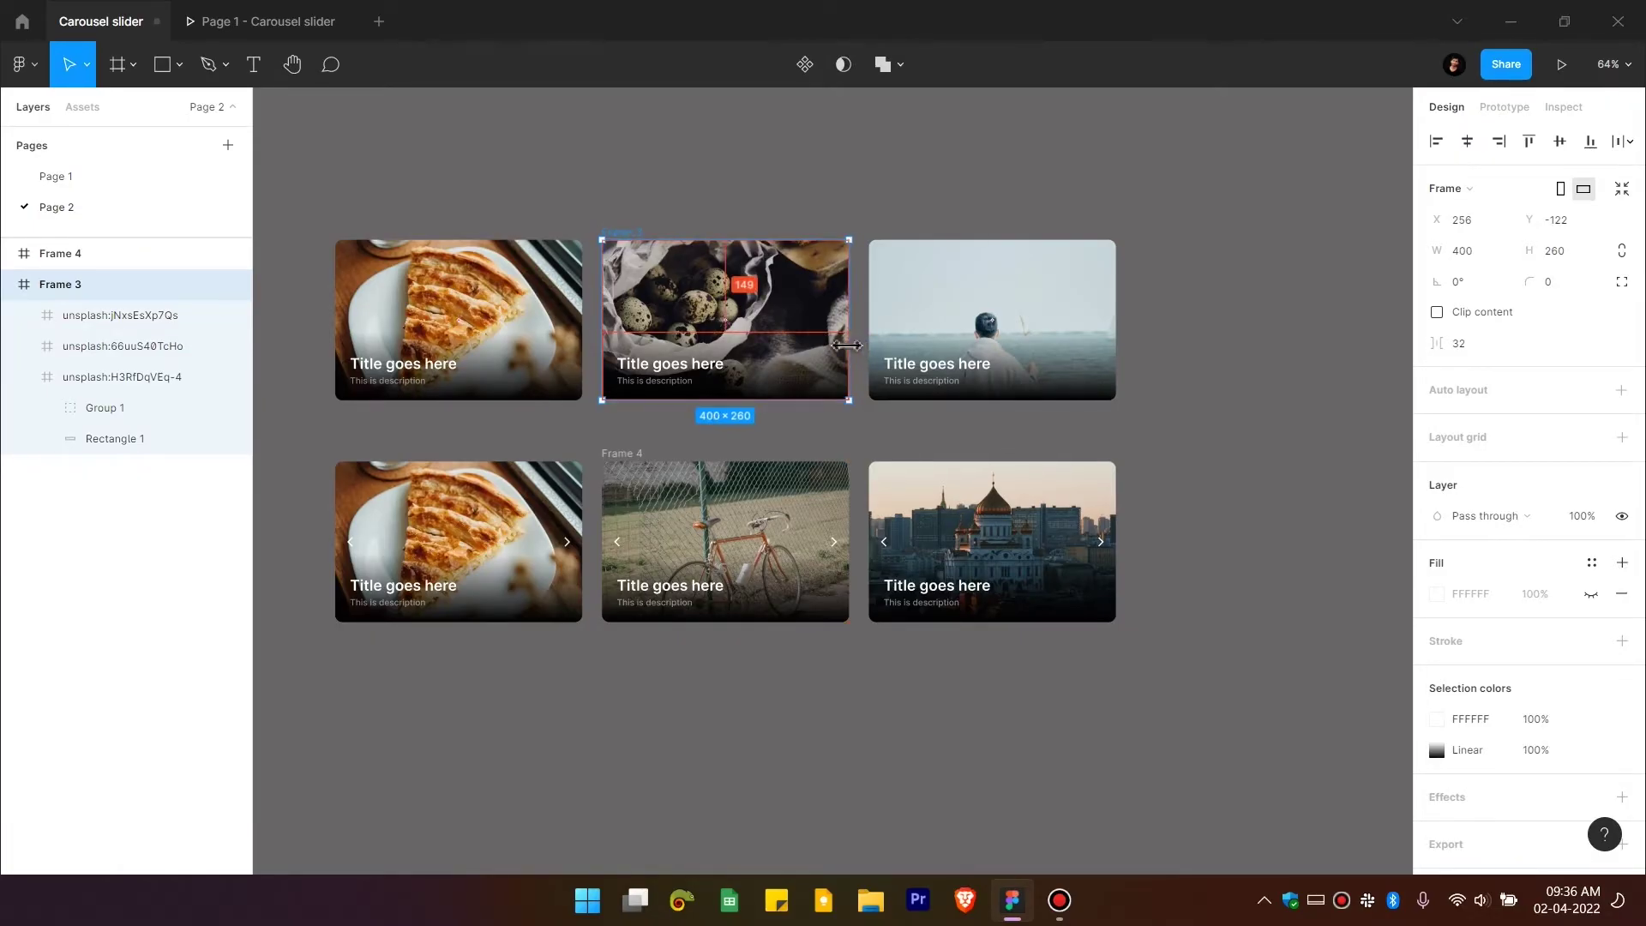
{"action": "left_click", "coordinate": [611, 210]}
{"action": "left_click", "coordinate": [620, 235]}
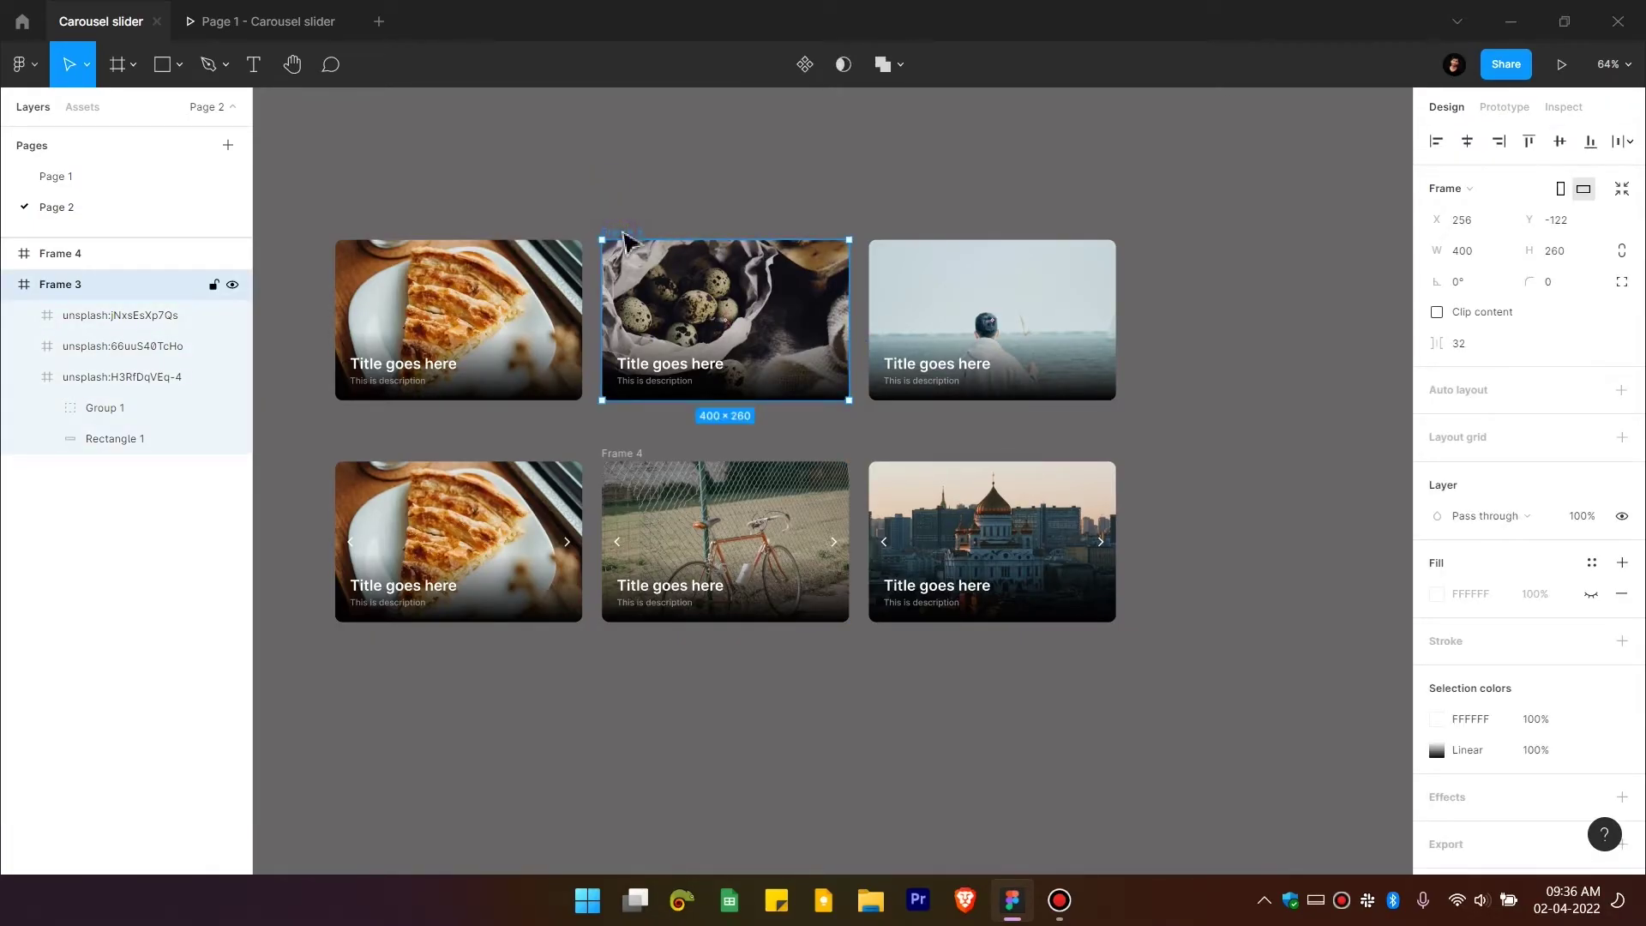
Step: Rename the top frame to 'auto slide' and select the bottom-row frame
{"action": "key", "text": "ctrl+r"}
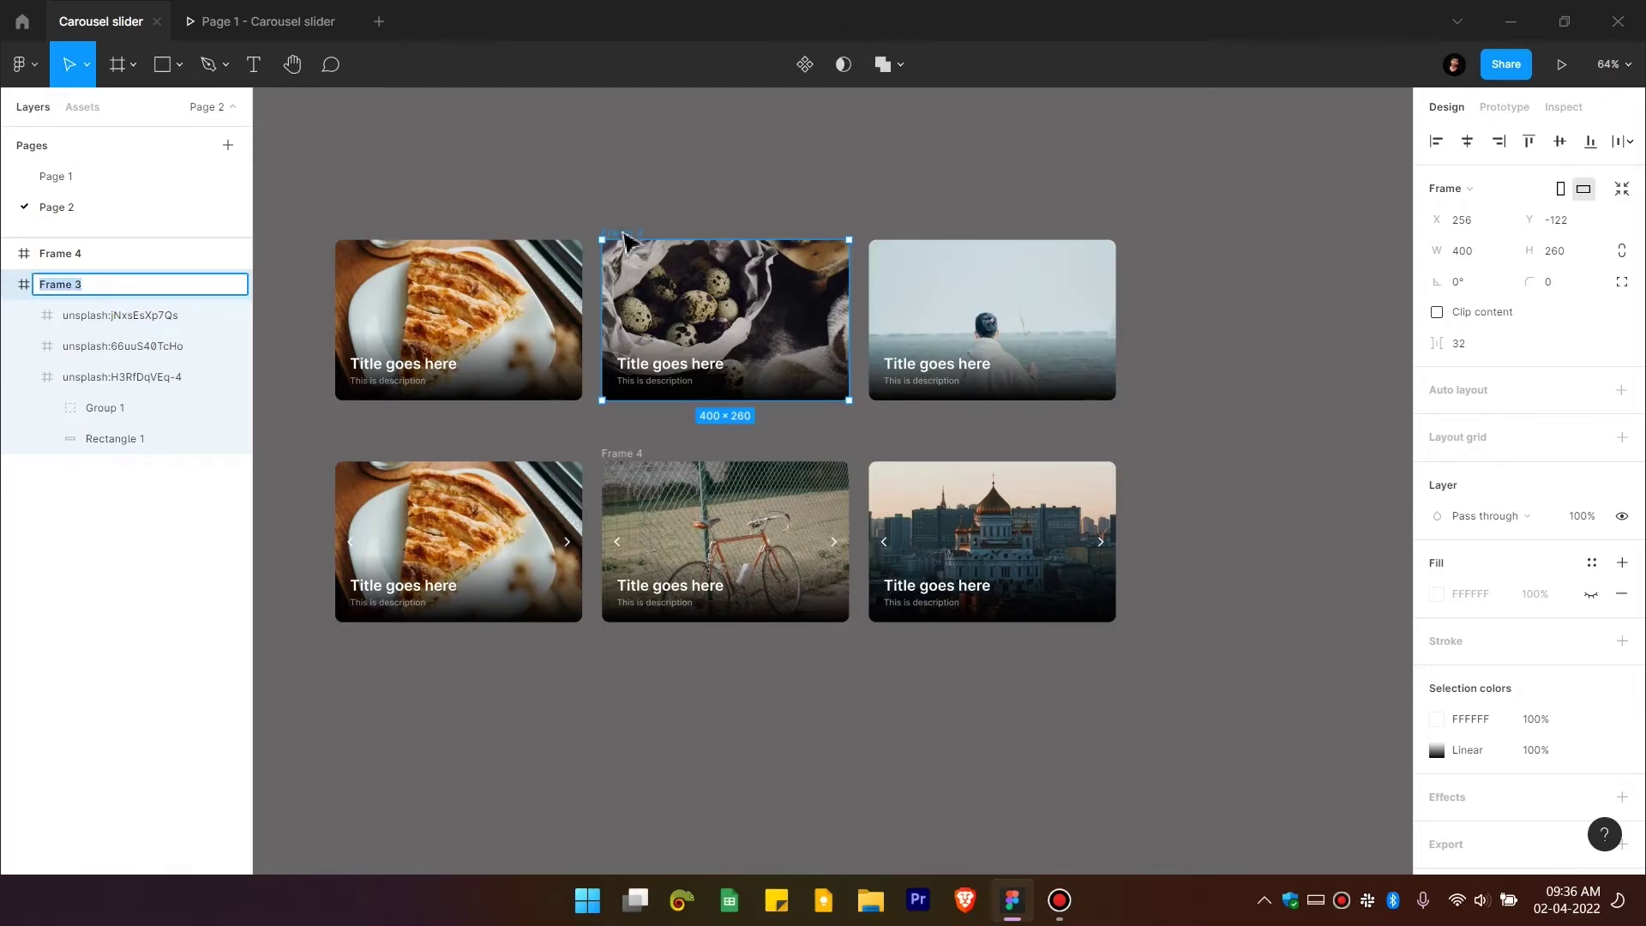
{"action": "type", "text": "auto slide"}
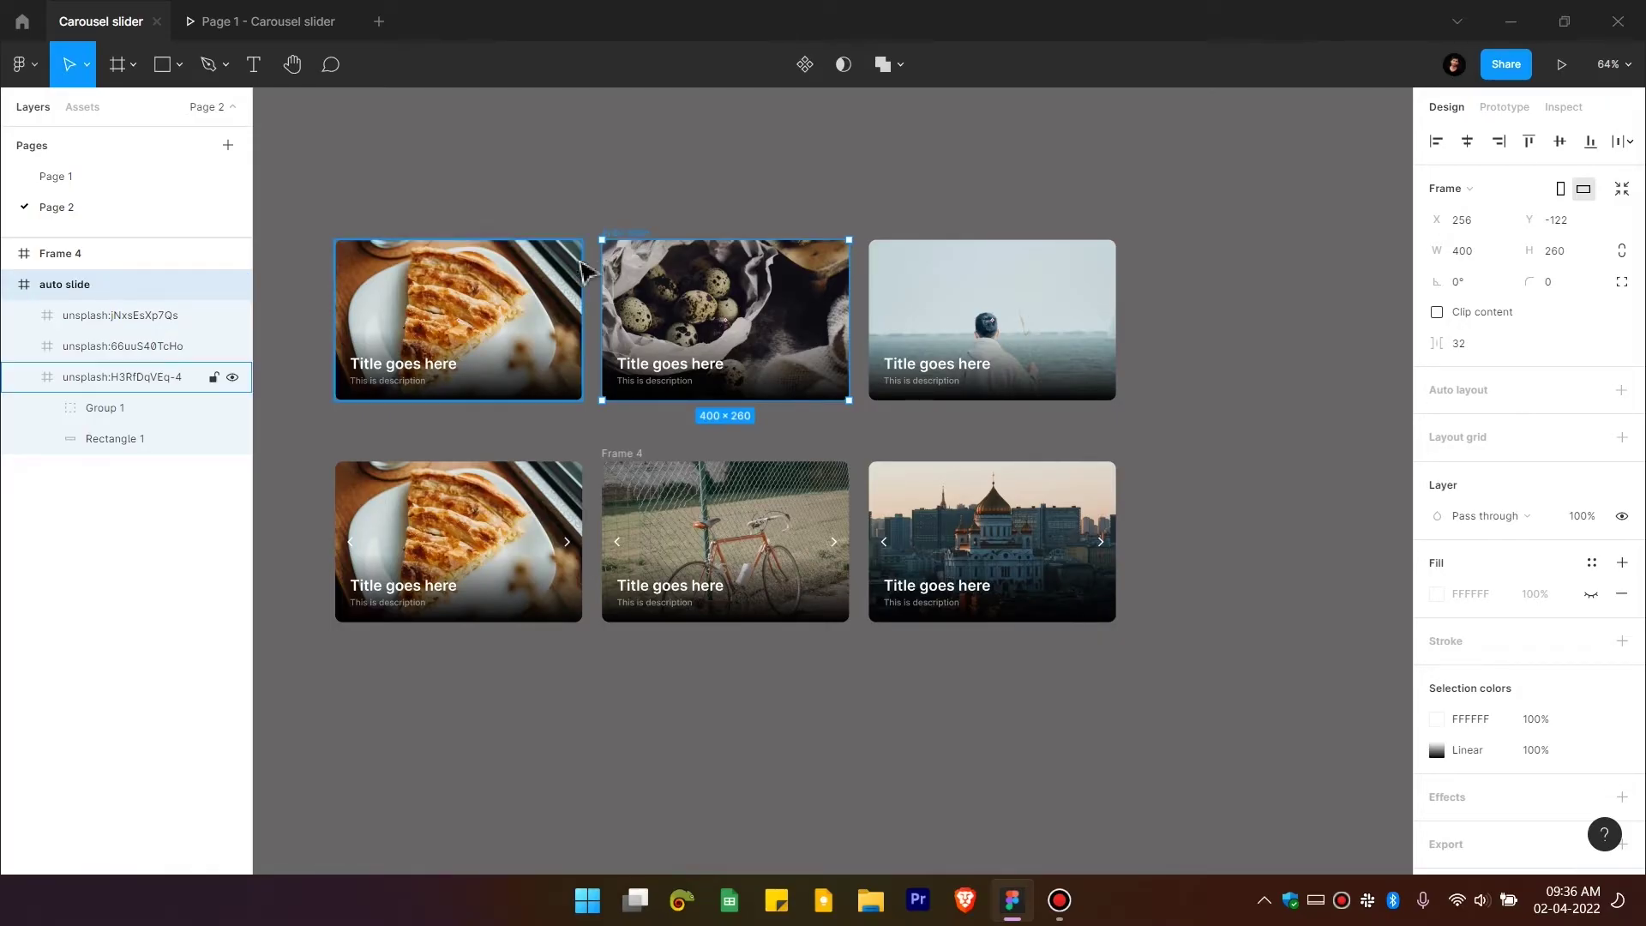
{"action": "left_click", "coordinate": [622, 453]}
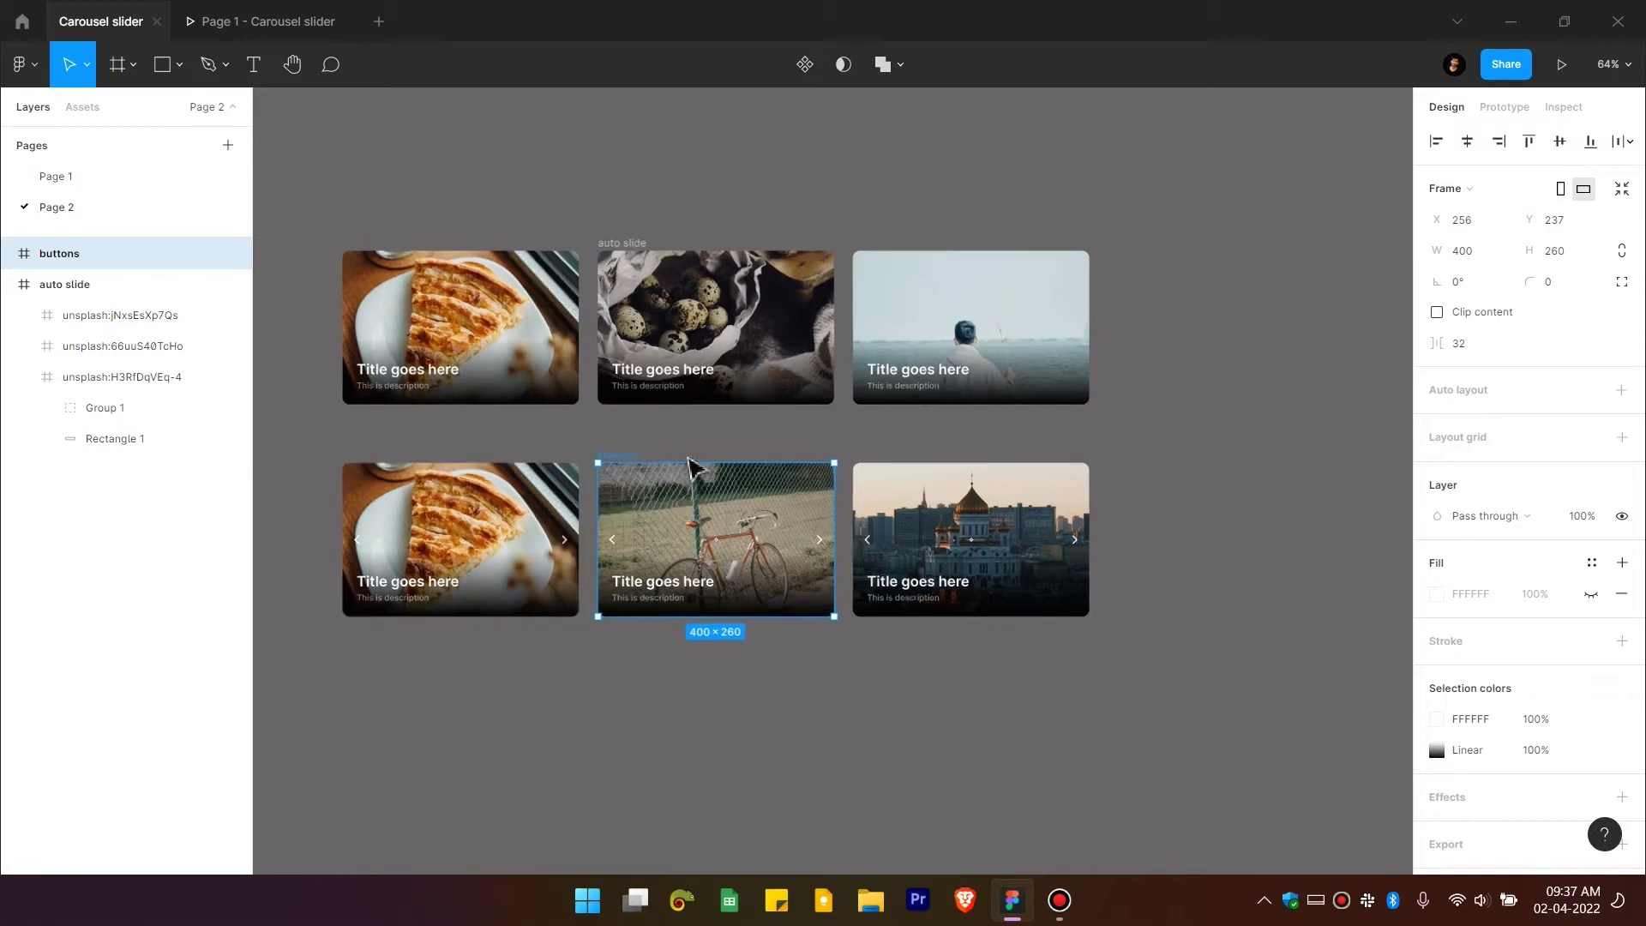
{"action": "key", "text": "minus"}
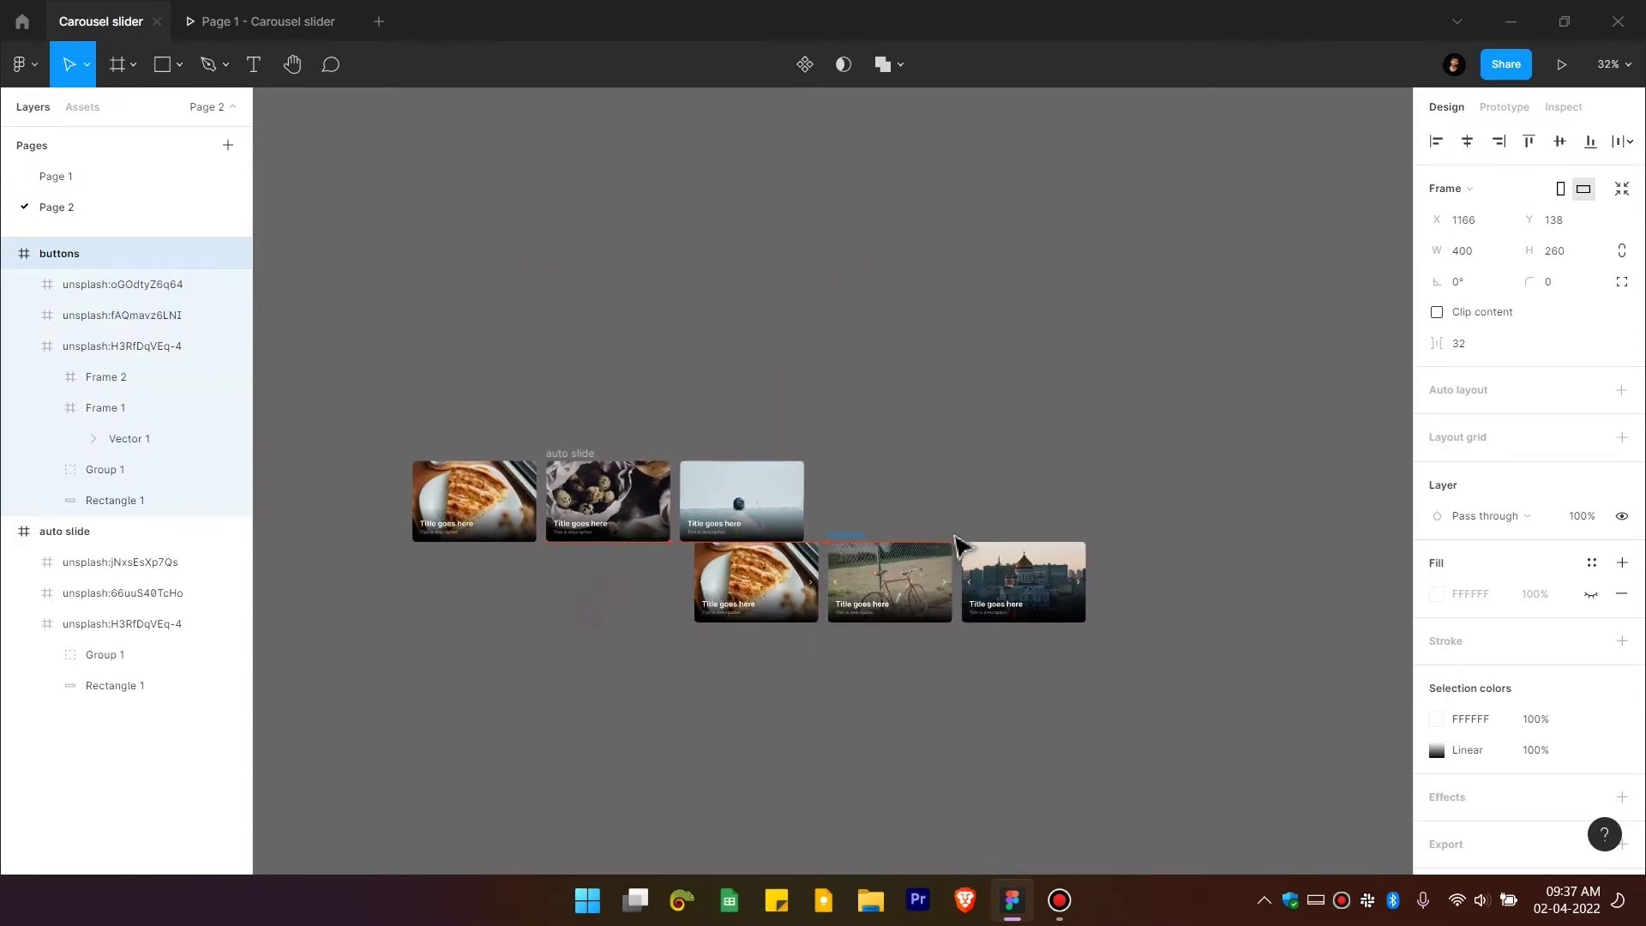
Step: Move the buttons frame beside the auto slide frame
{"action": "left_click_drag", "start_coordinate": [958, 542], "coordinate": [1172, 455]}
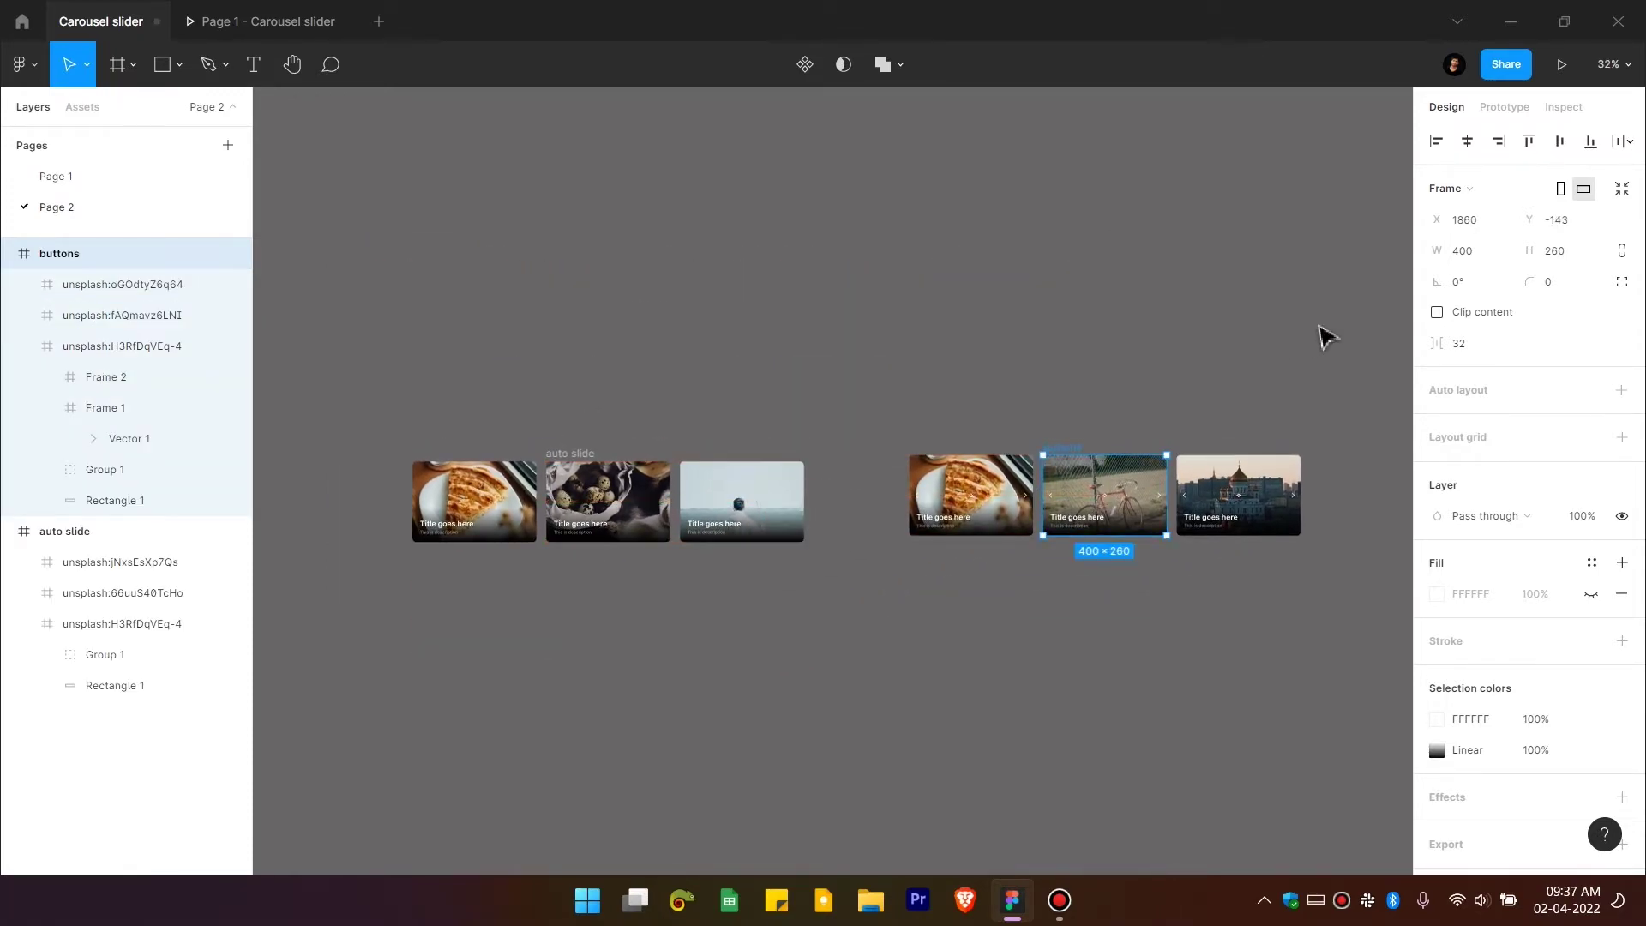
{"action": "left_click", "coordinate": [1437, 313]}
{"action": "left_click", "coordinate": [1436, 313]}
{"action": "left_click", "coordinate": [1004, 355]}
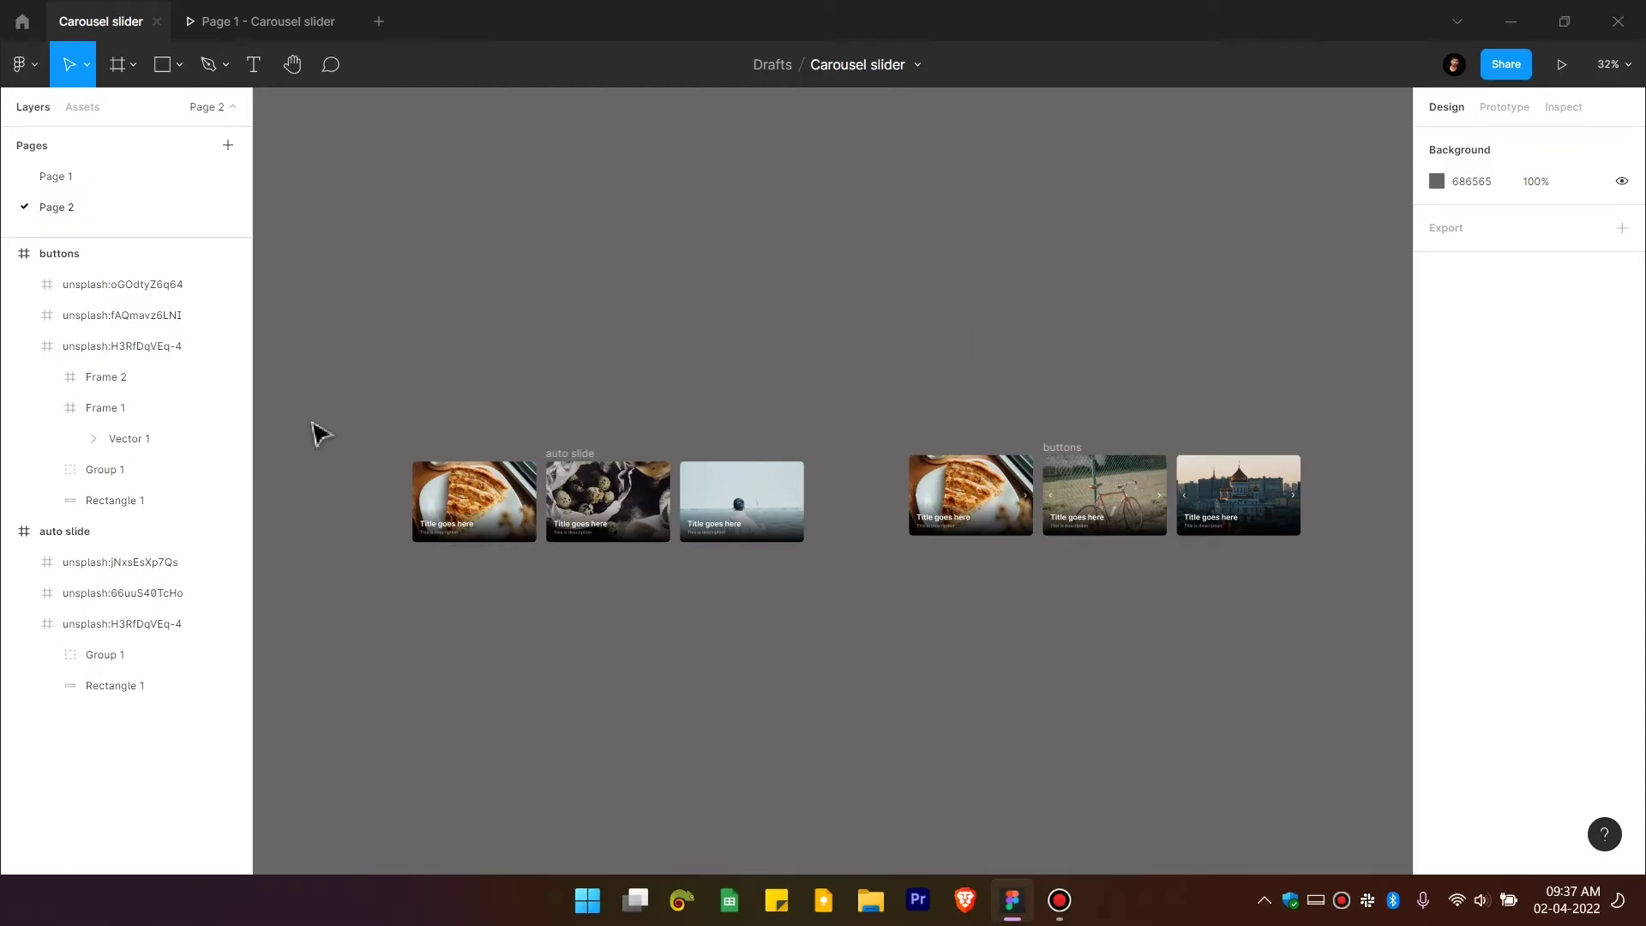
Step: Duplicate both frames twice with Ctrl+D to get three rows
{"action": "key", "text": "ctrl+a"}
{"action": "scroll", "coordinate": [1357, 710], "scroll_direction": "right", "scroll_amount": 2}
{"action": "scroll", "coordinate": [1279, 659], "scroll_direction": "left", "scroll_amount": 2}
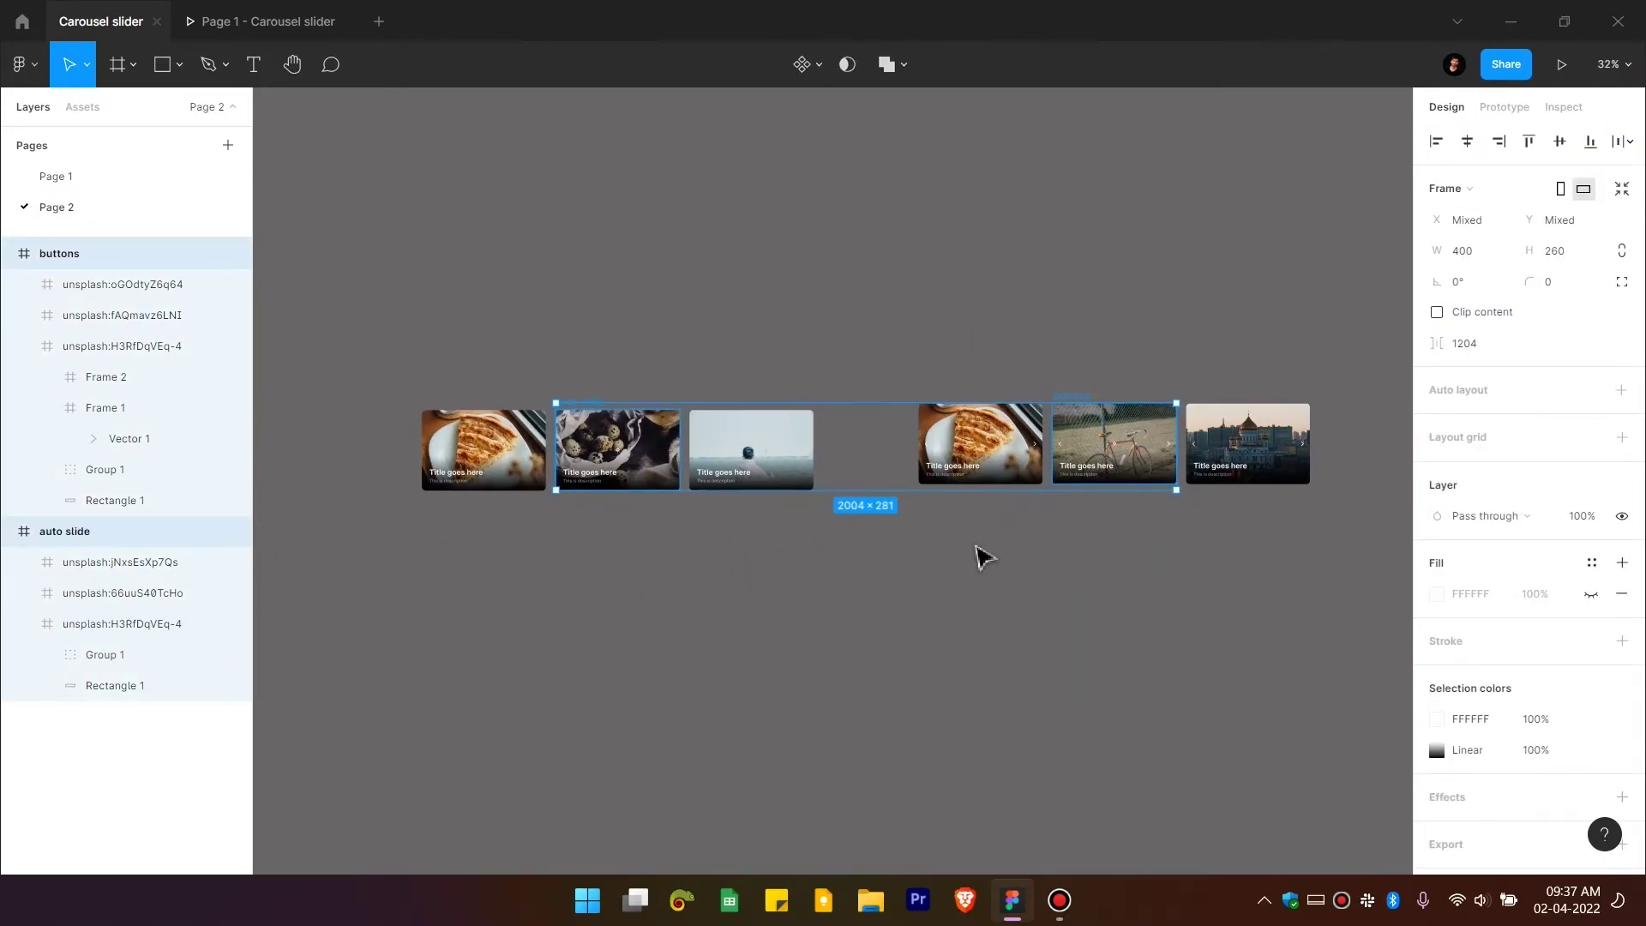
{"action": "key", "text": "ctrl+d"}
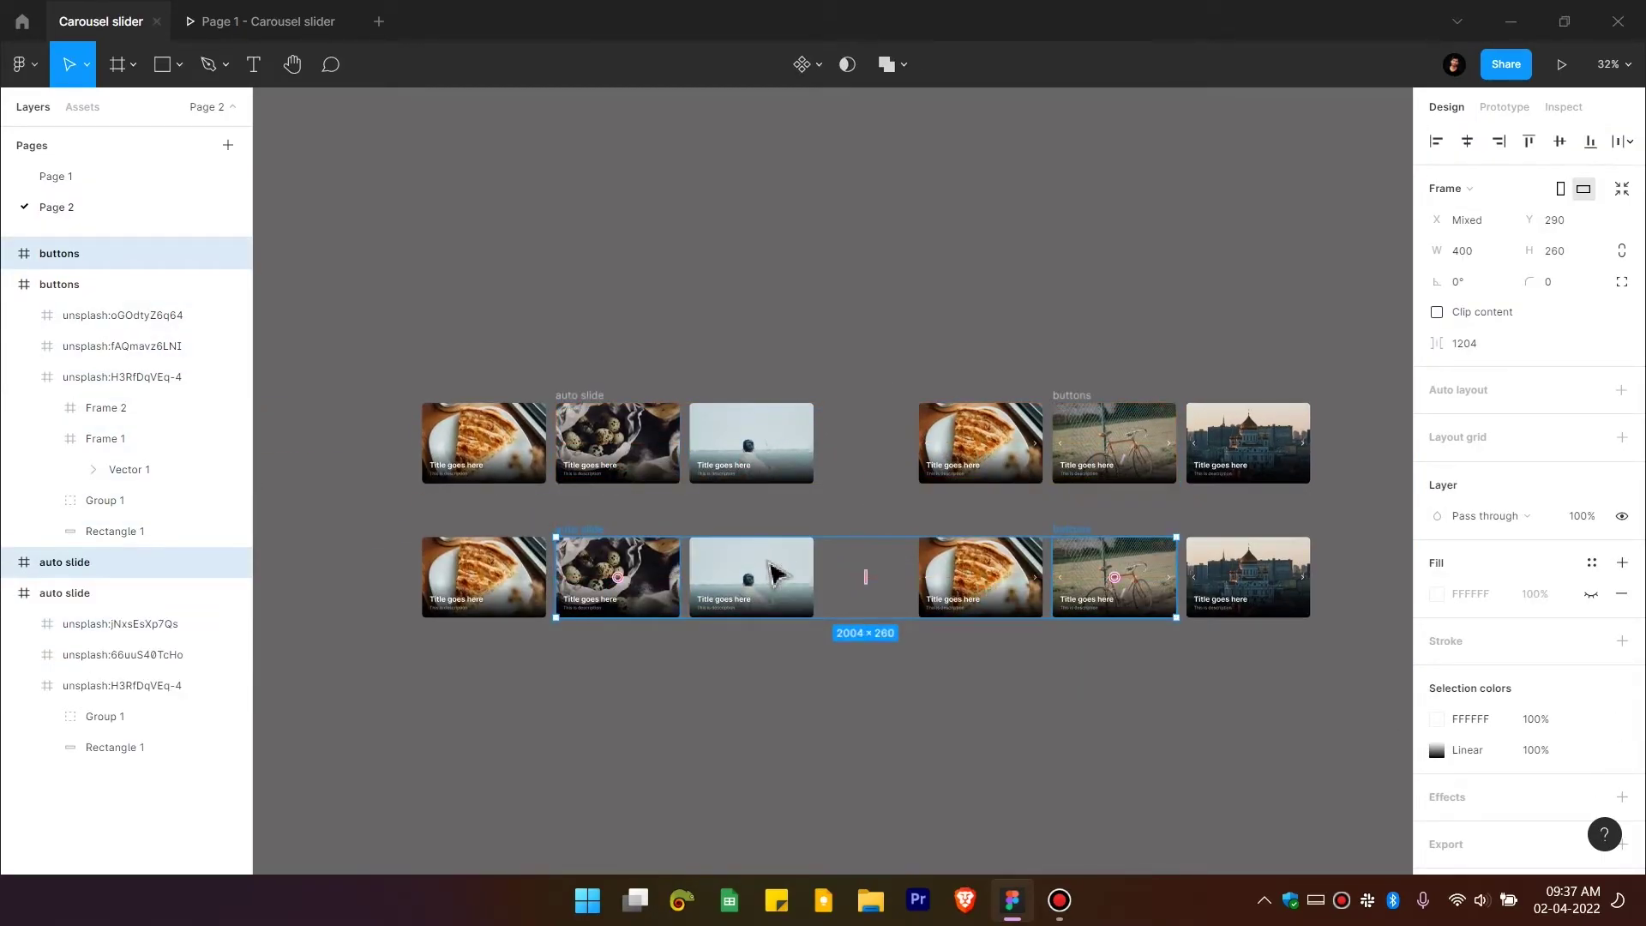
{"action": "key", "text": "ctrl+d"}
{"action": "left_click", "coordinate": [696, 518]}
{"action": "scroll", "coordinate": [677, 403], "scroll_direction": "down", "scroll_amount": 1}
{"action": "scroll", "coordinate": [677, 403], "scroll_direction": "left", "scroll_amount": 1}
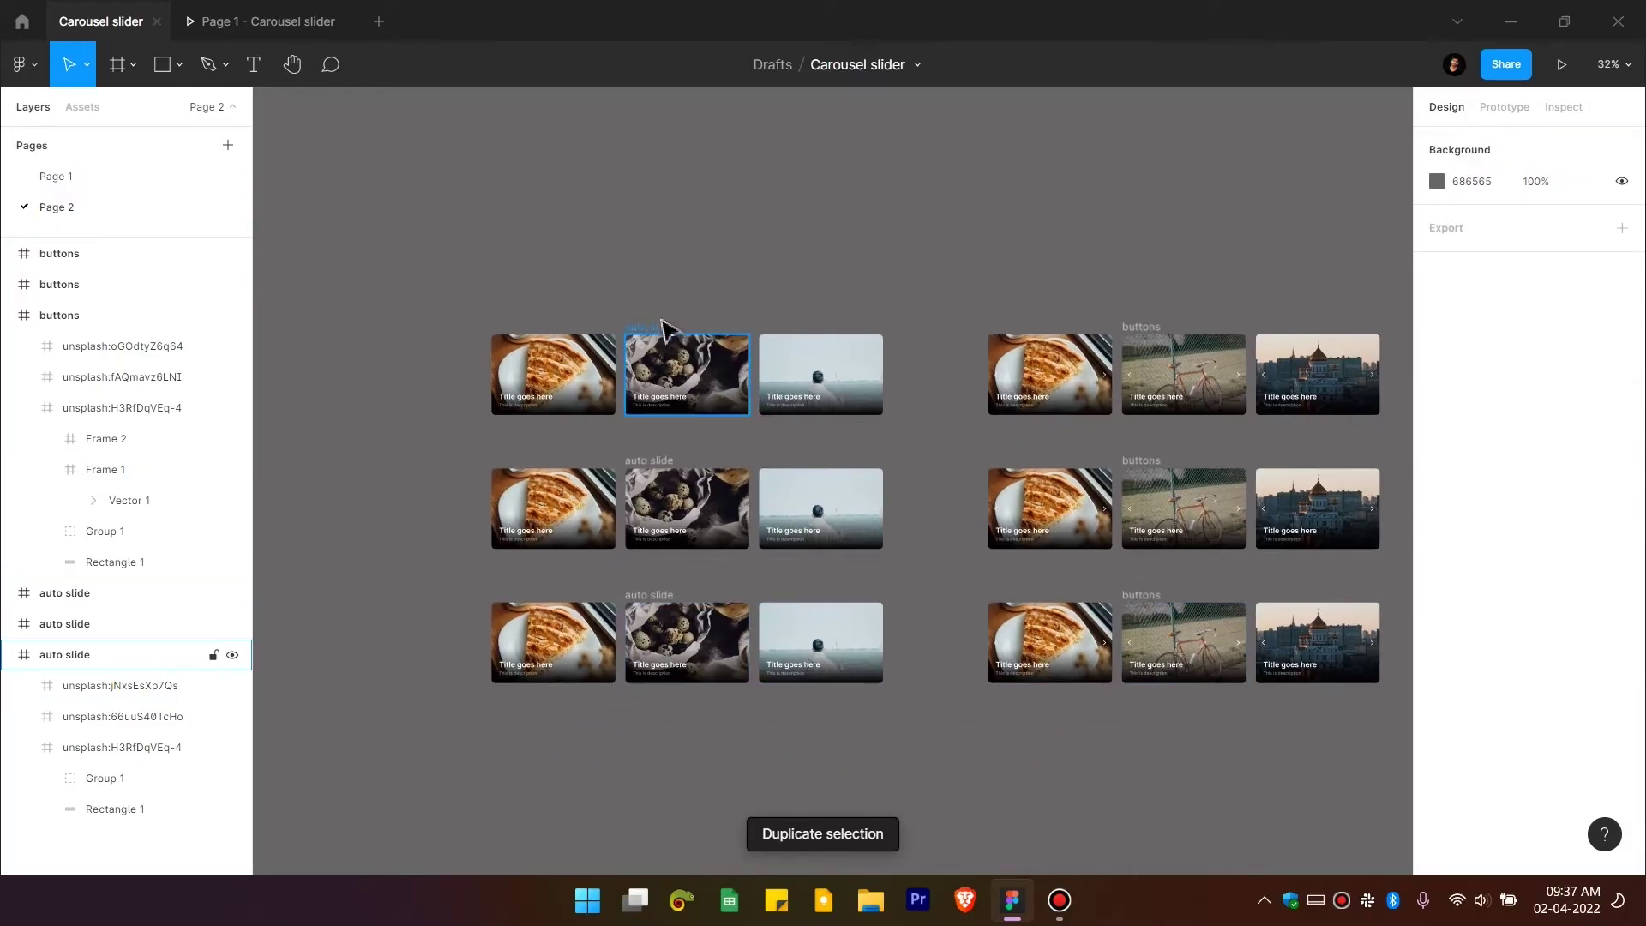
{"action": "left_click", "coordinate": [661, 330]}
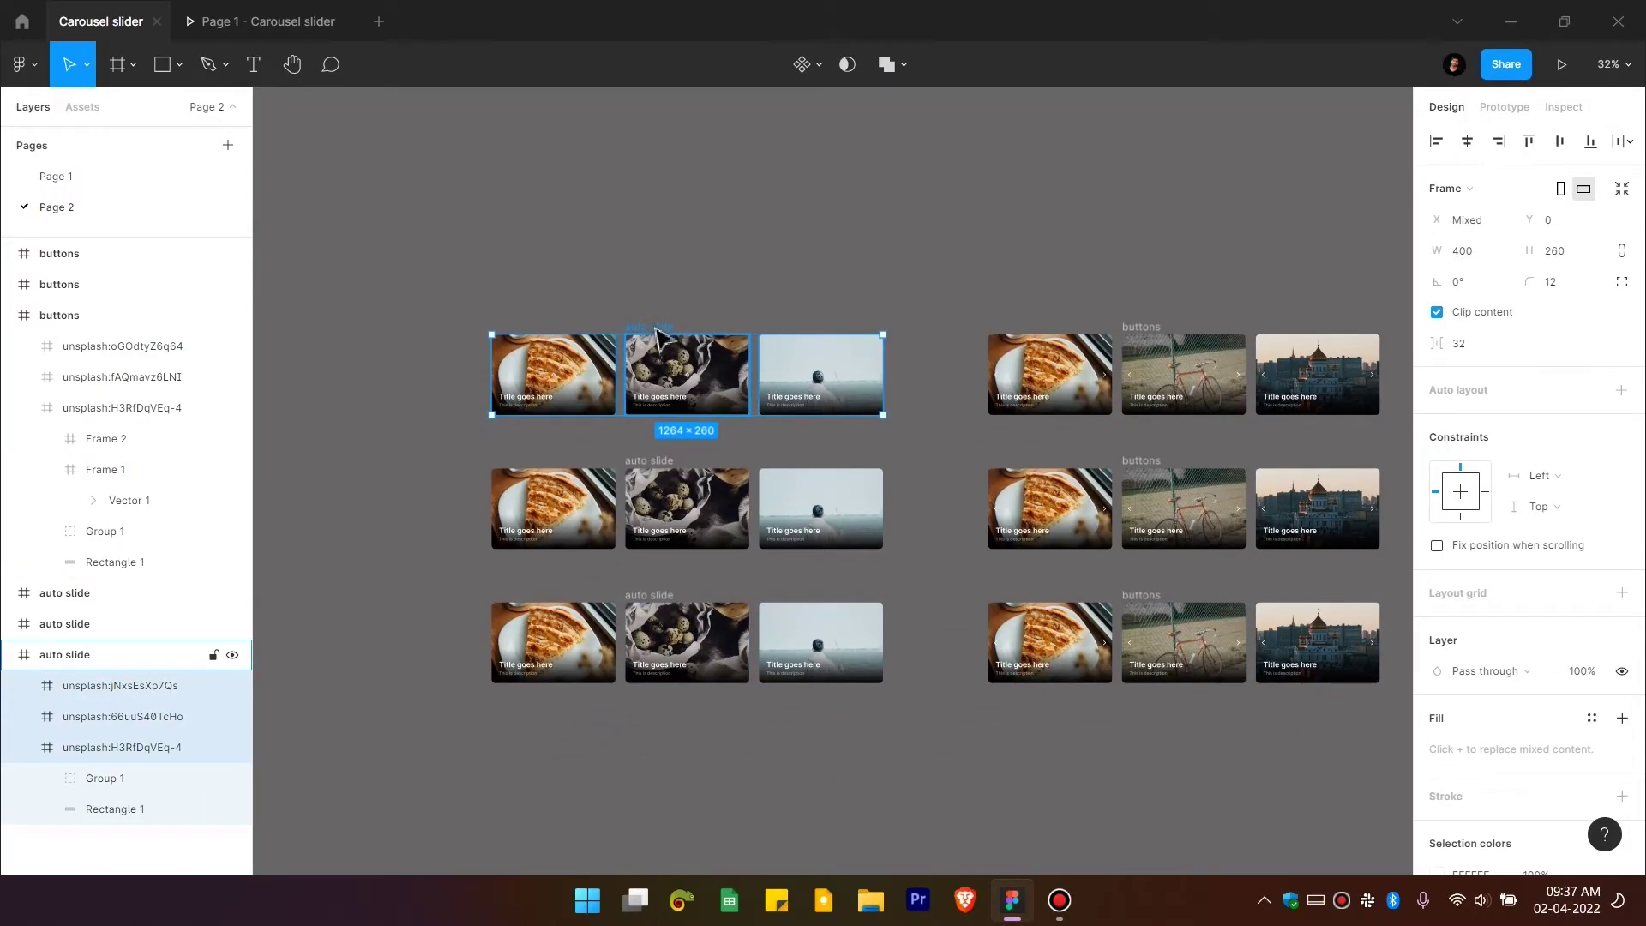
Step: Move the top auto slide frame to the right and adjust the zoom to view the frames
{"action": "scroll", "coordinate": [663, 393], "scroll_direction": "up", "scroll_amount": 3}
{"action": "left_click_drag", "start_coordinate": [526, 371], "coordinate": [742, 373]}
{"action": "scroll", "coordinate": [605, 304], "scroll_direction": "up", "scroll_amount": 5}
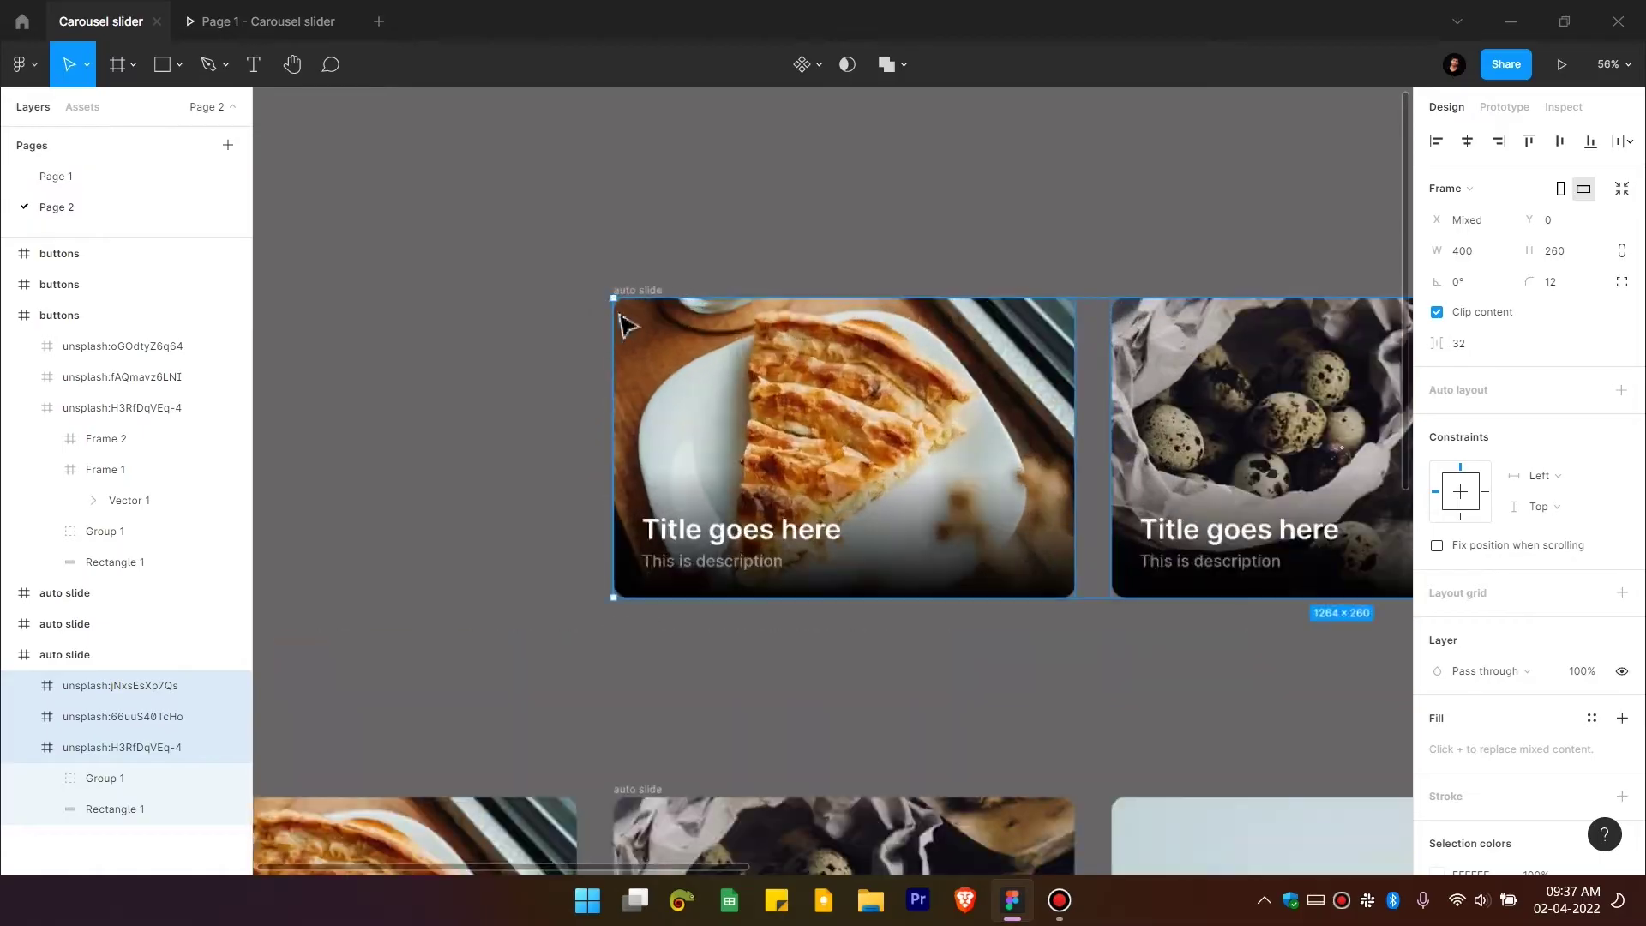
{"action": "left_click", "coordinate": [790, 228]}
{"action": "left_click", "coordinate": [1611, 64]}
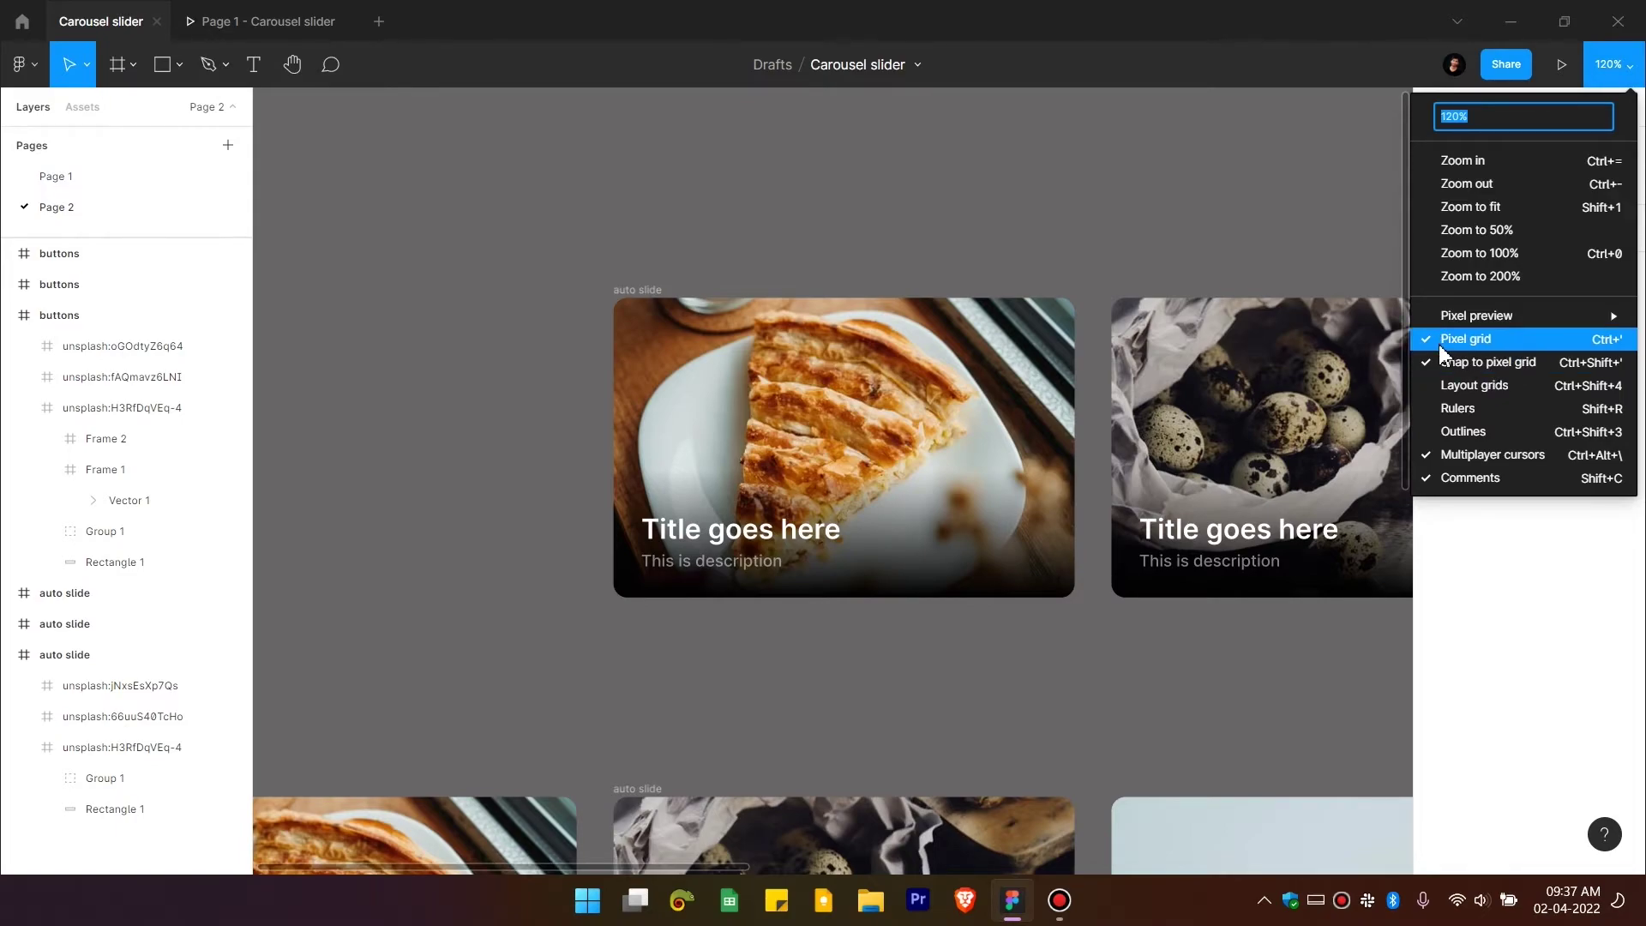
{"action": "scroll", "coordinate": [609, 327], "scroll_direction": "up", "scroll_amount": 15}
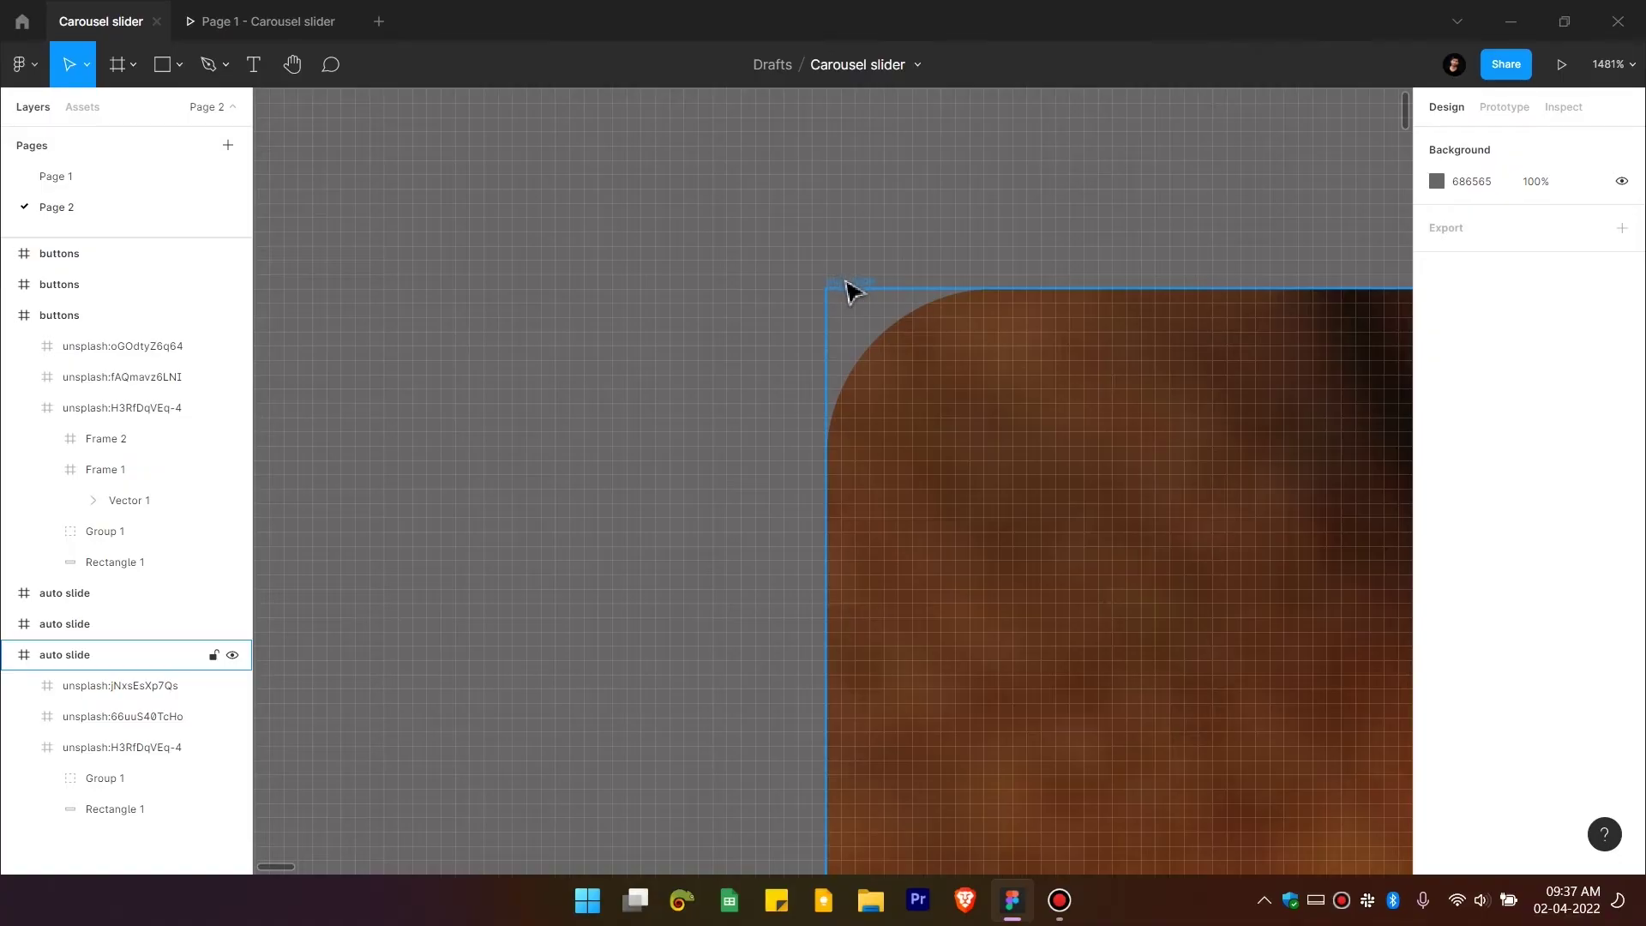
{"action": "left_click", "coordinate": [857, 291]}
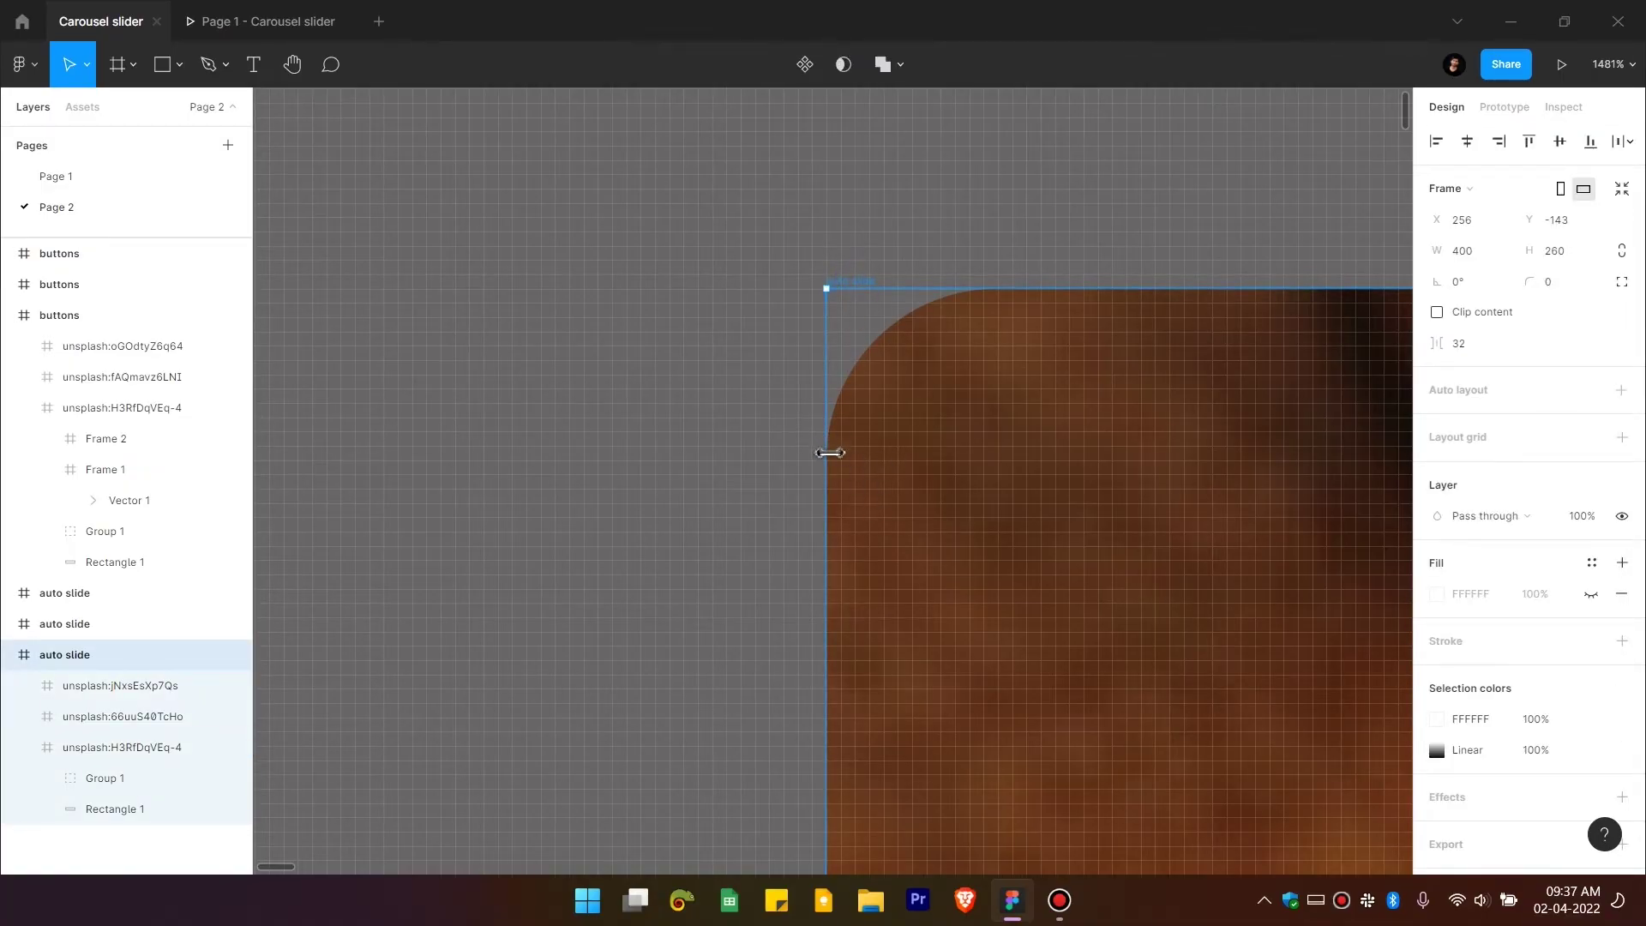
{"action": "scroll", "coordinate": [827, 428], "scroll_direction": "up", "scroll_amount": 5}
{"action": "scroll", "coordinate": [838, 421], "scroll_direction": "down", "scroll_amount": 20}
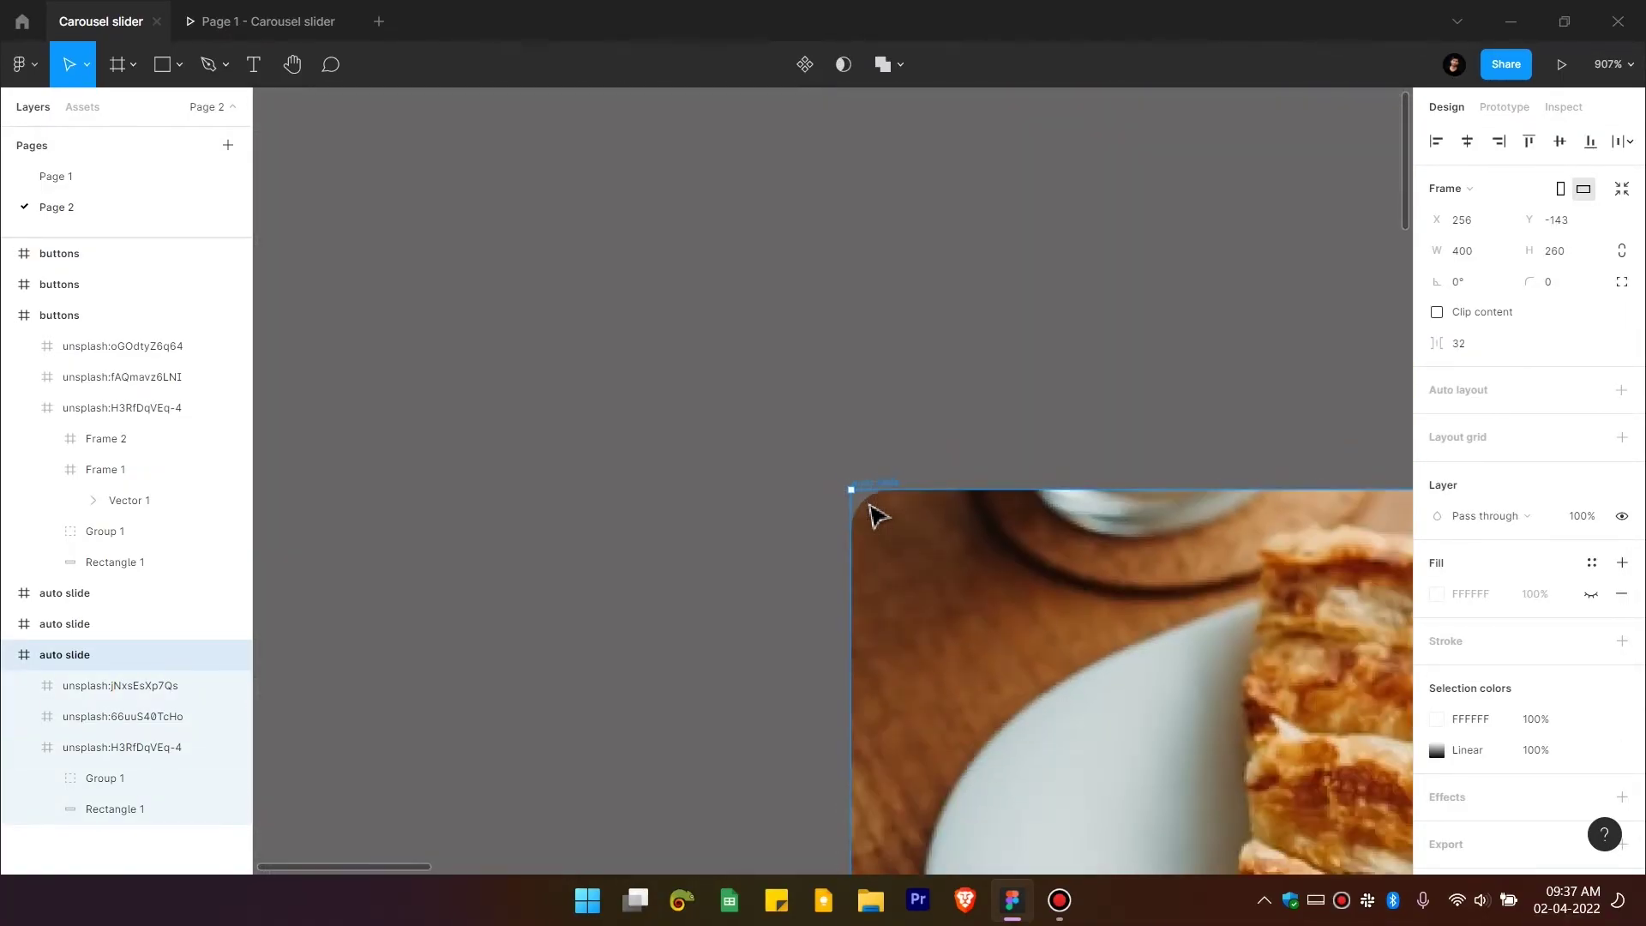
{"action": "scroll", "coordinate": [941, 521], "scroll_direction": "down", "scroll_amount": 3}
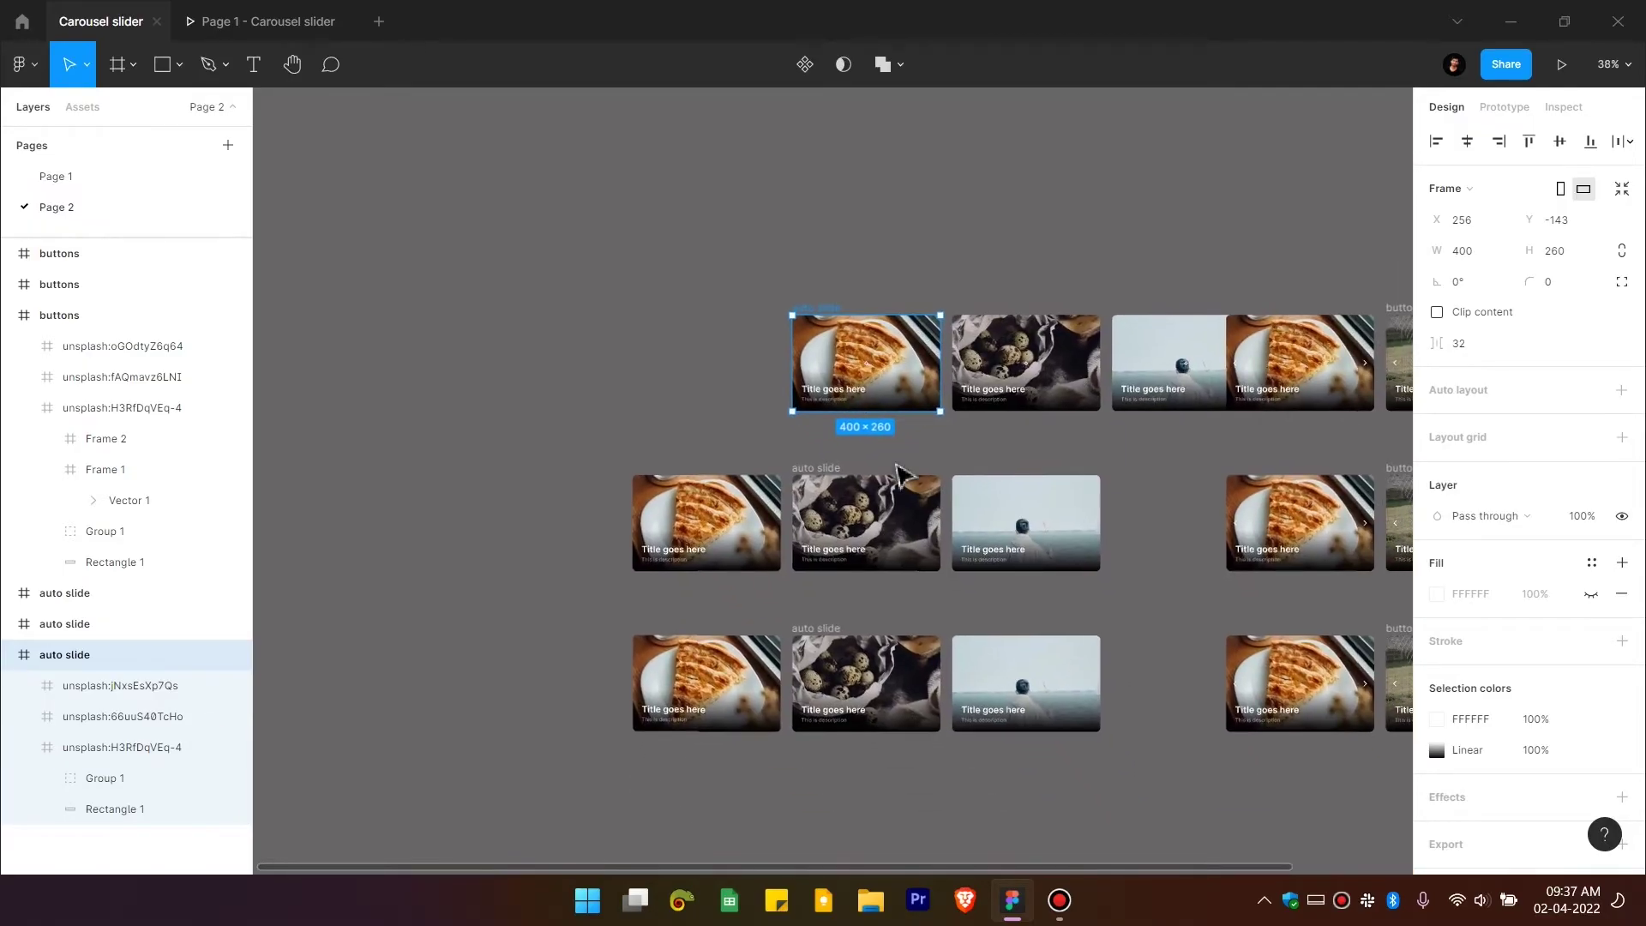
{"action": "scroll", "coordinate": [857, 497], "scroll_direction": "up", "scroll_amount": 2}
{"action": "scroll", "coordinate": [798, 470], "scroll_direction": "down", "scroll_amount": 4}
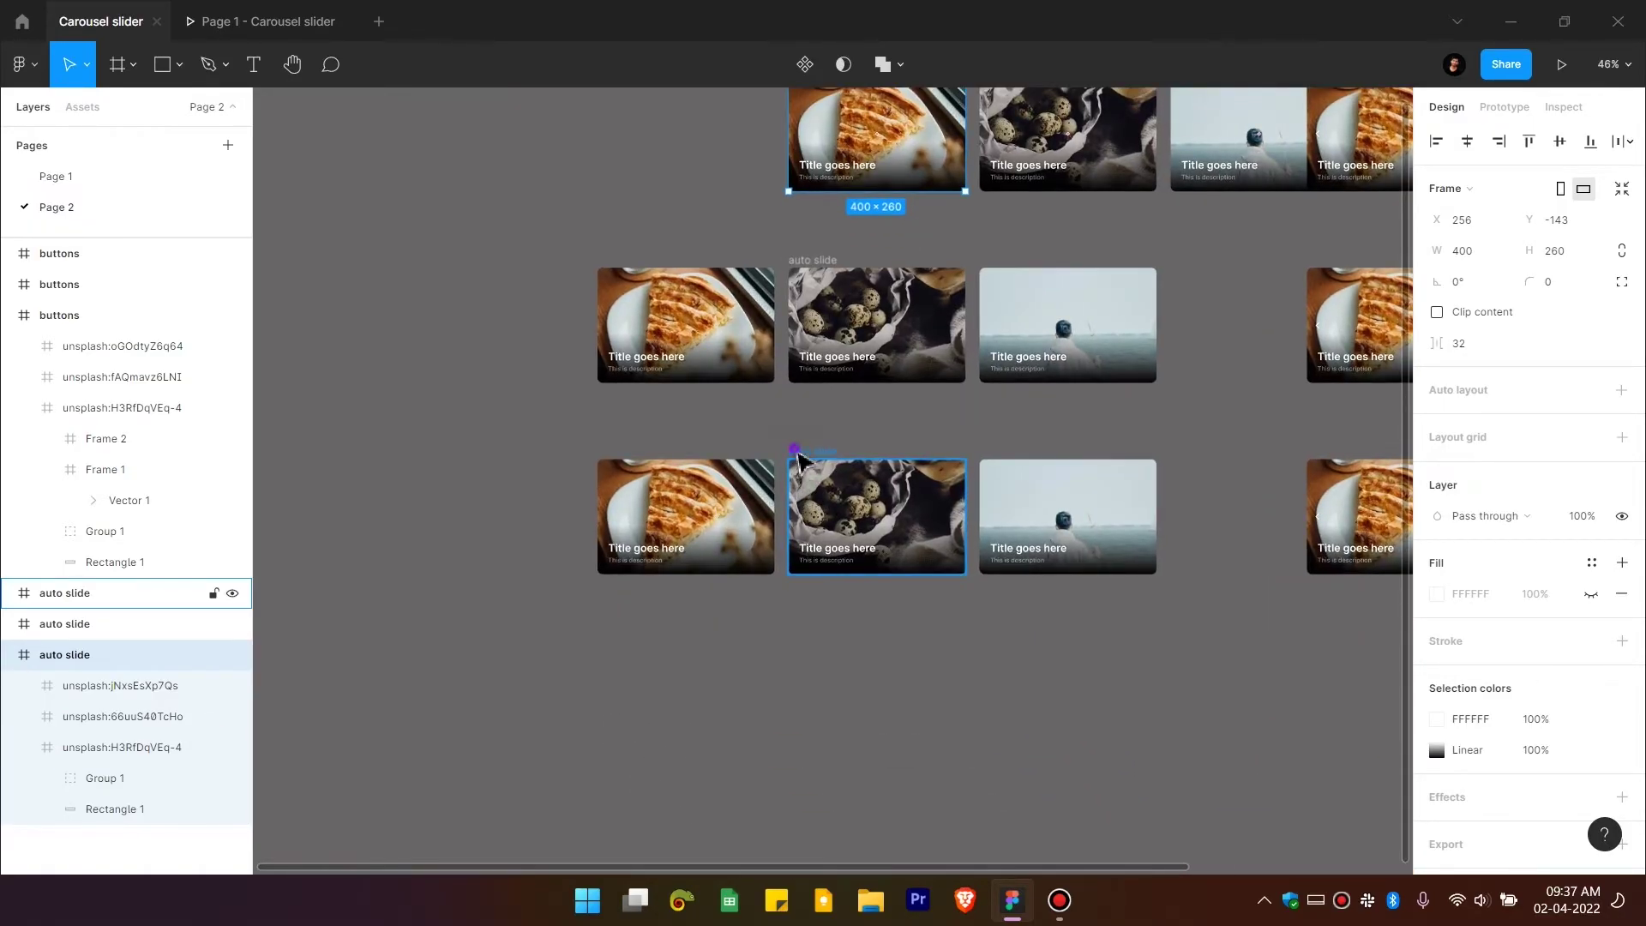
Step: Shift the bottom auto slide frame's three cards one card-width left
{"action": "left_click", "coordinate": [797, 460]}
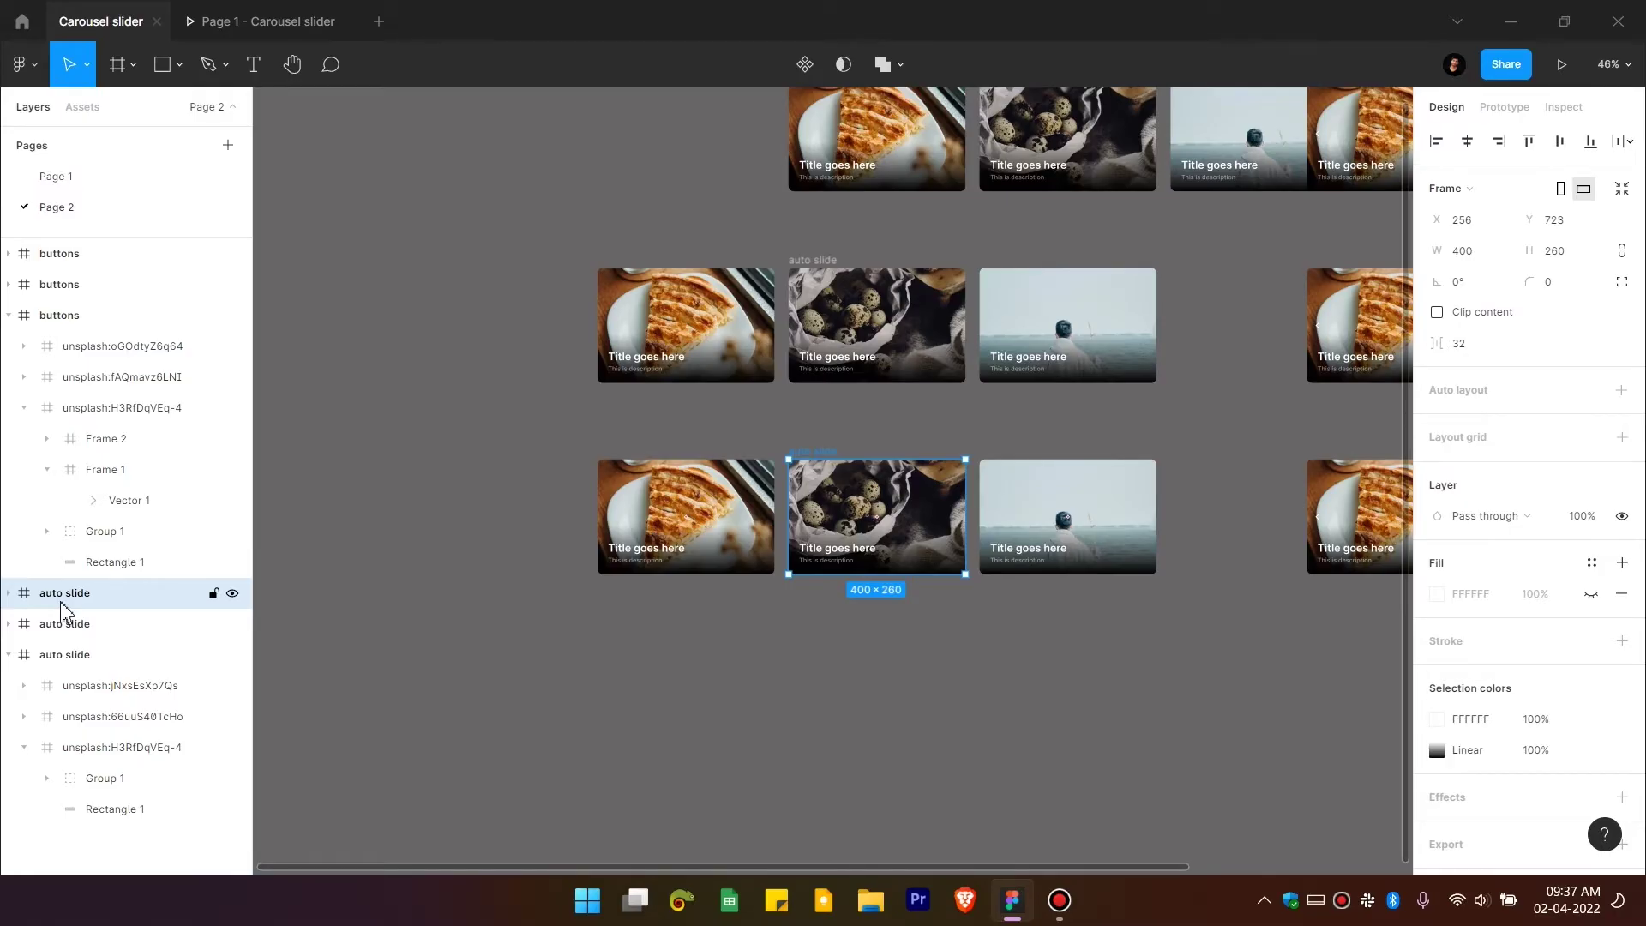
{"action": "key", "text": "Return"}
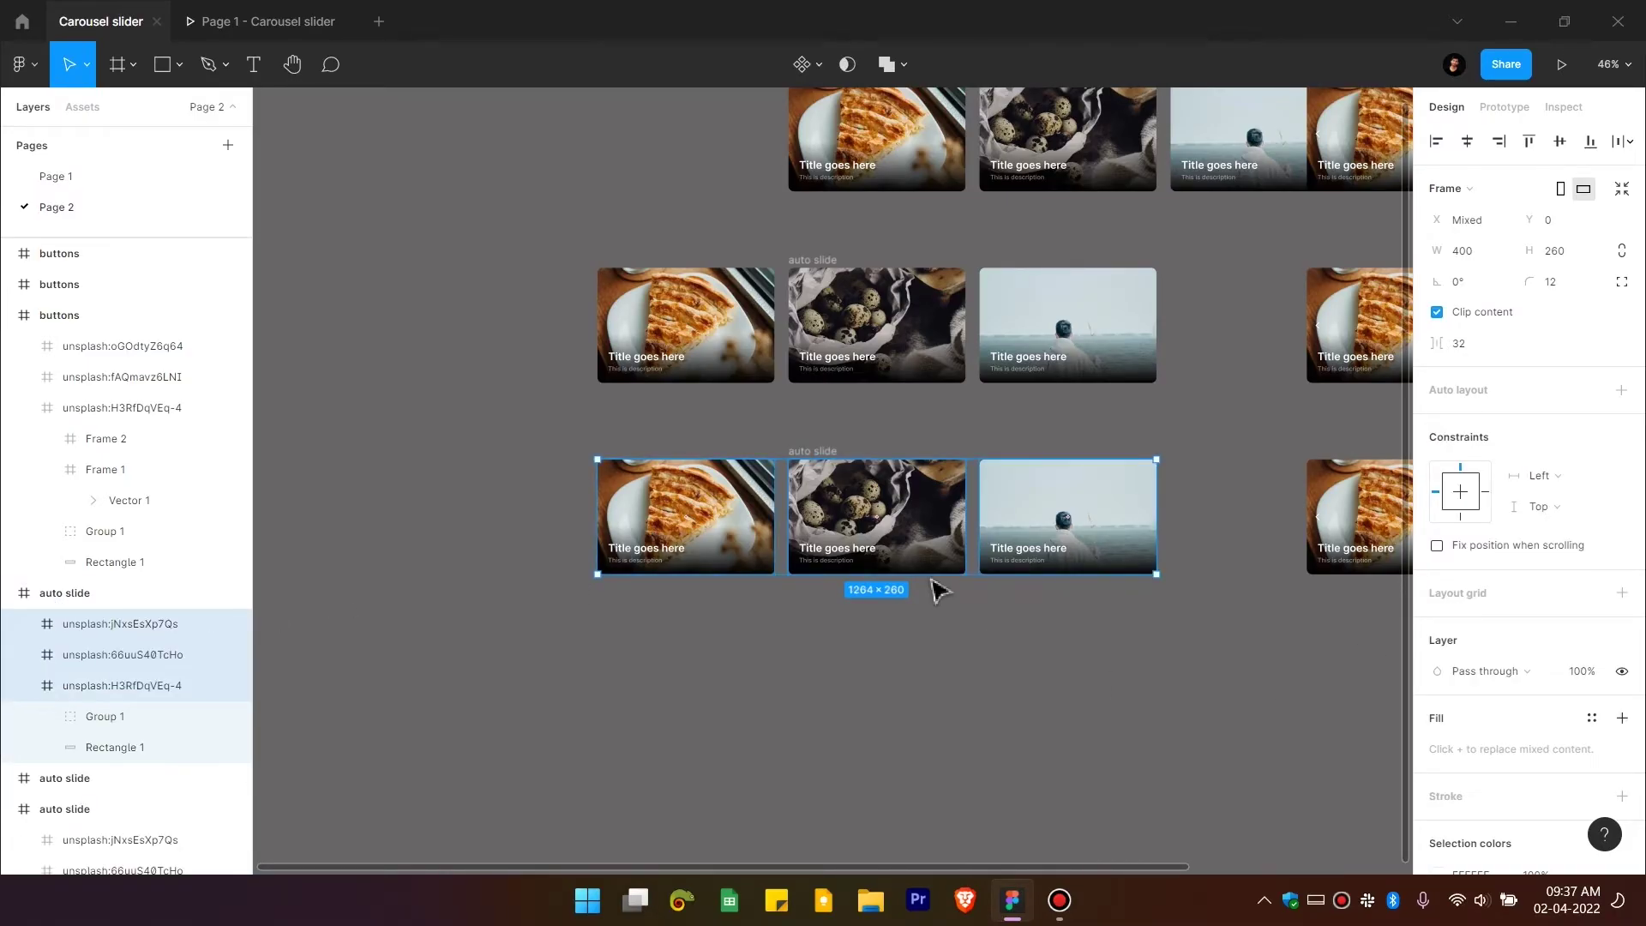
{"action": "left_click_drag", "start_coordinate": [1076, 514], "coordinate": [882, 485]}
{"action": "scroll", "coordinate": [1016, 497], "scroll_direction": "up", "scroll_amount": 2}
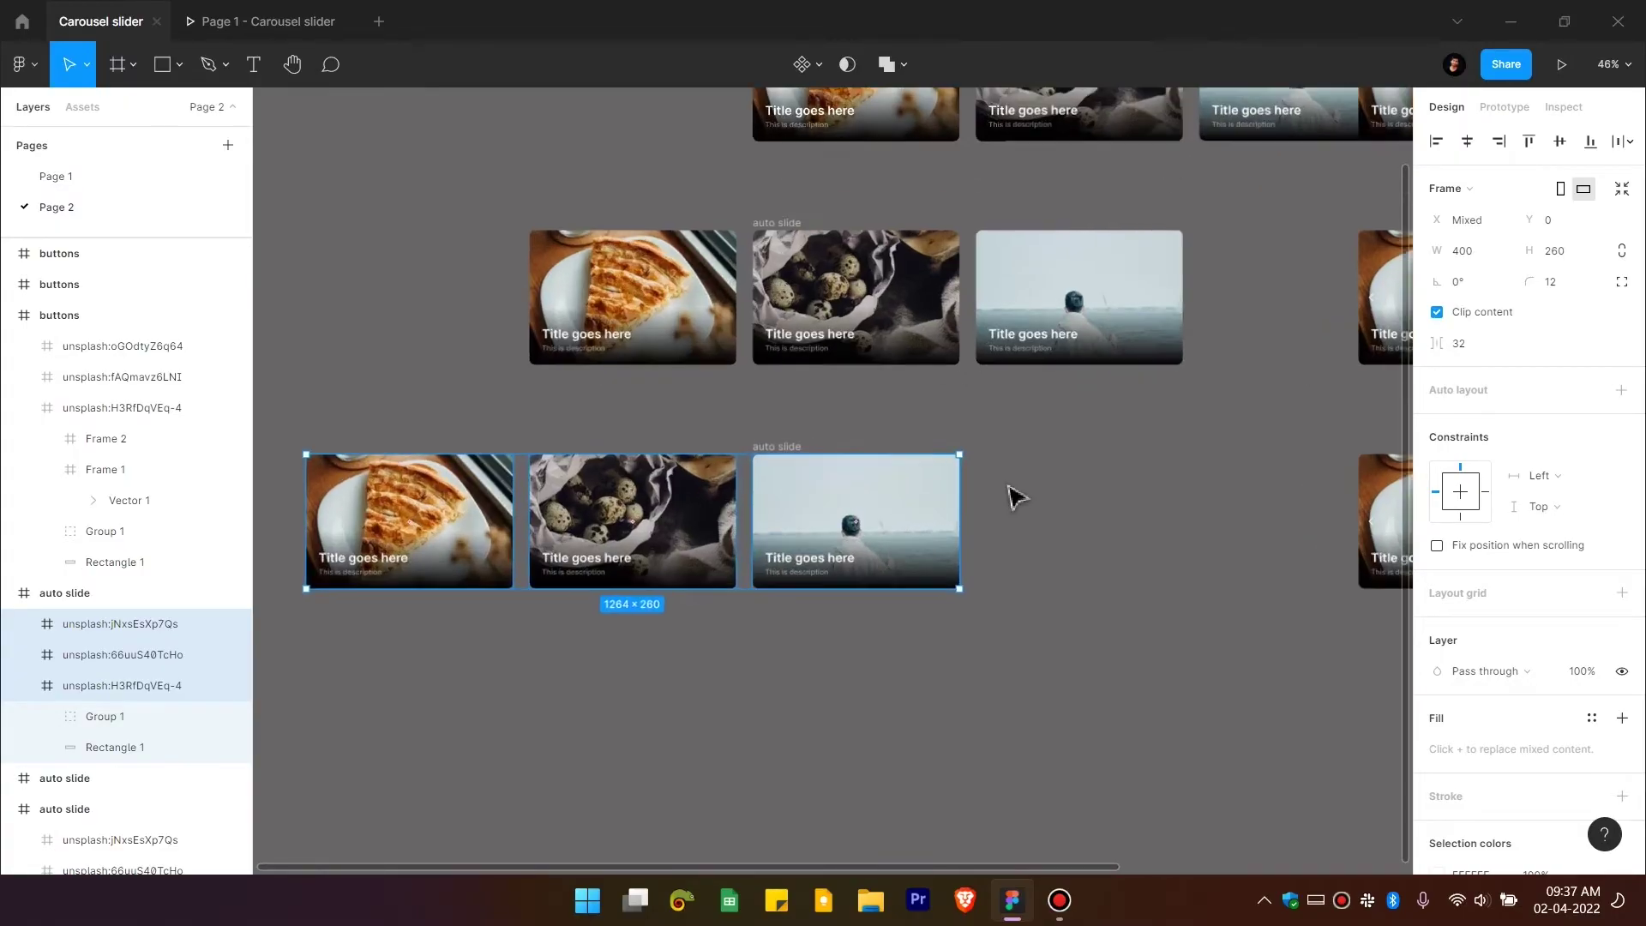
{"action": "scroll", "coordinate": [963, 460], "scroll_direction": "up", "scroll_amount": 3}
{"action": "key", "text": "Escape"}
{"action": "scroll", "coordinate": [966, 455], "scroll_direction": "up", "scroll_amount": 5}
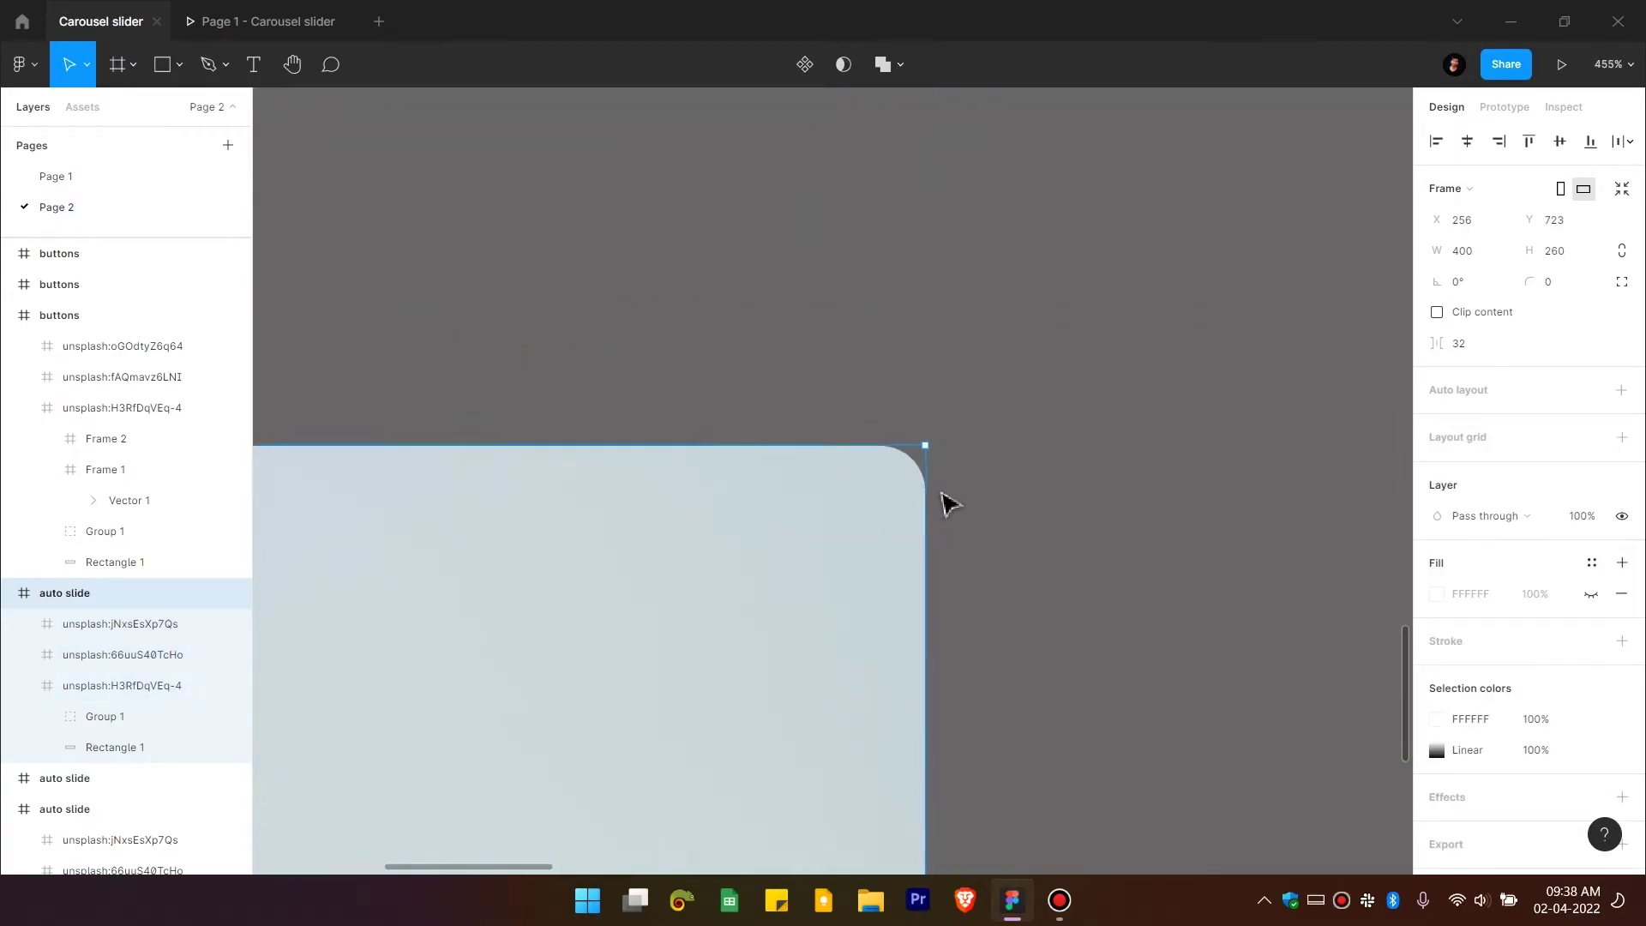
{"action": "scroll", "coordinate": [950, 504], "scroll_direction": "down", "scroll_amount": 10}
{"action": "scroll", "coordinate": [694, 556], "scroll_direction": "up", "scroll_amount": 2}
Step: Shift the bottom buttons row one card left and the top buttons row one card right
{"action": "left_click", "coordinate": [832, 587]}
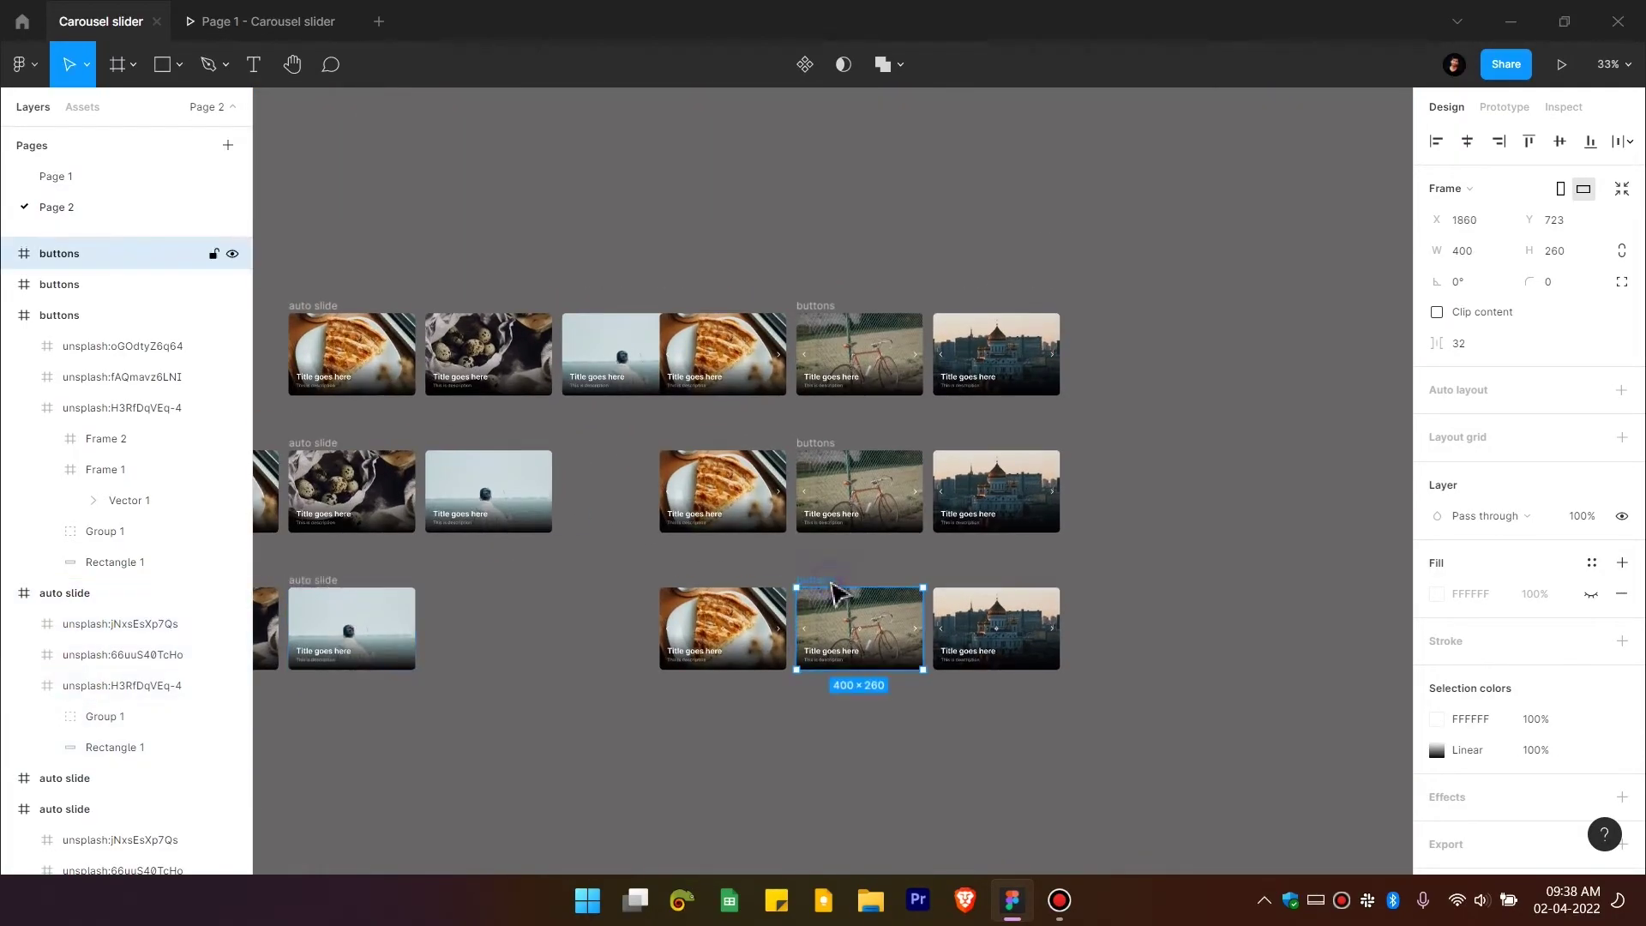
{"action": "left_click_drag", "start_coordinate": [832, 587], "coordinate": [700, 586]}
{"action": "left_click_drag", "start_coordinate": [857, 352], "coordinate": [990, 352]}
{"action": "scroll", "coordinate": [792, 192], "scroll_direction": "down", "scroll_amount": 1}
Step: Turn on Clip content for all three buttons frames and all three auto slide frames
{"action": "left_click_drag", "start_coordinate": [777, 258], "coordinate": [1151, 752]}
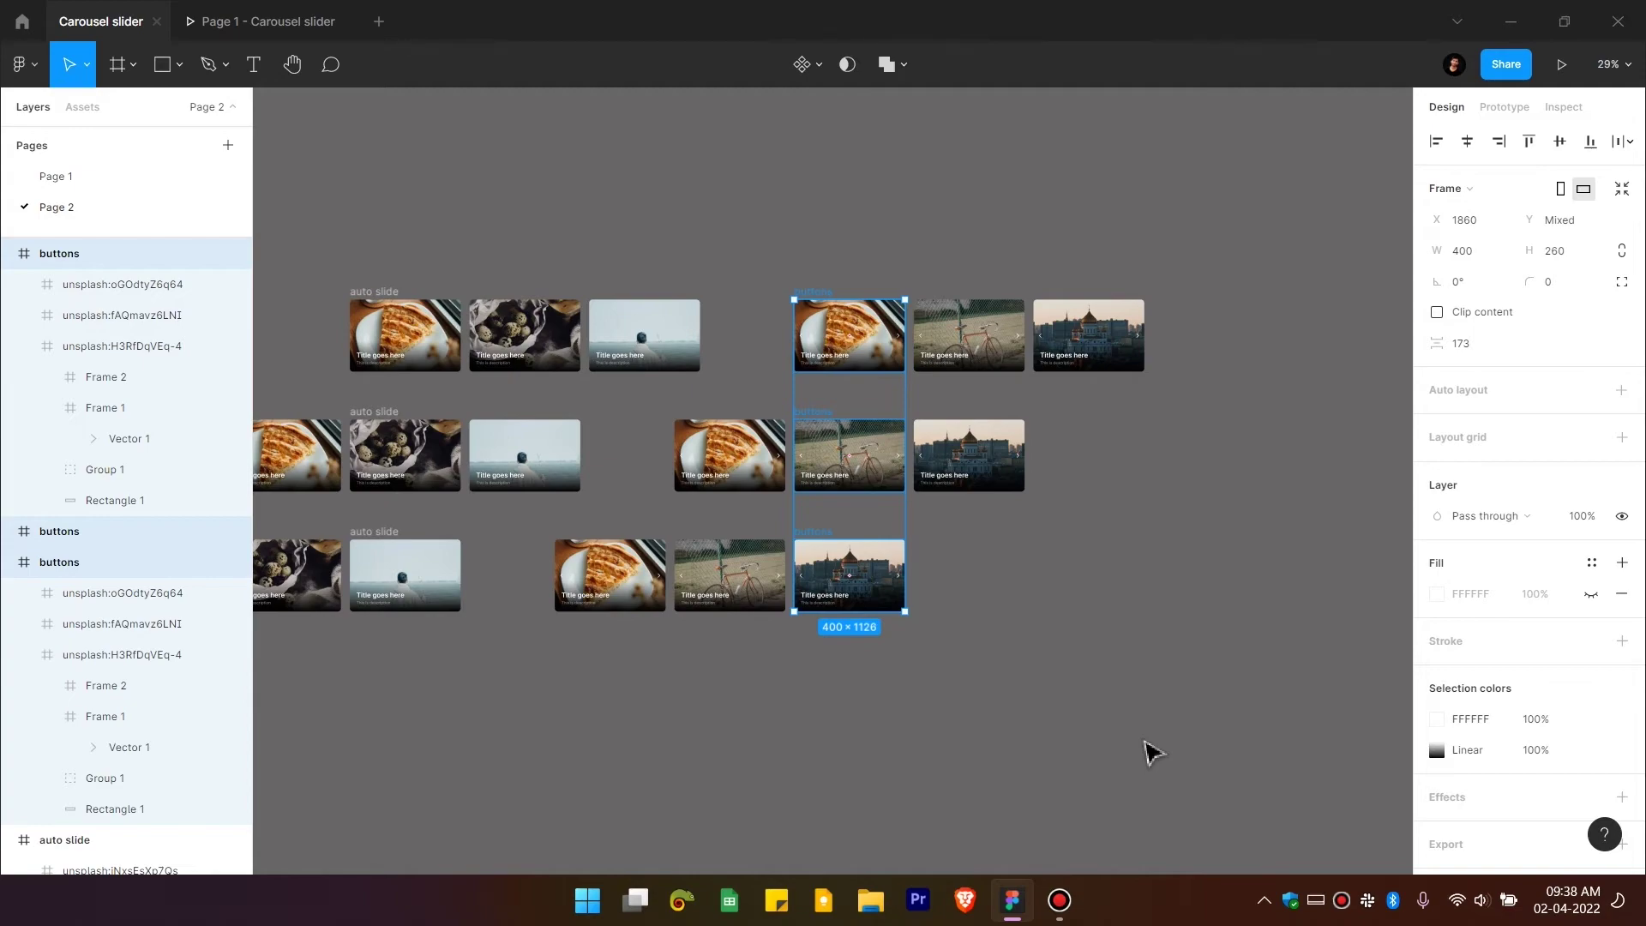
{"action": "left_click", "coordinate": [1465, 312]}
{"action": "left_click_drag", "start_coordinate": [755, 297], "coordinate": [925, 257]}
{"action": "scroll", "coordinate": [522, 209], "scroll_direction": "down", "scroll_amount": 2}
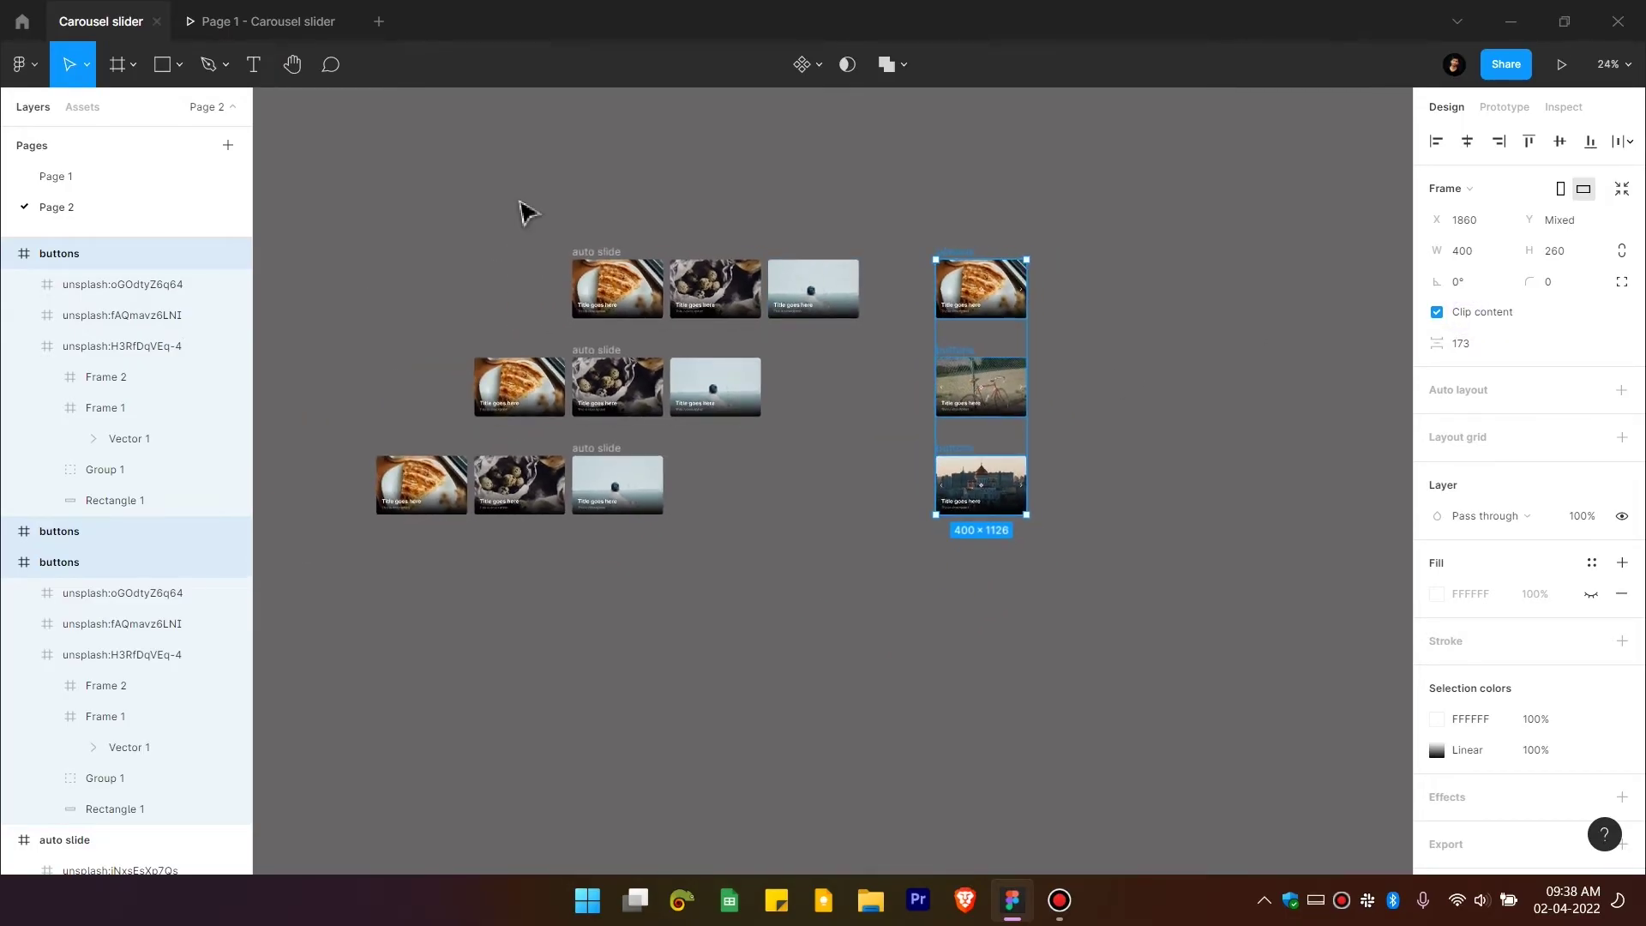
{"action": "left_click", "coordinate": [768, 609]}
{"action": "key", "text": "Tab"}
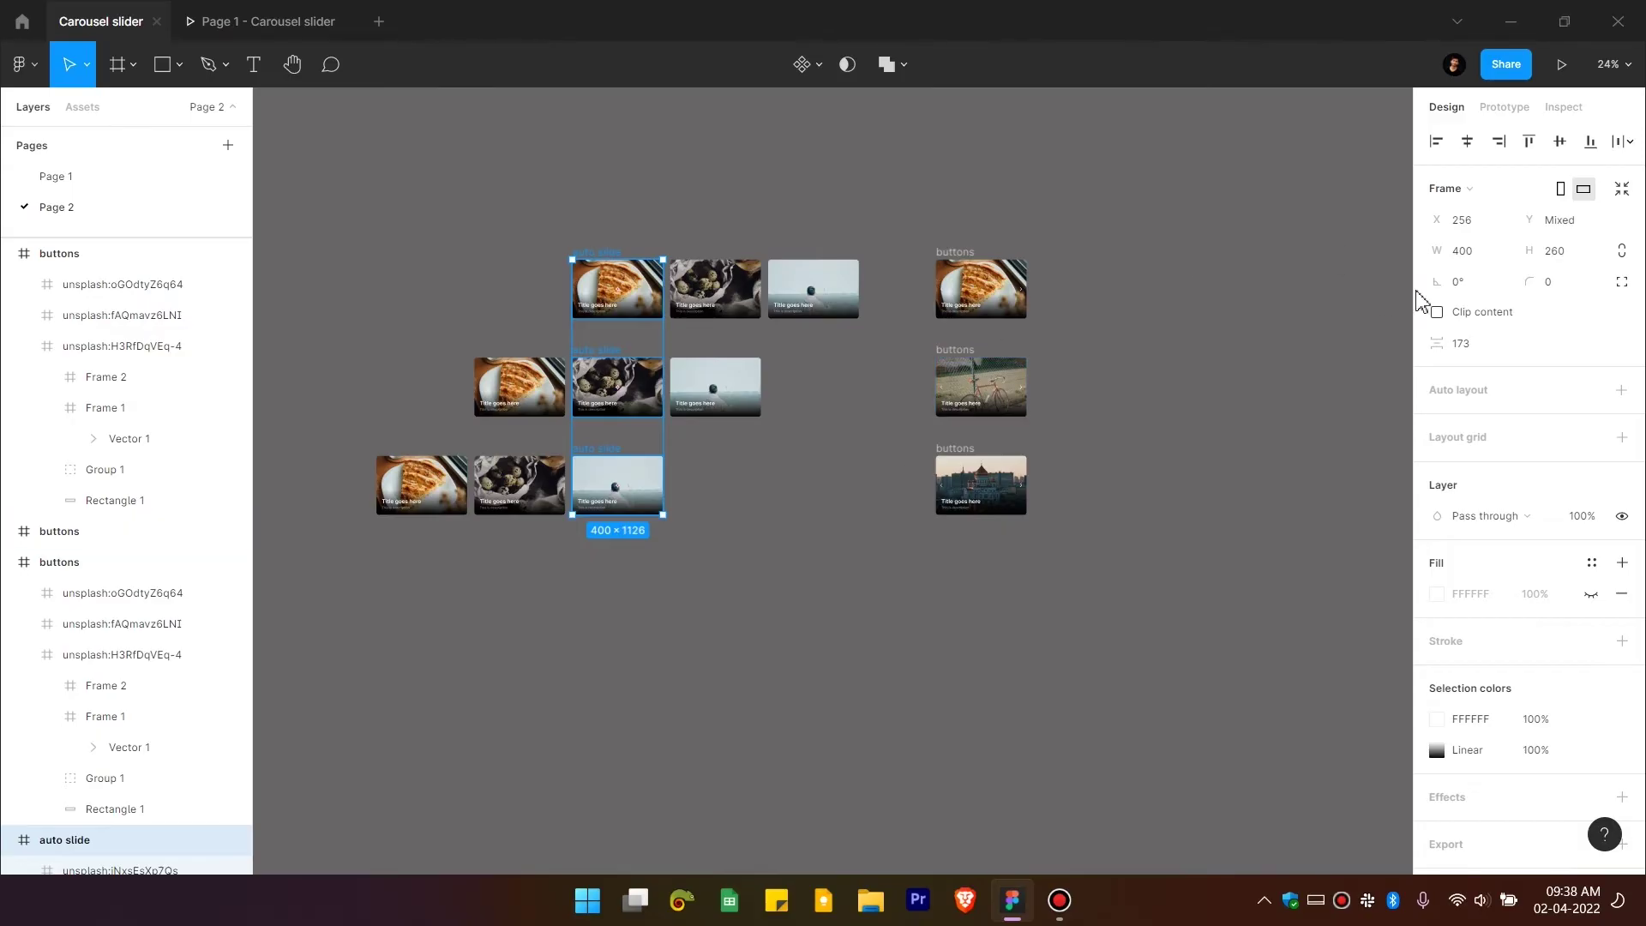
{"action": "left_click", "coordinate": [1439, 312]}
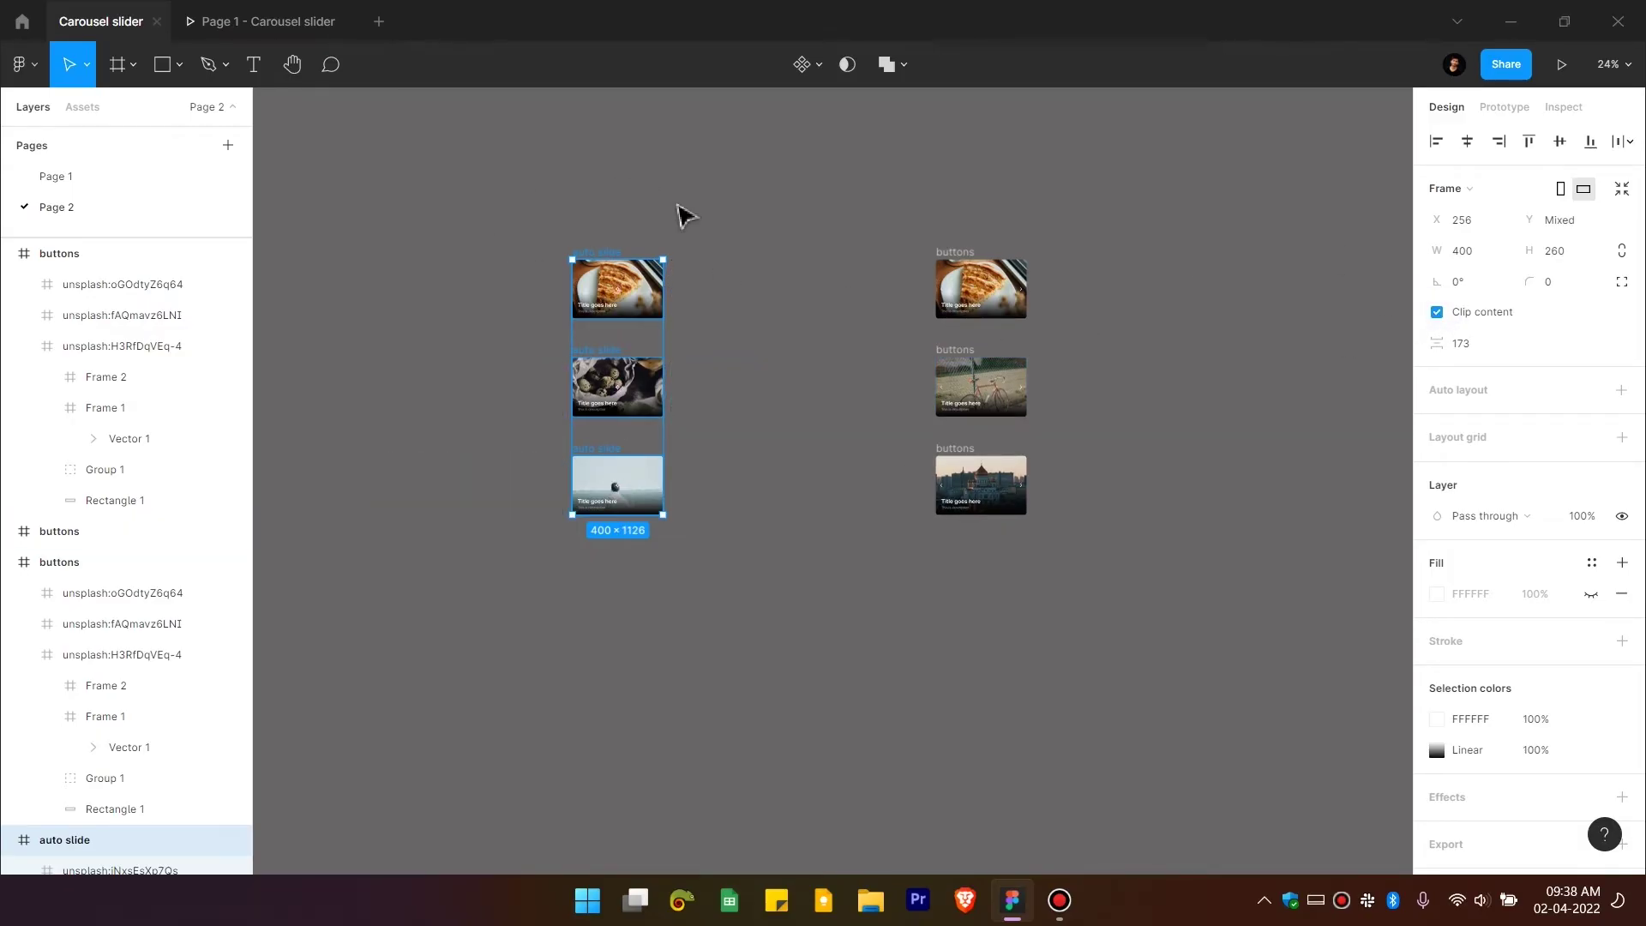
{"action": "left_click_drag", "start_coordinate": [488, 210], "coordinate": [740, 651]}
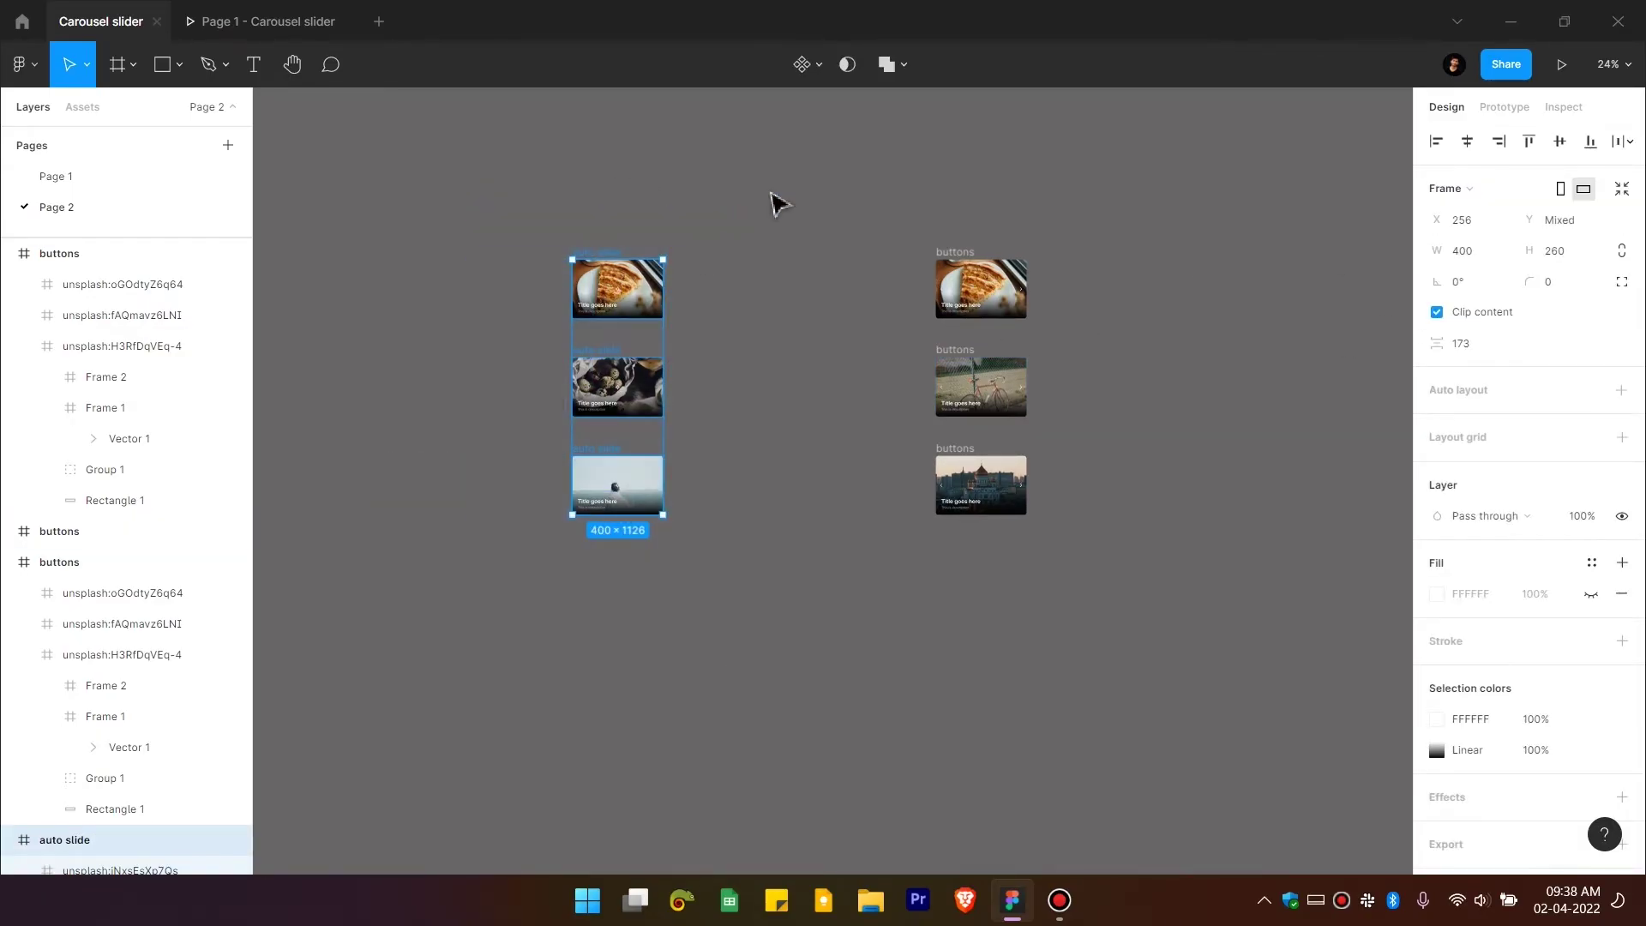
Step: Combine the auto slide frames and the buttons frames into two component sets
{"action": "left_click", "coordinate": [819, 67]}
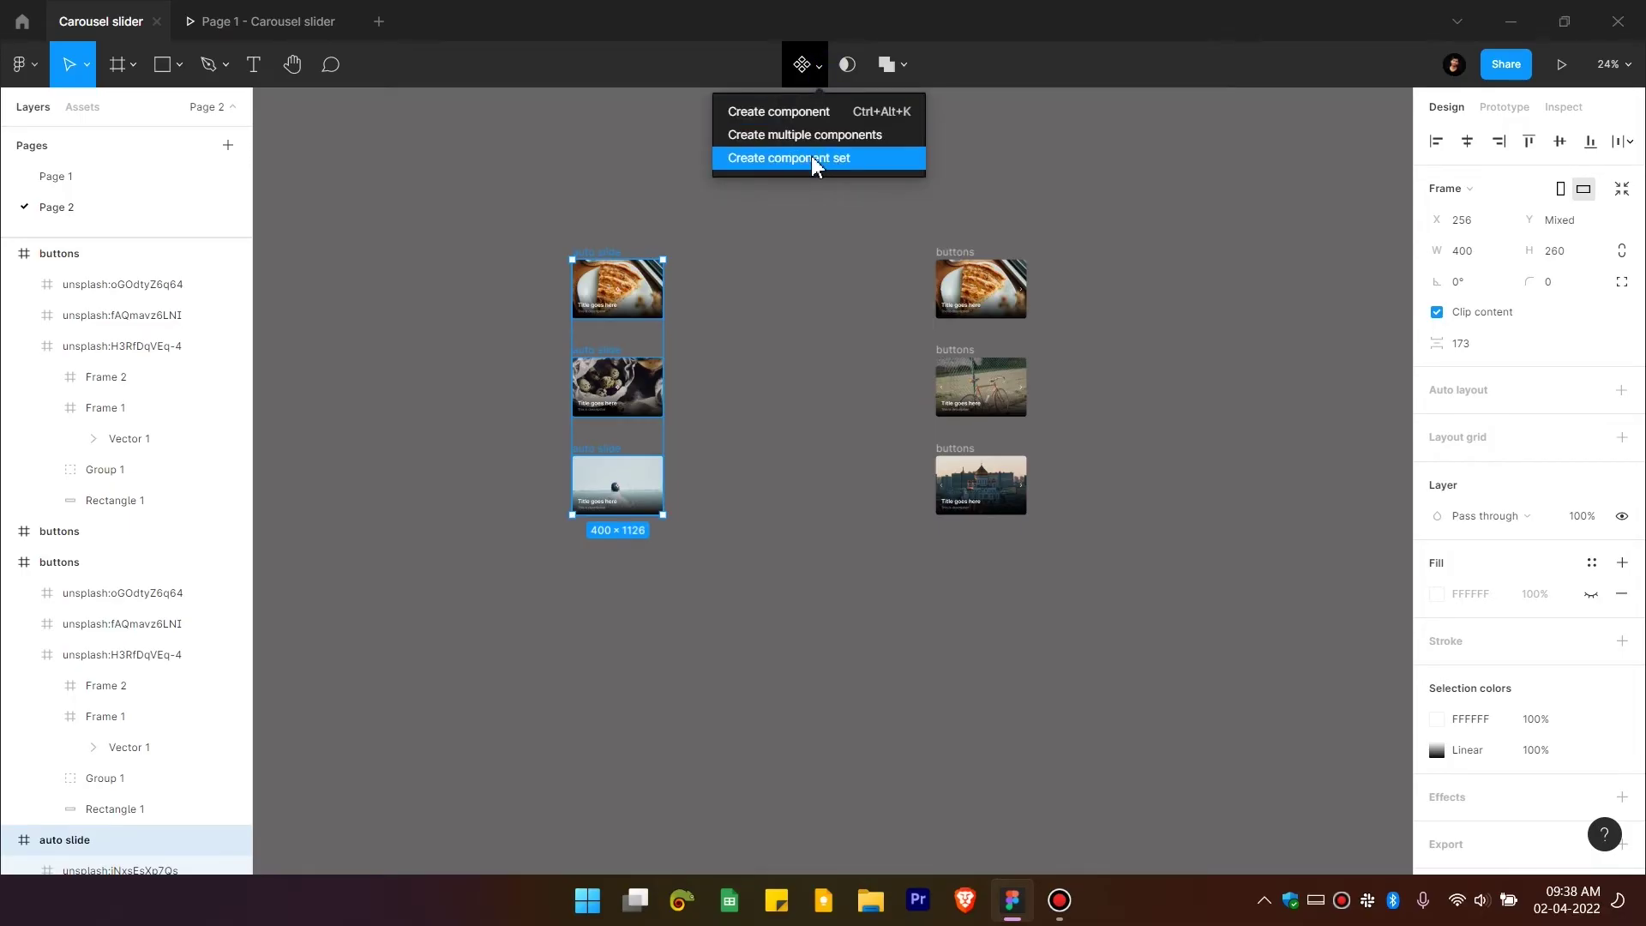
{"action": "left_click", "coordinate": [812, 157]}
{"action": "left_click_drag", "start_coordinate": [810, 172], "coordinate": [1102, 580]}
{"action": "left_click", "coordinate": [821, 56]}
{"action": "left_click", "coordinate": [818, 158]}
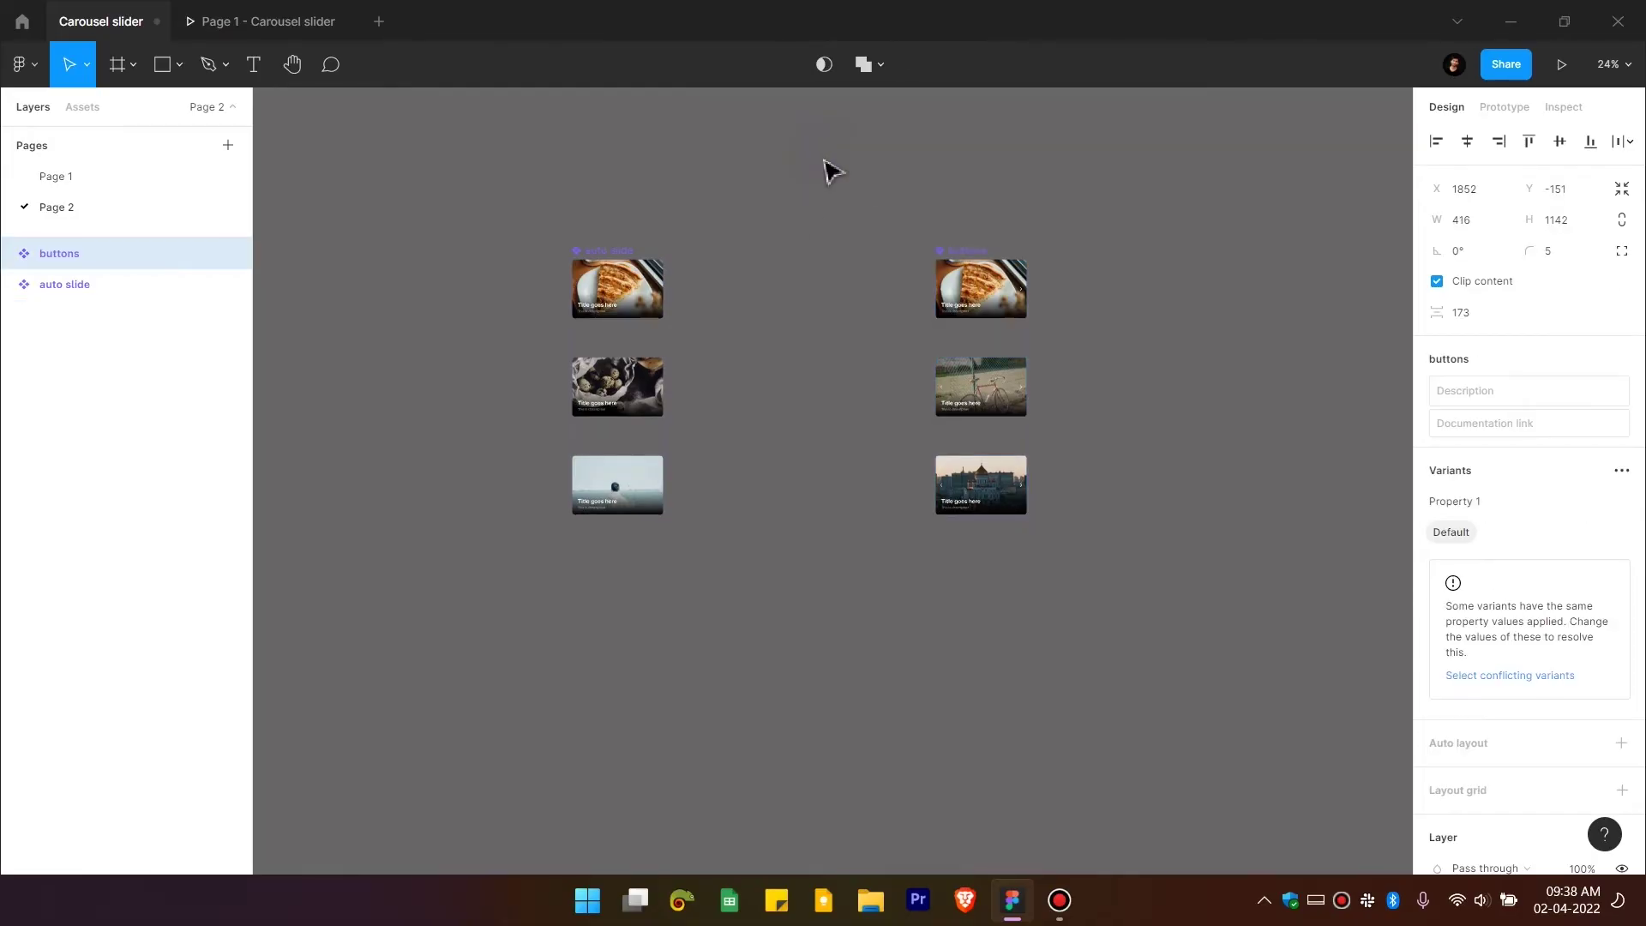
Step: Place the buttons component set beside the auto slide set and enter prototype mode
{"action": "left_click_drag", "start_coordinate": [954, 259], "coordinate": [710, 259]}
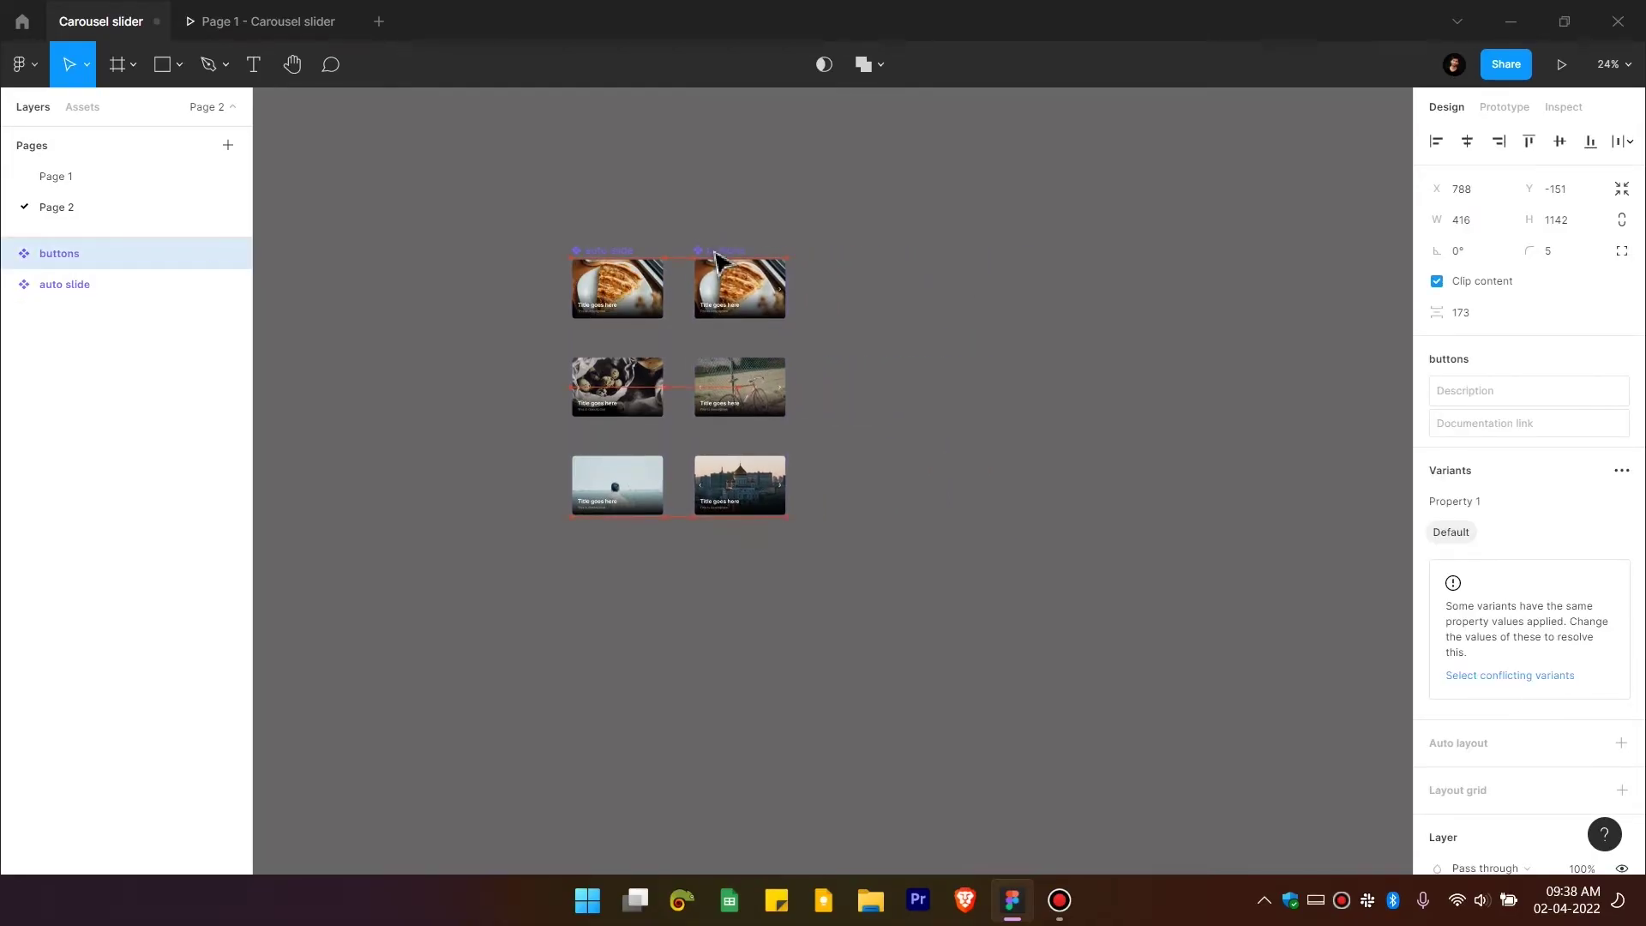
{"action": "key", "text": "Escape"}
{"action": "scroll", "coordinate": [593, 260], "scroll_direction": "up", "scroll_amount": 5}
{"action": "left_click", "coordinate": [1489, 109]}
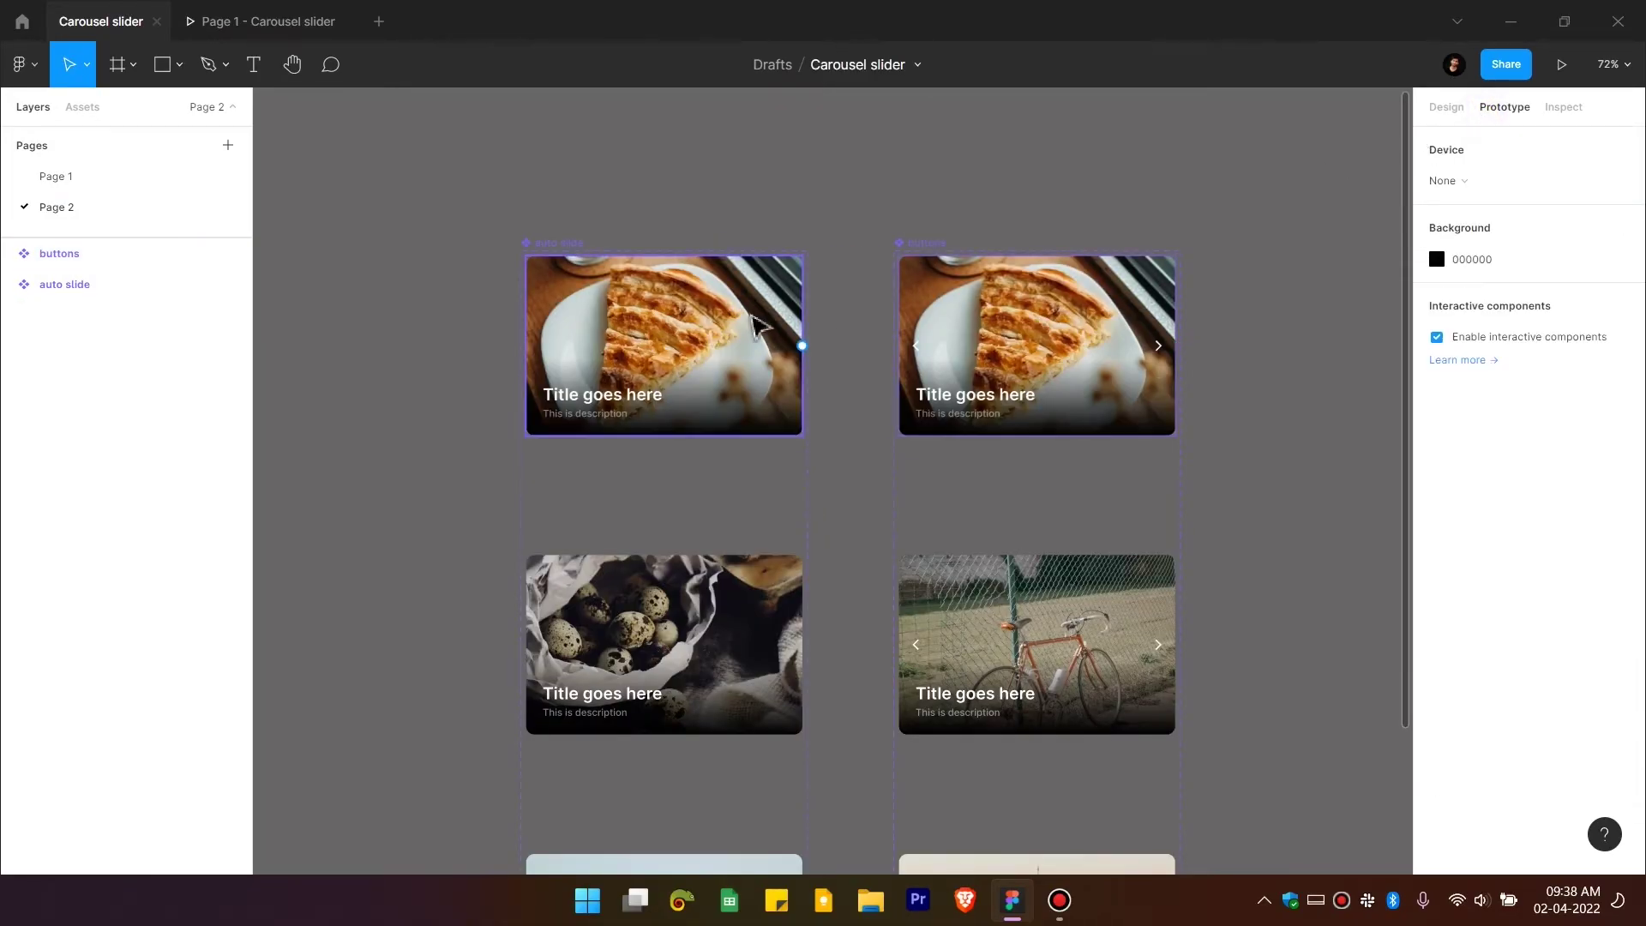
{"action": "left_click", "coordinate": [657, 346]}
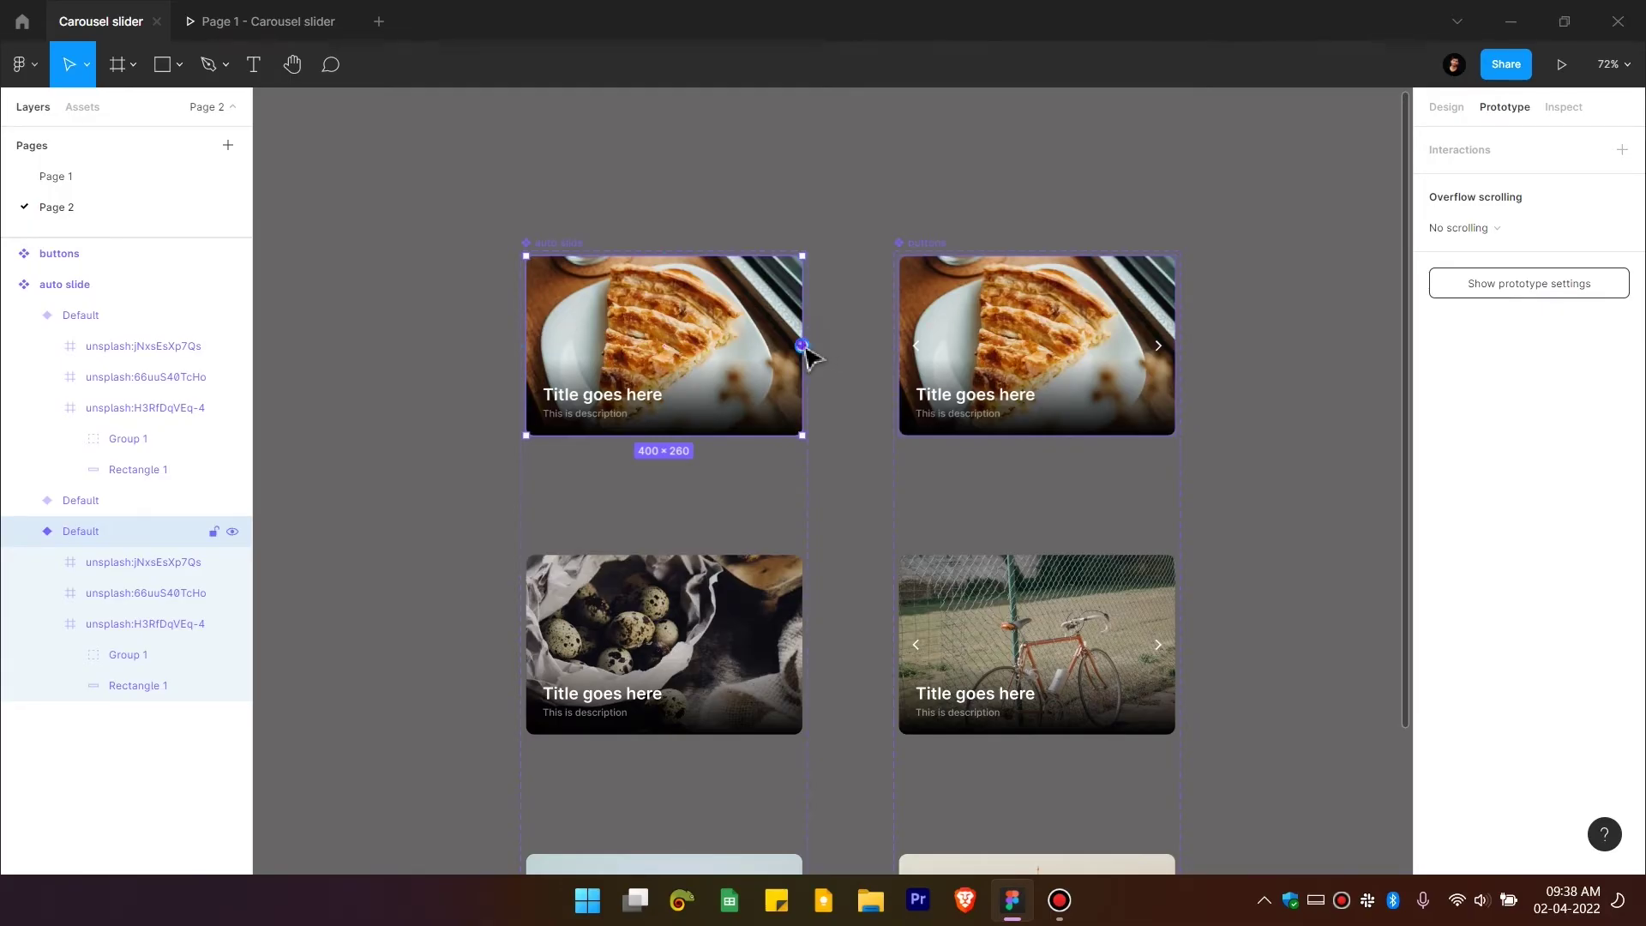
Step: Link the pie slide to the eggs slide with an After delay trigger of 1500ms
{"action": "left_click_drag", "start_coordinate": [801, 346], "coordinate": [710, 572]}
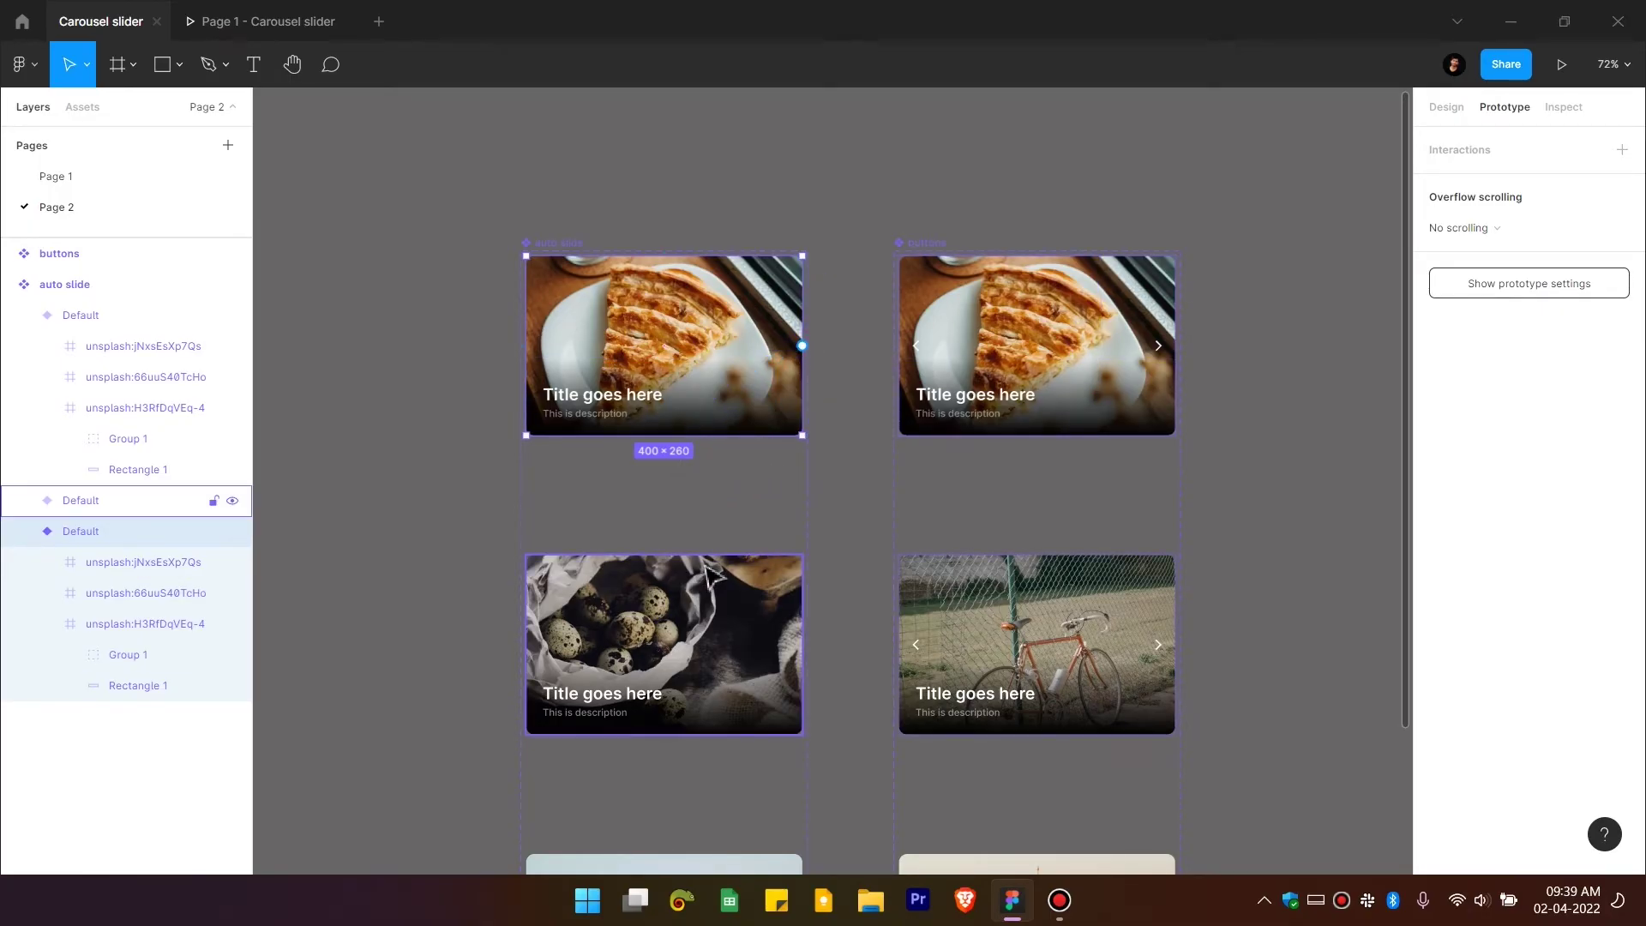
{"action": "left_click_drag", "start_coordinate": [801, 345], "coordinate": [698, 591]}
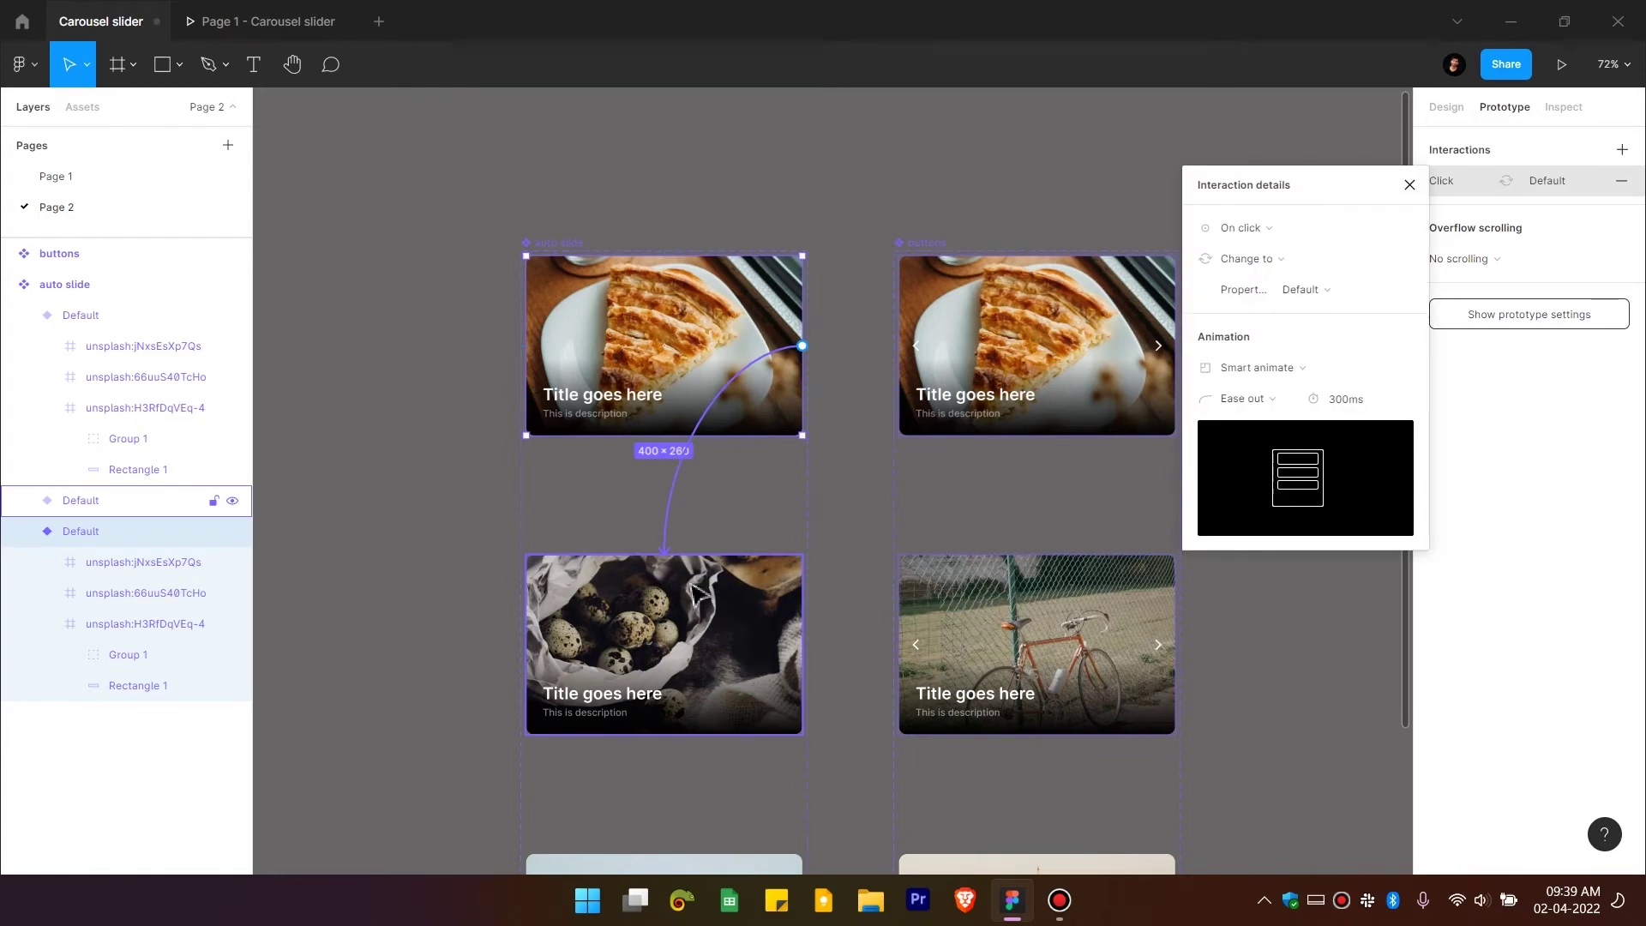
{"action": "left_click", "coordinate": [1253, 228]}
{"action": "left_click", "coordinate": [1251, 468]}
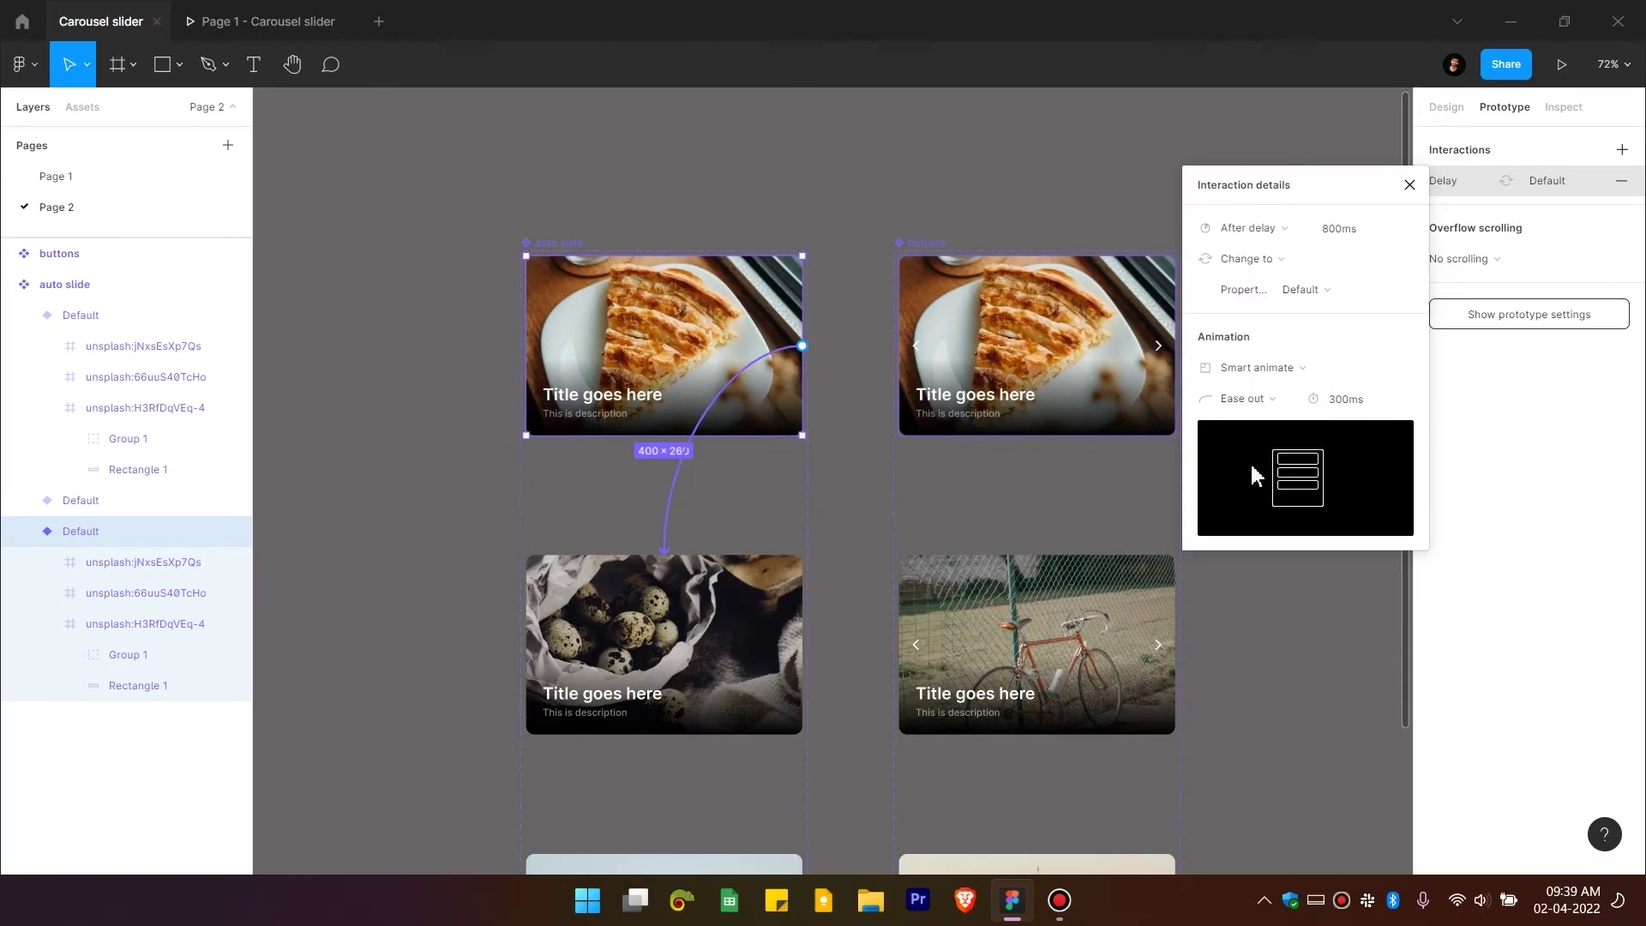
{"action": "left_click", "coordinate": [1361, 224]}
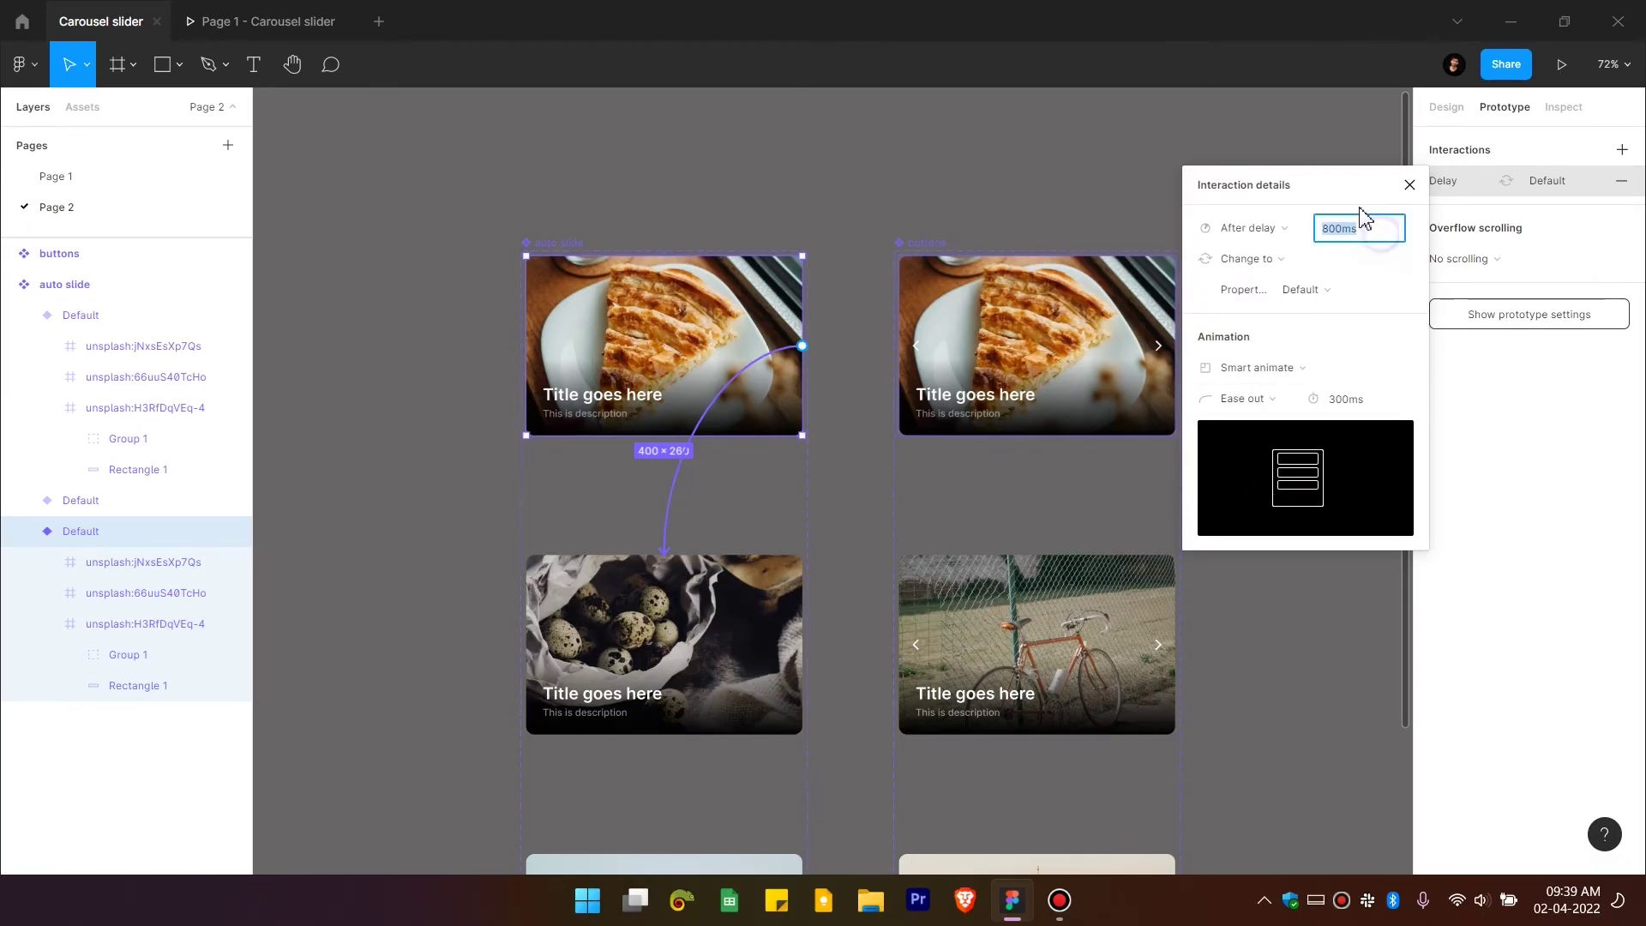
{"action": "left_click_drag", "start_coordinate": [1354, 193], "coordinate": [1041, 214]}
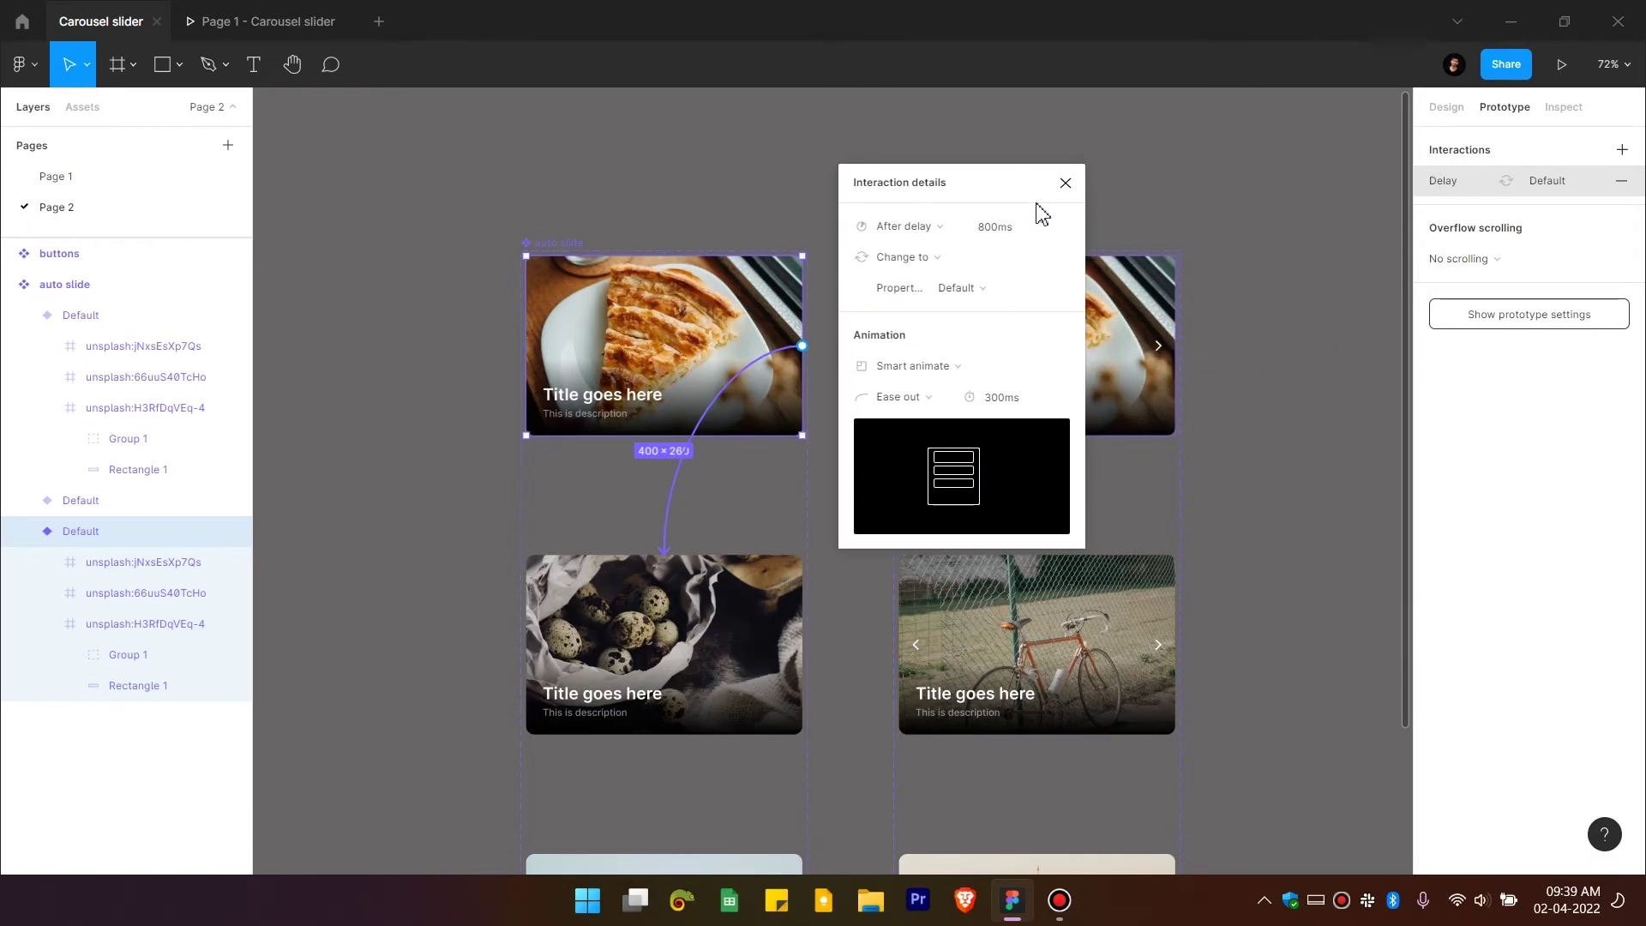
{"action": "left_click", "coordinate": [1026, 232]}
{"action": "left_click_drag", "start_coordinate": [1026, 231], "coordinate": [967, 232]}
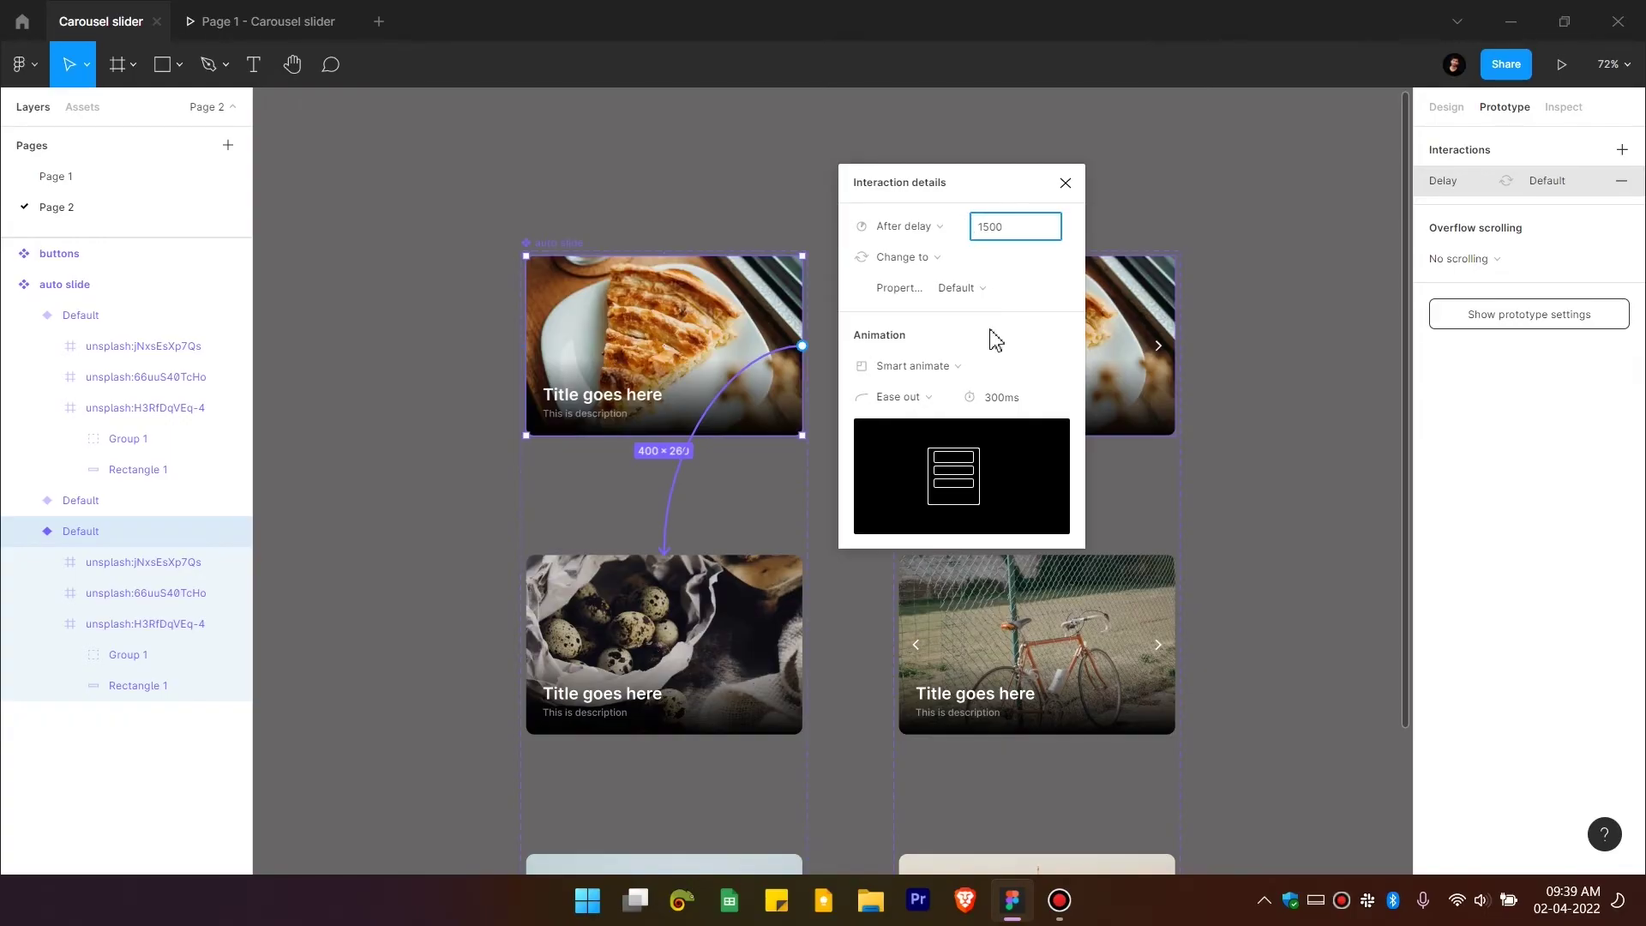
{"action": "type", "text": "1500"}
{"action": "key", "text": "Return"}
Step: Keep the Smart animate transition and set its easing to Ease in and out
{"action": "left_click", "coordinate": [936, 370]}
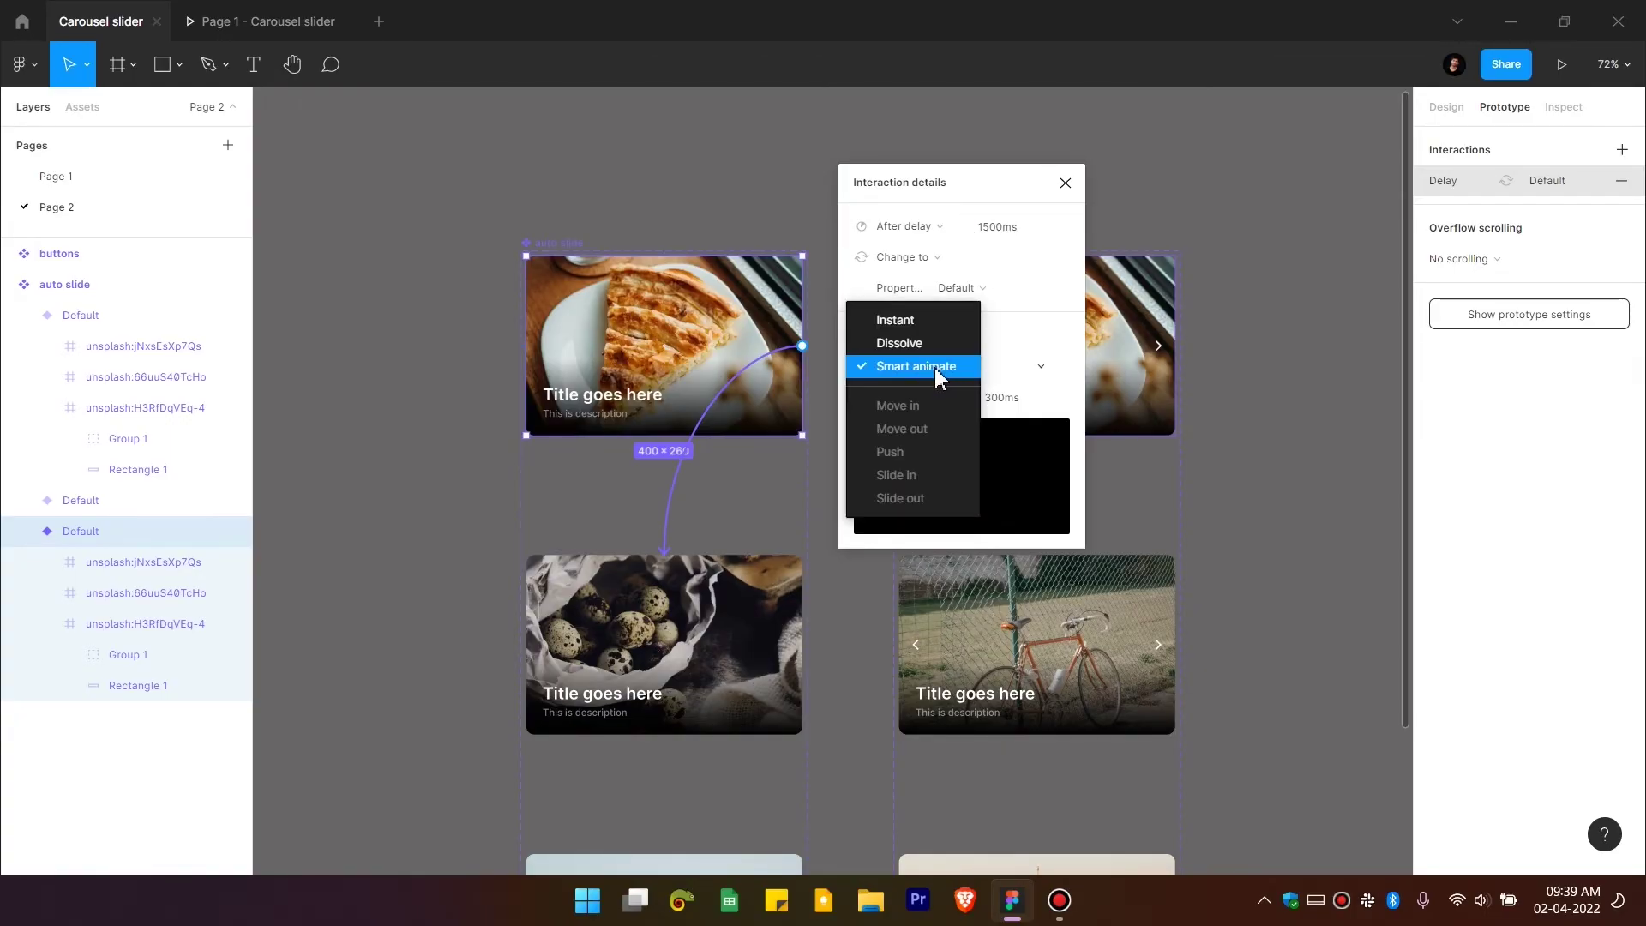
{"action": "left_click", "coordinate": [930, 321]}
{"action": "left_click", "coordinate": [934, 366]}
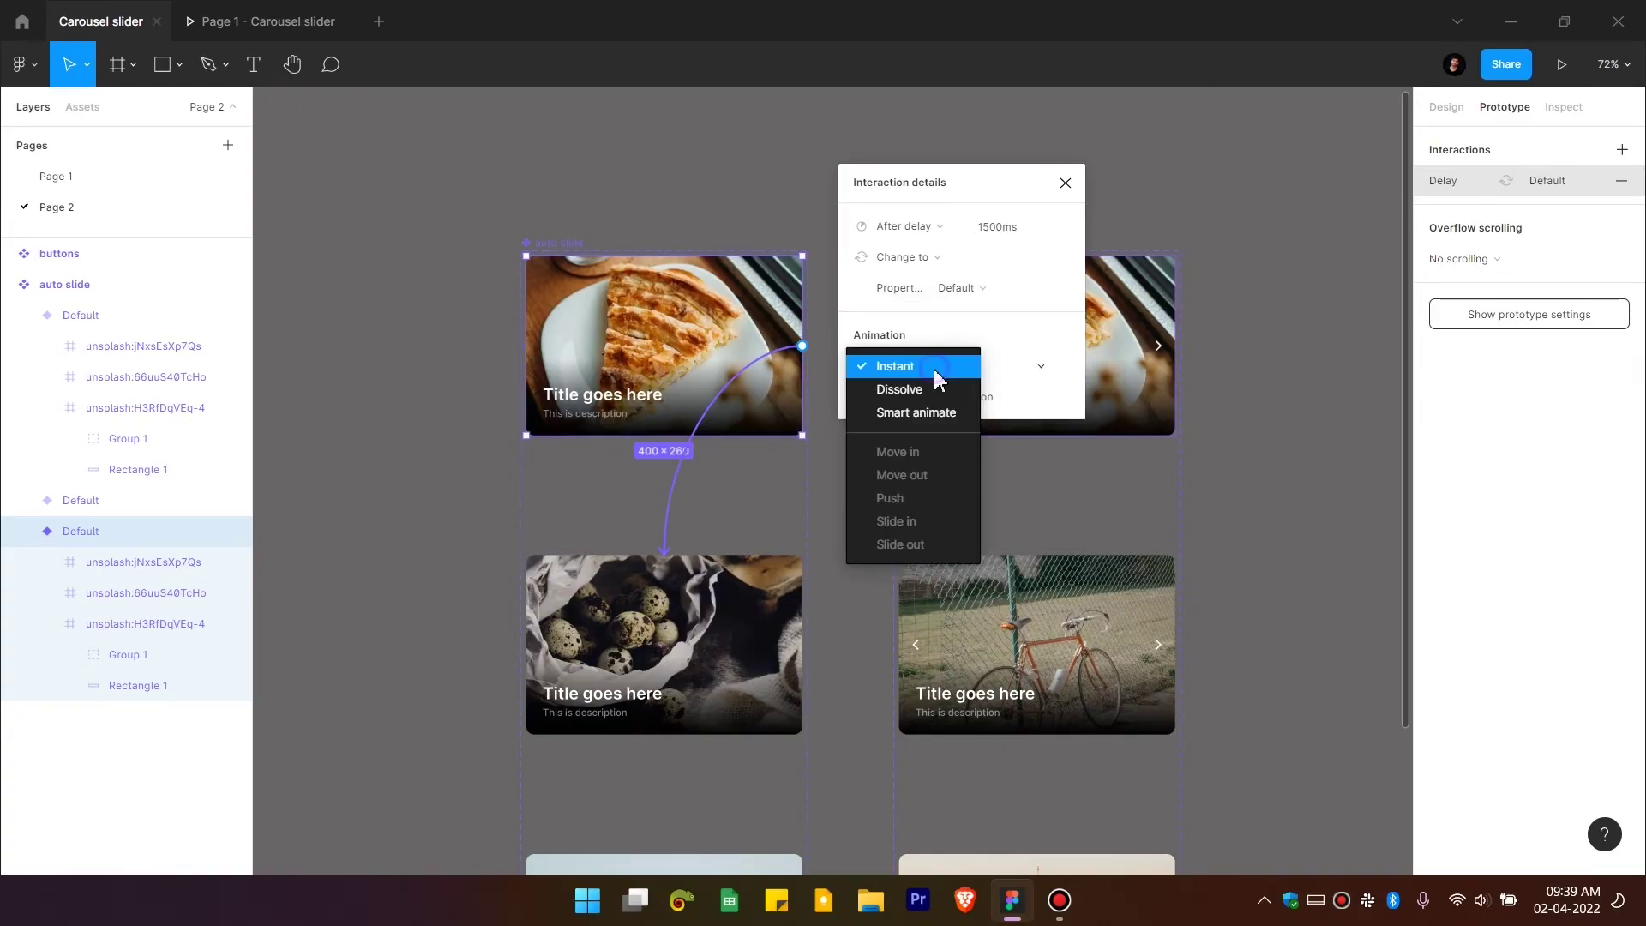
{"action": "left_click", "coordinate": [930, 414]}
{"action": "left_click", "coordinate": [1026, 398]}
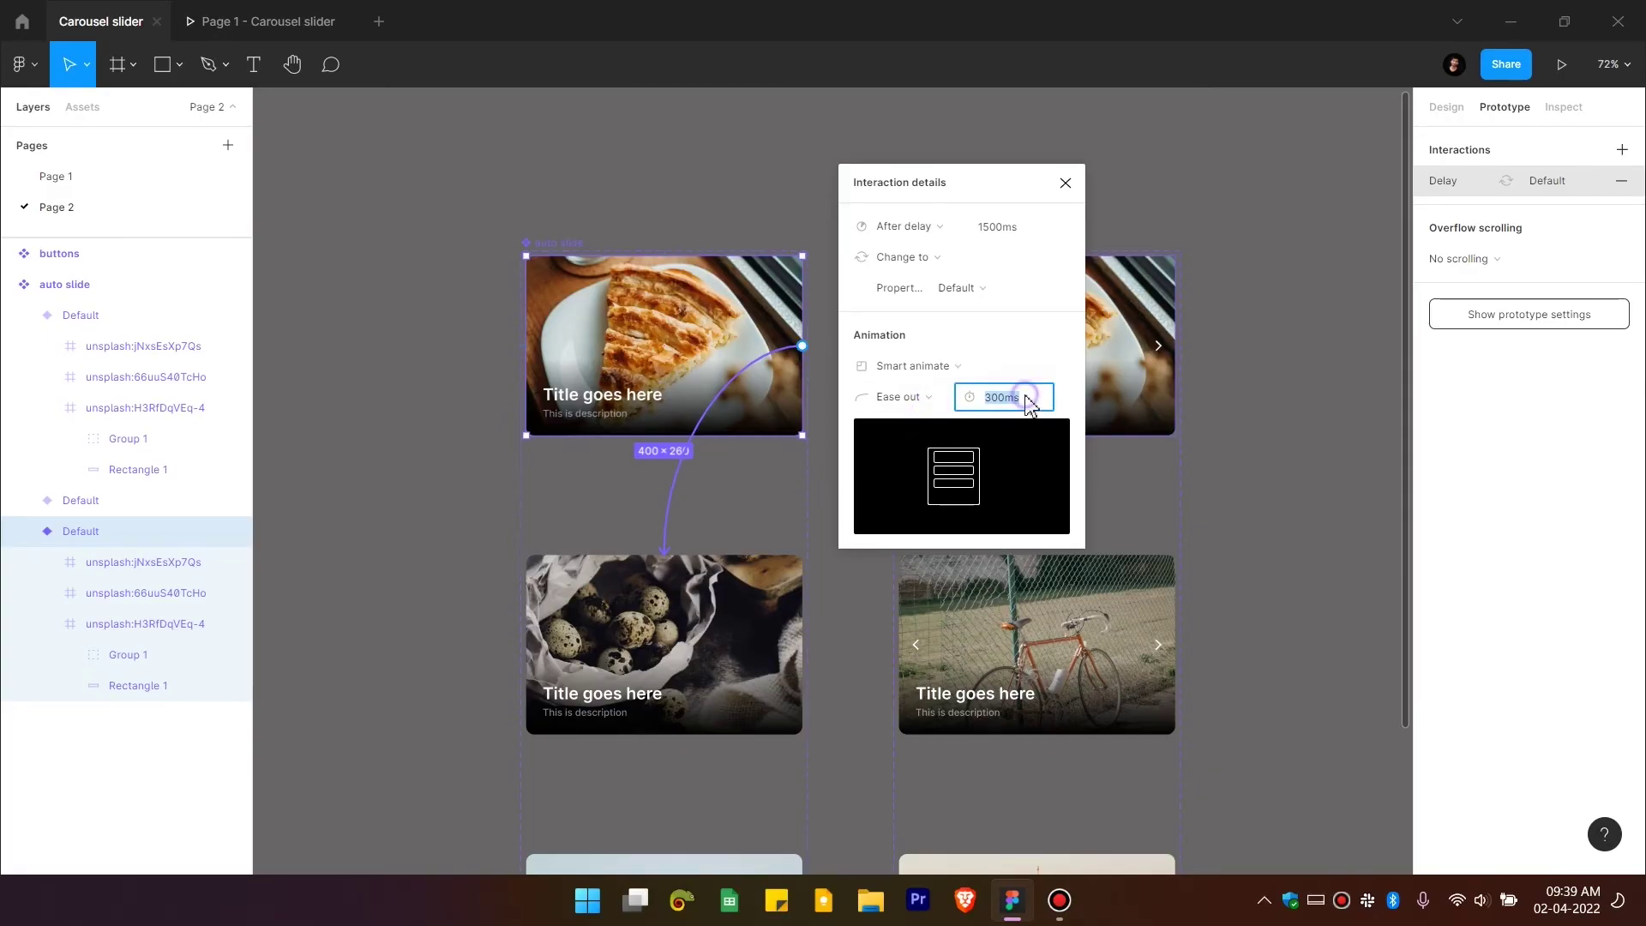
{"action": "mouse_move", "coordinate": [992, 469]}
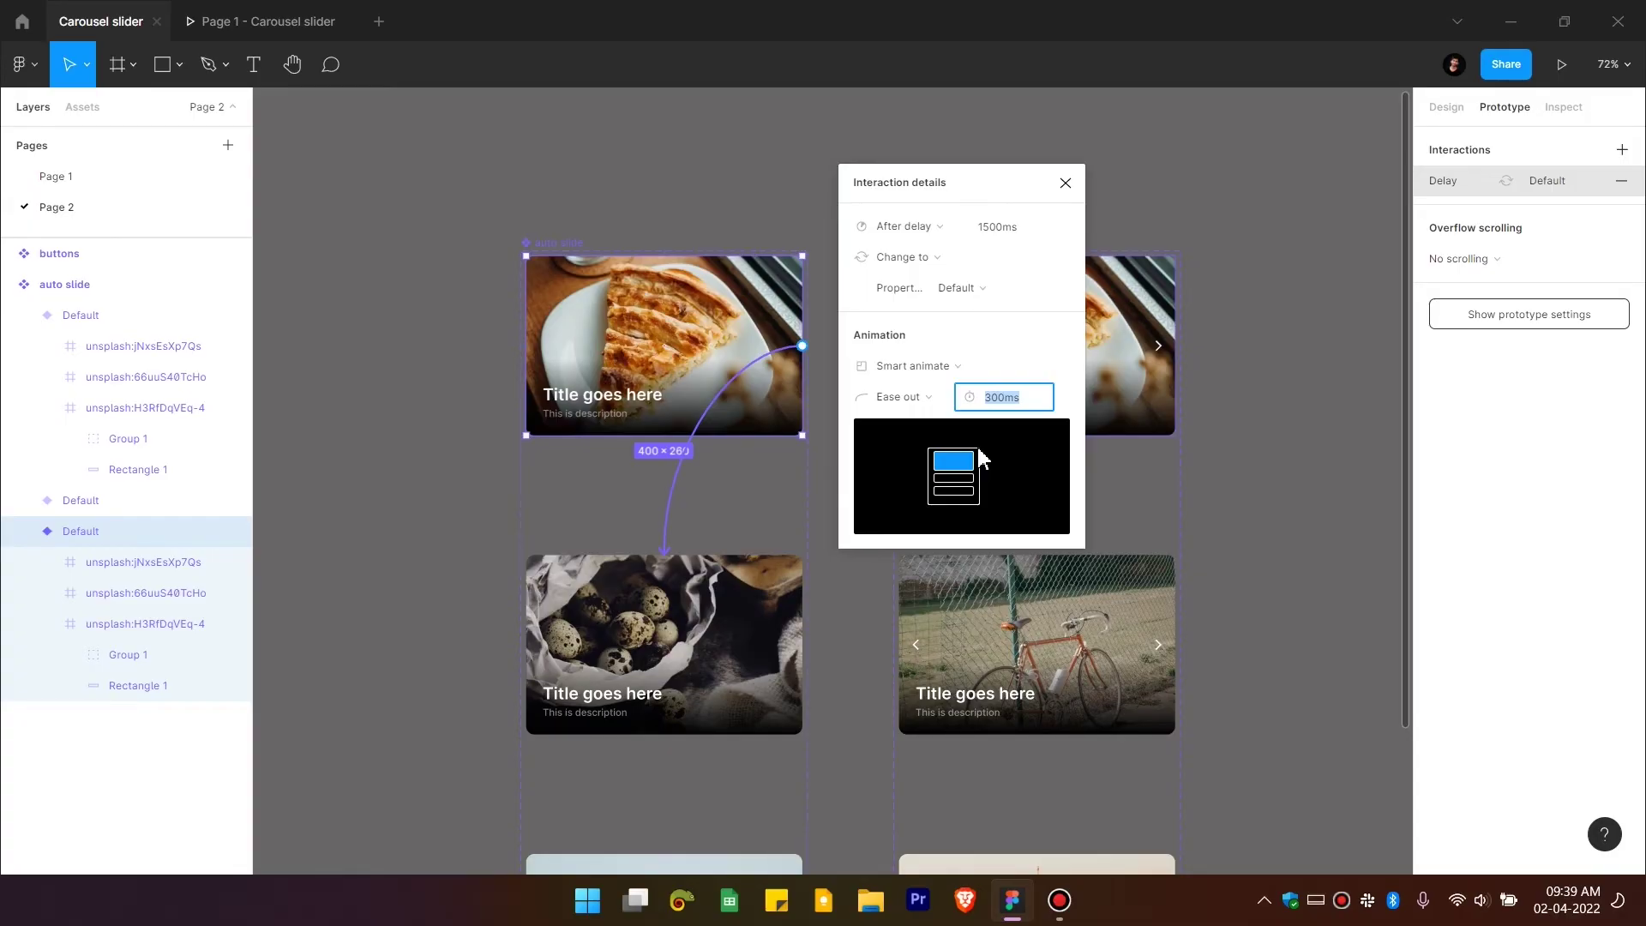
{"action": "left_click_drag", "start_coordinate": [760, 525], "coordinate": [817, 413]}
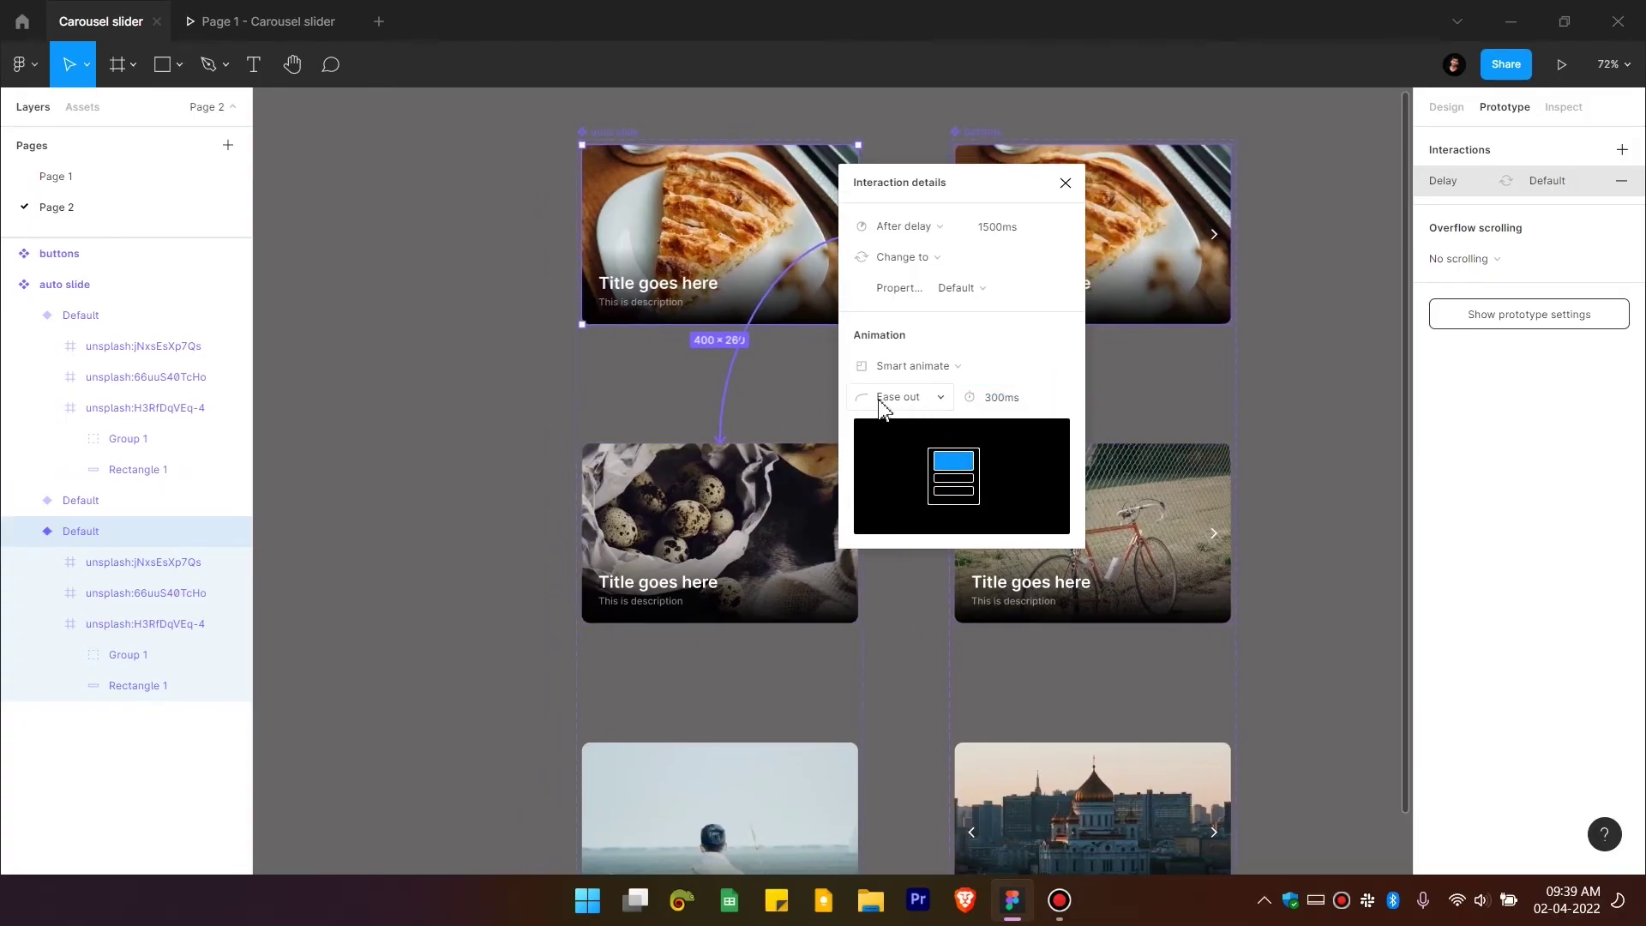
{"action": "left_click", "coordinate": [900, 397]}
{"action": "left_click", "coordinate": [925, 420]}
Step: Link the eggs card to the sea card with an After delay trigger
{"action": "left_click", "coordinate": [831, 558]}
{"action": "scroll", "coordinate": [814, 420], "scroll_direction": "down", "scroll_amount": 3}
{"action": "left_click_drag", "start_coordinate": [841, 395], "coordinate": [703, 652]}
{"action": "left_click", "coordinate": [1242, 227]}
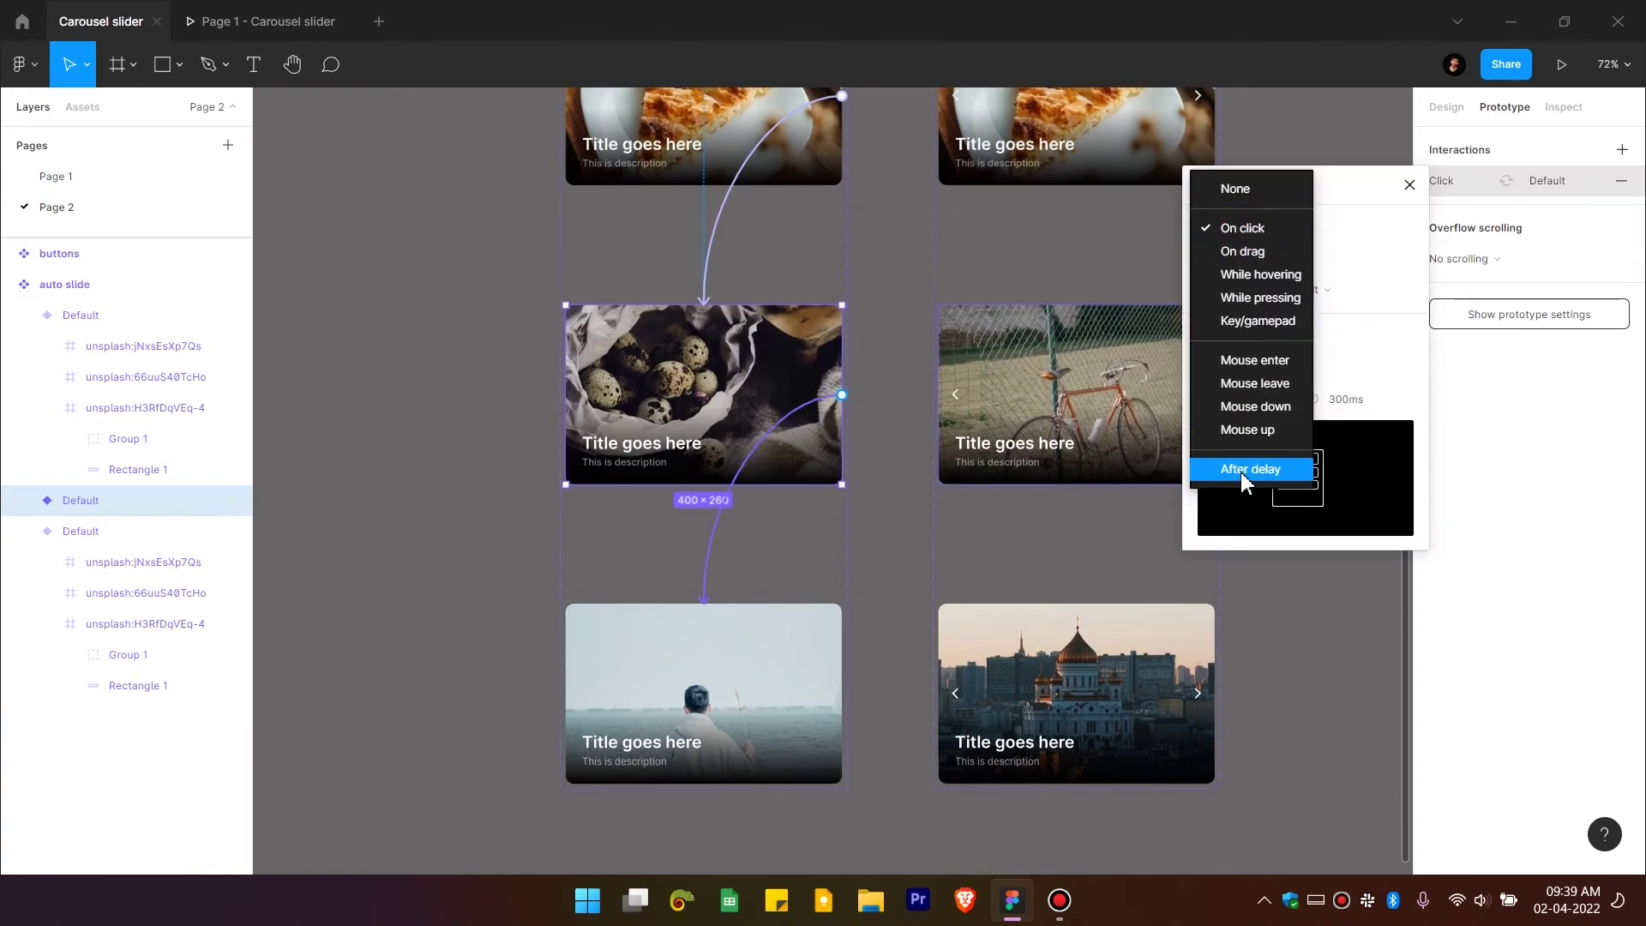
{"action": "left_click", "coordinate": [1244, 470]}
Step: Link the sea card back to the pie card with an After delay trigger
{"action": "left_click", "coordinate": [639, 617]}
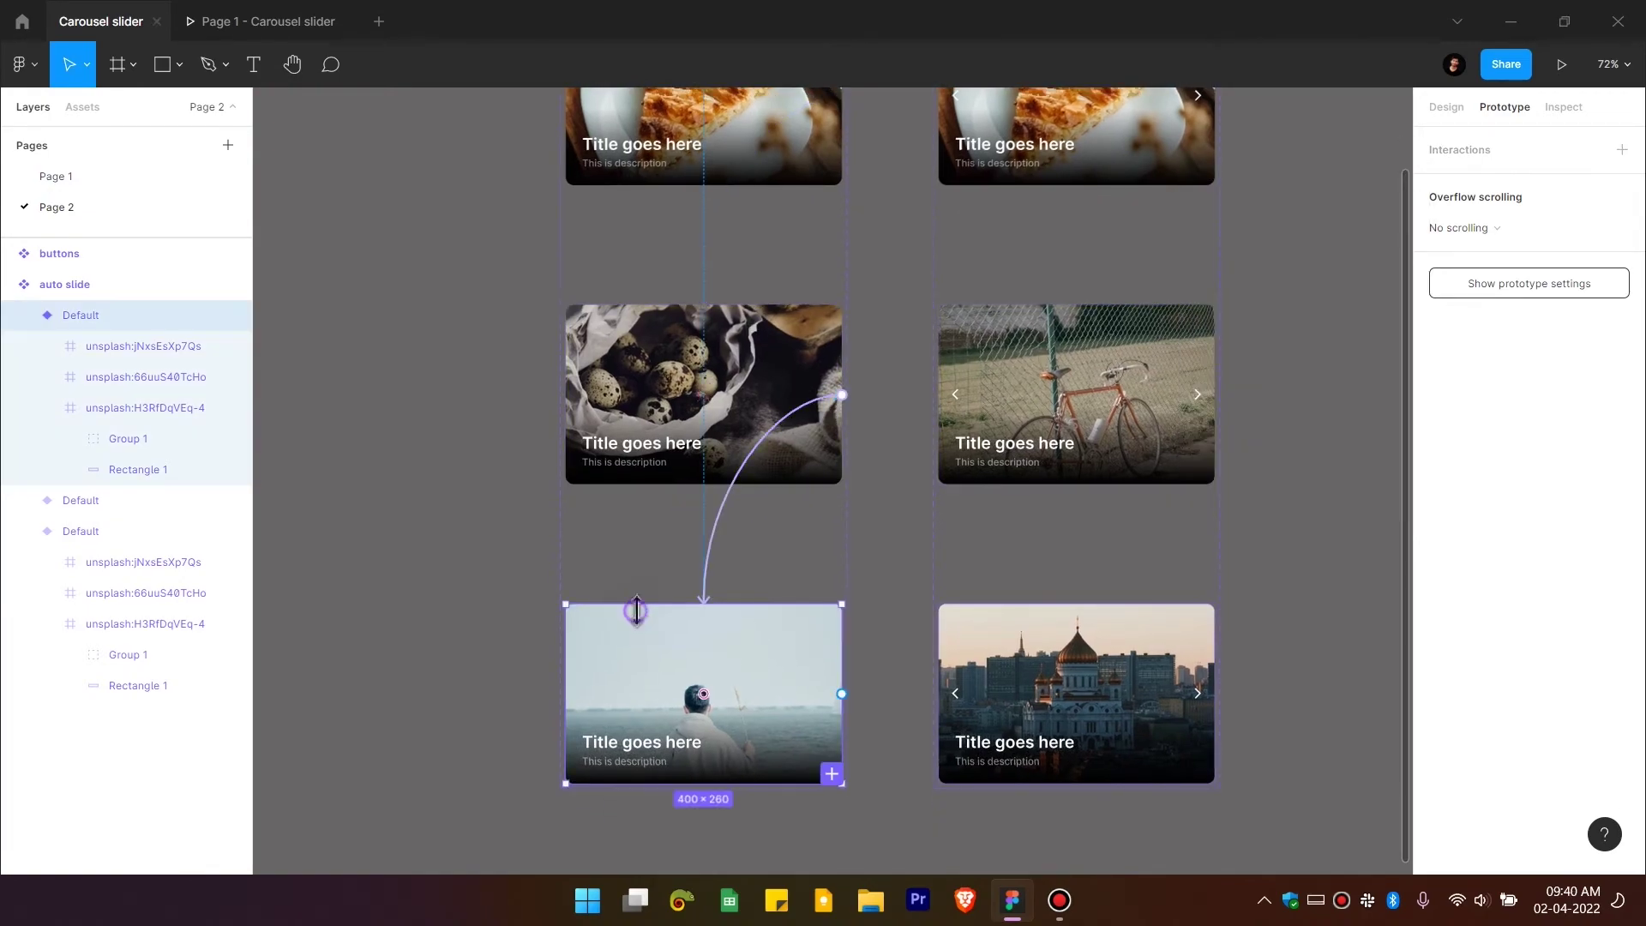
{"action": "scroll", "coordinate": [735, 702], "scroll_direction": "up", "scroll_amount": 2}
{"action": "left_click_drag", "start_coordinate": [850, 779], "coordinate": [660, 270]}
{"action": "left_click", "coordinate": [1245, 227]}
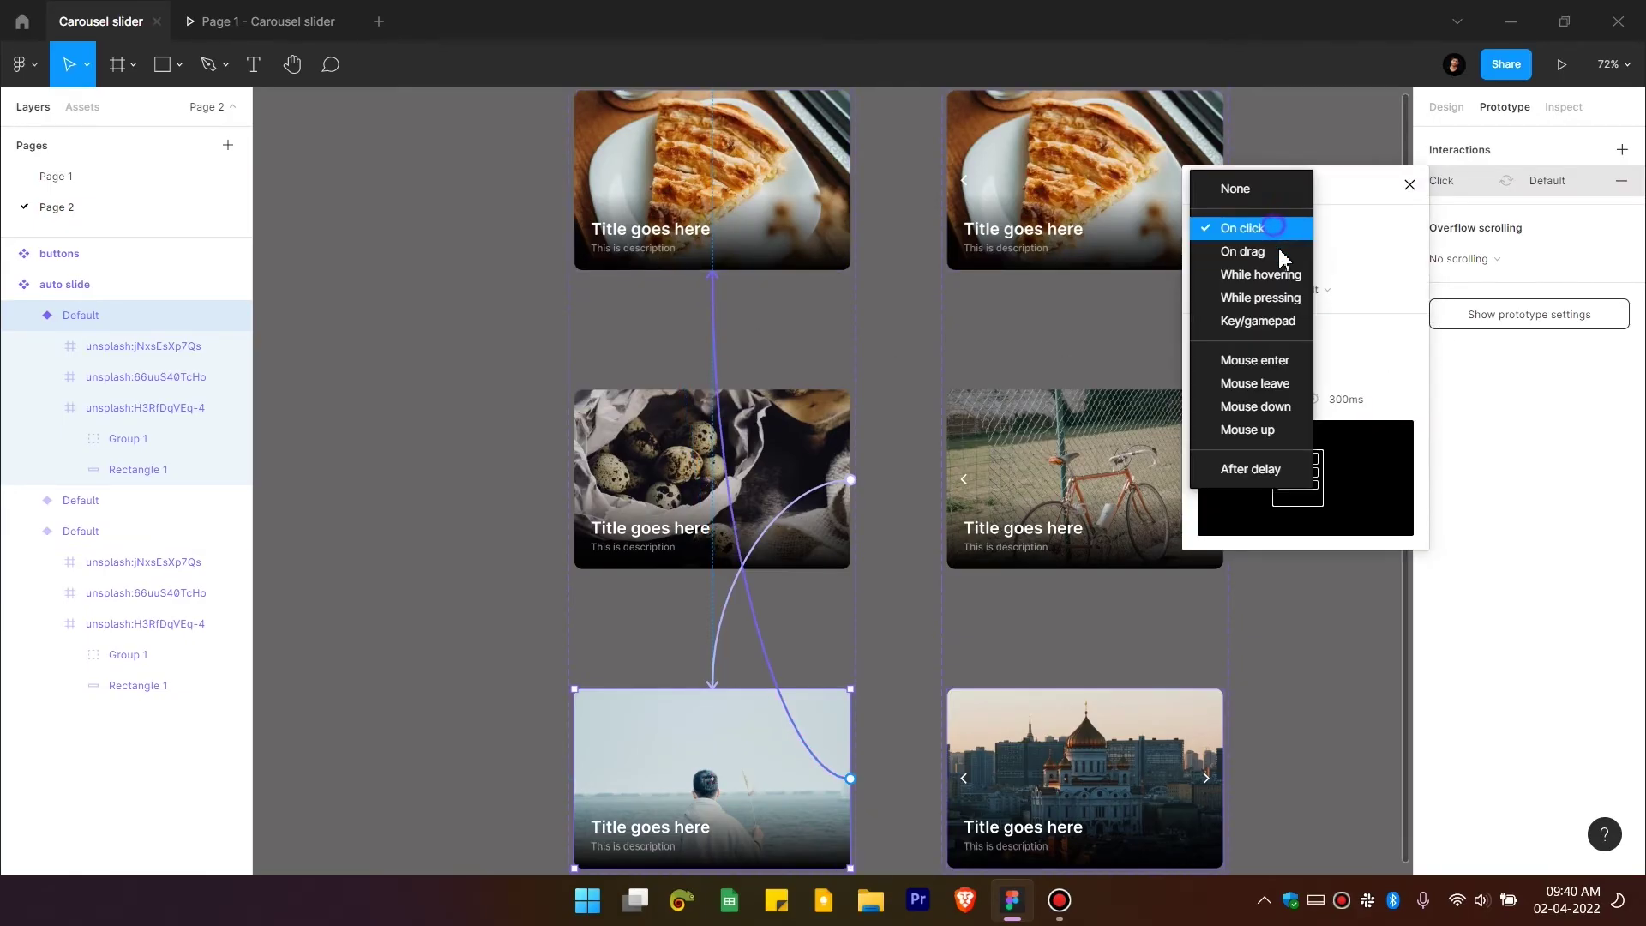
{"action": "left_click", "coordinate": [1294, 476]}
{"action": "left_click_drag", "start_coordinate": [1057, 360], "coordinate": [731, 449]}
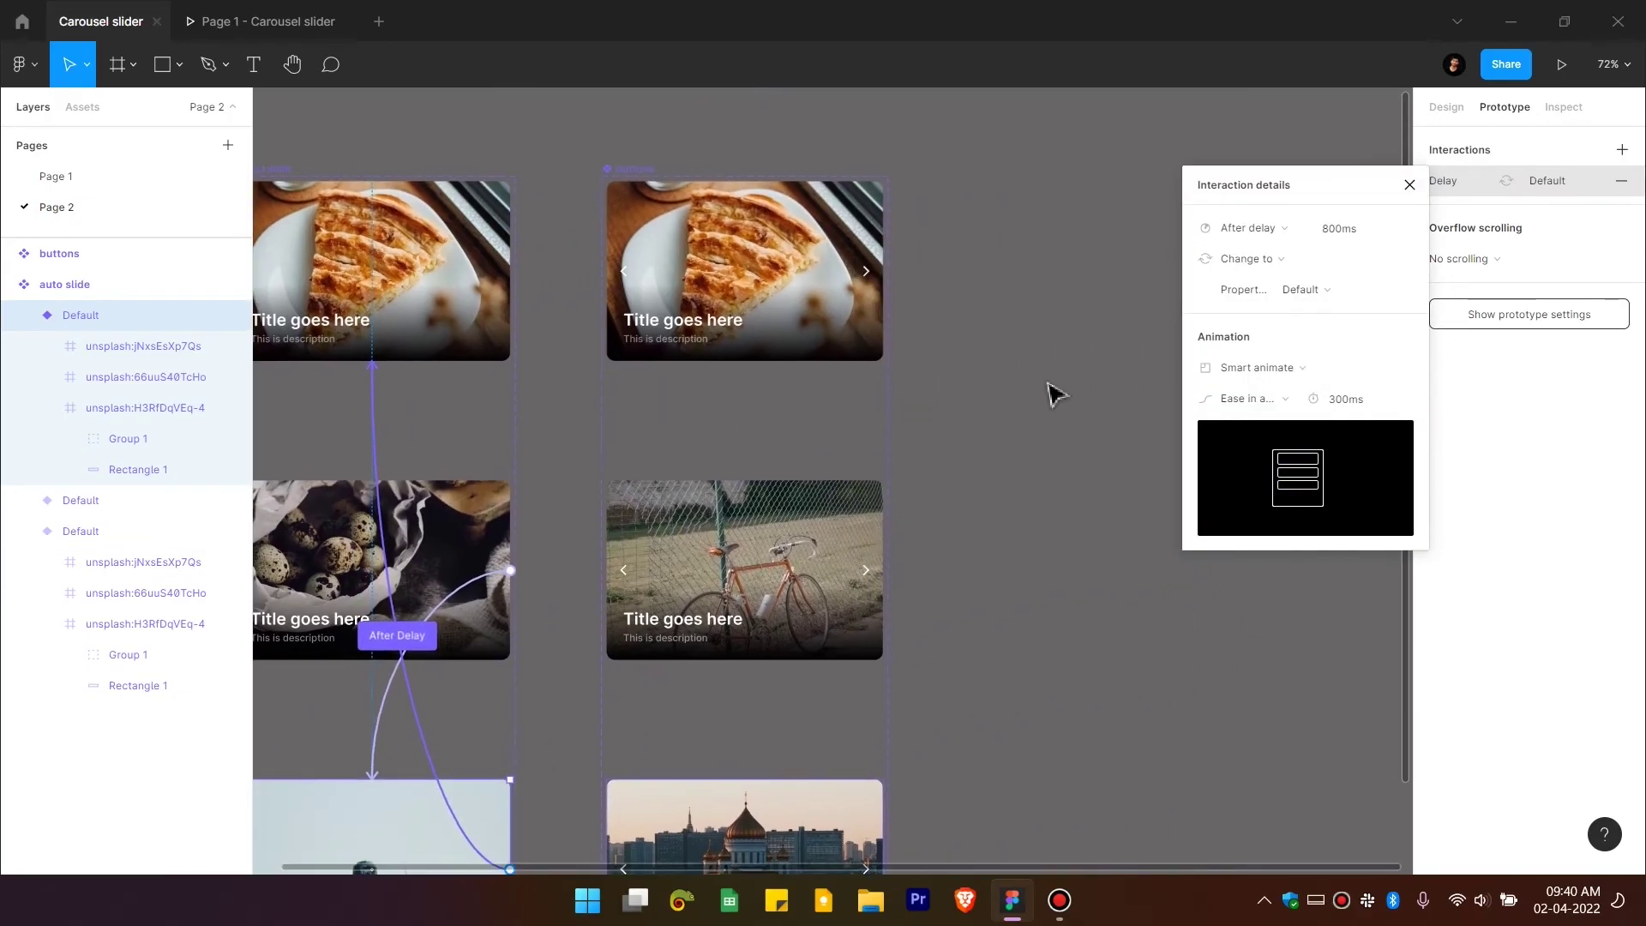
{"action": "left_click", "coordinate": [1052, 393]}
Step: Link the pie card's right arrow to the bicycle card, On click with Smart animate
{"action": "left_click", "coordinate": [866, 273]}
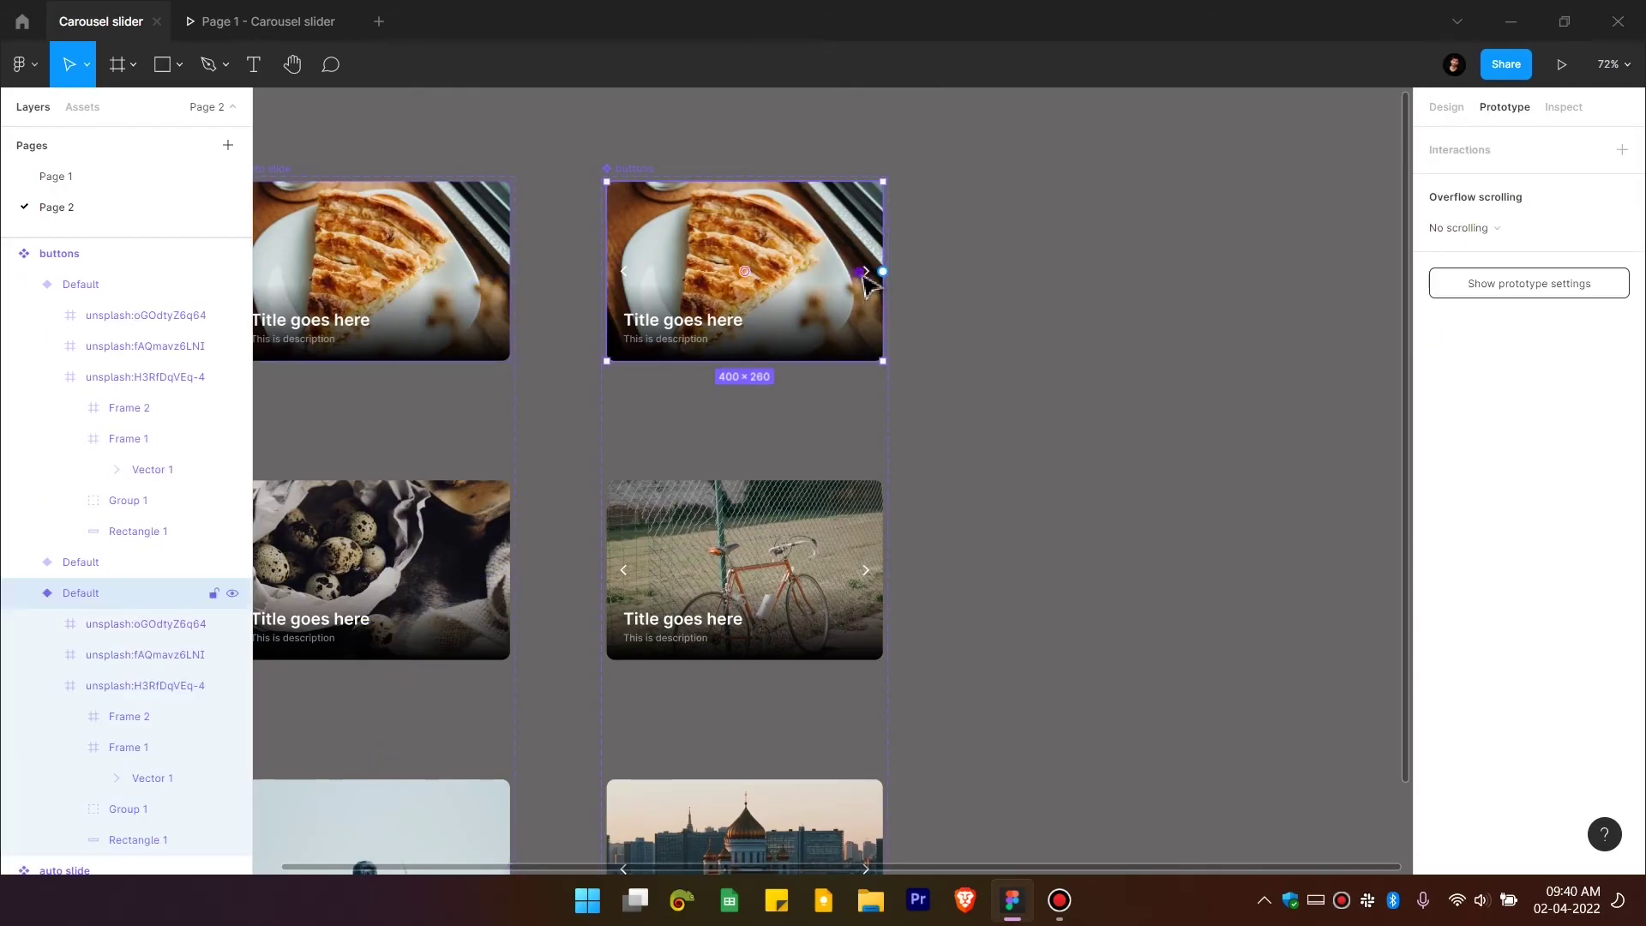
{"action": "left_click", "coordinate": [866, 272]}
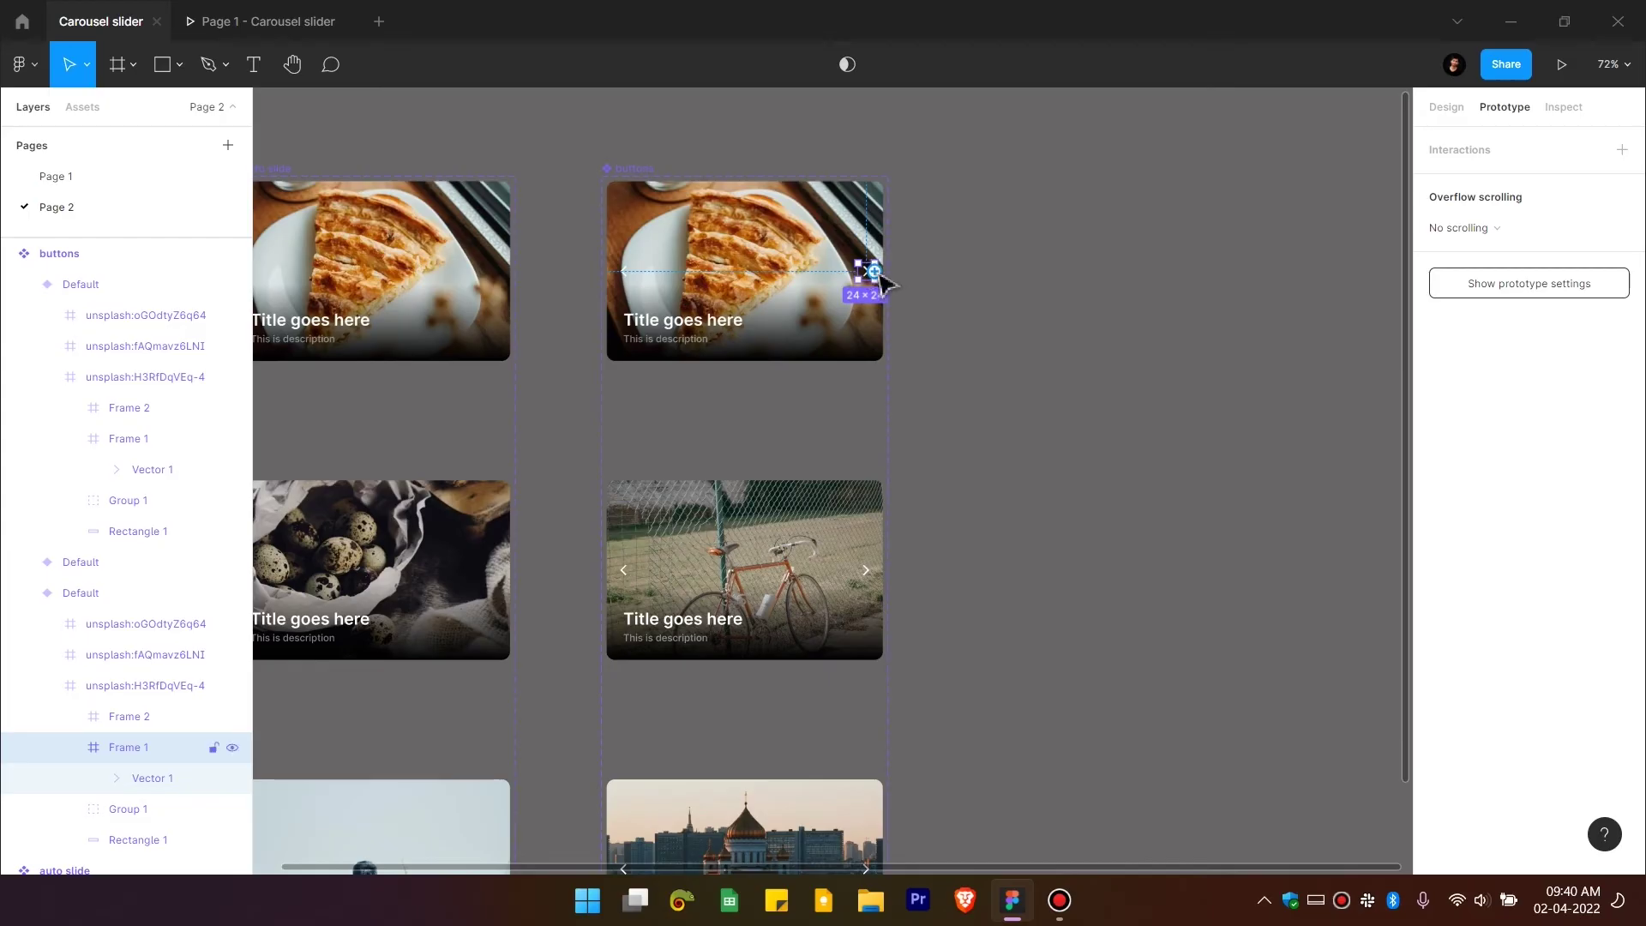
{"action": "left_click_drag", "start_coordinate": [874, 271], "coordinate": [808, 536]}
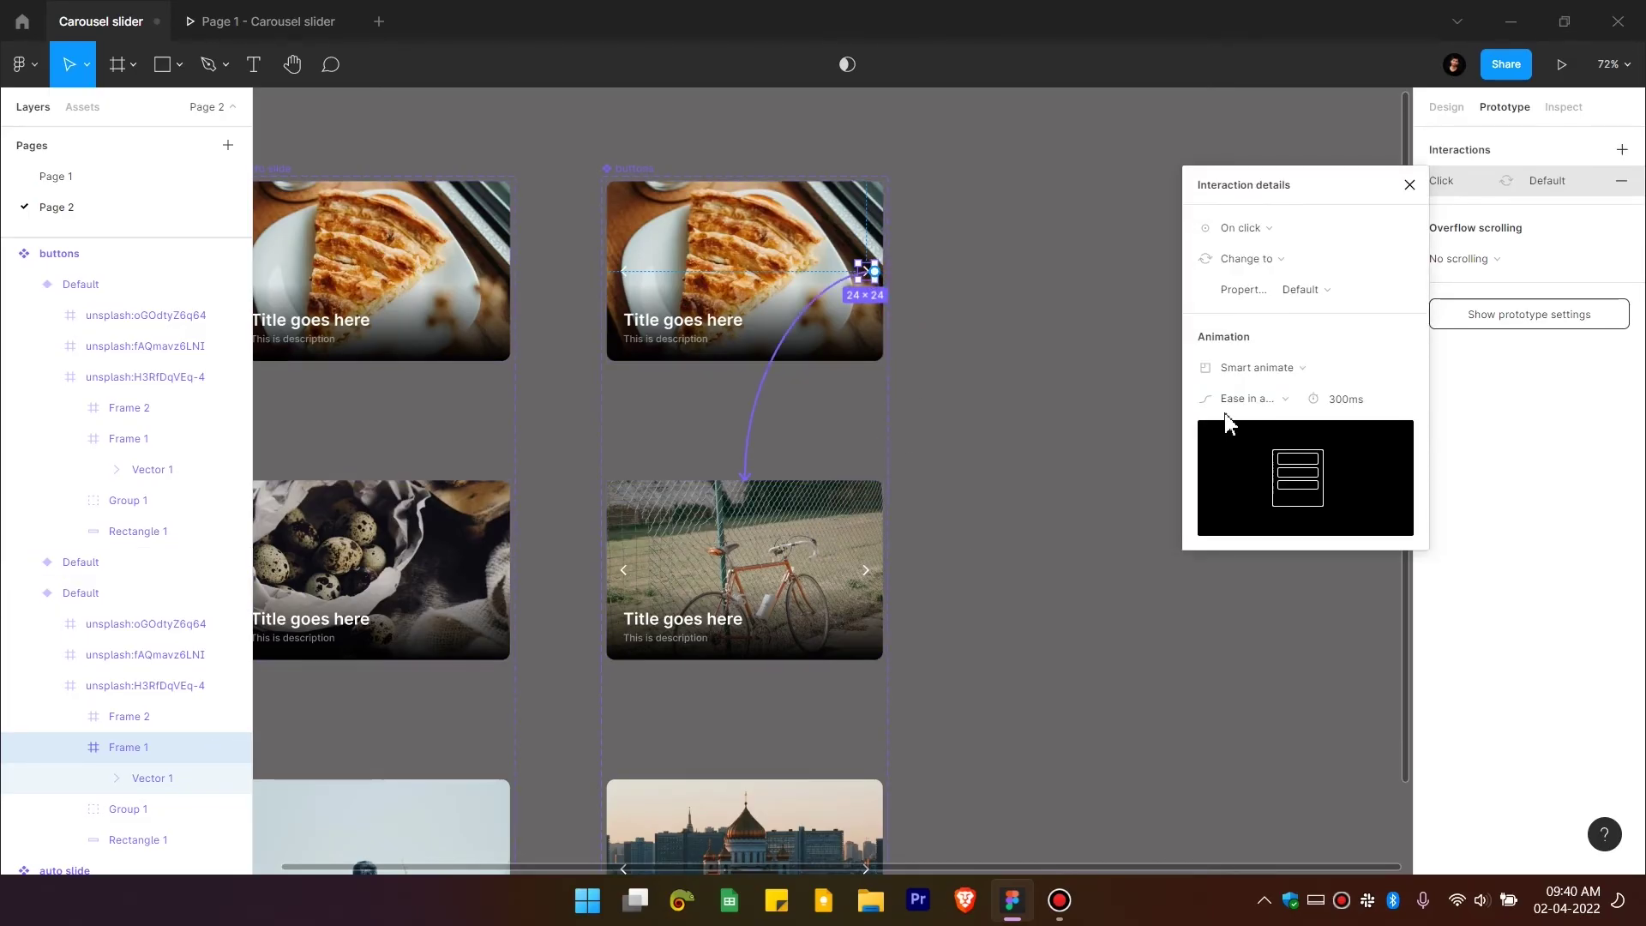
{"action": "left_click", "coordinate": [1267, 239]}
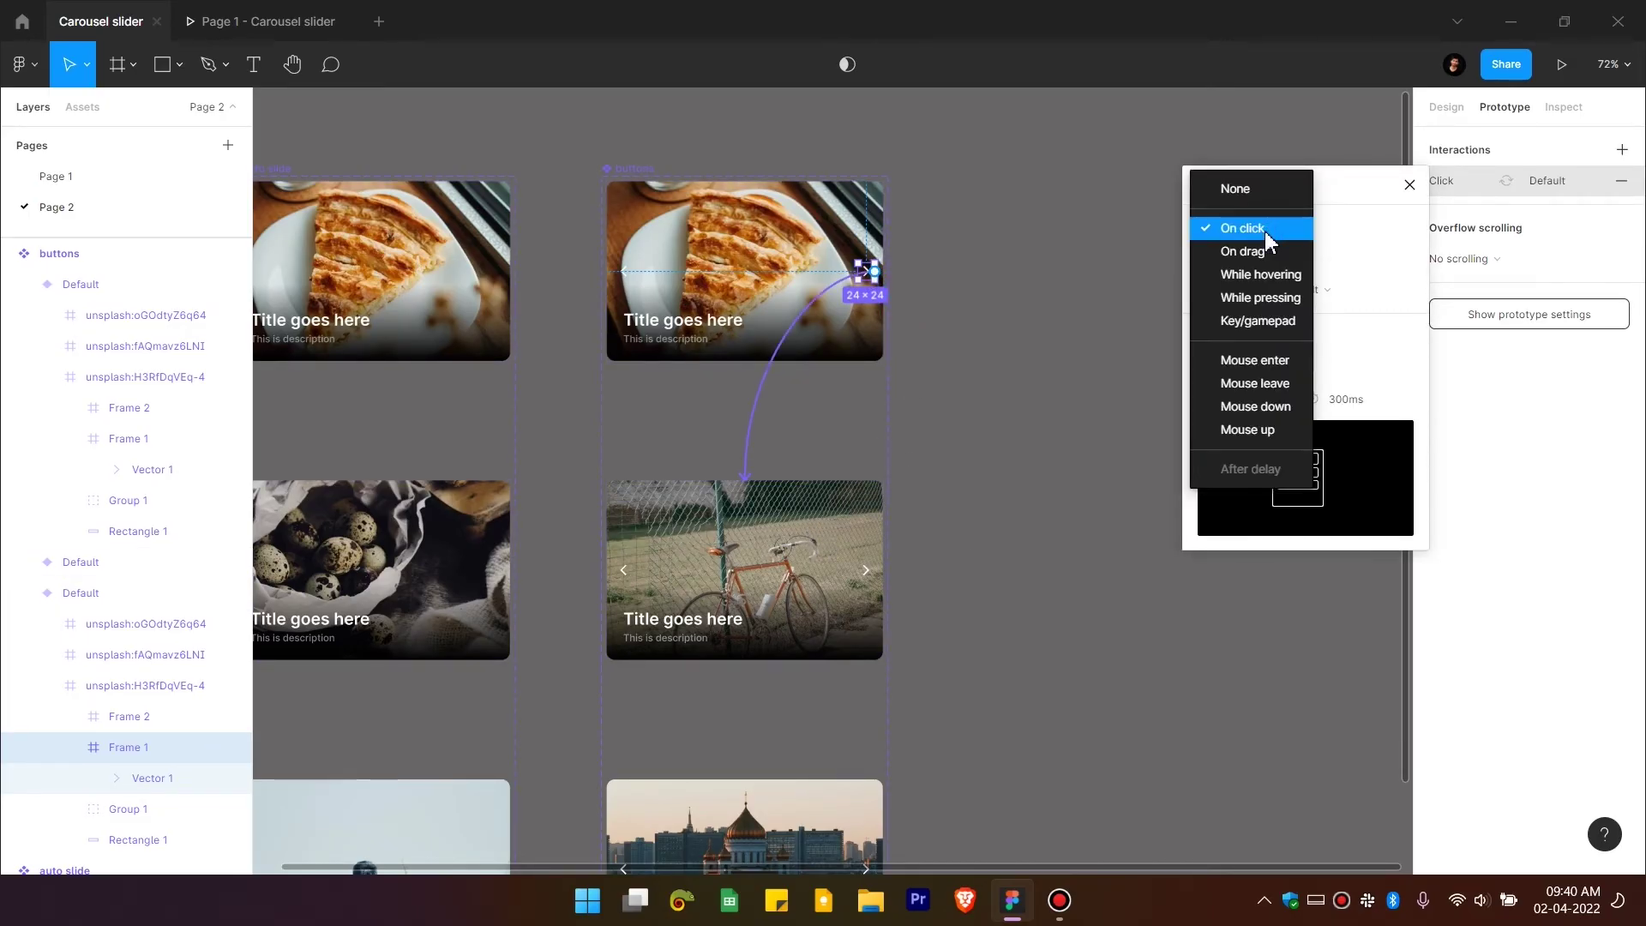
{"action": "left_click", "coordinate": [1260, 229]}
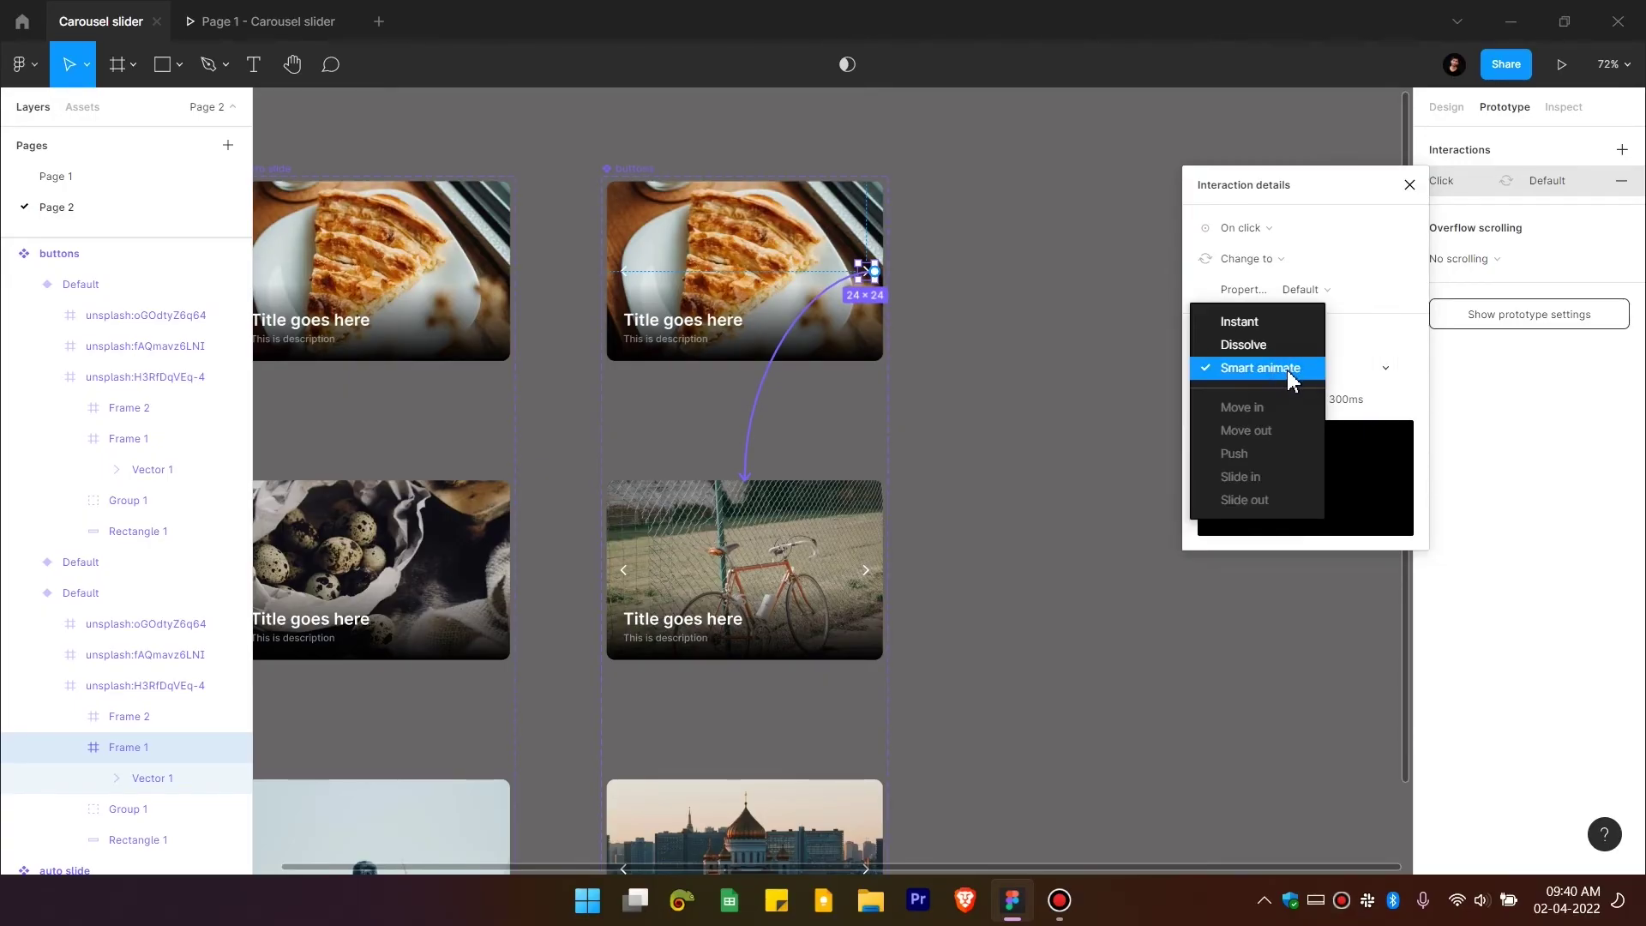
{"action": "left_click", "coordinate": [1291, 380]}
Step: Link the bicycle card's right arrow to the city card
{"action": "left_click", "coordinate": [837, 540]}
{"action": "double_click", "coordinate": [871, 580]}
{"action": "double_click", "coordinate": [868, 579]}
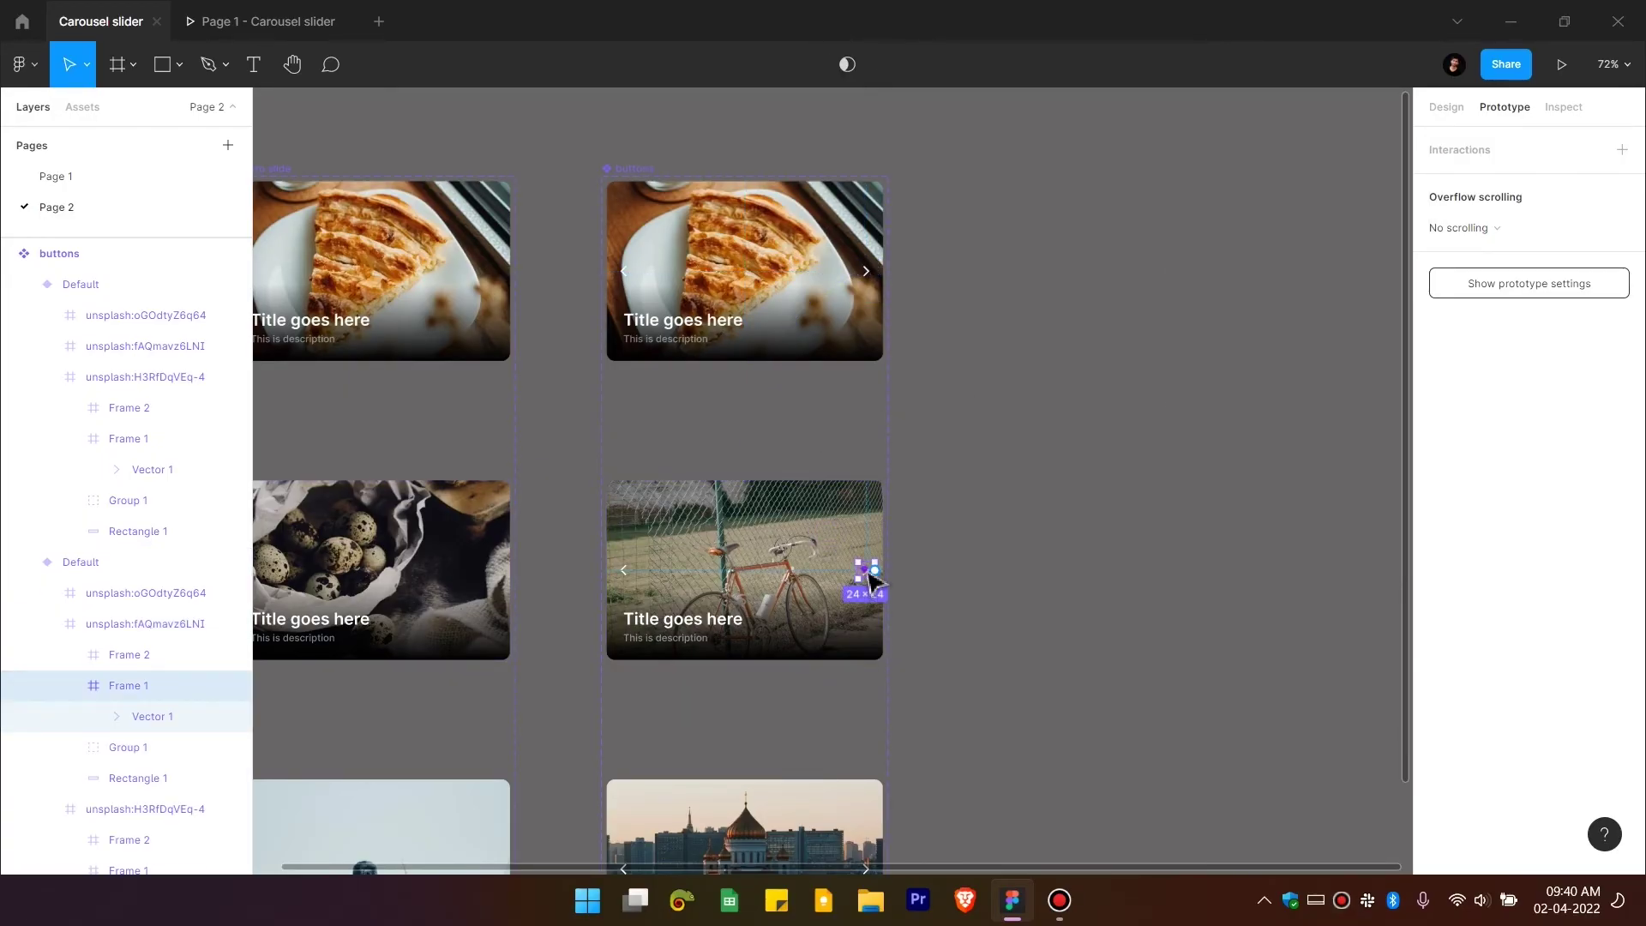
{"action": "left_click_drag", "start_coordinate": [875, 570], "coordinate": [812, 286]}
{"action": "left_click", "coordinate": [917, 767]}
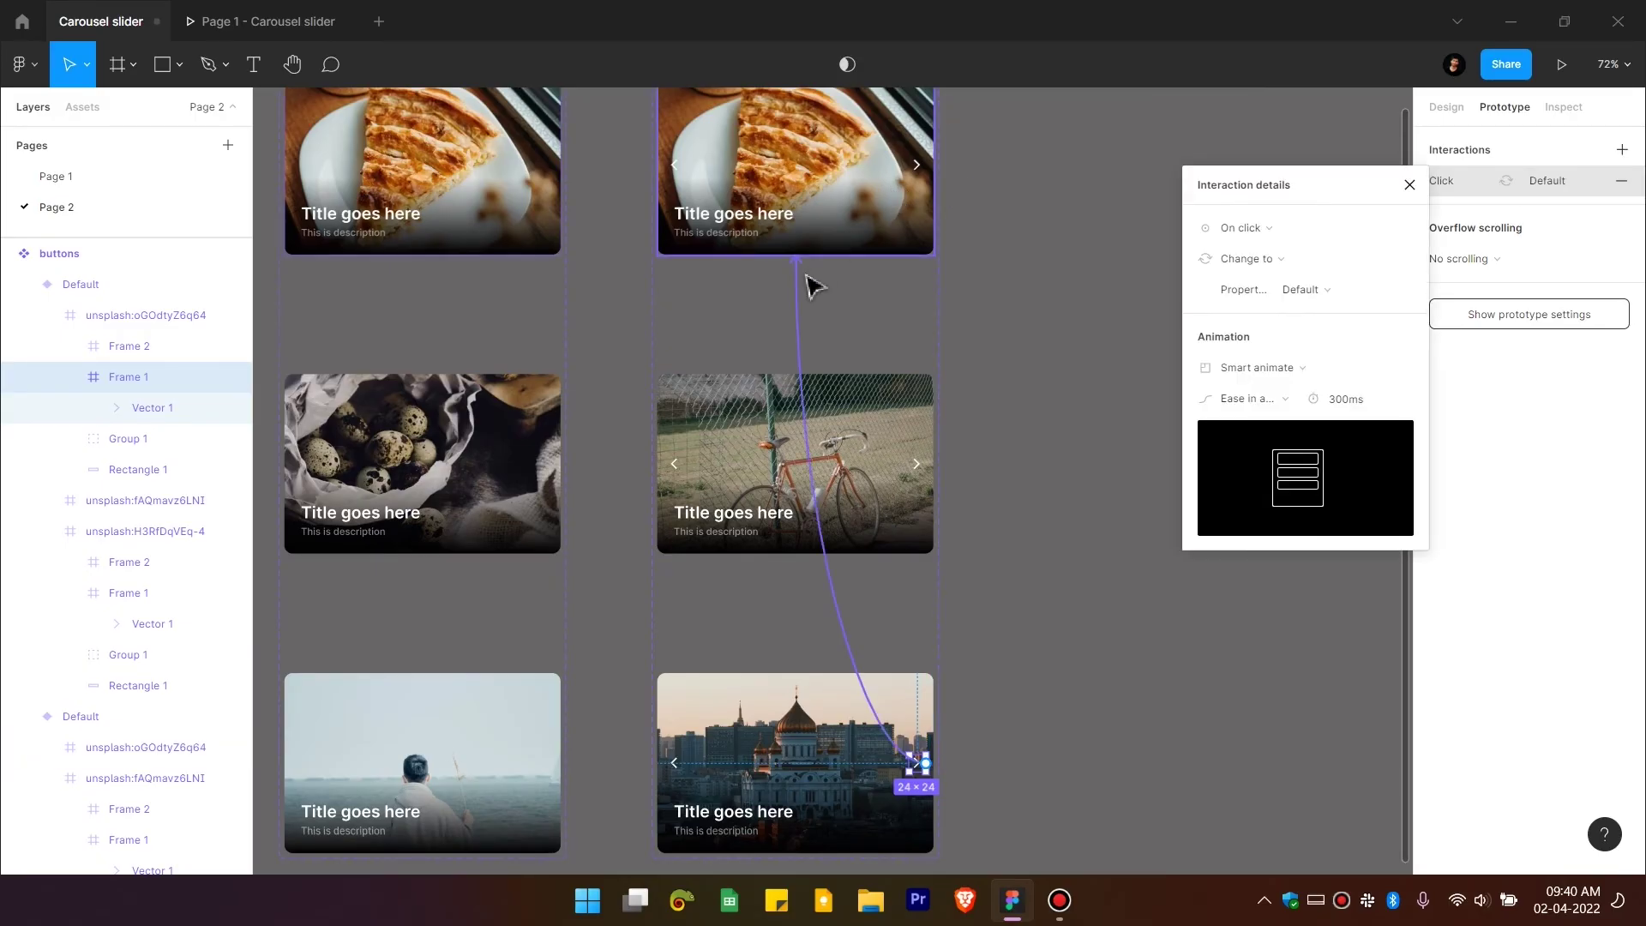
Step: Link the city card's left arrow to the bicycle card and the pie card's left arrow to the city card
{"action": "left_click", "coordinate": [723, 733]}
{"action": "left_click", "coordinate": [678, 776]}
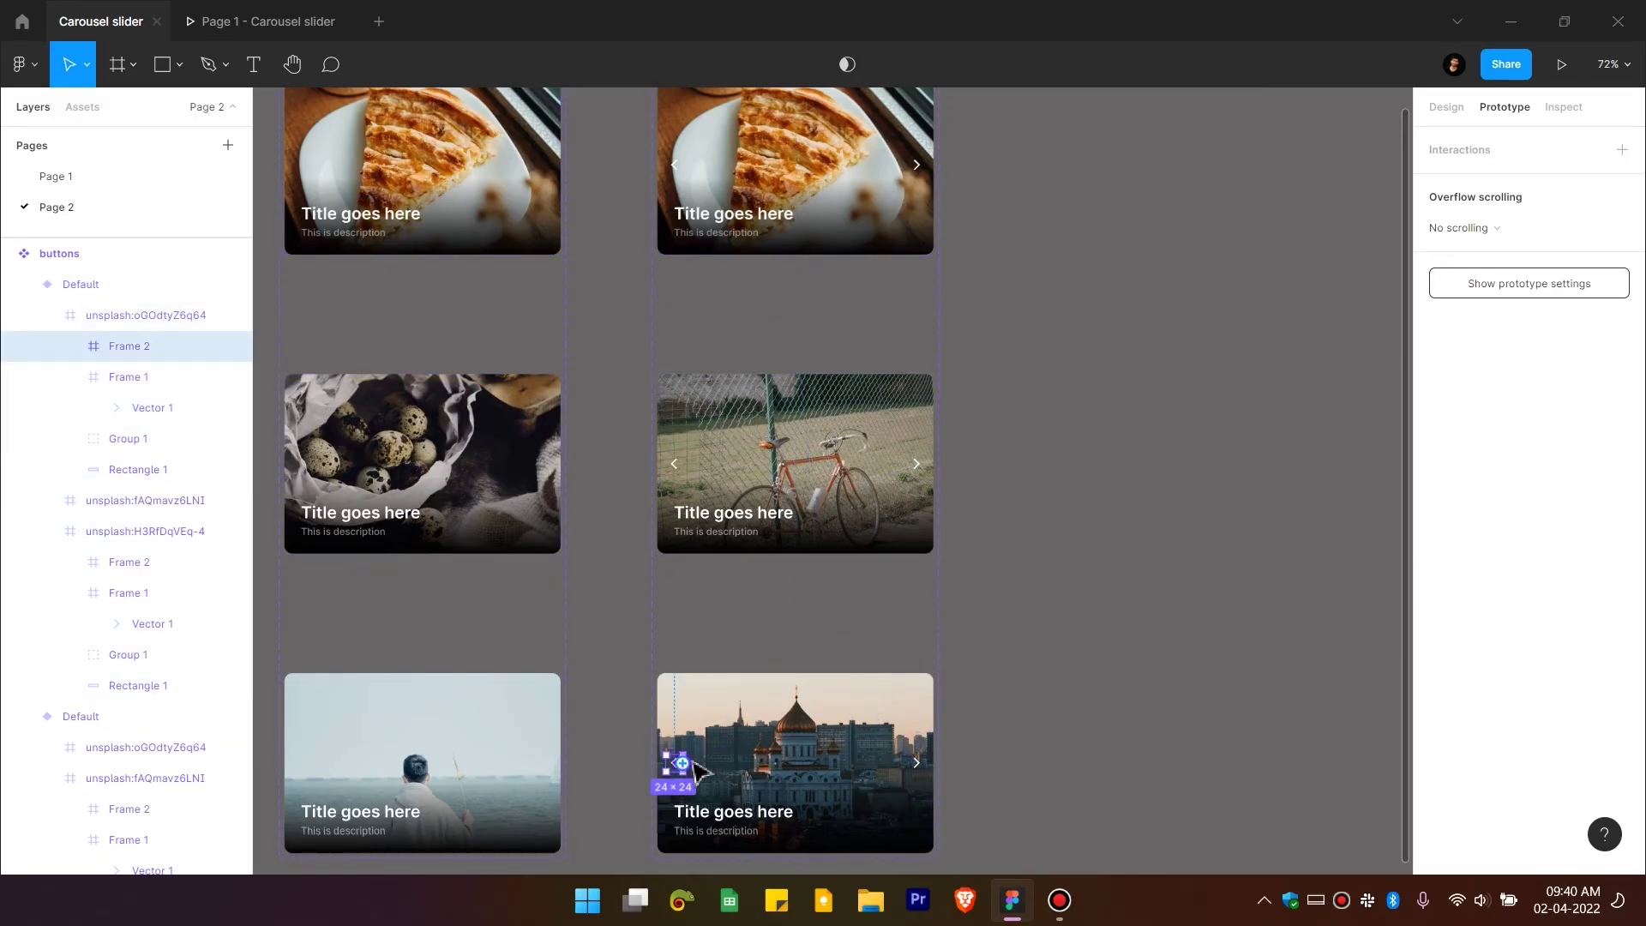
{"action": "left_click_drag", "start_coordinate": [684, 762], "coordinate": [735, 257]}
{"action": "left_click", "coordinate": [673, 474]}
{"action": "left_click", "coordinate": [679, 470]}
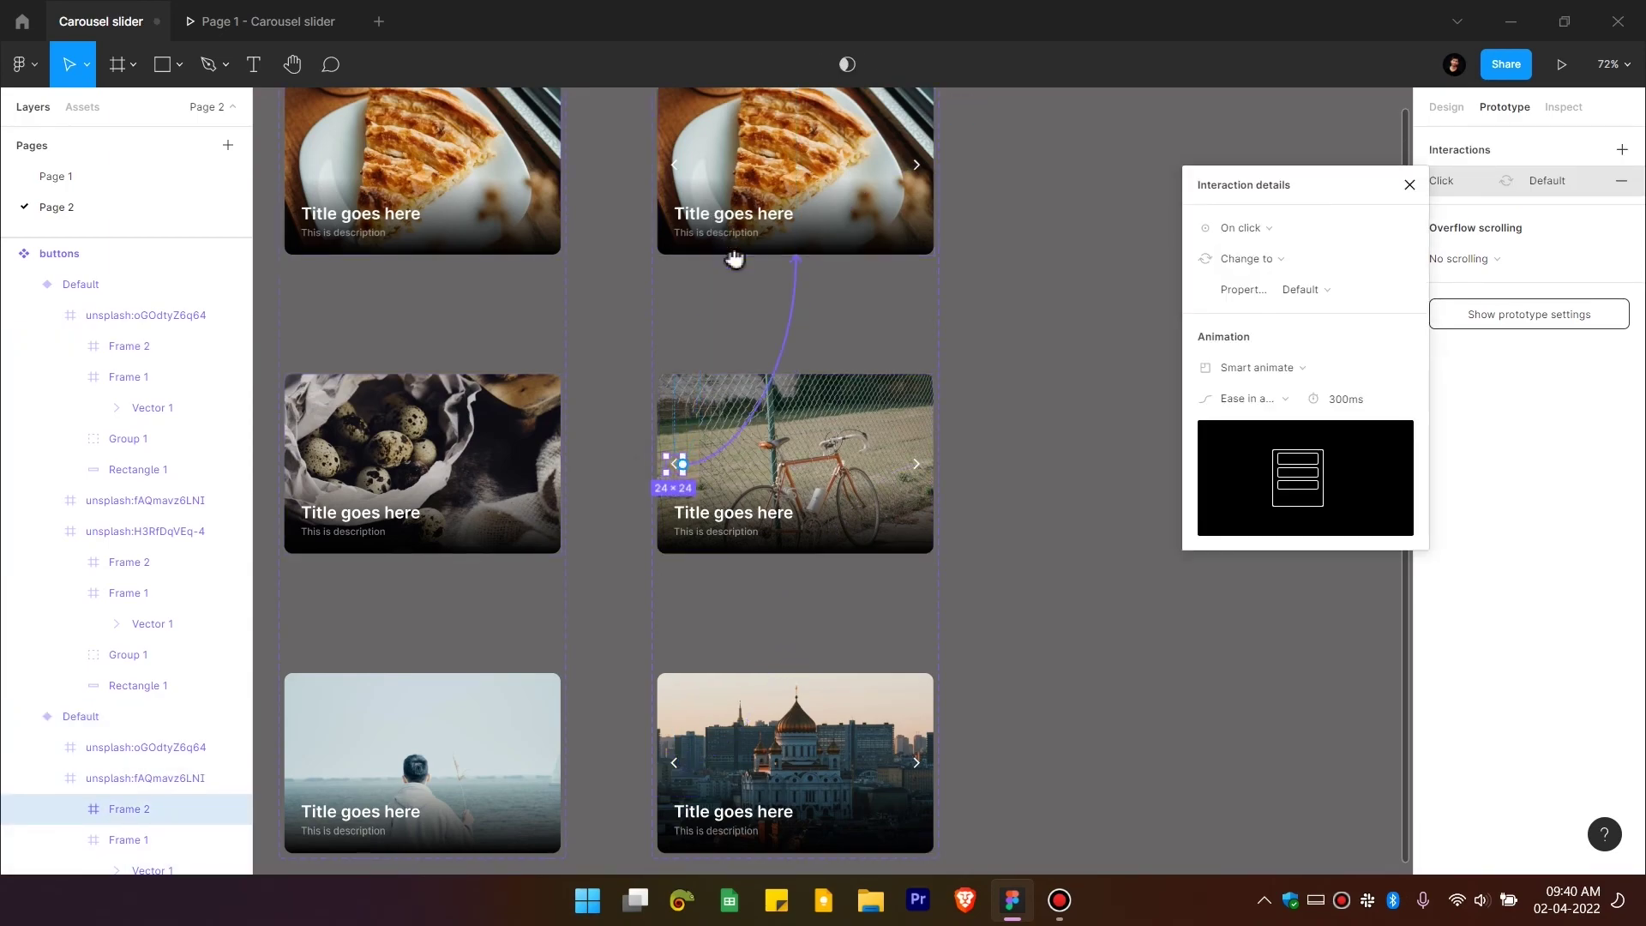
{"action": "scroll", "coordinate": [735, 257], "scroll_direction": "up", "scroll_amount": 2}
{"action": "left_click", "coordinate": [667, 243]}
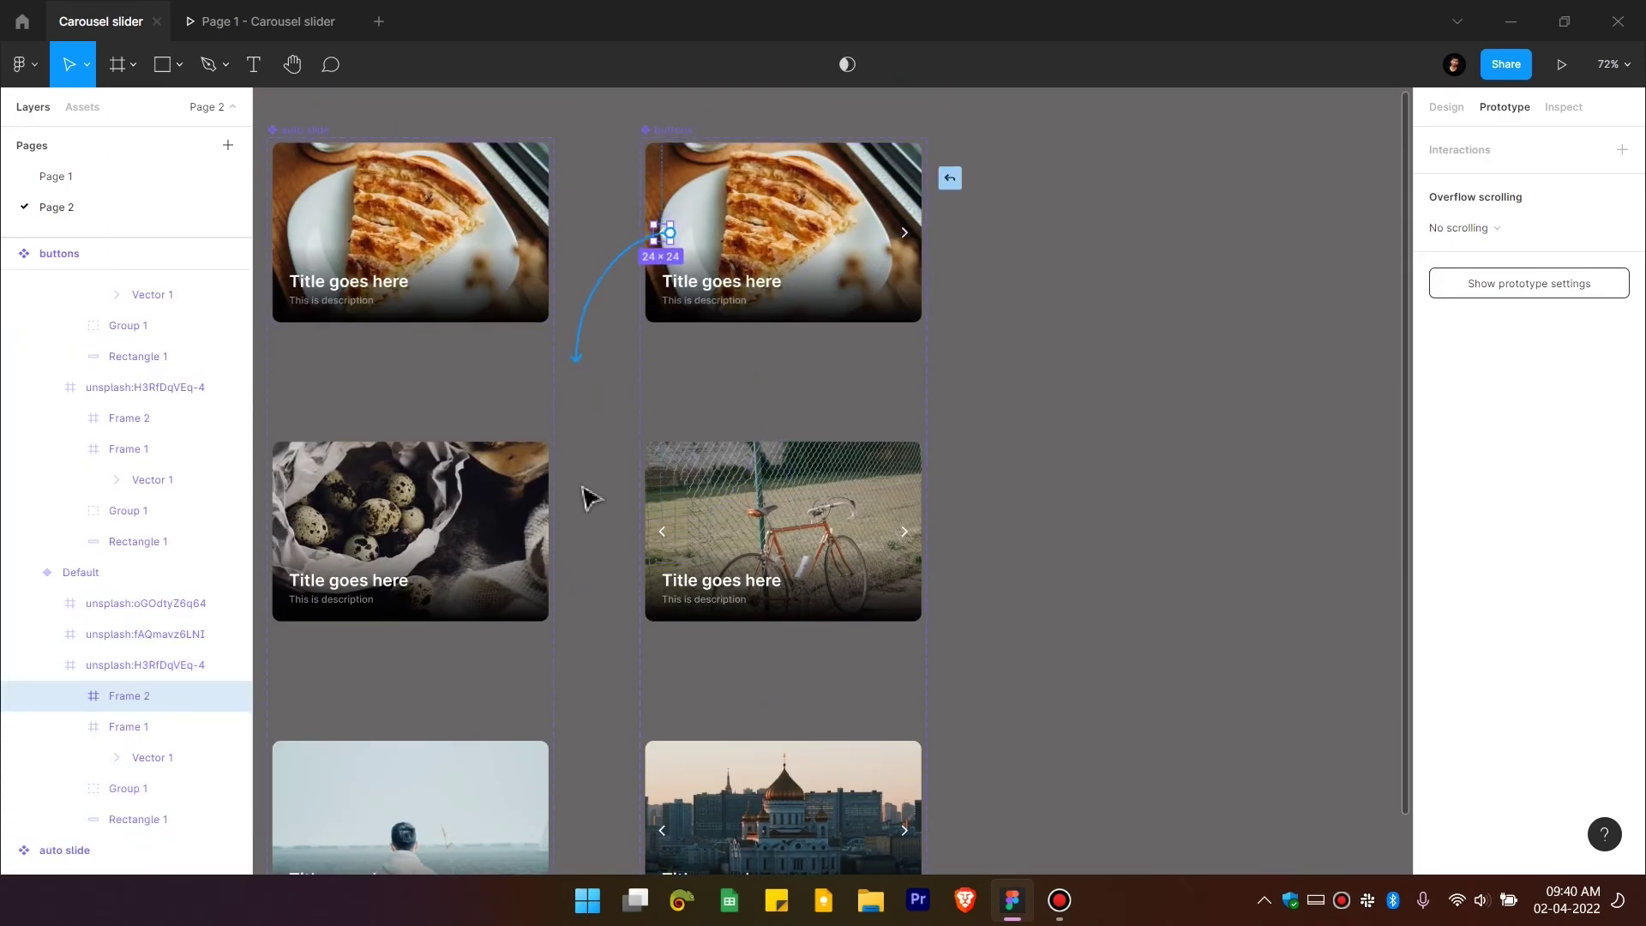
{"action": "left_click_drag", "start_coordinate": [591, 497], "coordinate": [690, 810]}
Step: Draw a large new white frame, Frame 3, to the right of the carousel cards
{"action": "left_click", "coordinate": [1020, 268]}
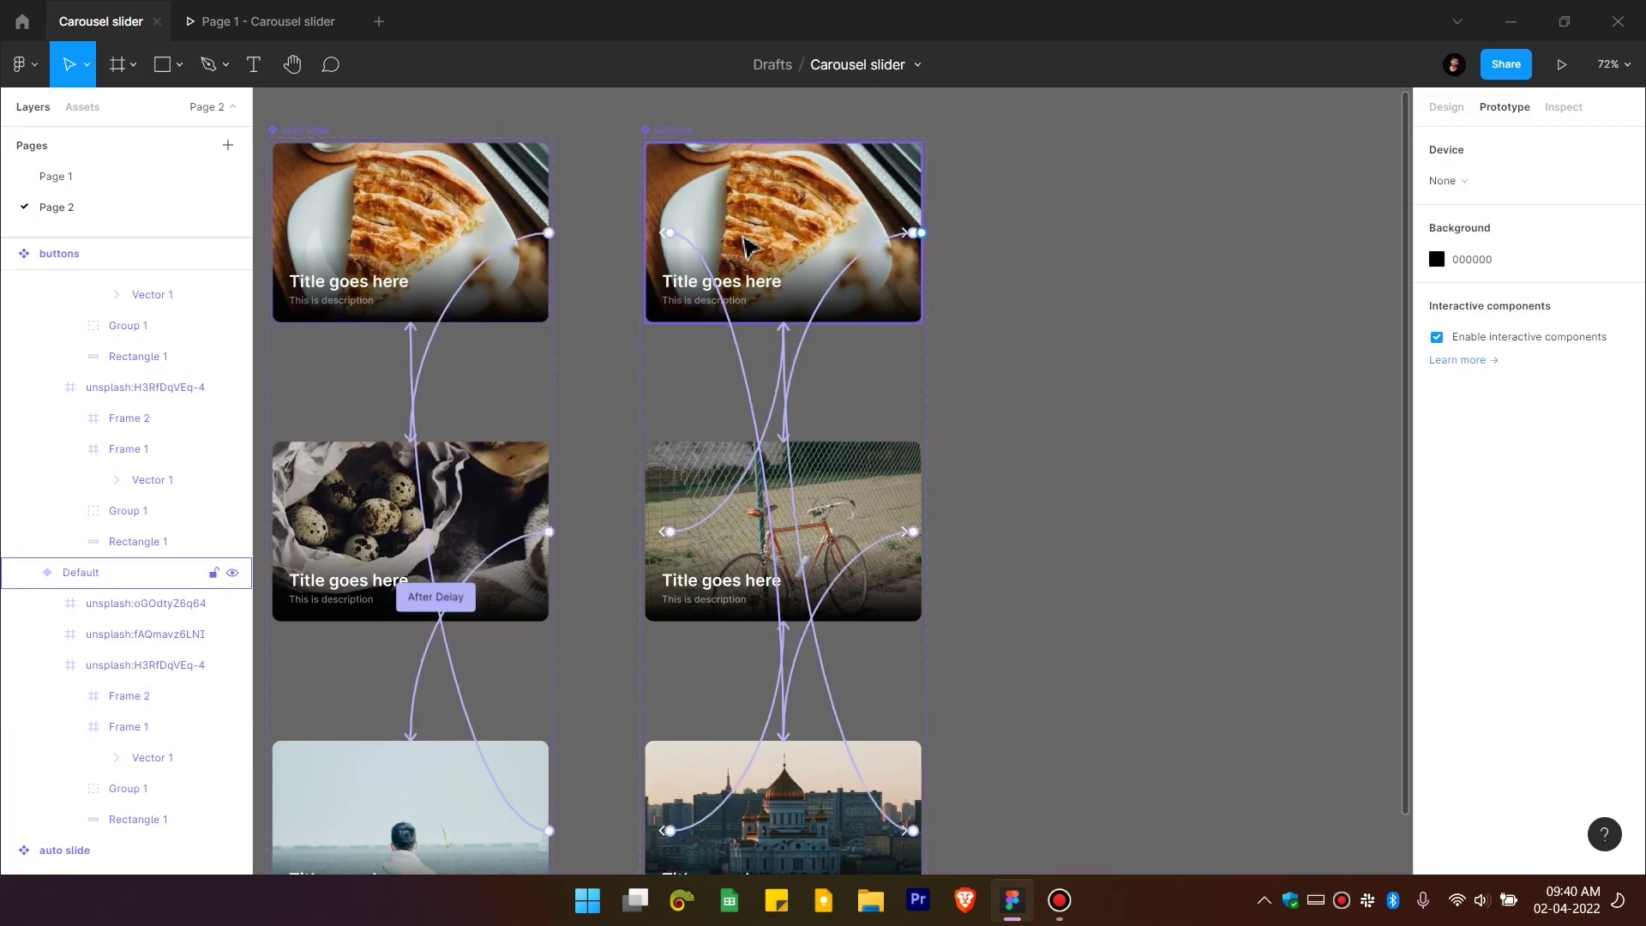
{"action": "scroll", "coordinate": [745, 247], "scroll_direction": "up", "scroll_amount": 3}
{"action": "scroll", "coordinate": [1083, 338], "scroll_direction": "down", "scroll_amount": 5, "text": "ctrl"}
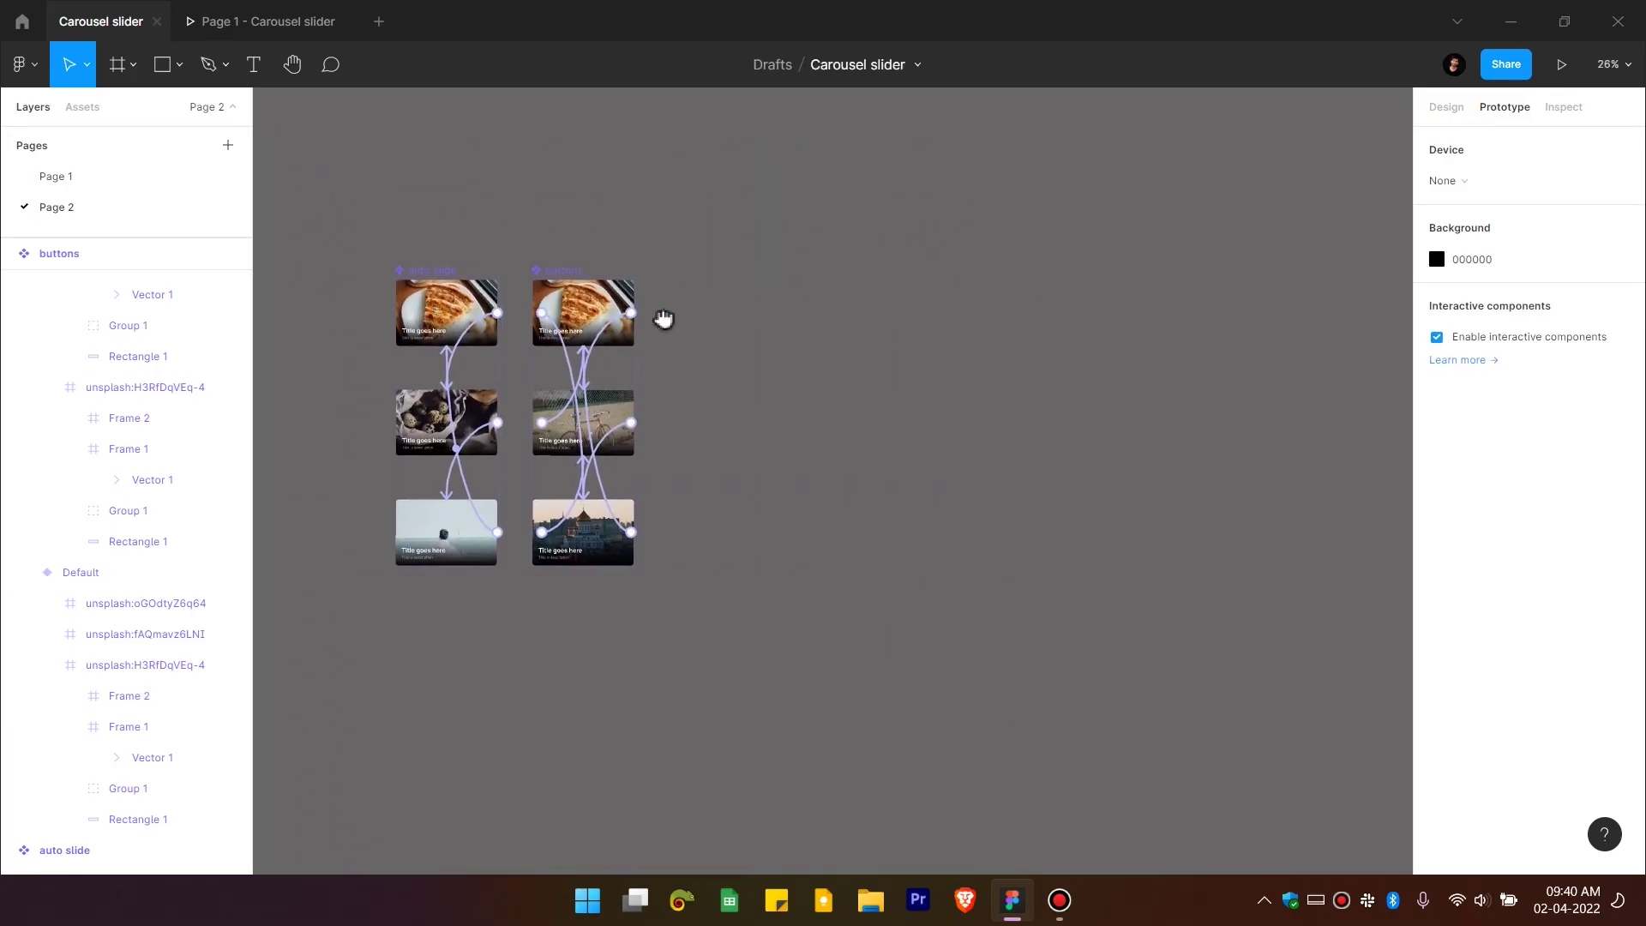
{"action": "scroll", "coordinate": [677, 322], "scroll_direction": "up", "scroll_amount": 2, "text": "ctrl"}
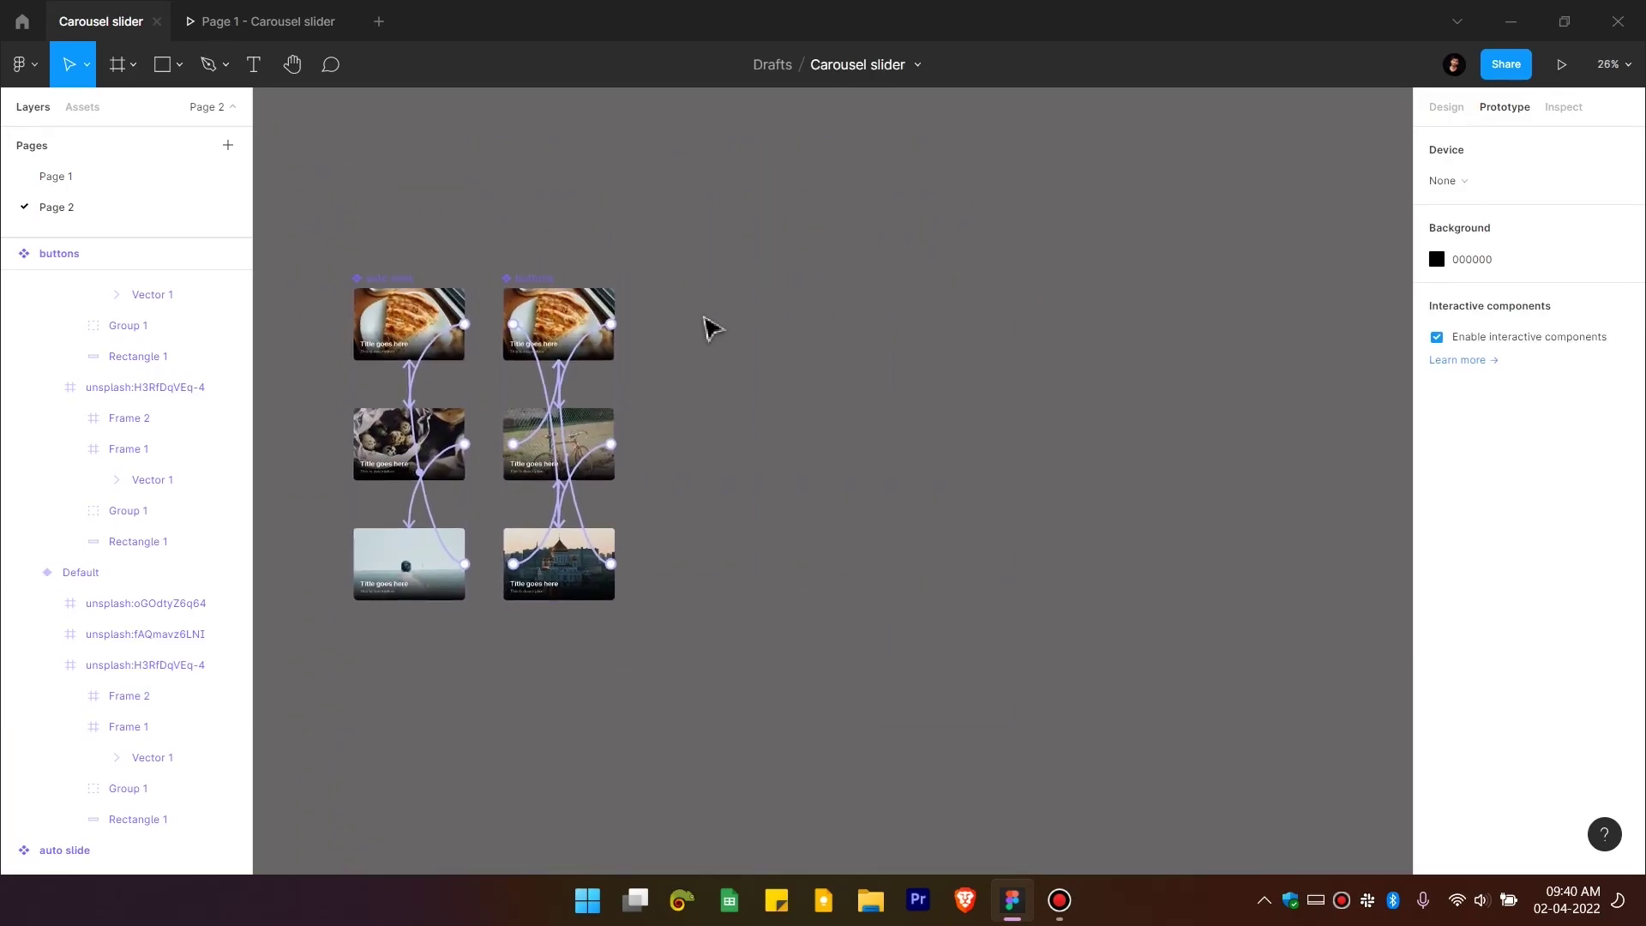
{"action": "left_click", "coordinate": [1448, 107]}
{"action": "left_click", "coordinate": [940, 333]}
{"action": "key", "text": "f"}
{"action": "left_click_drag", "start_coordinate": [716, 285], "coordinate": [1263, 570]}
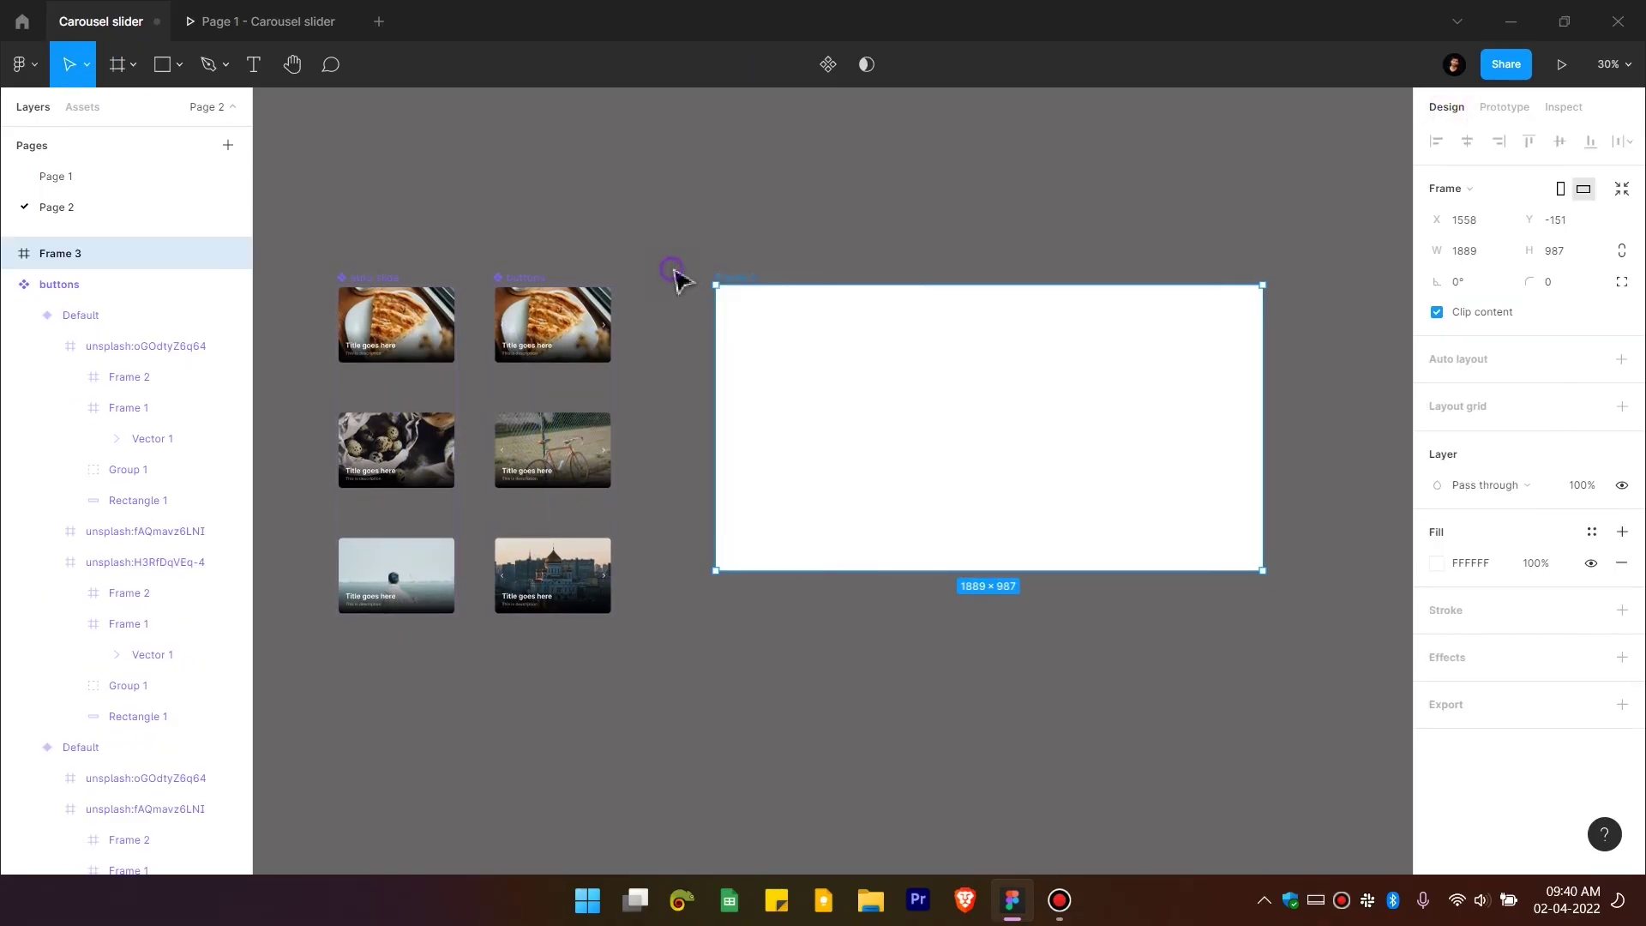
{"action": "left_click", "coordinate": [672, 271]}
Step: Place copies of the buttons carousel and, below it, the auto slide carousel inside Frame 3
{"action": "left_click", "coordinate": [546, 334]}
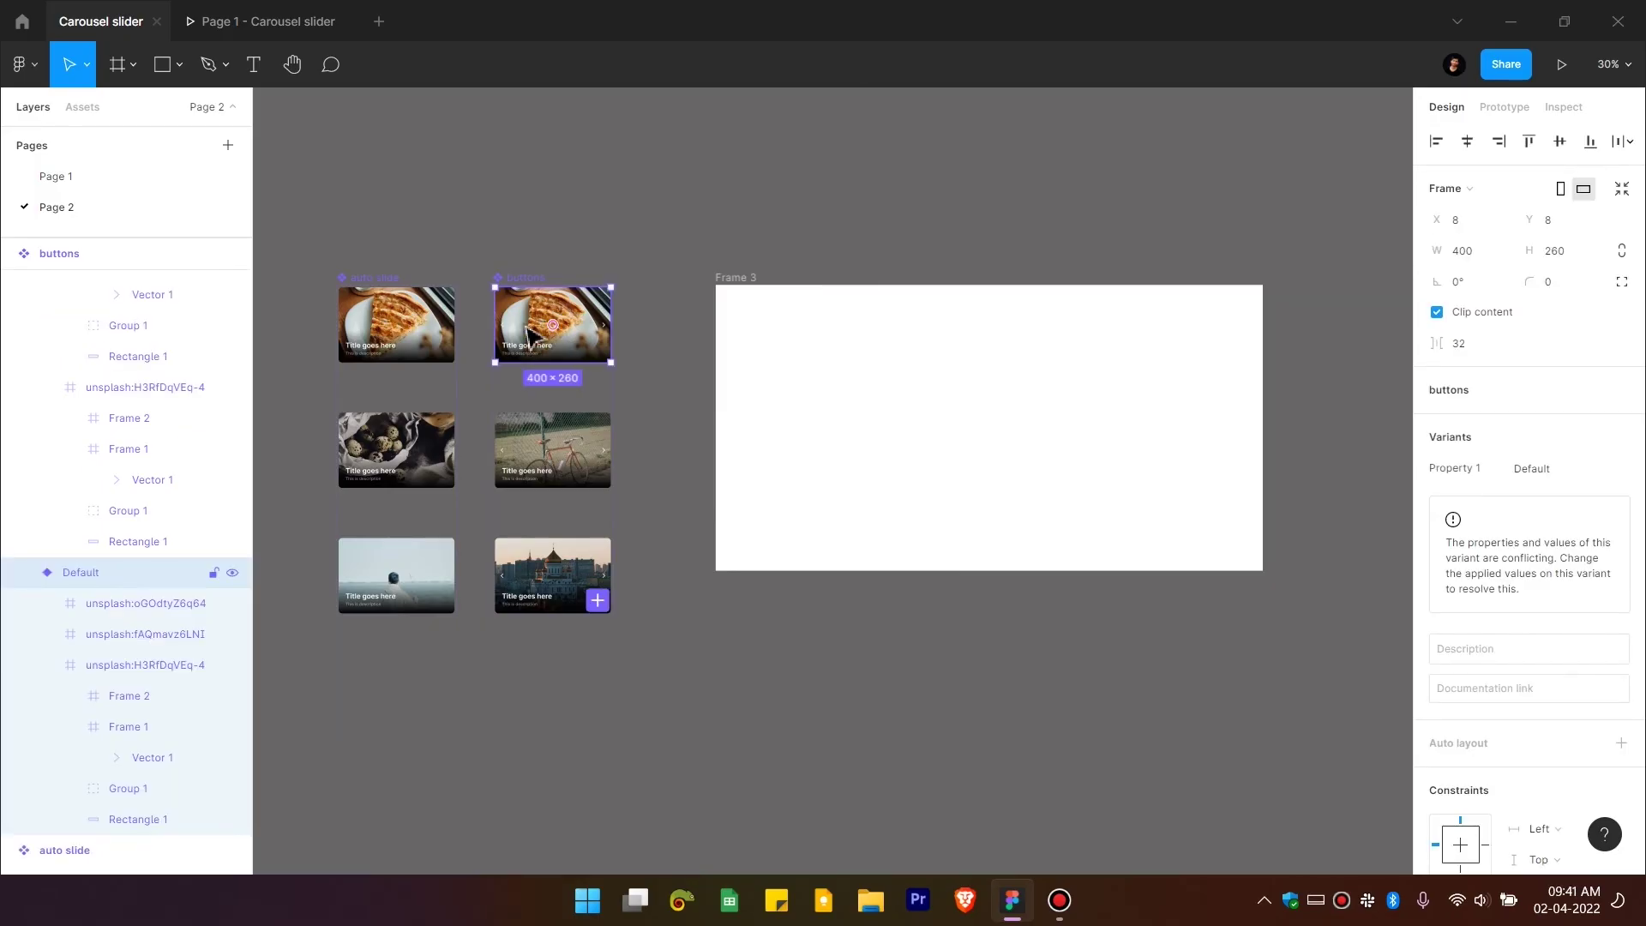
{"action": "left_click_drag", "start_coordinate": [526, 334], "coordinate": [945, 382]}
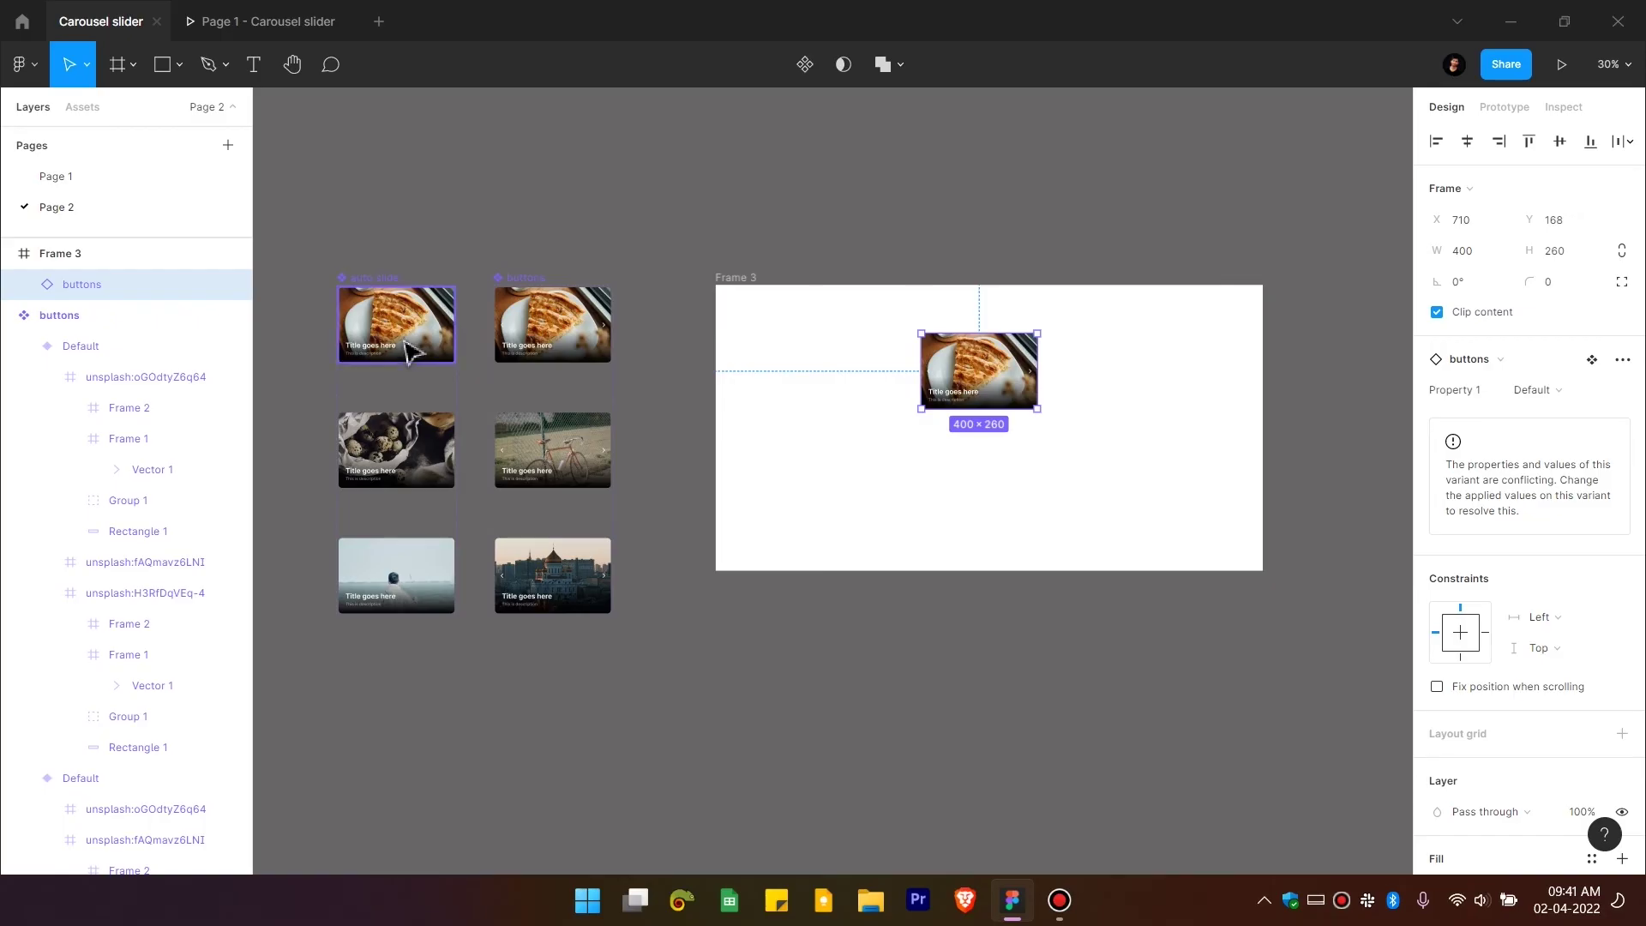
{"action": "left_click_drag", "start_coordinate": [410, 351], "coordinate": [995, 503]}
{"action": "scroll", "coordinate": [1027, 418], "scroll_direction": "up", "scroll_amount": 2}
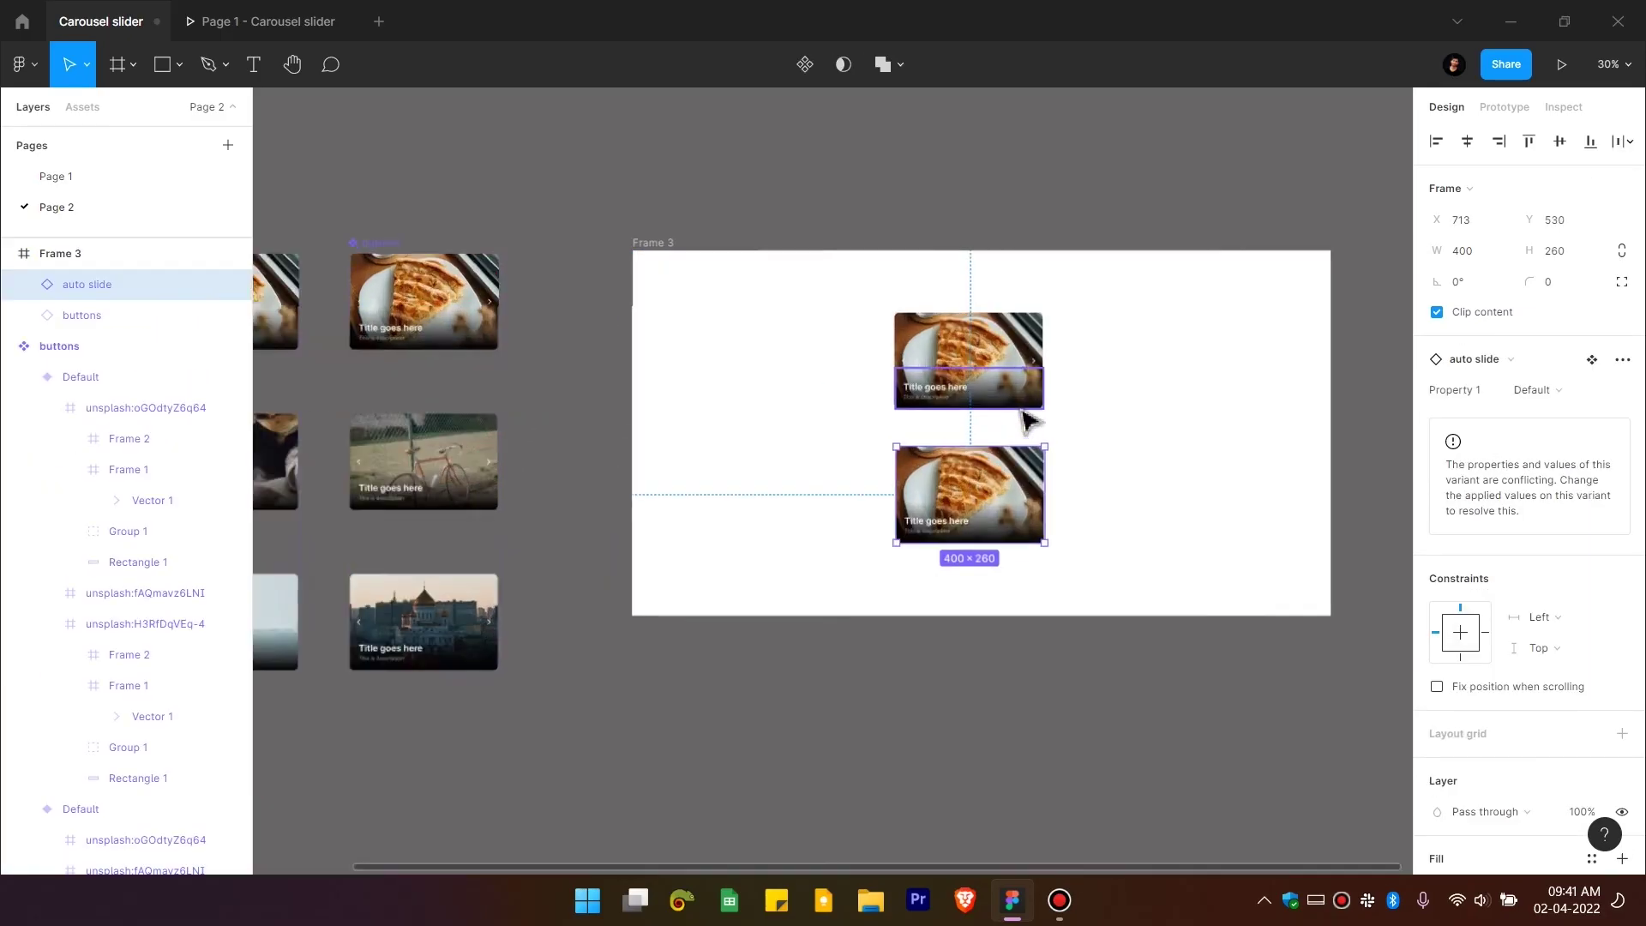
{"action": "scroll", "coordinate": [1027, 418], "scroll_direction": "up", "scroll_amount": 5}
Step: Centre both carousel instances horizontally in Frame 3 and start the prototype preview
{"action": "left_click", "coordinate": [950, 356]}
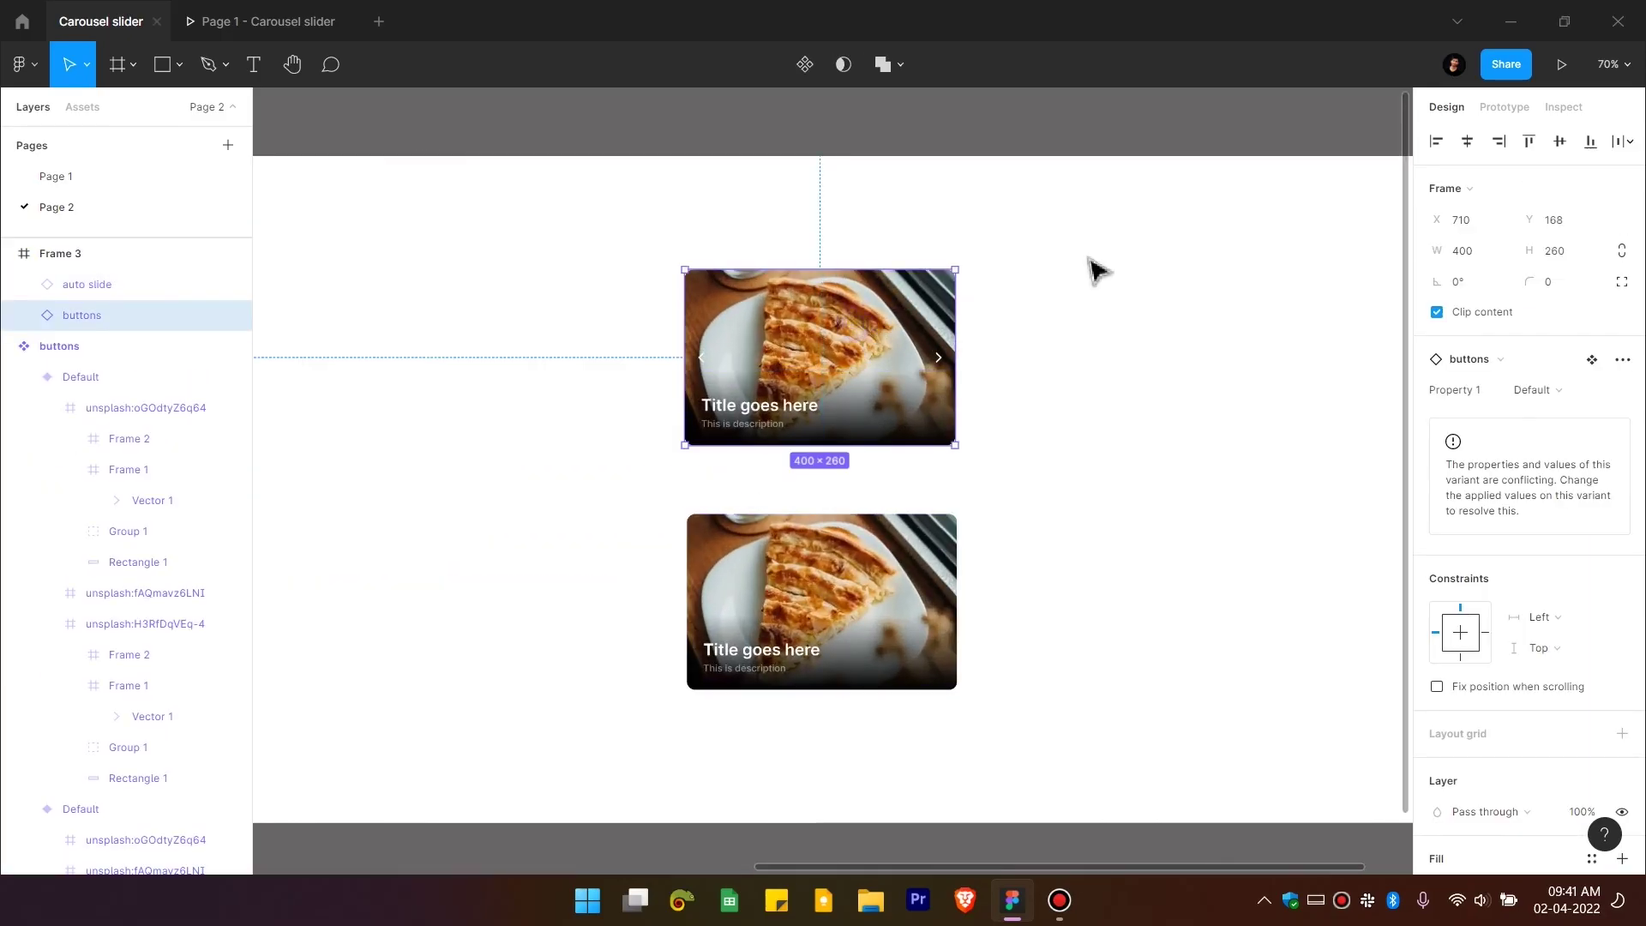
{"action": "left_click", "coordinate": [1468, 141]}
{"action": "left_click", "coordinate": [947, 548]}
{"action": "key", "text": "alt+h"}
{"action": "left_click", "coordinate": [1167, 154]}
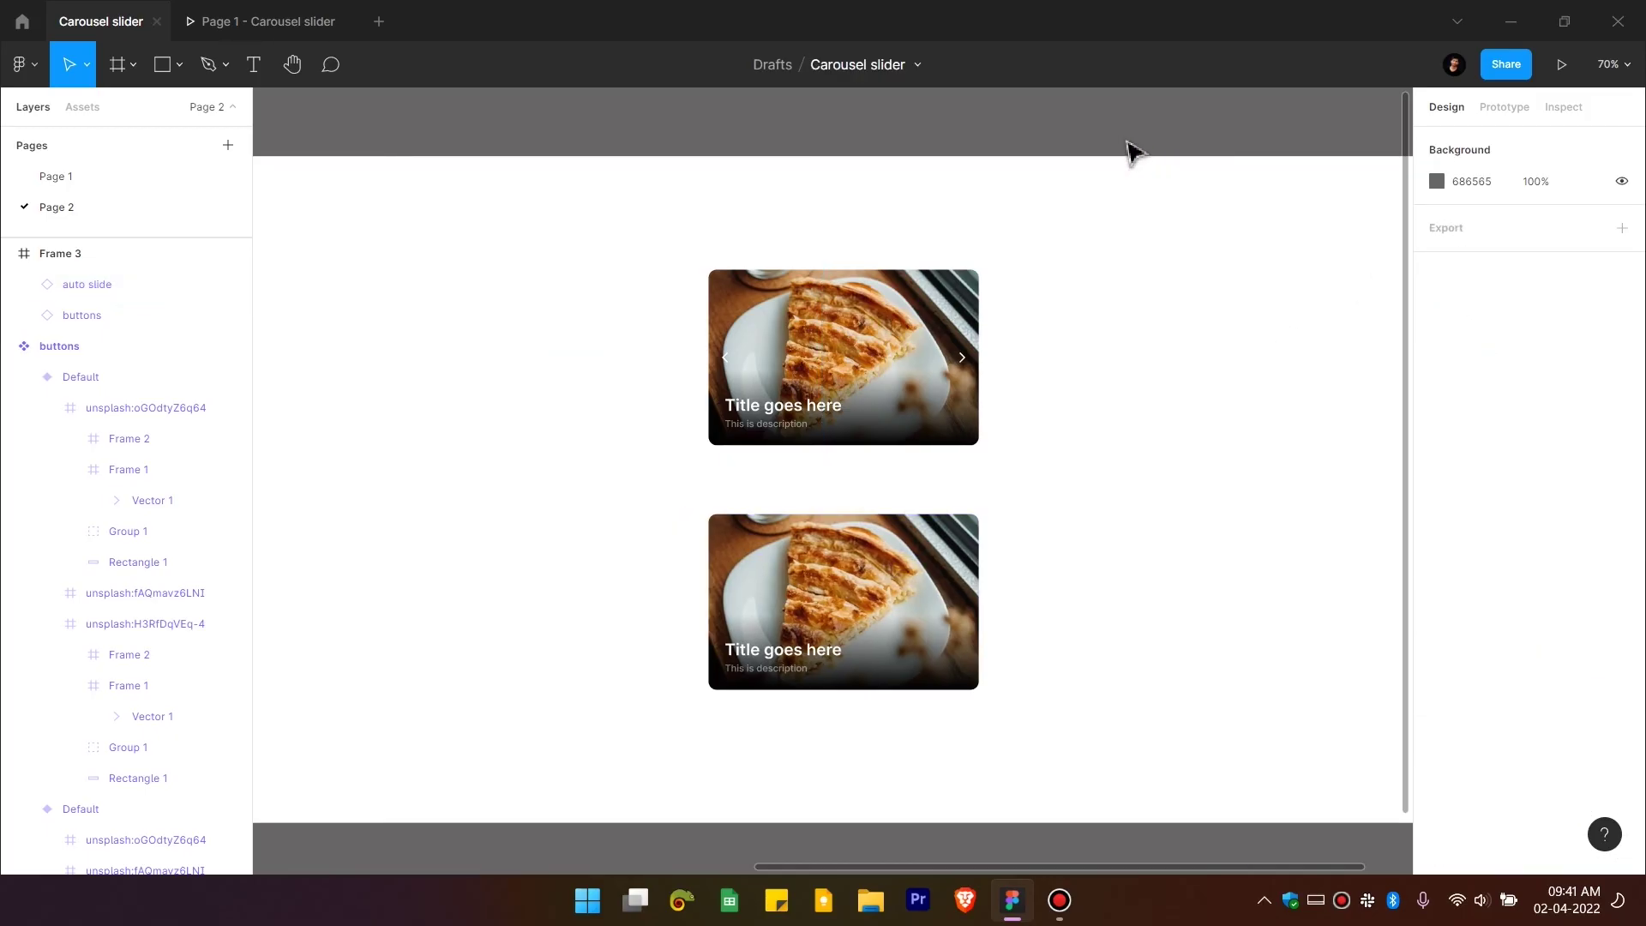
{"action": "left_click", "coordinate": [1562, 69]}
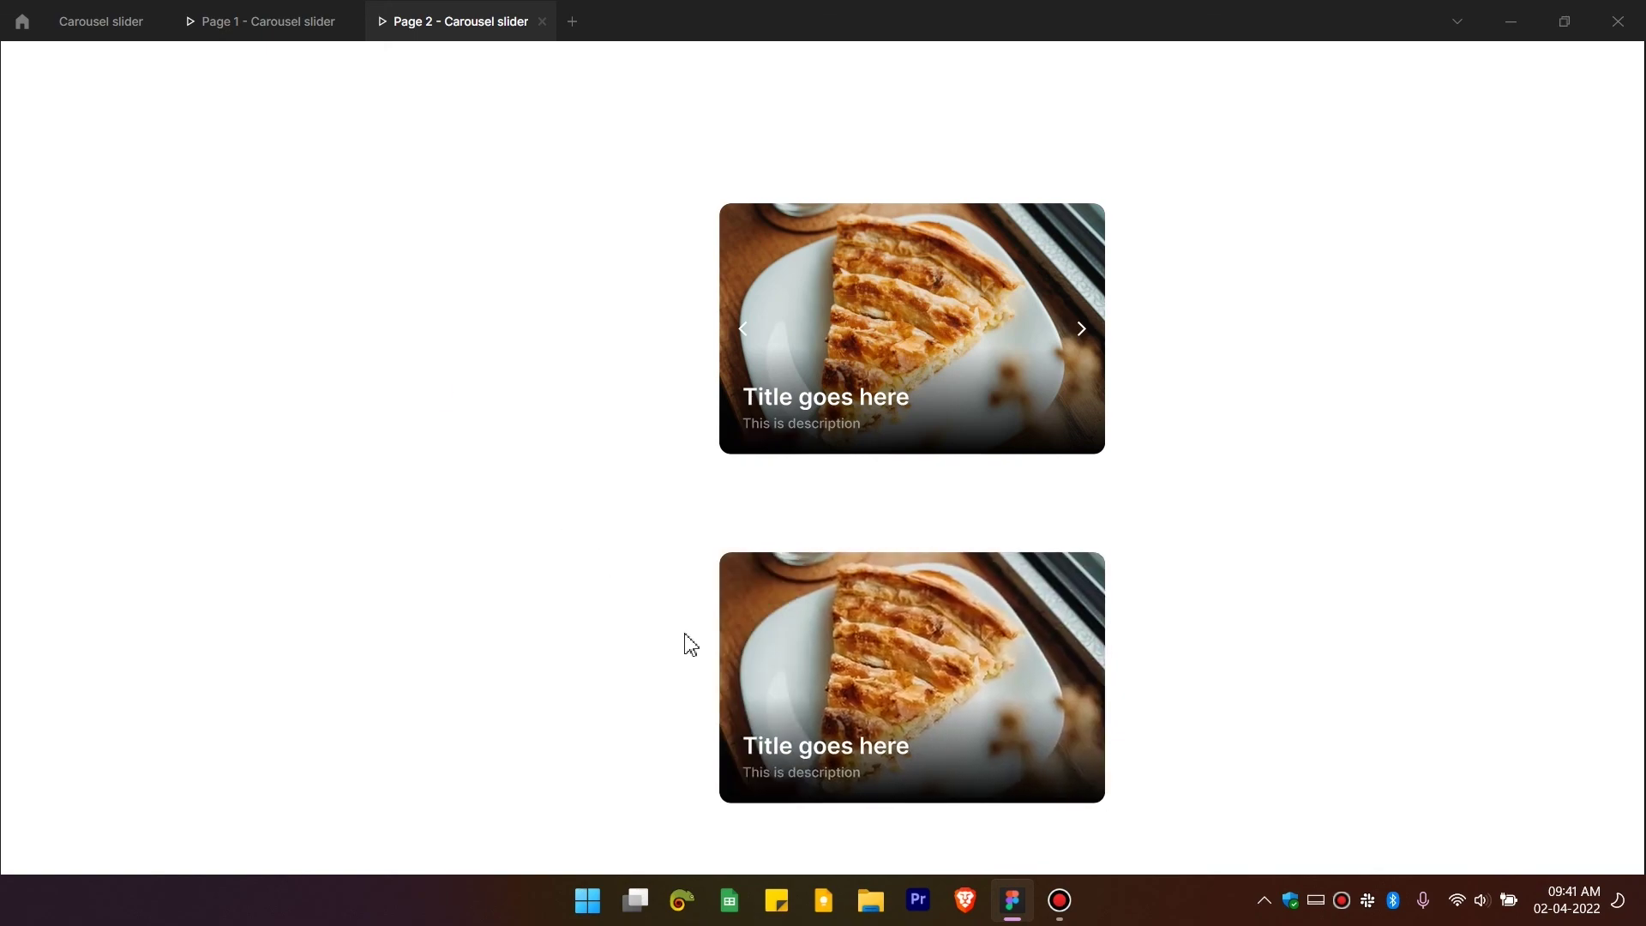
Step: Step the top carousel forward five times with its next arrow, reaching the cathedral city slide
{"action": "left_click", "coordinate": [1081, 330]}
{"action": "left_click", "coordinate": [1081, 330]}
{"action": "left_click", "coordinate": [1080, 330]}
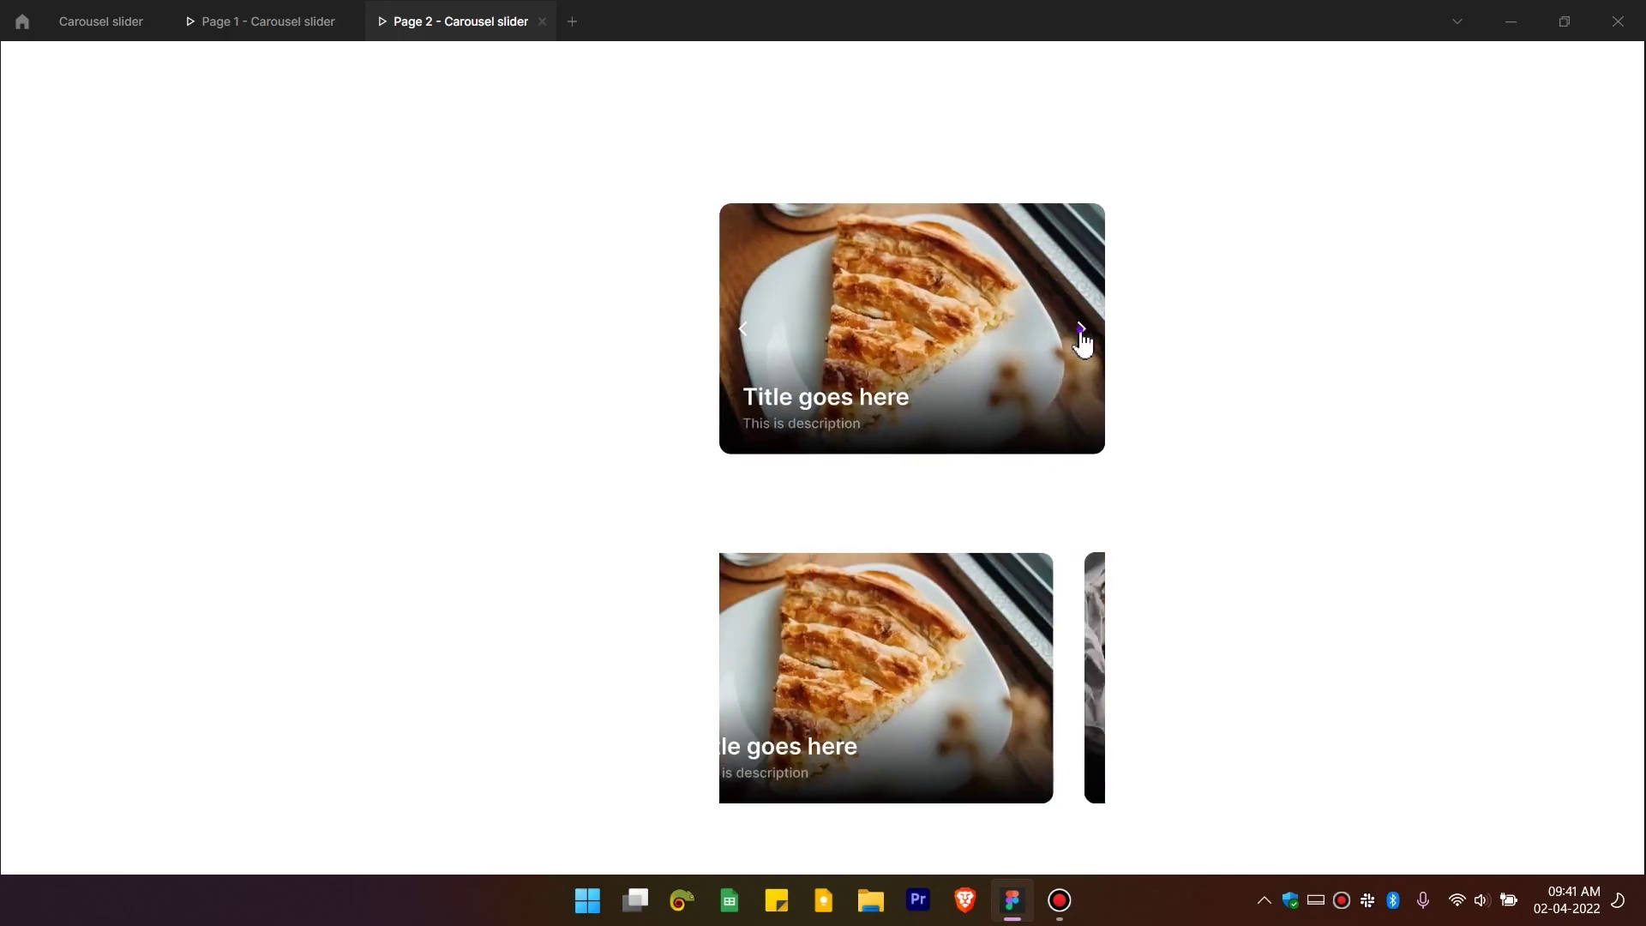
{"action": "left_click", "coordinate": [1081, 330]}
{"action": "left_click", "coordinate": [1081, 330]}
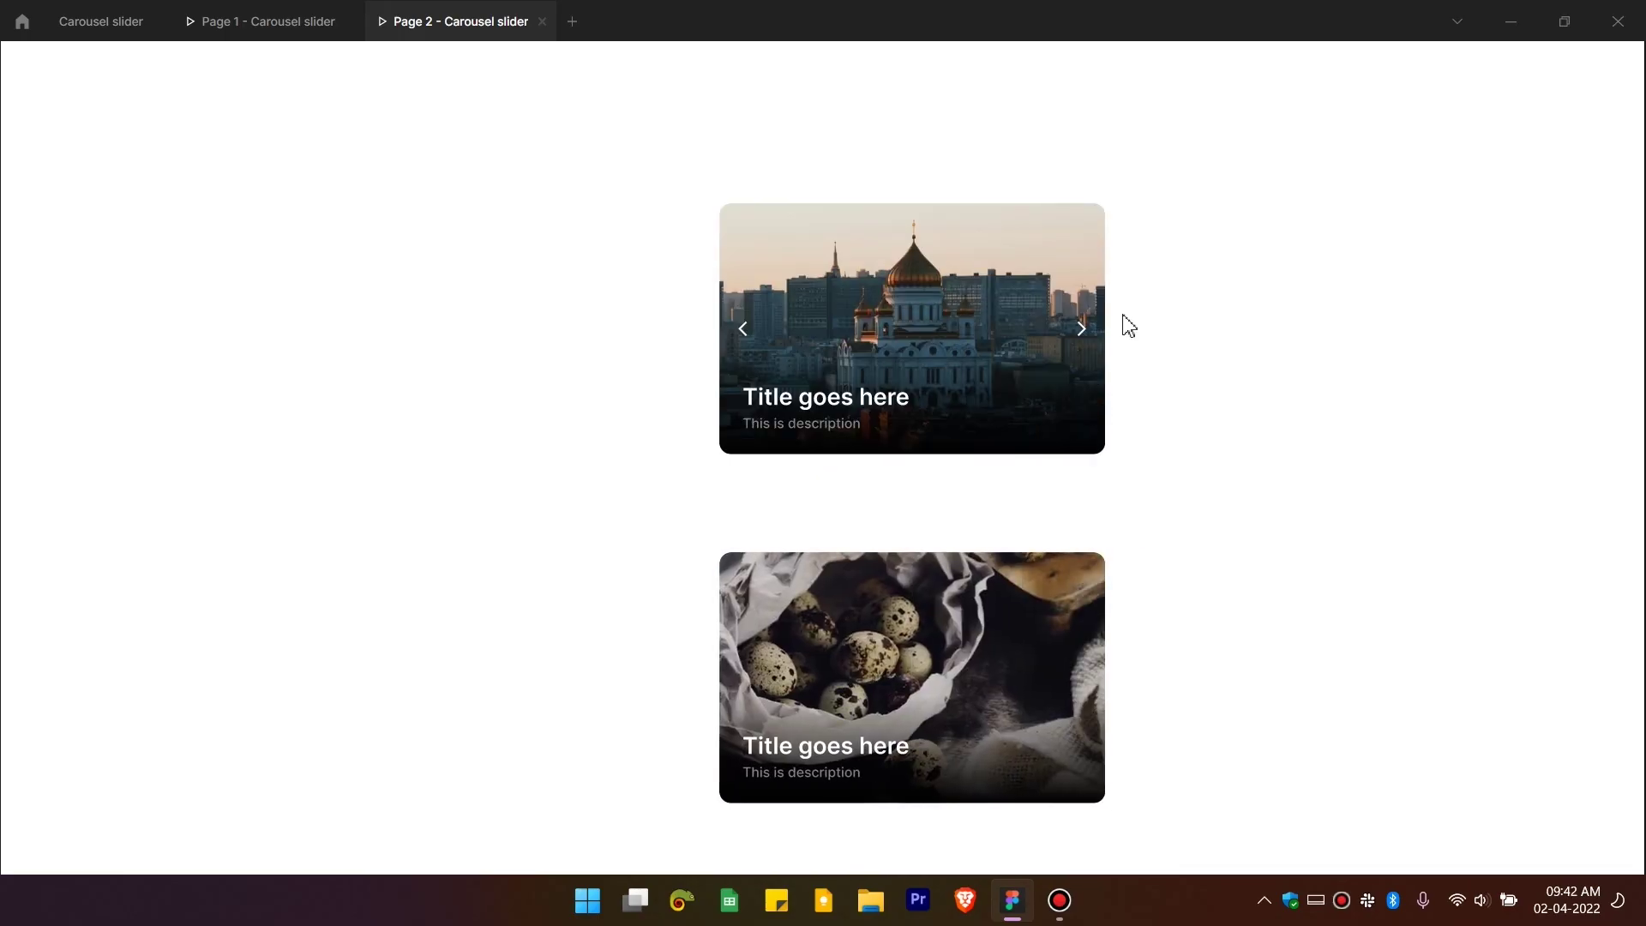